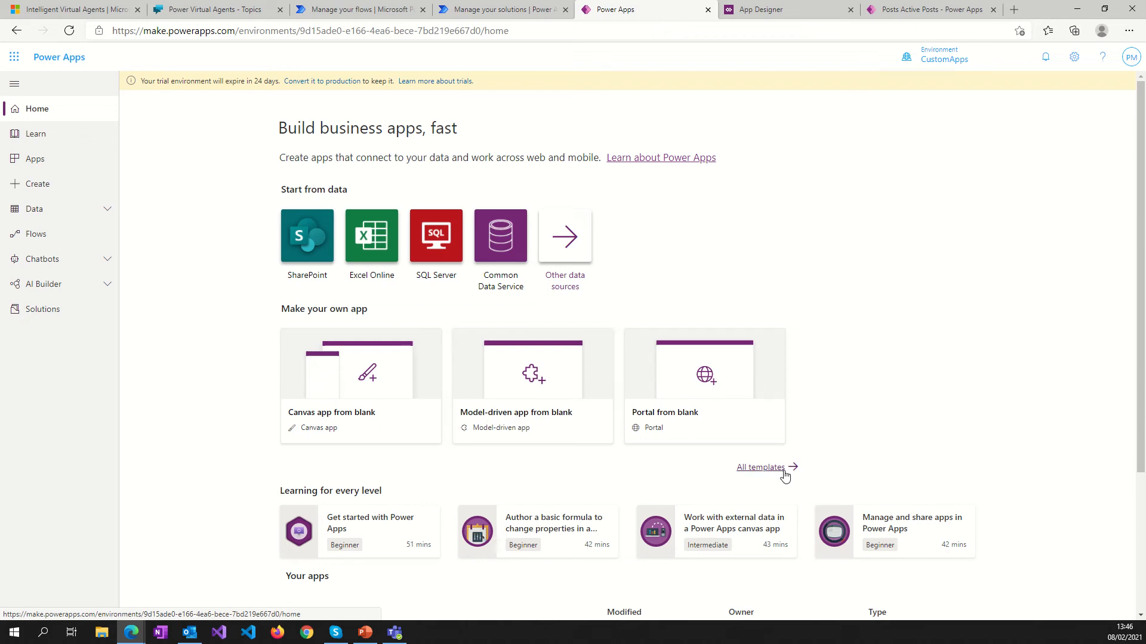
Browse the full gallery of app templates, including the model-driven ones such as Fundraiser and Innovation Challenge.
{"action": "left_click", "coordinate": [784, 471]}
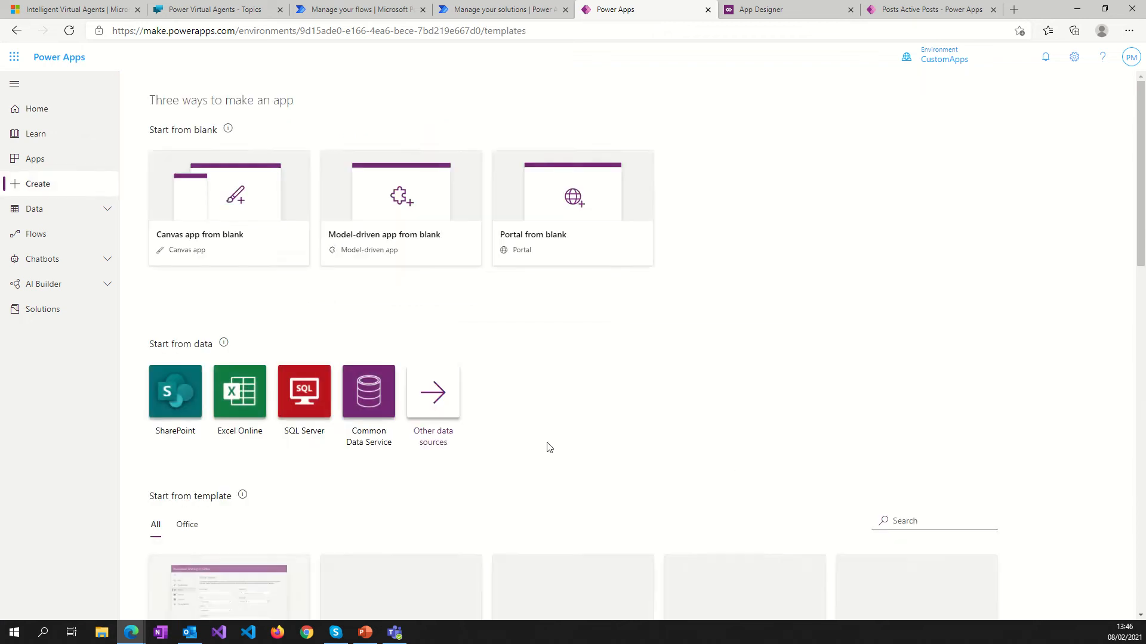
{"action": "scroll", "coordinate": [672, 447], "scroll_direction": "down", "scroll_amount": 3}
{"action": "scroll", "coordinate": [720, 491], "scroll_direction": "down", "scroll_amount": 7}
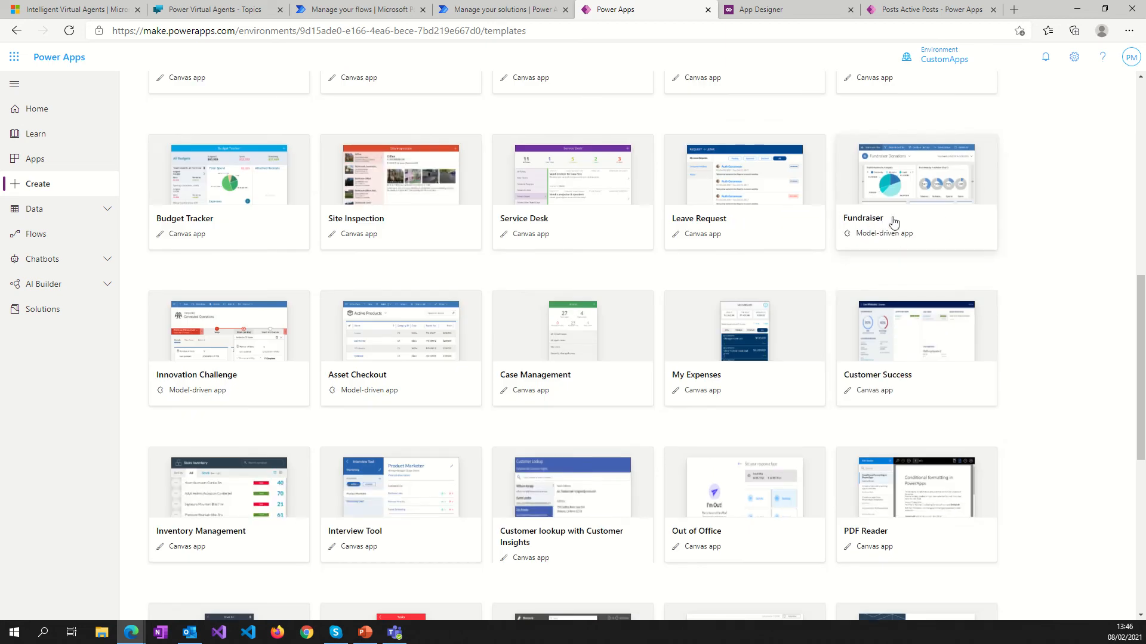
{"action": "scroll", "coordinate": [607, 292], "scroll_direction": "up", "scroll_amount": 1}
{"action": "scroll", "coordinate": [607, 292], "scroll_direction": "up", "scroll_amount": 6}
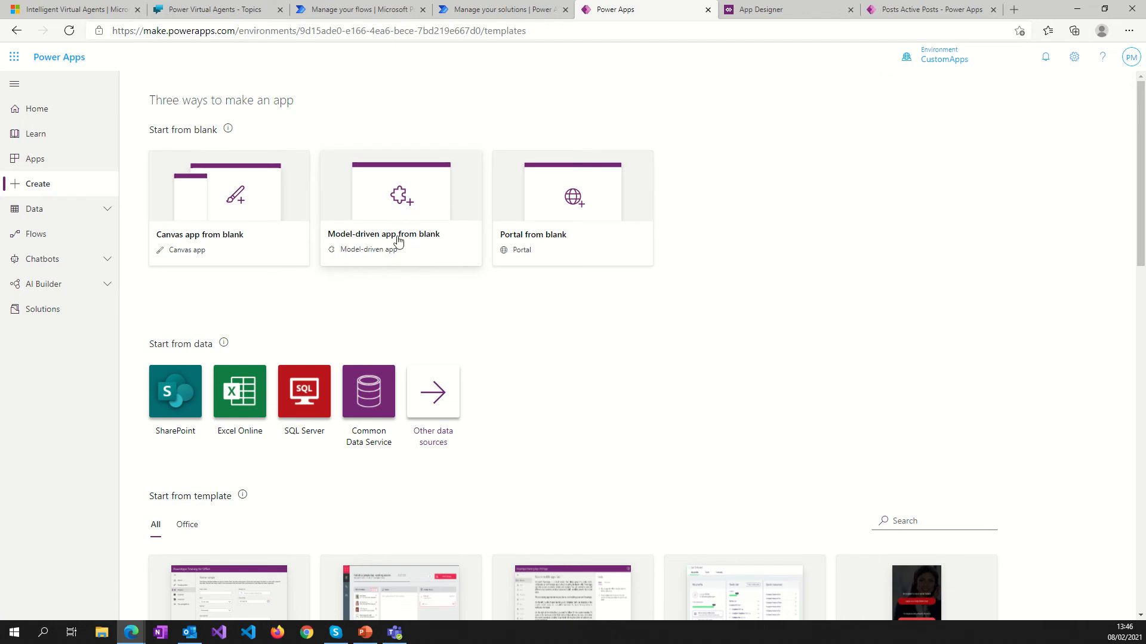
Search the environment's data tables for Post, open that table and view its columns and relationships.
{"action": "left_click", "coordinate": [39, 212]}
{"action": "left_click", "coordinate": [33, 237]}
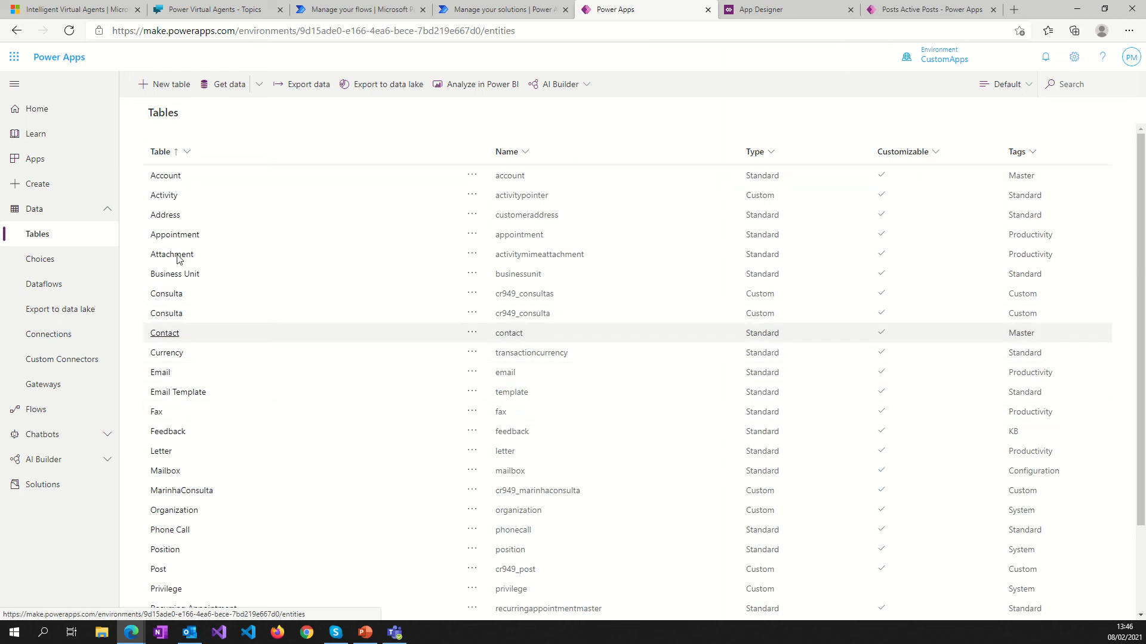
{"action": "left_click", "coordinate": [1057, 84]}
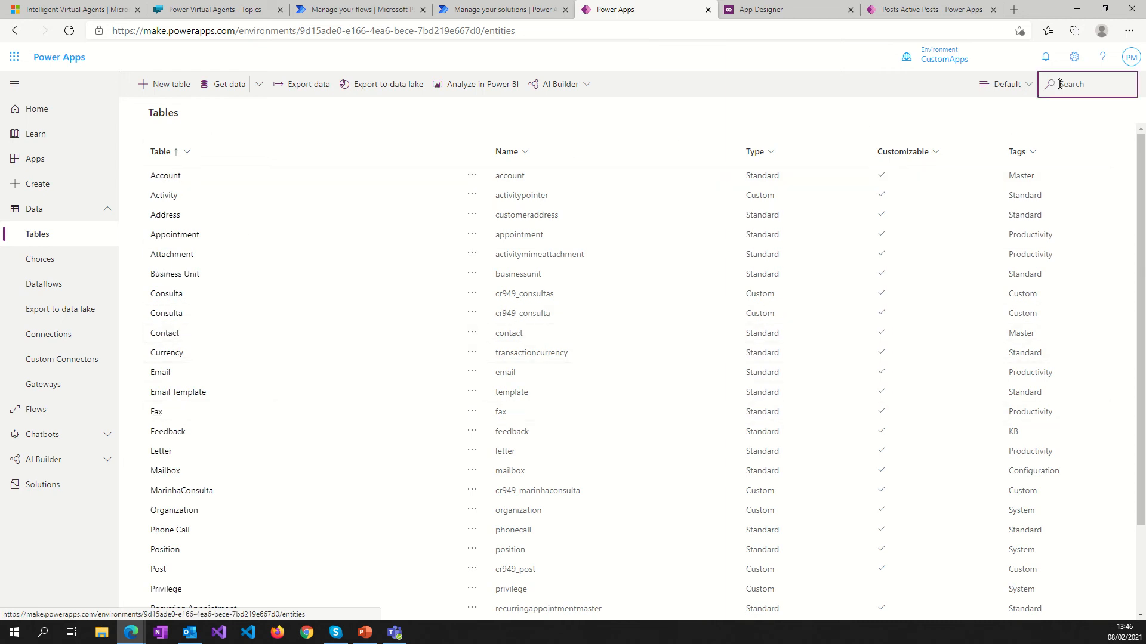
{"action": "type", "text": "Pos"}
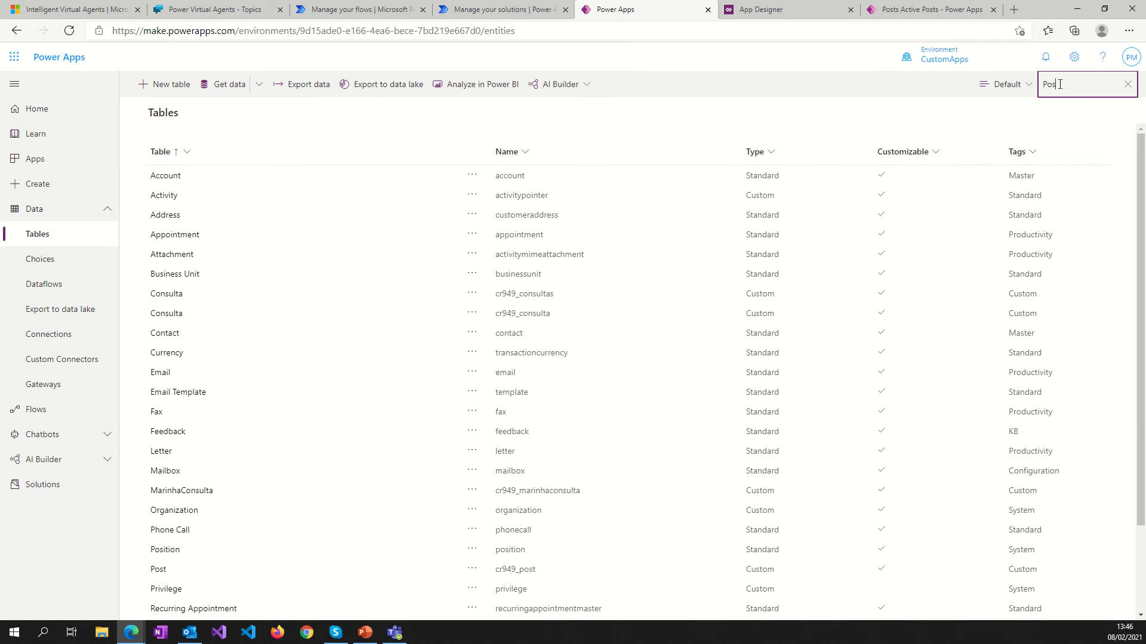
{"action": "type", "text": "t"}
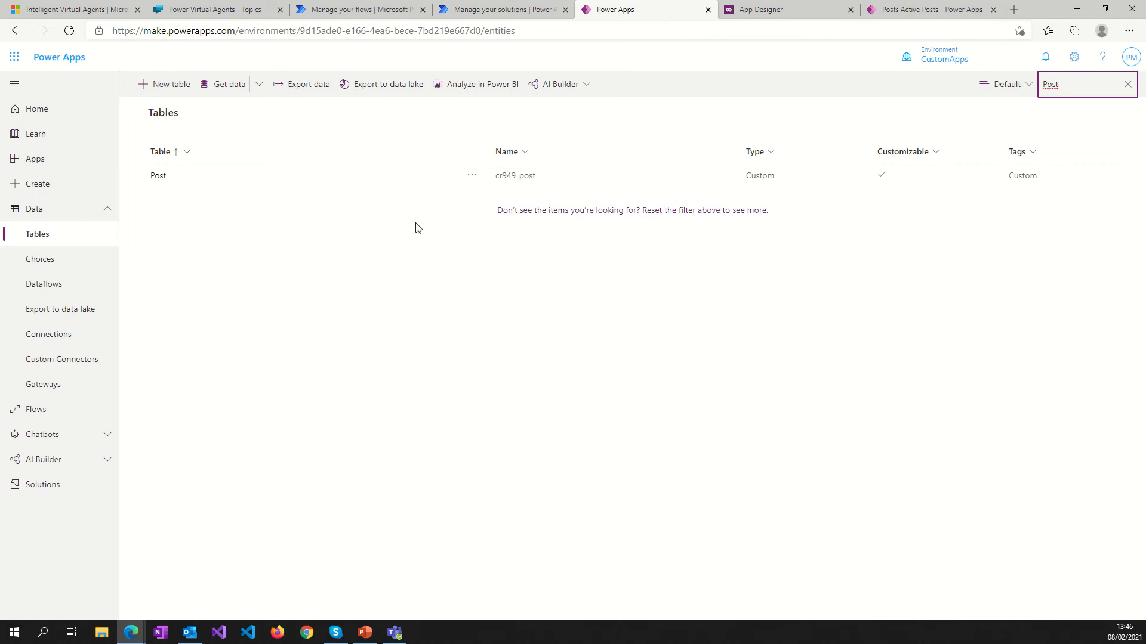
{"action": "left_click", "coordinate": [159, 176]}
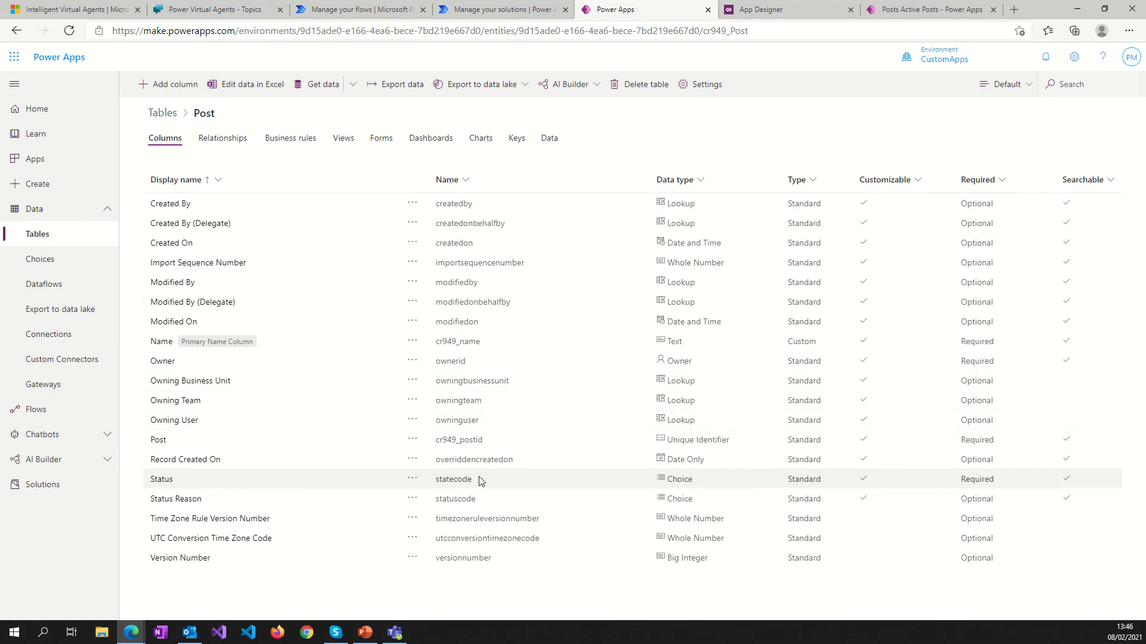
{"action": "left_click", "coordinate": [239, 139]}
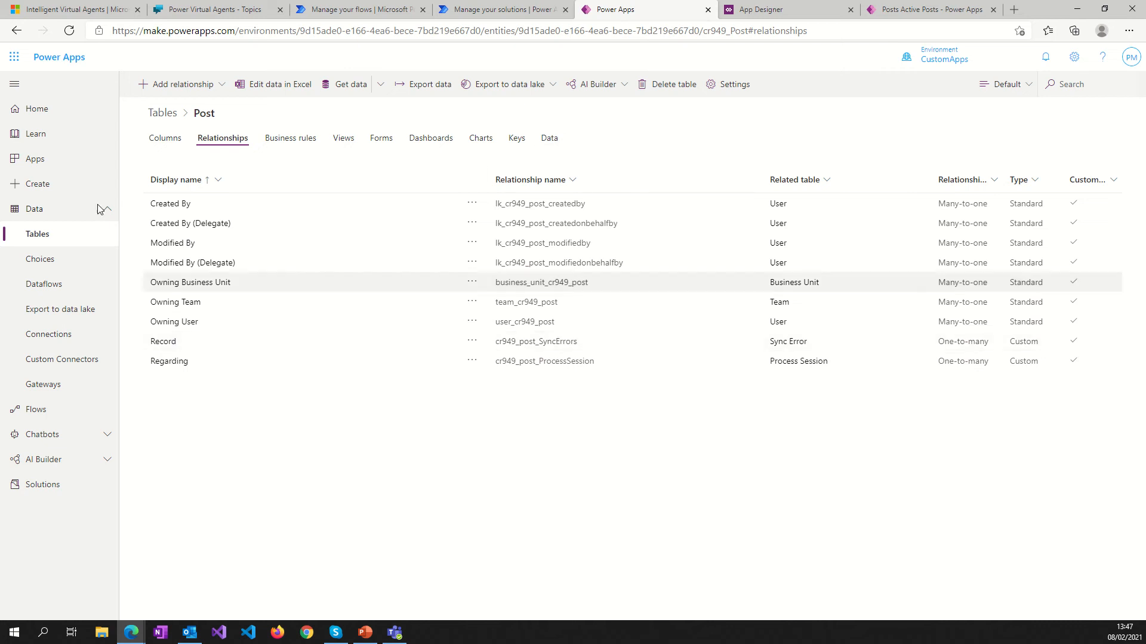
Check the existing apps and the available new app types, and start a model-driven app from blank.
{"action": "left_click", "coordinate": [34, 160]}
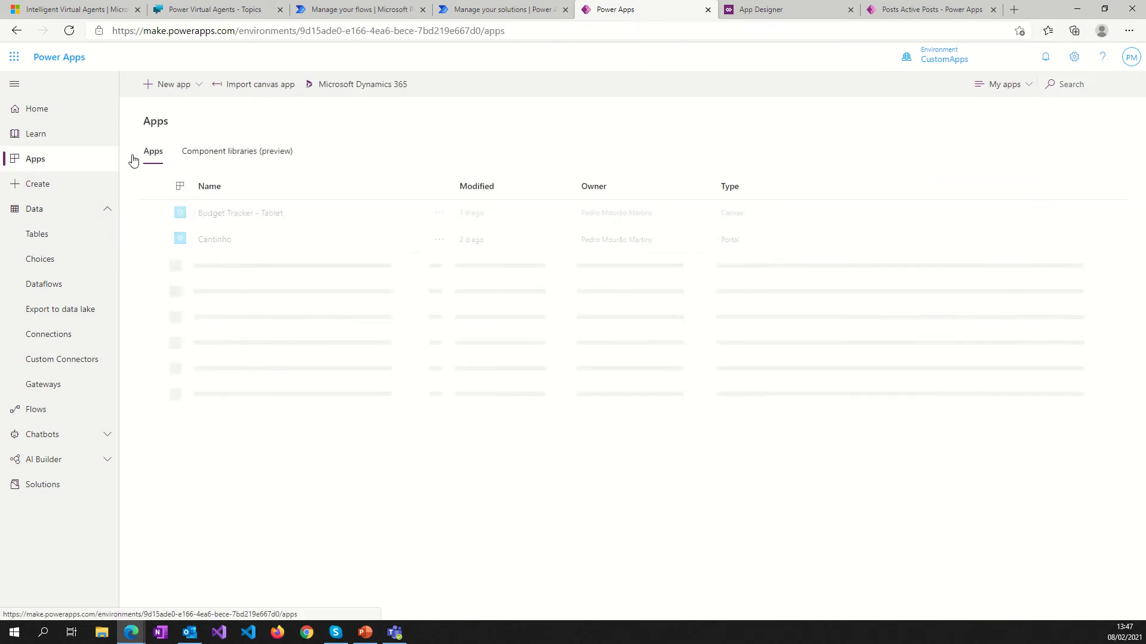
{"action": "left_click", "coordinate": [178, 93]}
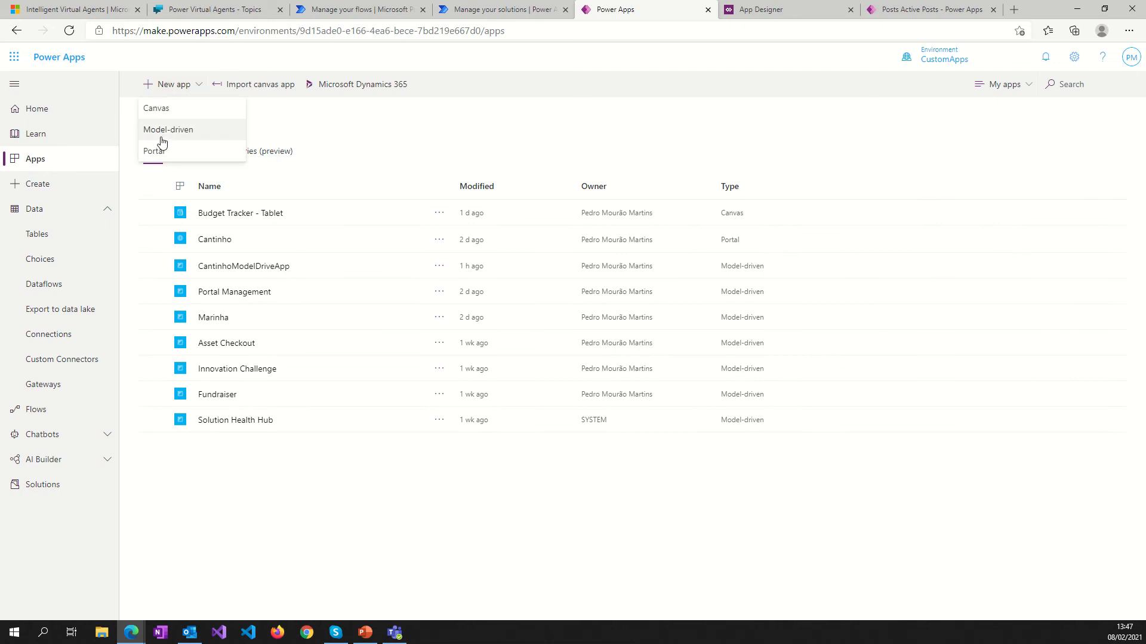
{"action": "left_click", "coordinate": [36, 121]}
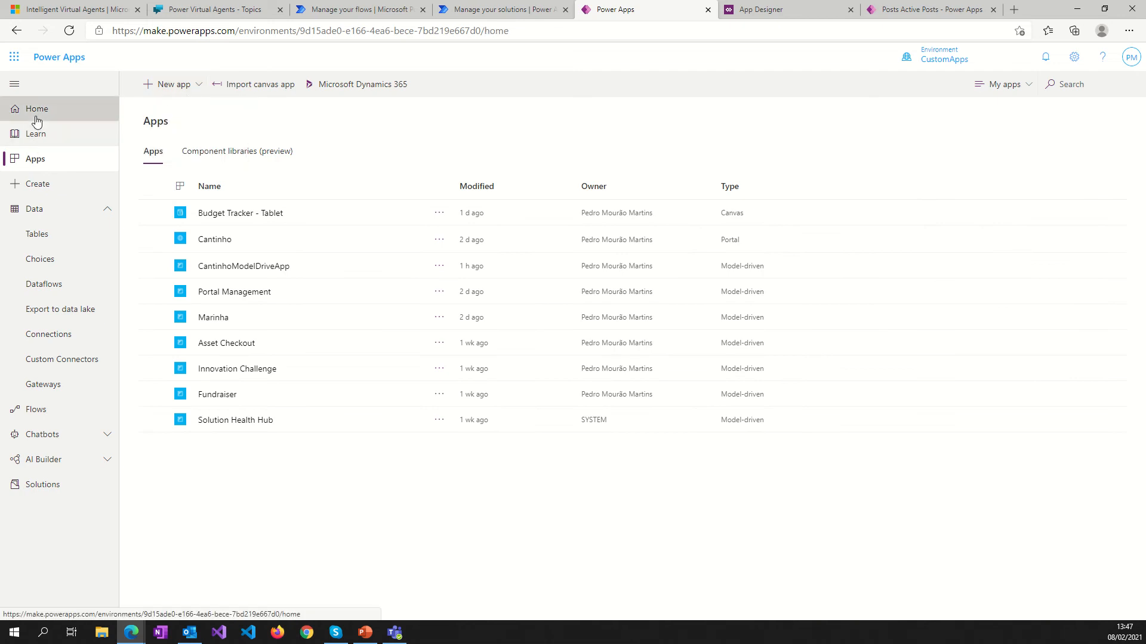
{"action": "left_click", "coordinate": [531, 406]}
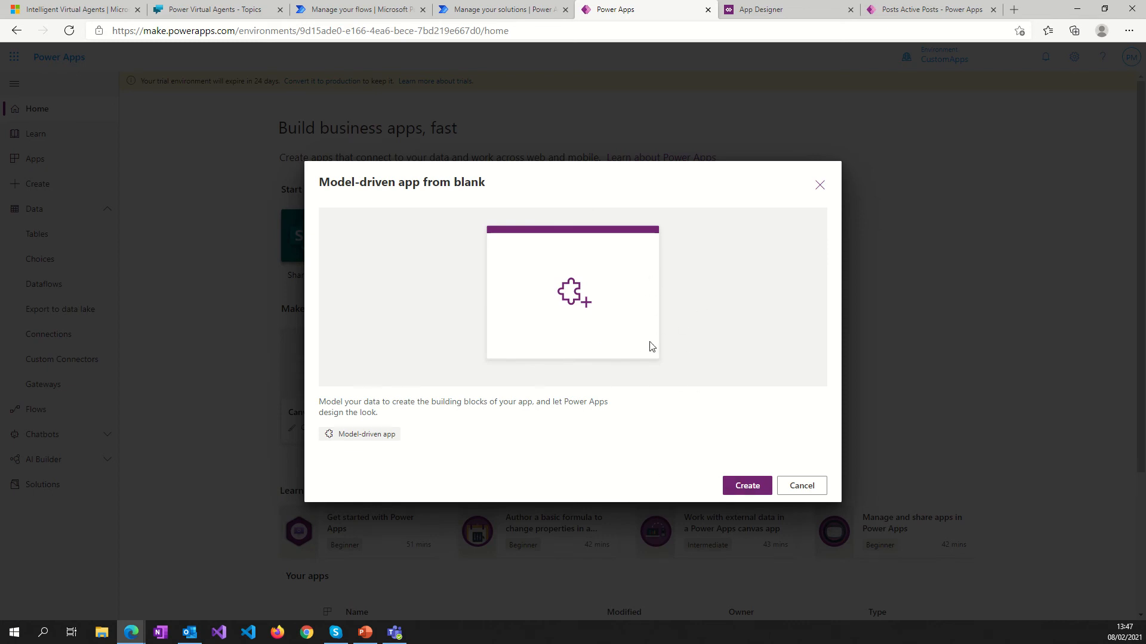
{"action": "left_click", "coordinate": [753, 488]}
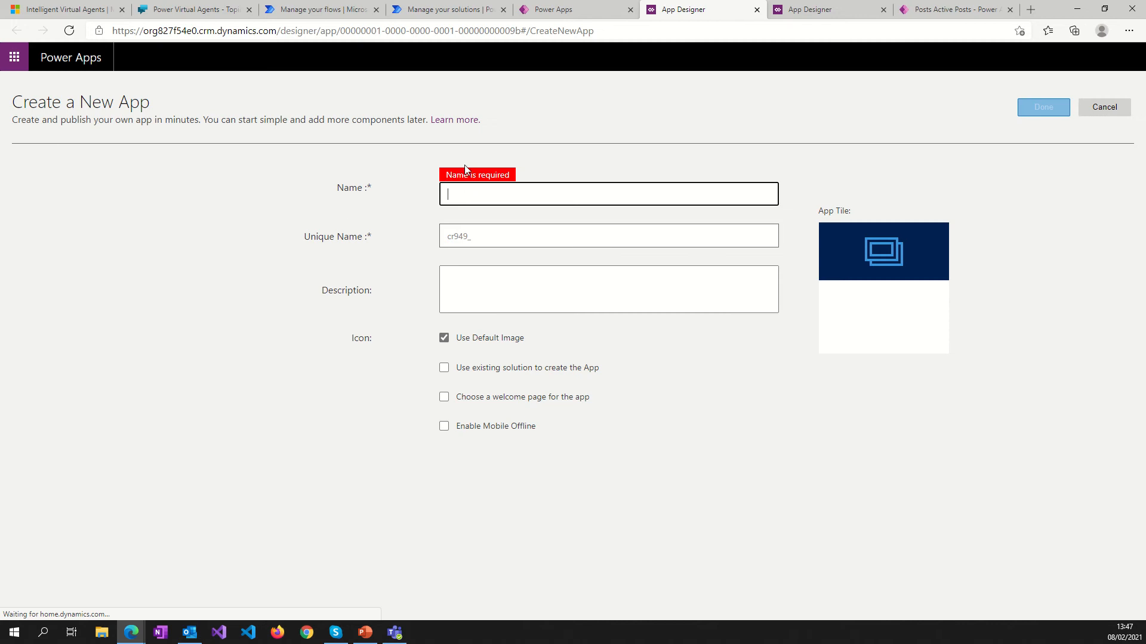
Name the new app CantinhoModelDrivenApp with a matching unique name and create it.
{"action": "left_click", "coordinate": [448, 197]}
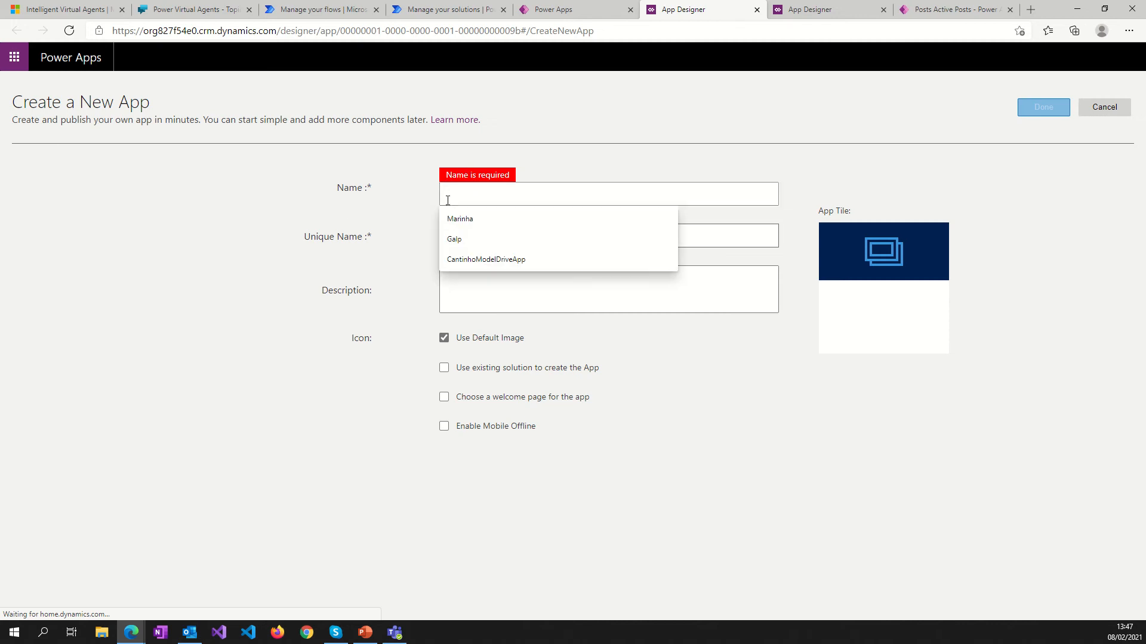
{"action": "left_click", "coordinate": [468, 259]}
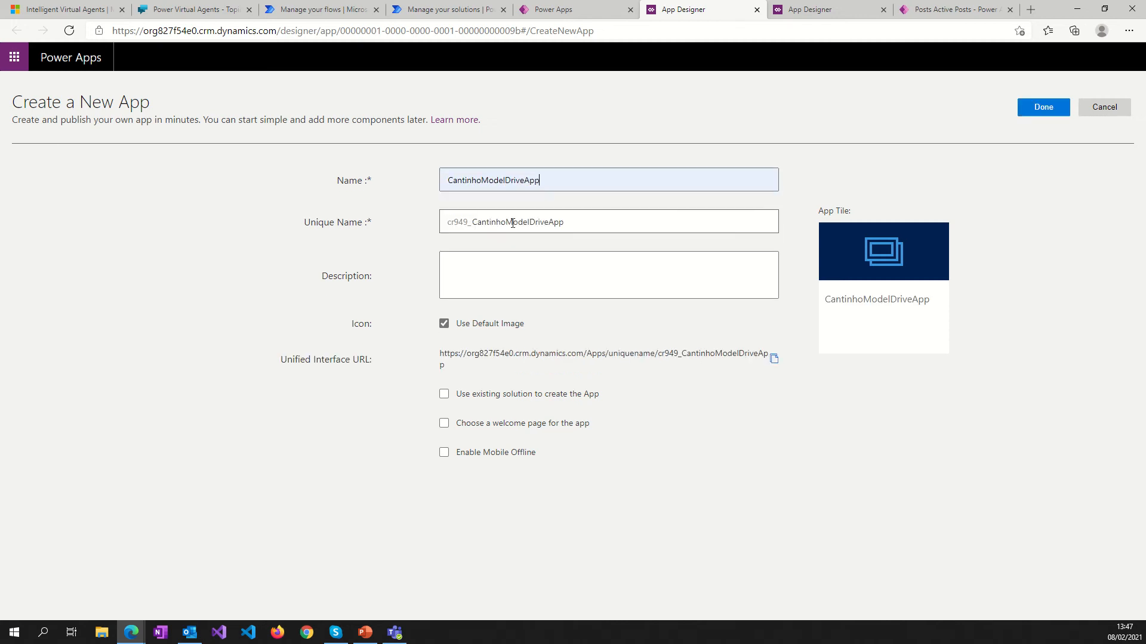
{"action": "left_click", "coordinate": [527, 180]}
{"action": "type", "text": "n"}
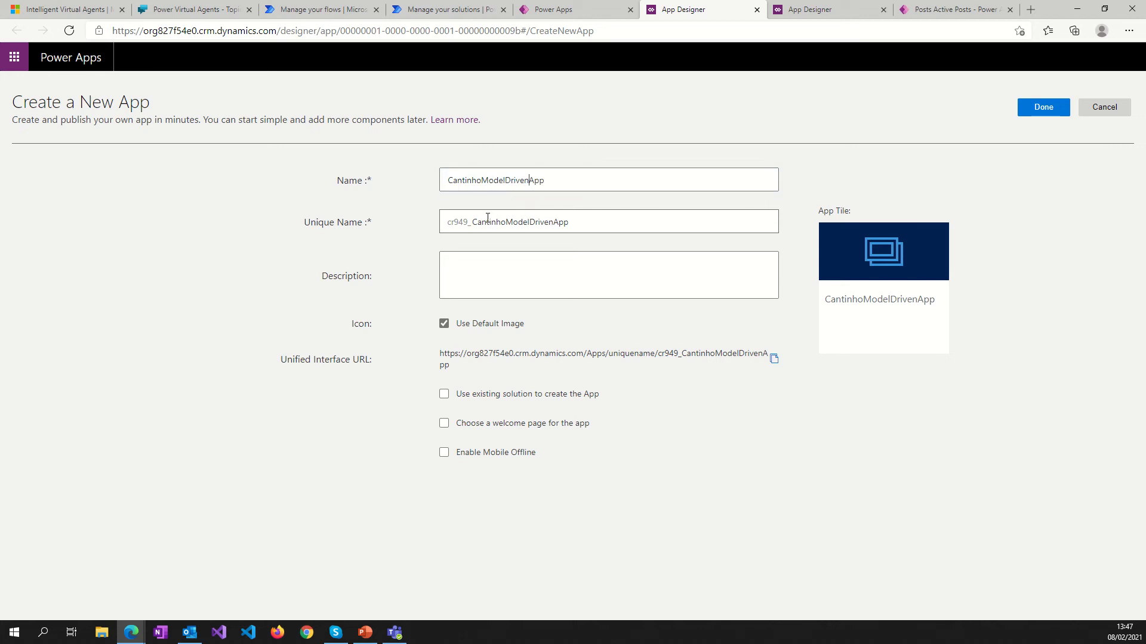
{"action": "left_click", "coordinate": [574, 223]}
{"action": "left_click", "coordinate": [1054, 111]}
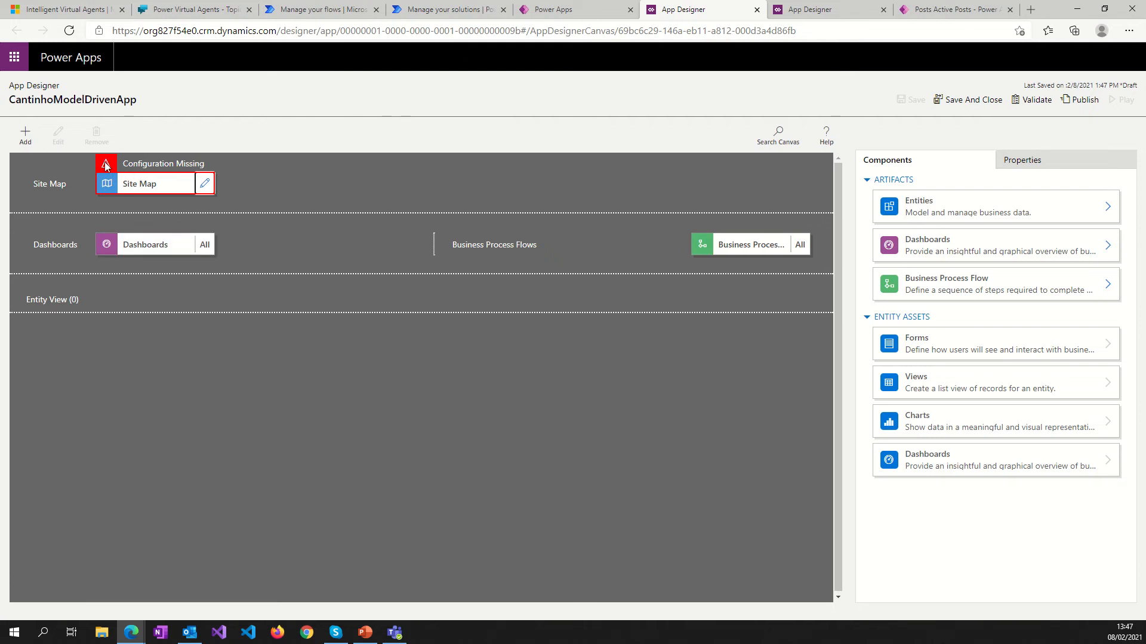
Validate the app and review the details of its errors and warnings.
{"action": "left_click", "coordinate": [1018, 104]}
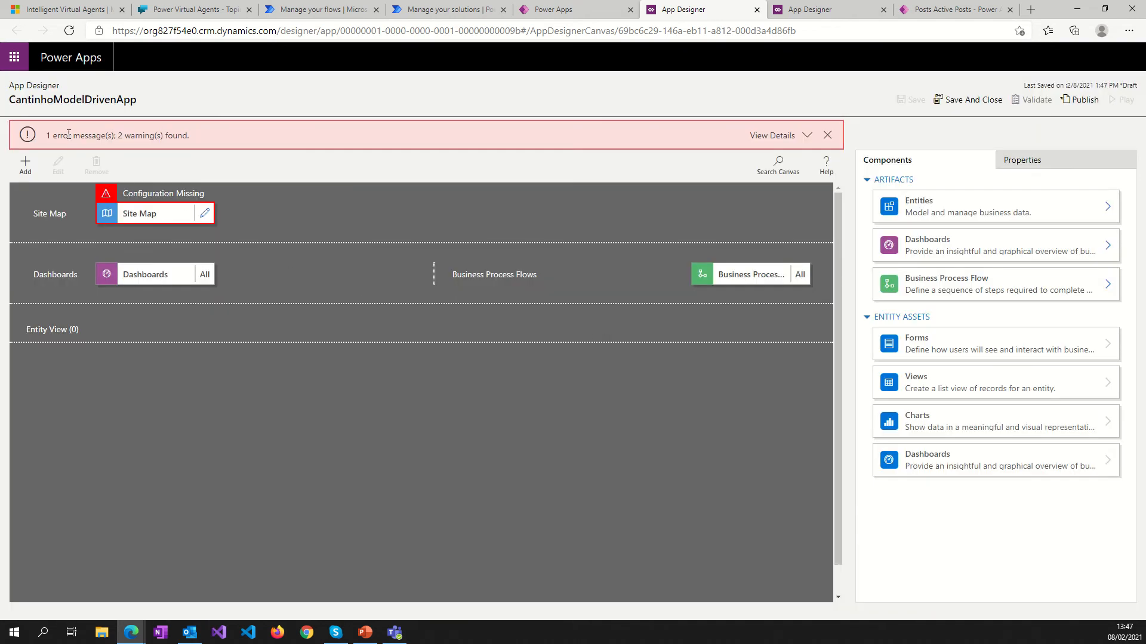
{"action": "left_click", "coordinate": [805, 137]}
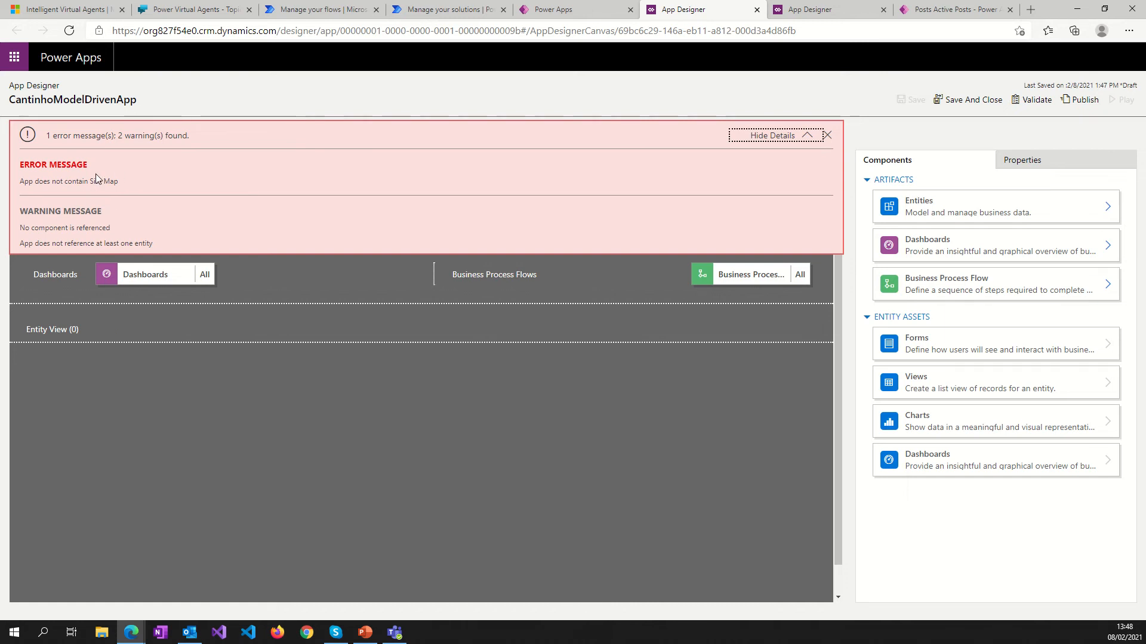
{"action": "left_click", "coordinate": [809, 140]}
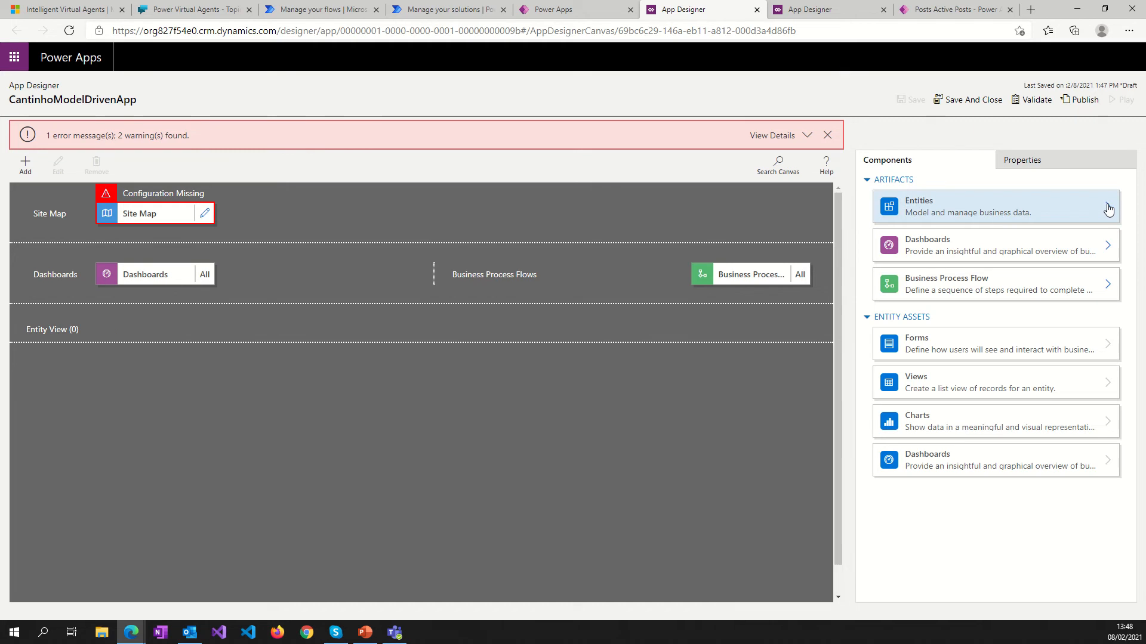
Add the Account and Address entities to the app and save it.
{"action": "left_click", "coordinate": [942, 213]}
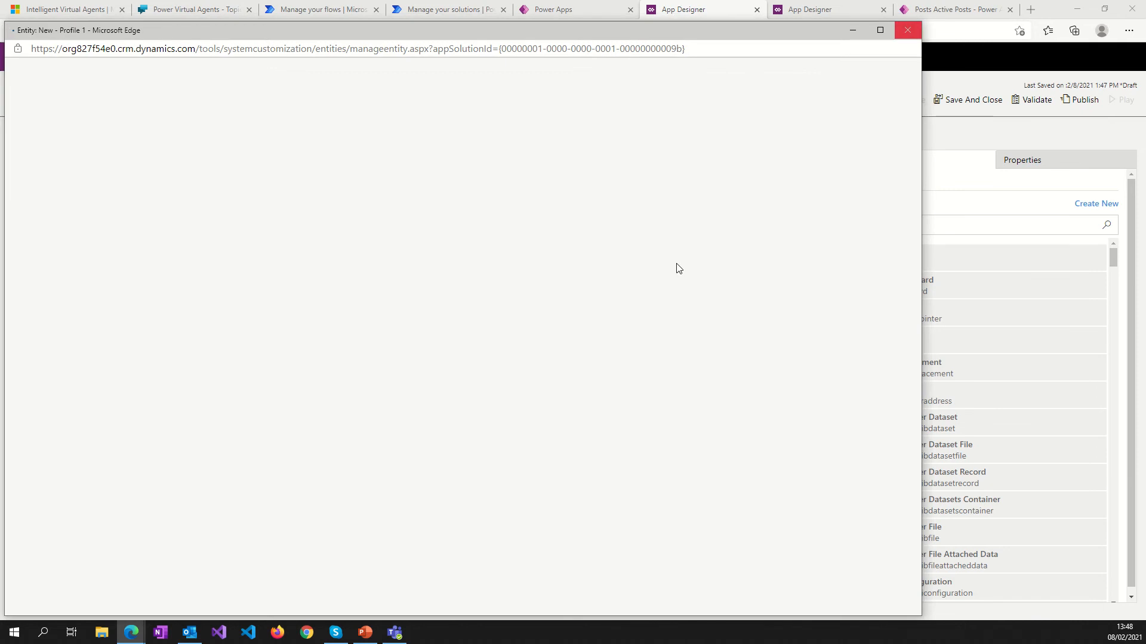
{"action": "left_click", "coordinate": [907, 30]}
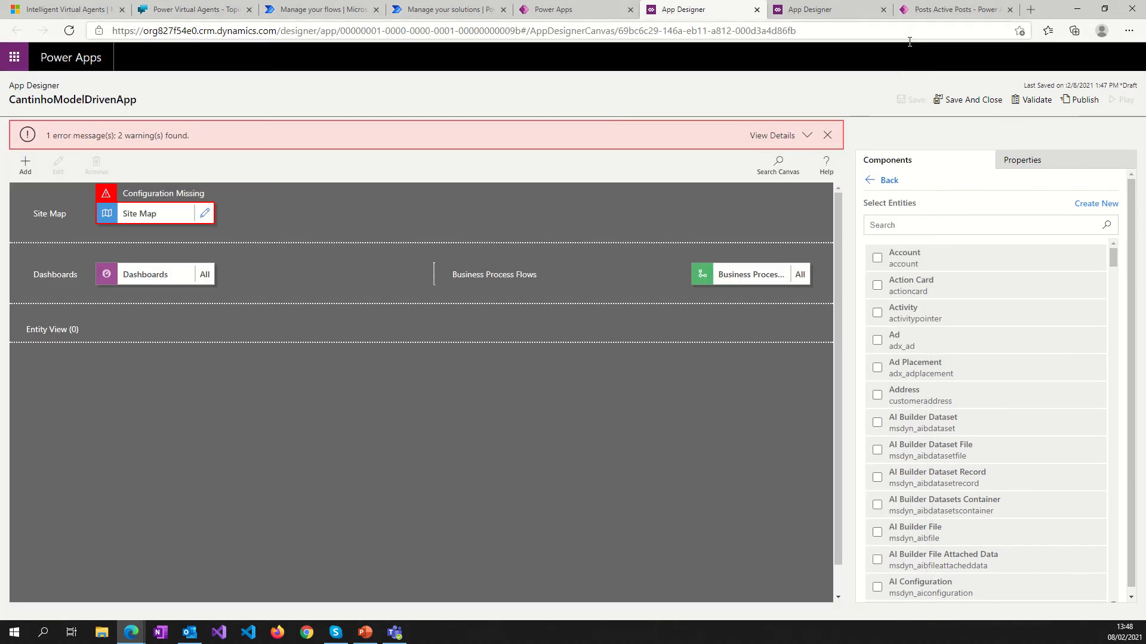
{"action": "left_click", "coordinate": [877, 258]}
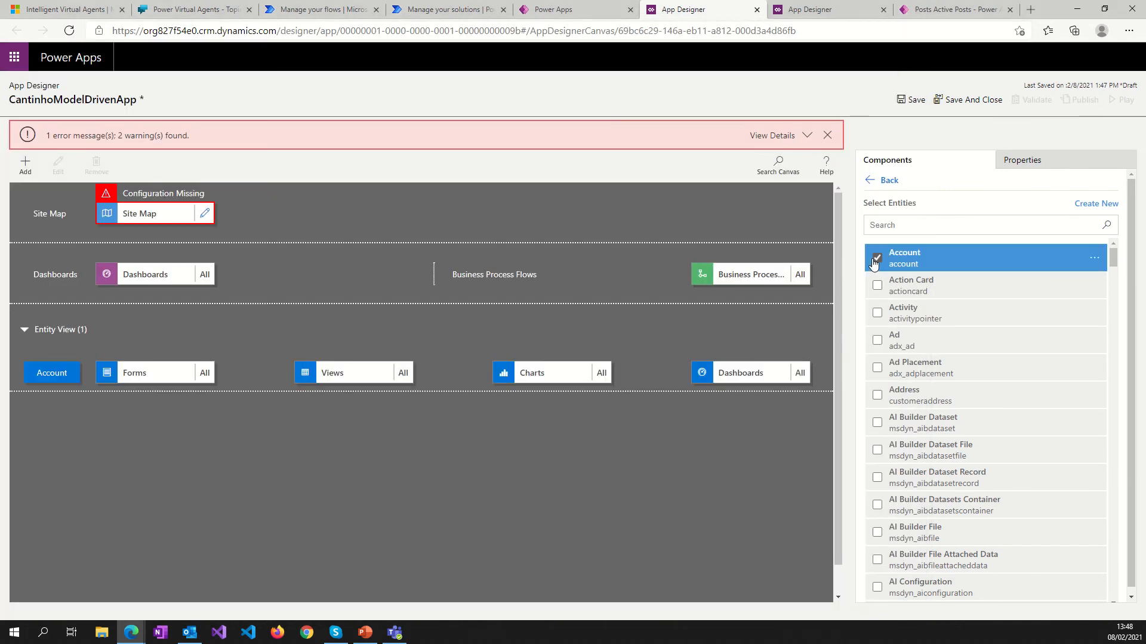
{"action": "left_click", "coordinate": [879, 396]}
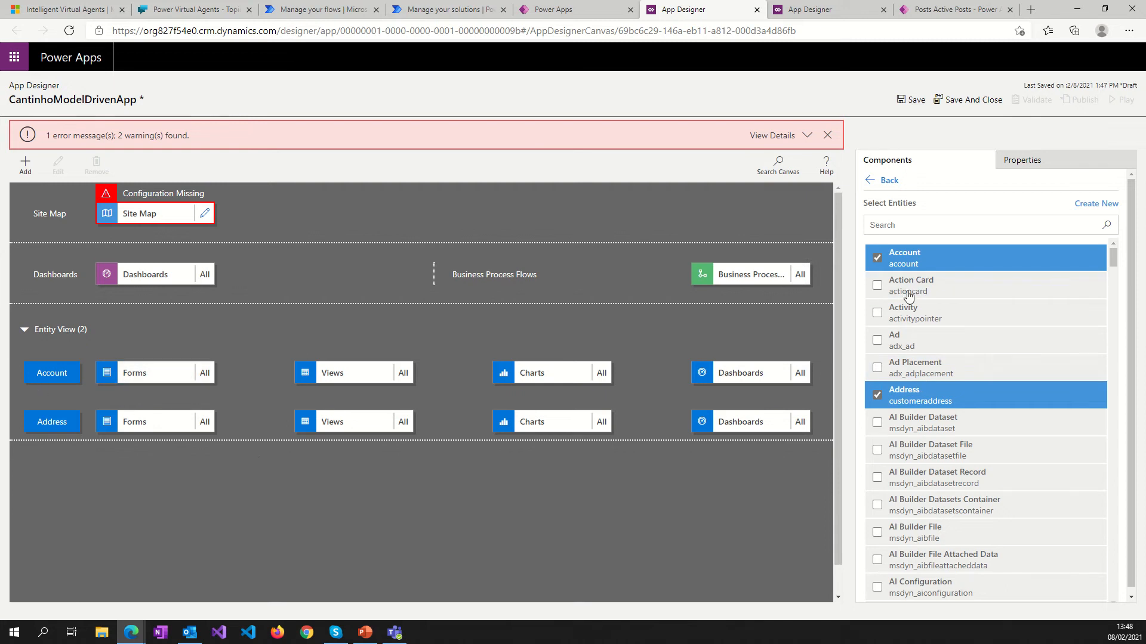
{"action": "left_click", "coordinate": [912, 101]}
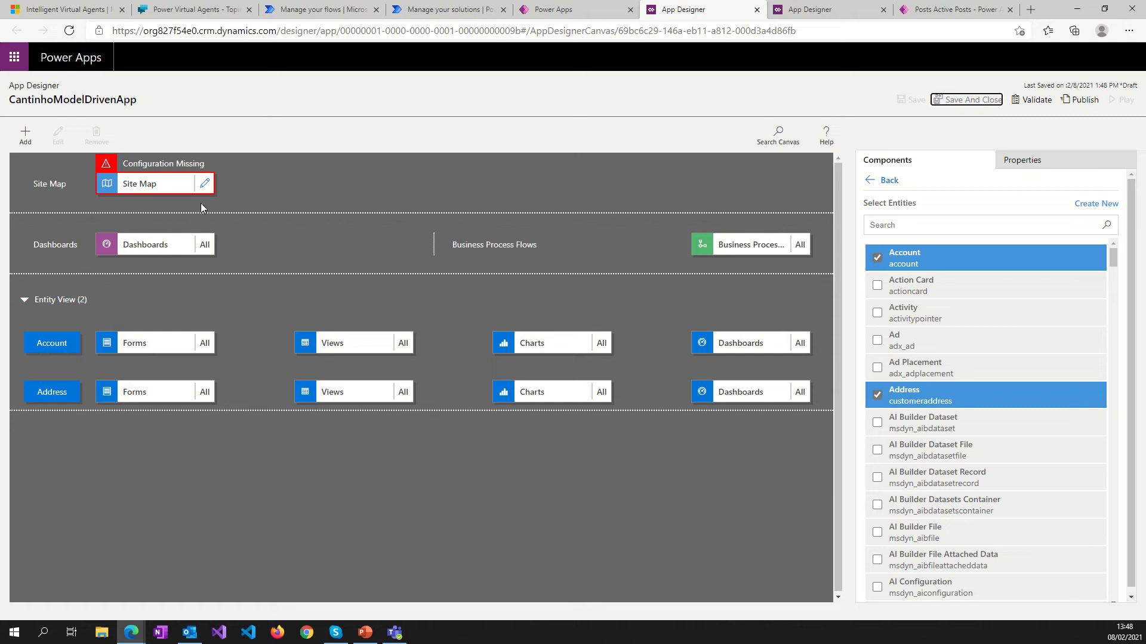
Open the app's site map for editing and rename its area to Contacts.
{"action": "left_click", "coordinate": [205, 187]}
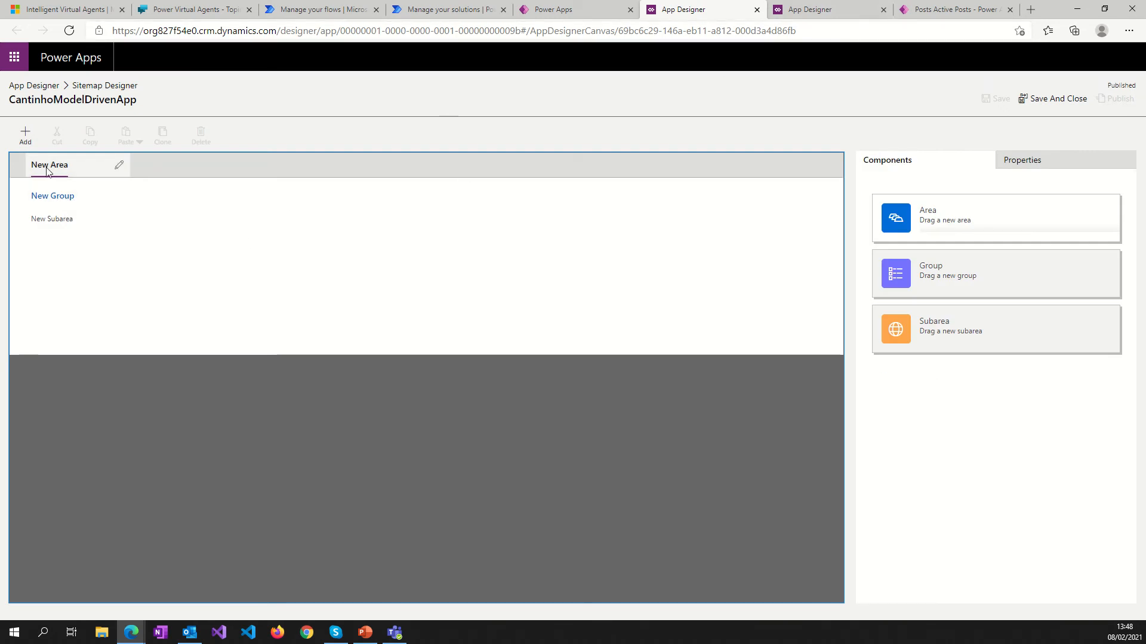
{"action": "left_click", "coordinate": [120, 166]}
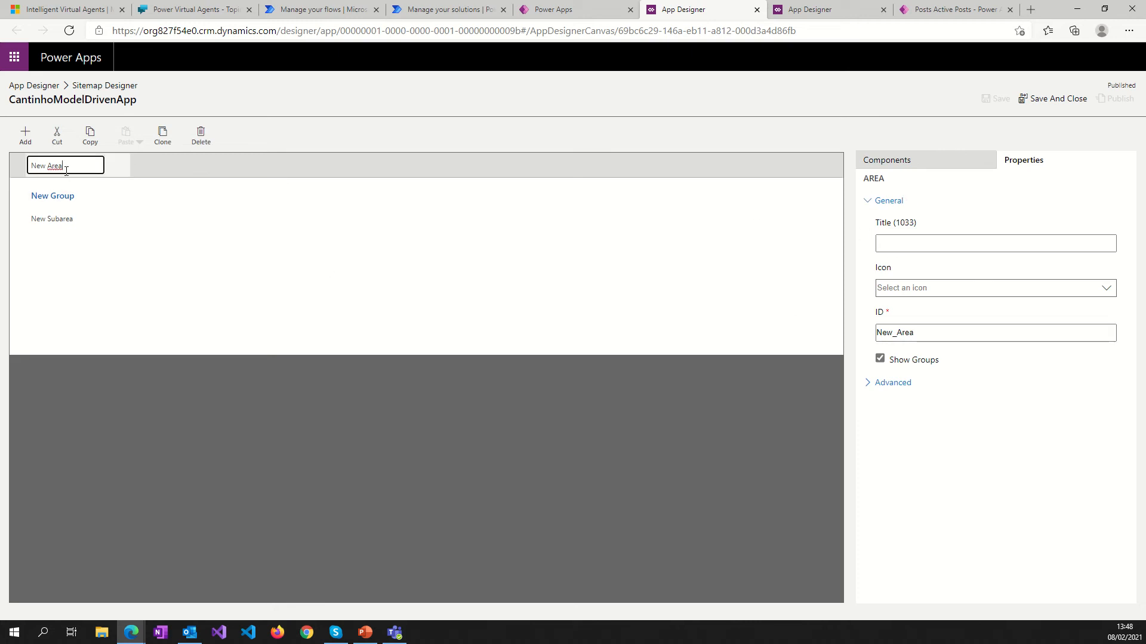
{"action": "key", "text": "BackSpace"}
{"action": "type", "text": "Con"}
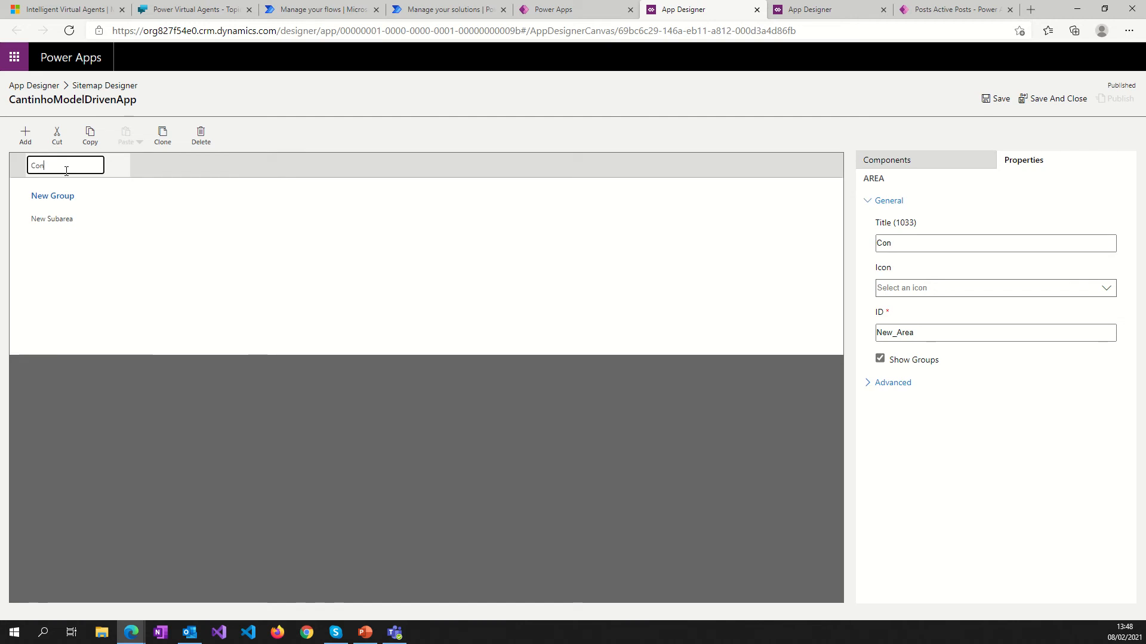
{"action": "type", "text": "tacts"}
{"action": "left_click", "coordinate": [73, 268]}
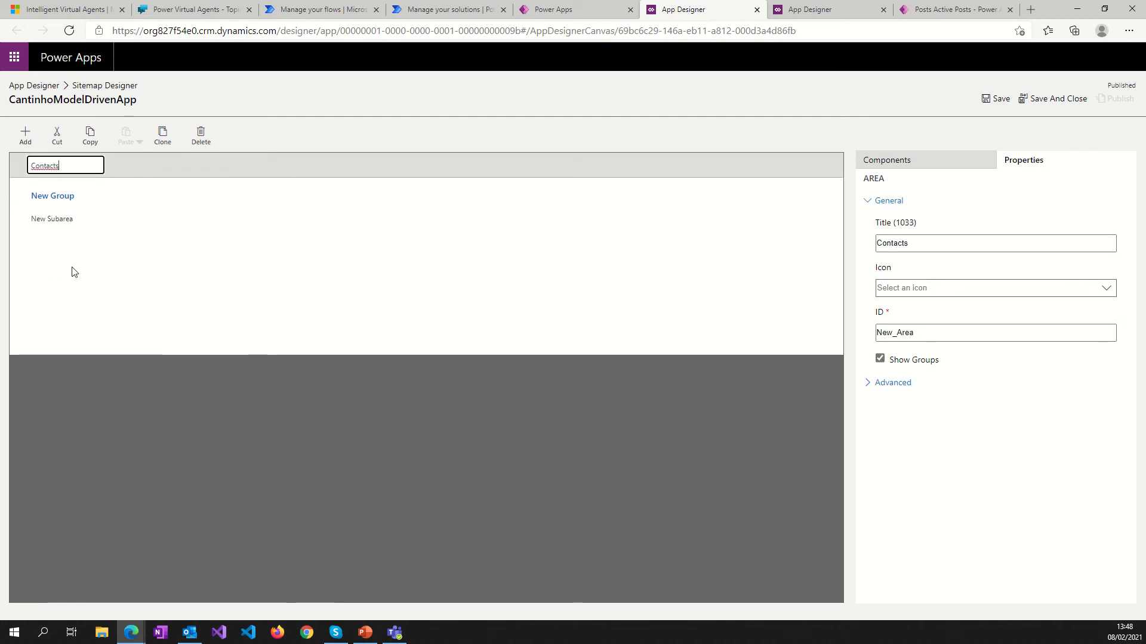
{"action": "right_click", "coordinate": [62, 197]}
{"action": "left_click", "coordinate": [116, 198]}
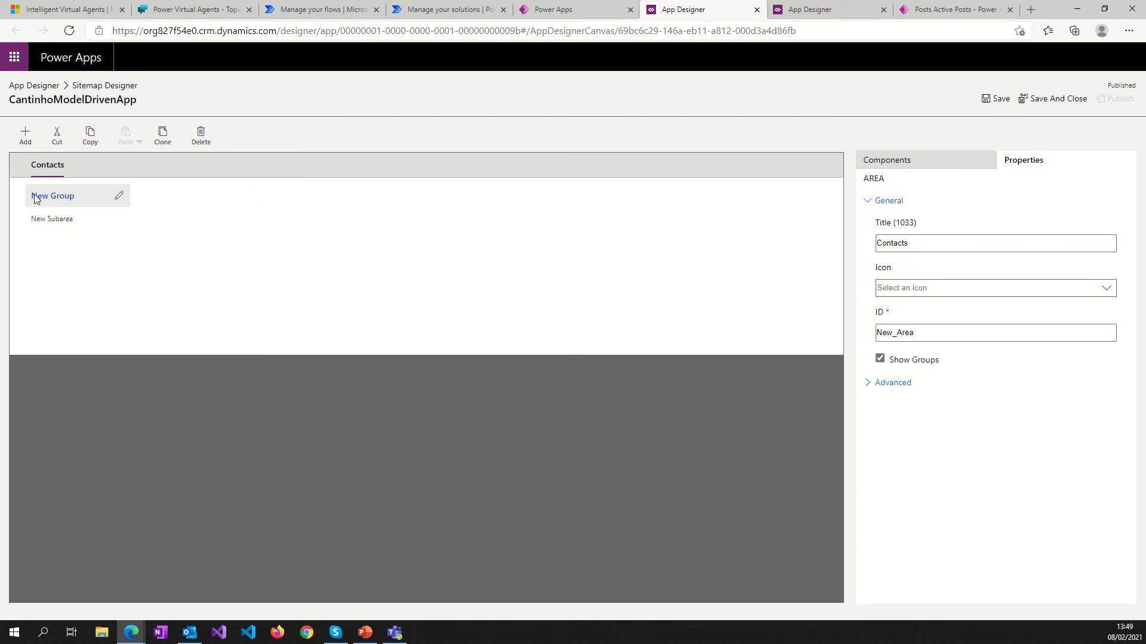
{"action": "left_click", "coordinate": [119, 197]}
{"action": "left_click_drag", "start_coordinate": [95, 195], "coordinate": [2, 199]}
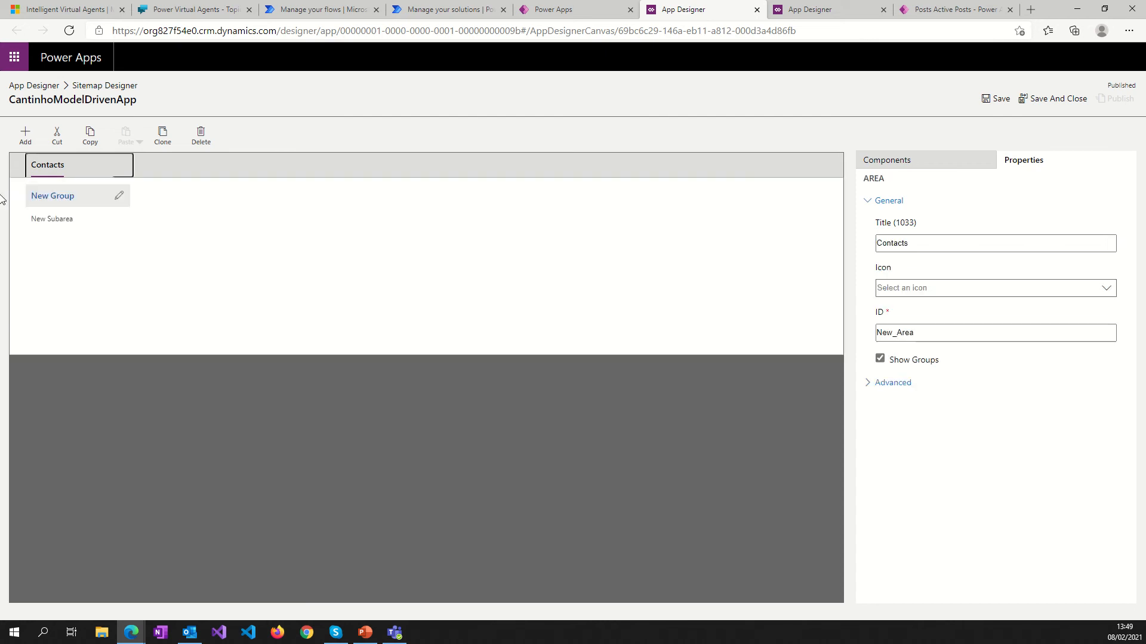
{"action": "left_click", "coordinate": [84, 199]}
{"action": "left_click", "coordinate": [116, 195]}
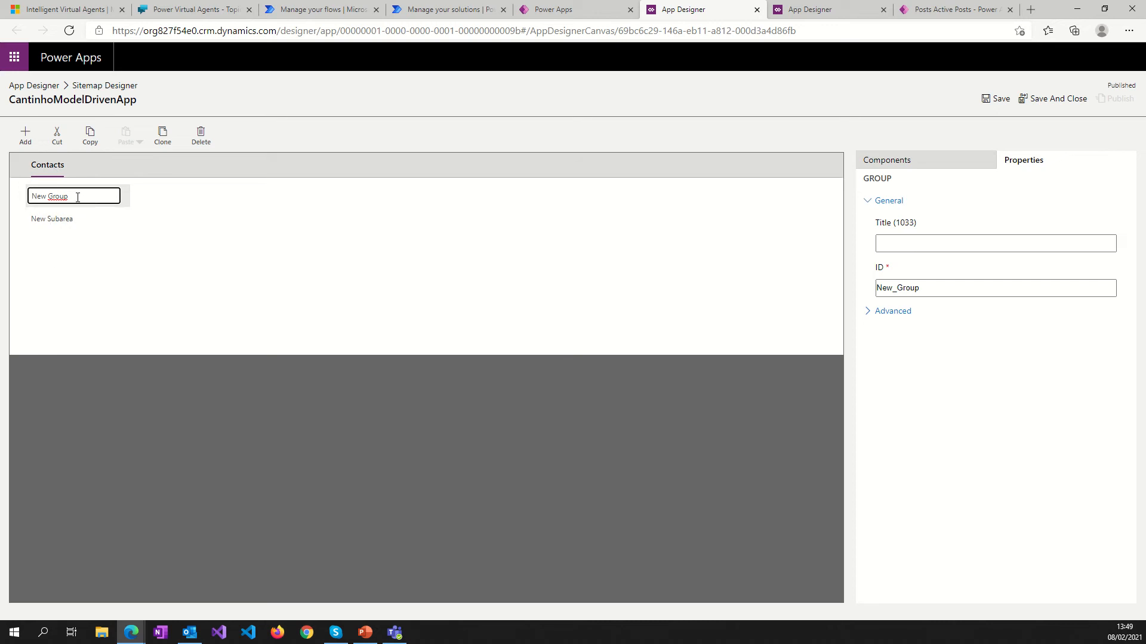
{"action": "key", "text": "Return"}
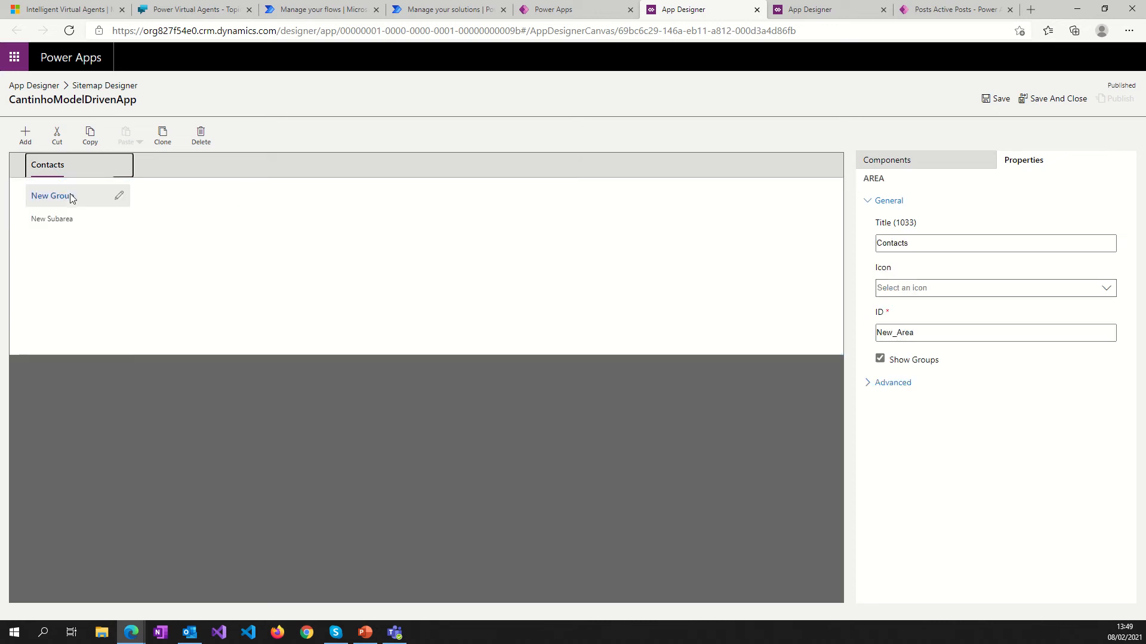
Rename the group under the Contacts area as Contacts.
{"action": "left_click", "coordinate": [109, 204]}
{"action": "left_click", "coordinate": [118, 197]}
{"action": "left_click", "coordinate": [96, 198]}
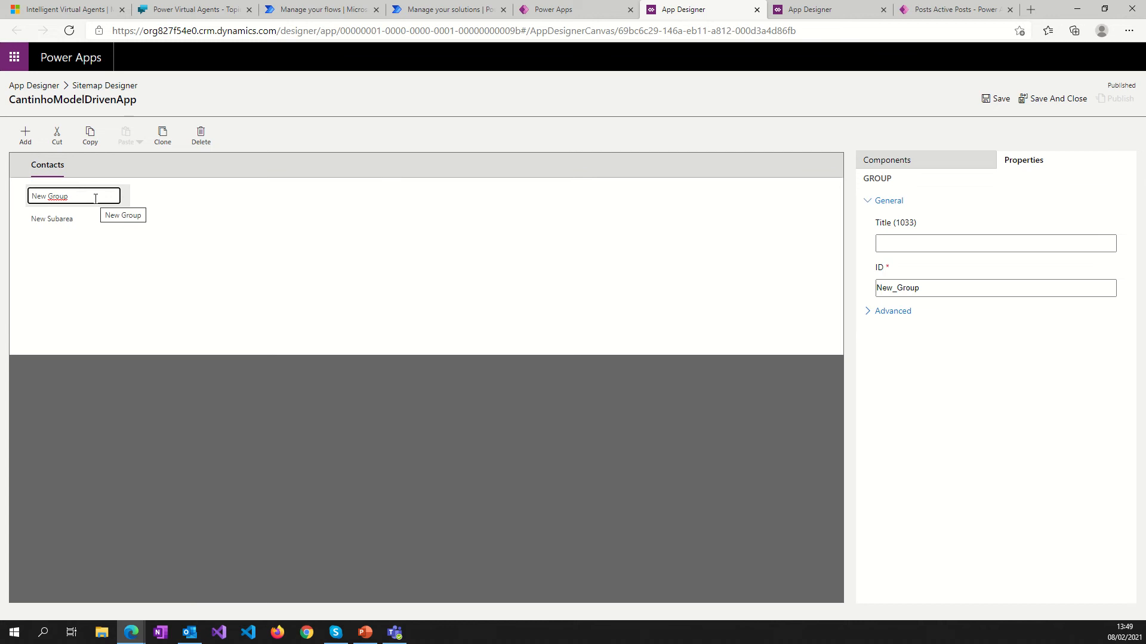
{"action": "key", "text": "BackSpace"}
{"action": "key", "text": "BackSpace"}
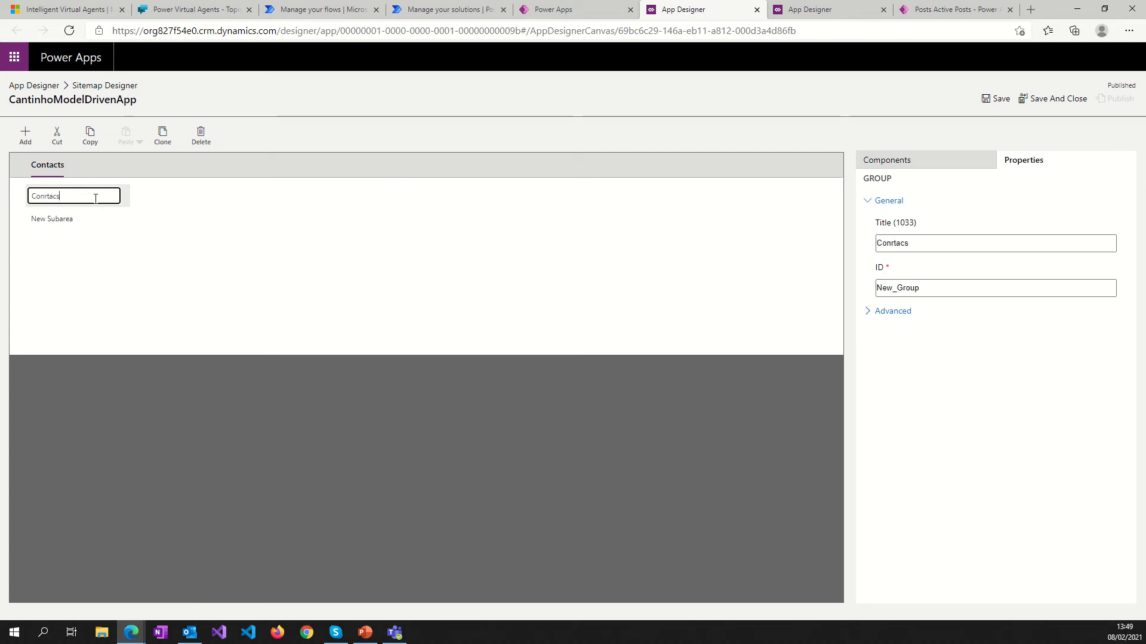
{"action": "key", "text": "BackSpace"}
{"action": "key", "text": "BackSpace"}
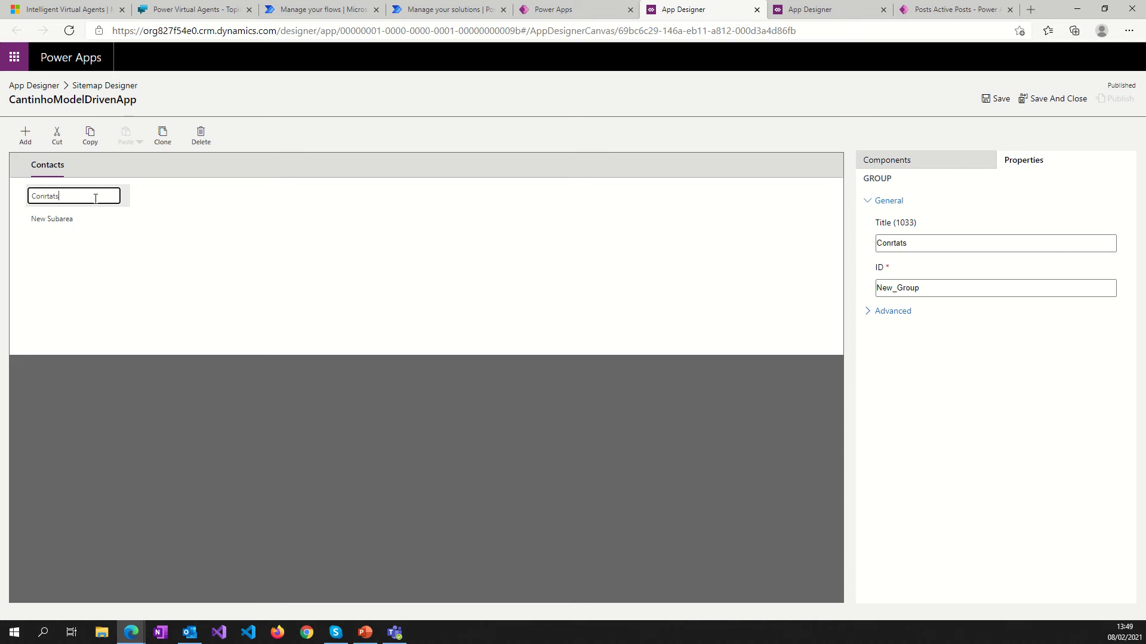
{"action": "double_click", "coordinate": [59, 196]}
{"action": "type", "text": "C"}
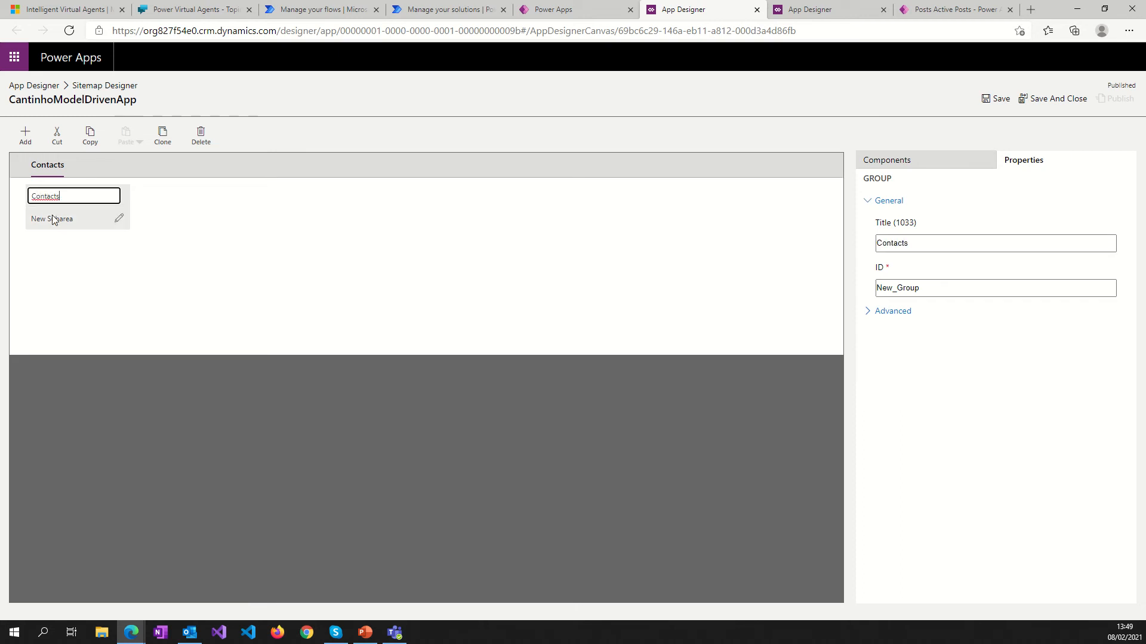
Retitle the new subarea under the Contacts group as List Accounts.
{"action": "left_click", "coordinate": [119, 220]}
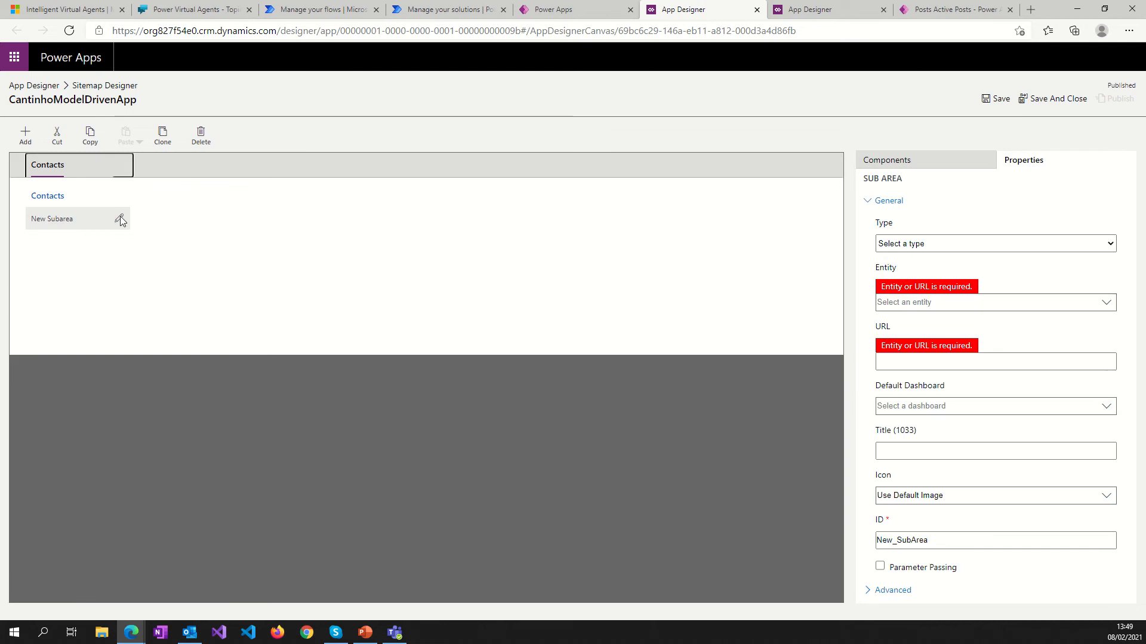
{"action": "left_click", "coordinate": [120, 220]}
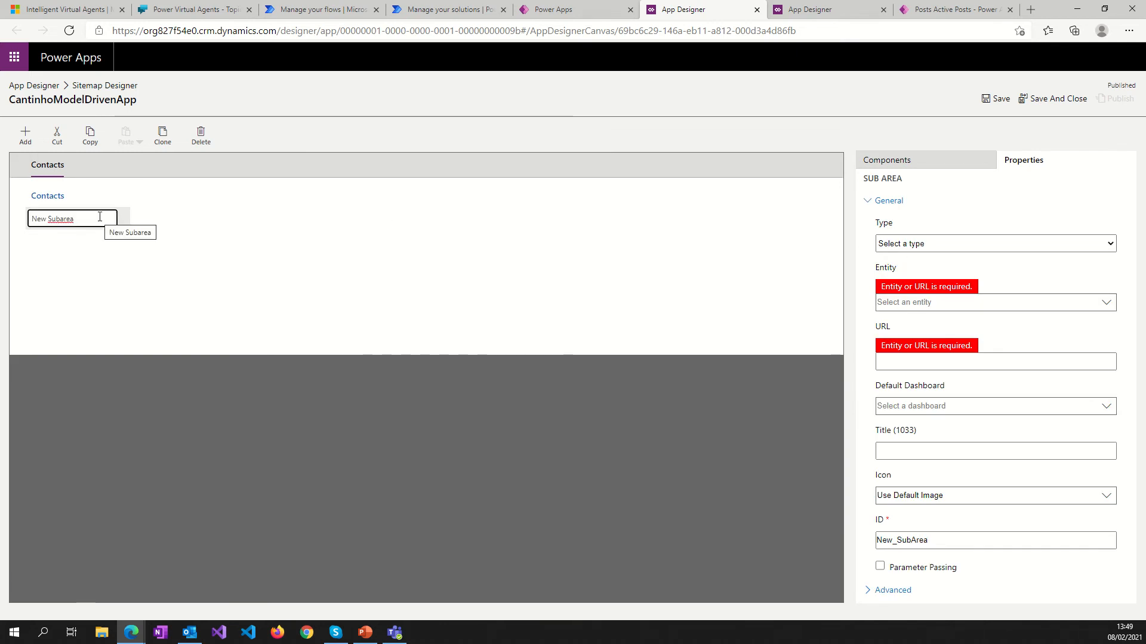
{"action": "key", "text": "BackSpace"}
{"action": "key", "text": "BackSpace"}
{"action": "key", "text": "BackSpace"}
{"action": "key", "text": "BackSpace"}
{"action": "key", "text": "BackSpace"}
{"action": "key", "text": "BackSpace"}
{"action": "key", "text": "BackSpace"}
{"action": "key", "text": "BackSpace"}
{"action": "key", "text": "BackSpace"}
{"action": "key", "text": "BackSpace"}
{"action": "key", "text": "BackSpace"}
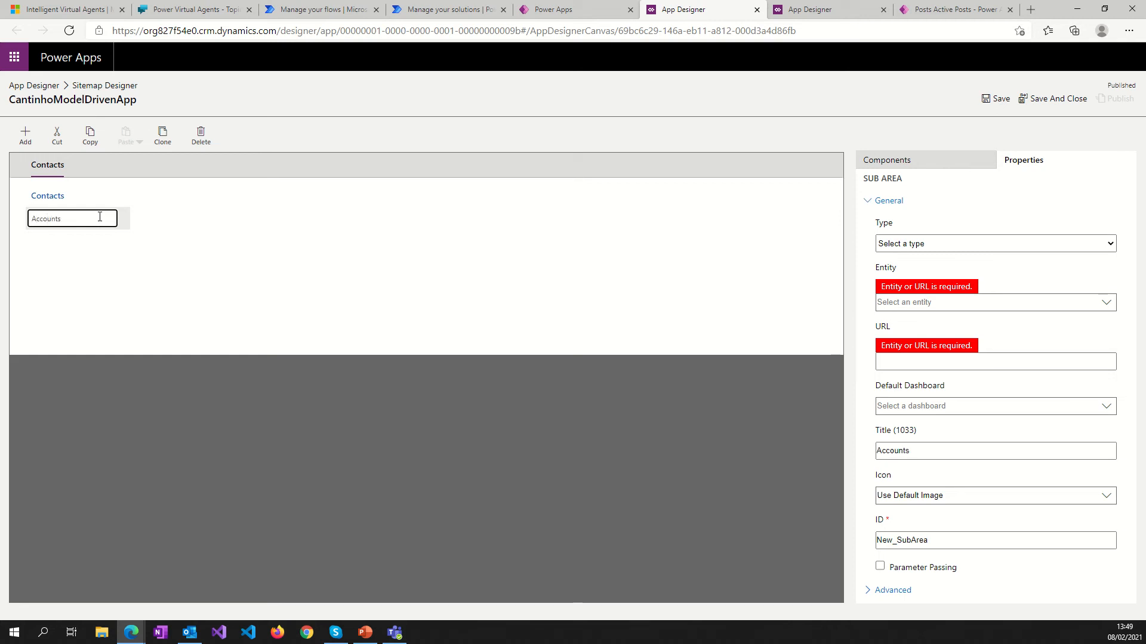
{"action": "left_click", "coordinate": [31, 220]}
{"action": "type", "text": "List"}
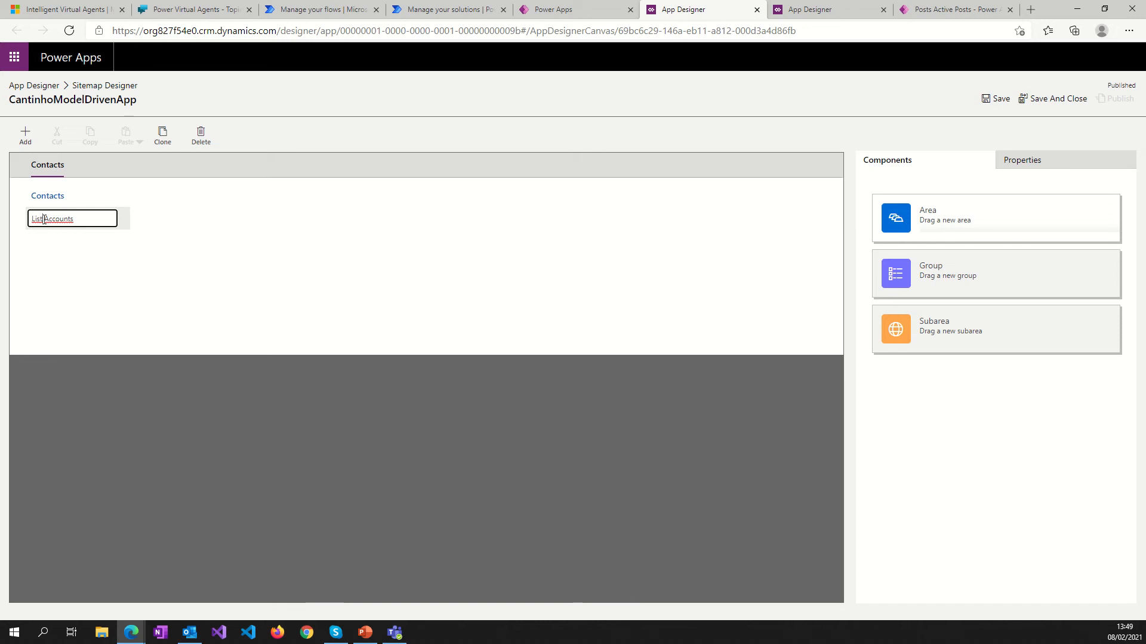
Set the entity of the List Accounts subarea to Account.
{"action": "left_click", "coordinate": [1023, 160]}
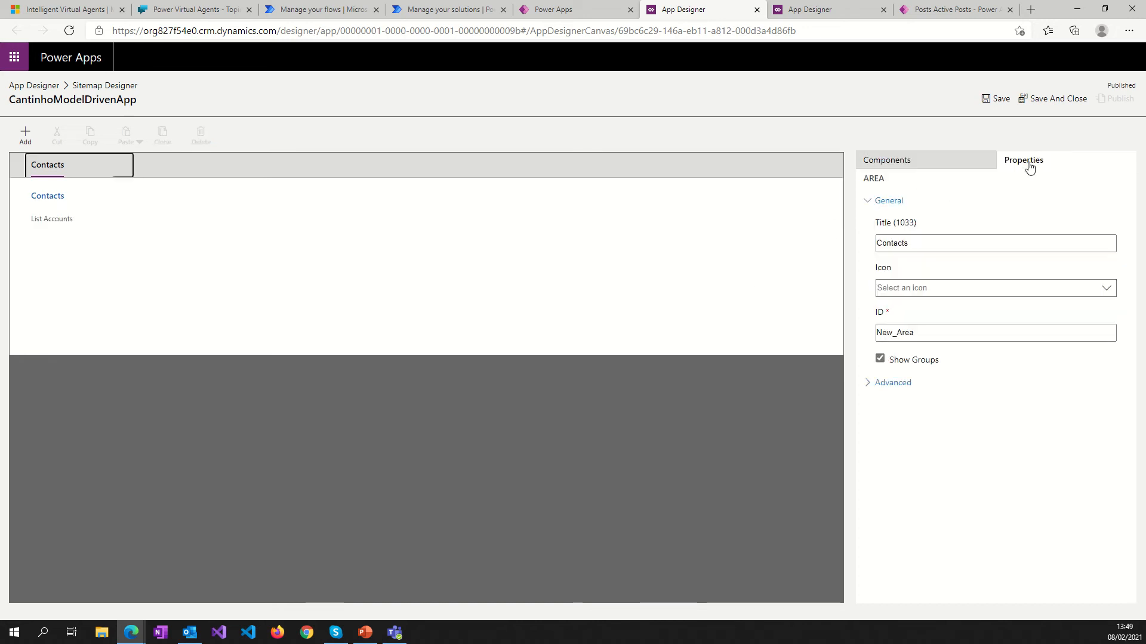
{"action": "left_click", "coordinate": [69, 222]}
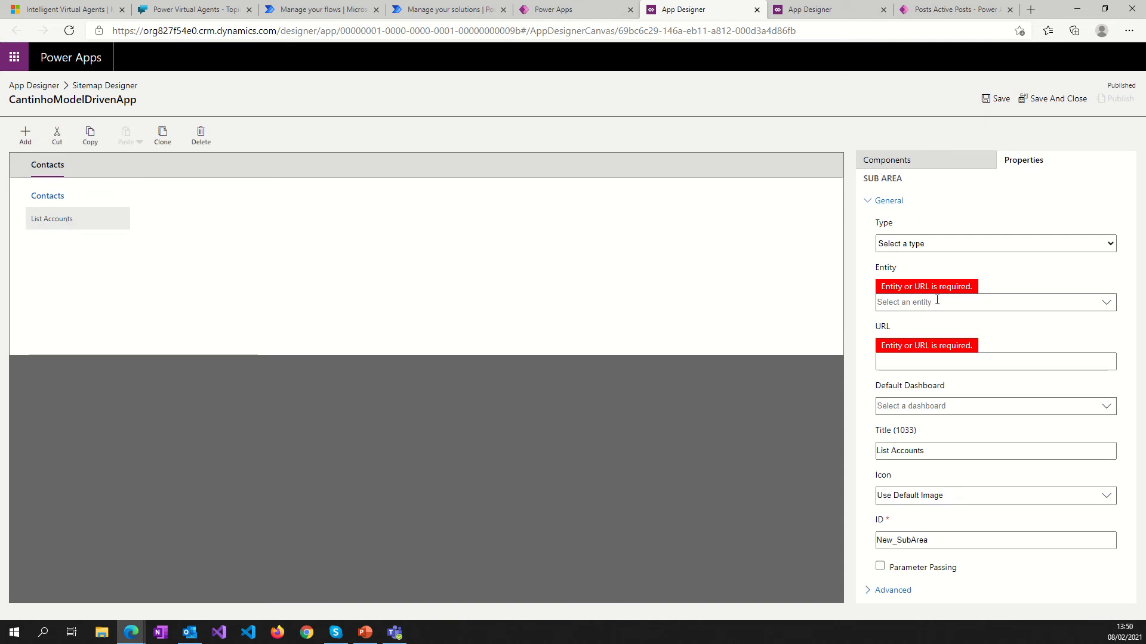
{"action": "left_click", "coordinate": [1107, 303]}
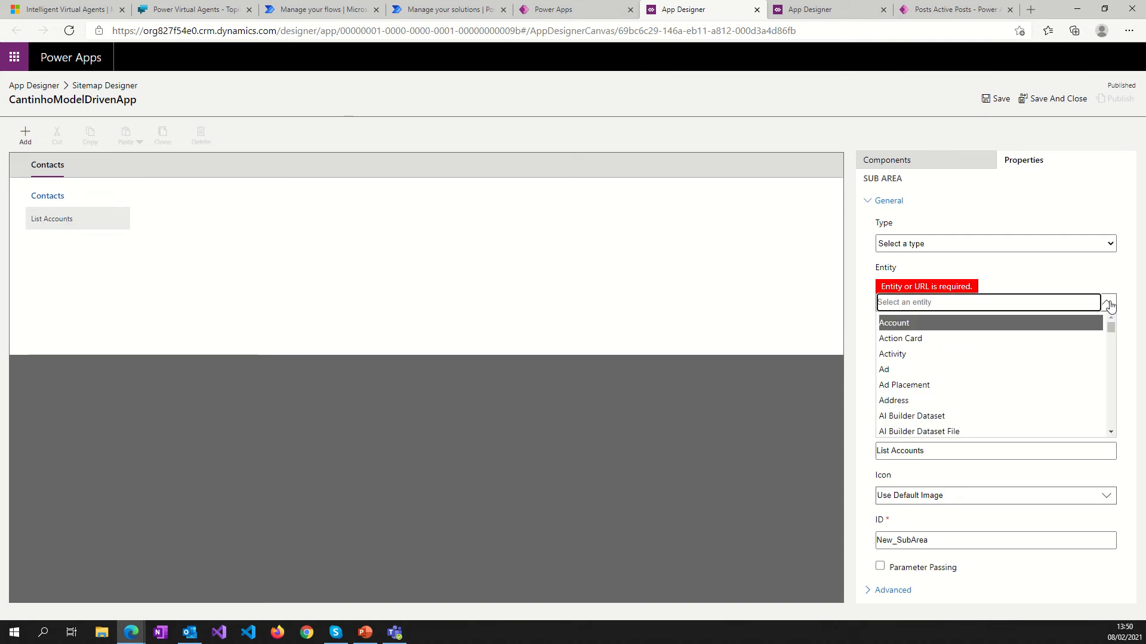
{"action": "left_click", "coordinate": [895, 322]}
{"action": "left_click", "coordinate": [905, 330]}
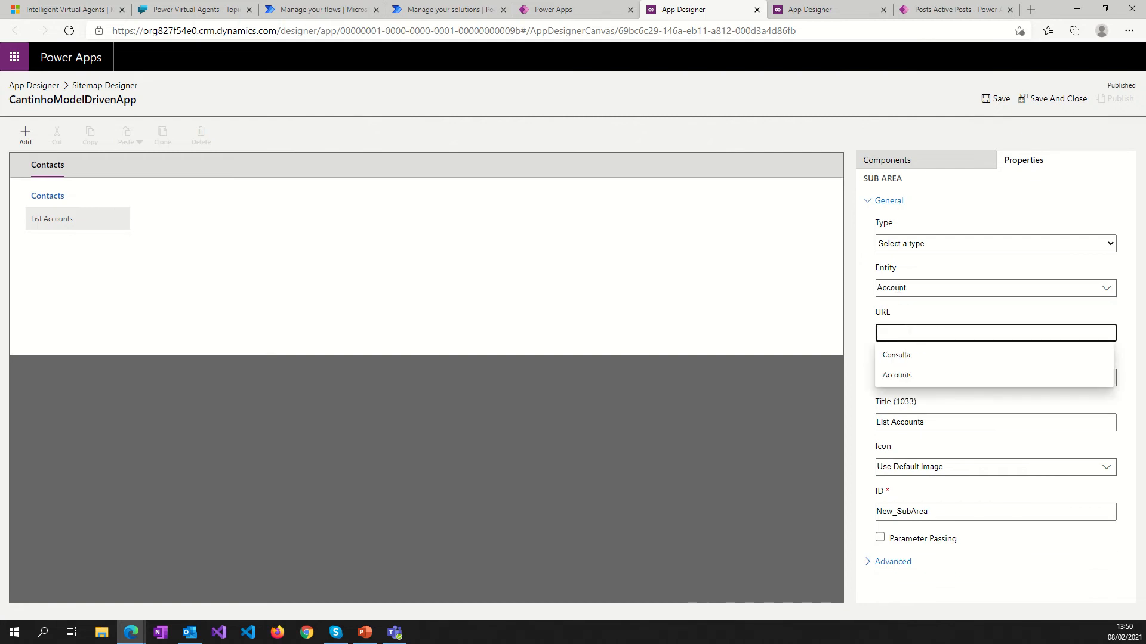
Copy the entity name Account into the URL of the List Accounts subarea.
{"action": "double_click", "coordinate": [898, 288]}
{"action": "key", "text": "ctrl+c"}
{"action": "left_click", "coordinate": [894, 331]}
{"action": "key", "text": "ctrl+v"}
{"action": "left_click", "coordinate": [859, 319]}
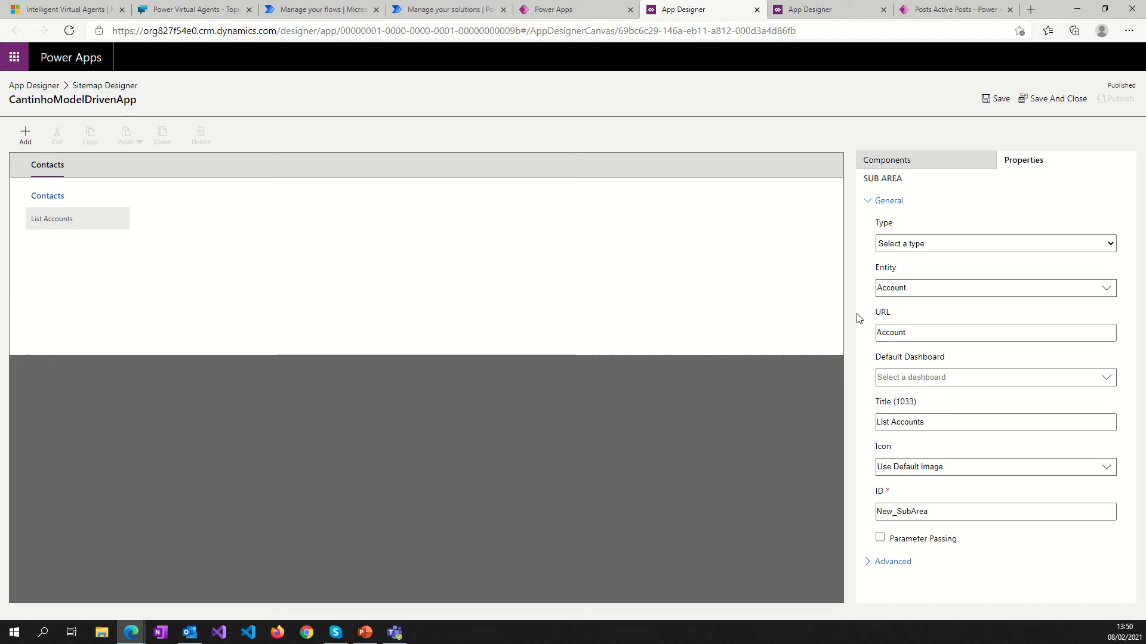
{"action": "left_click", "coordinate": [928, 334]}
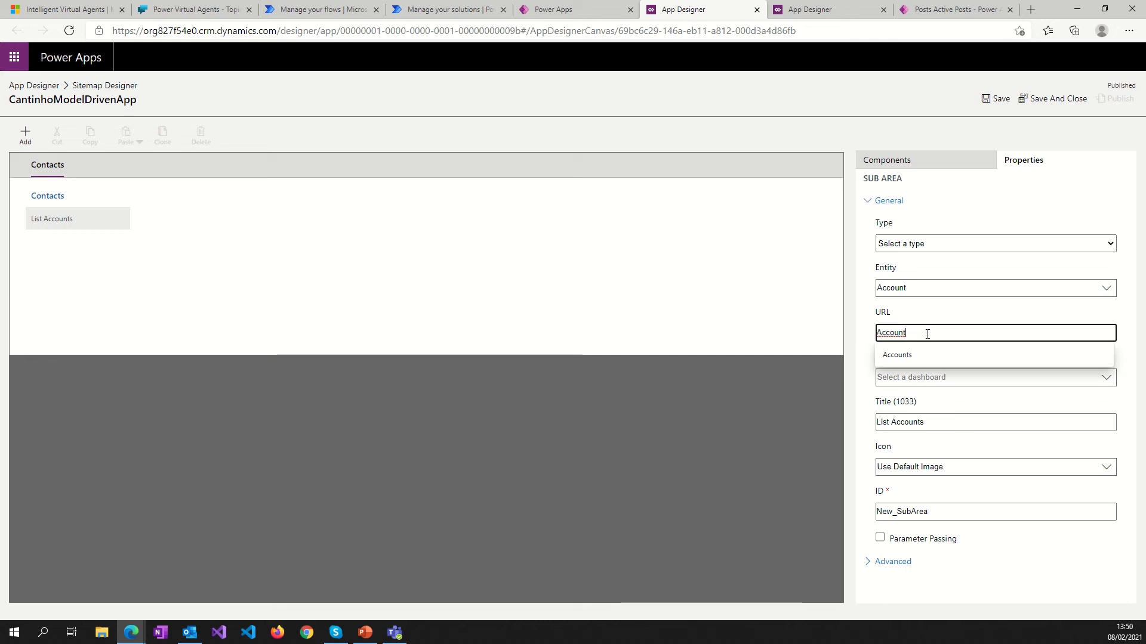
{"action": "left_click", "coordinate": [872, 322]}
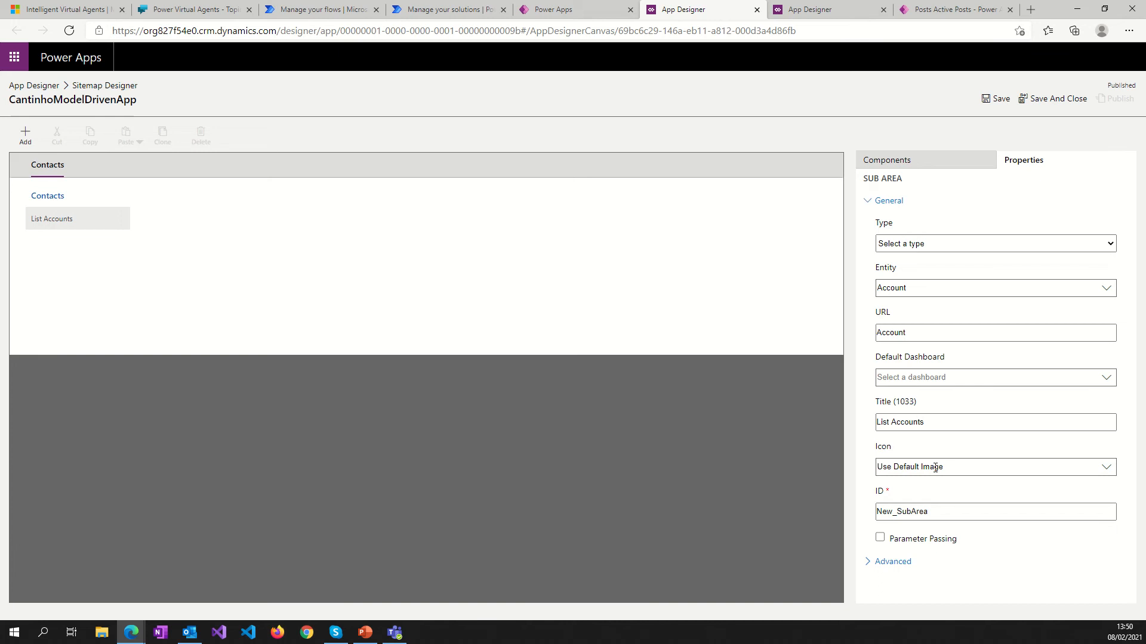
{"action": "left_click", "coordinate": [1106, 472]}
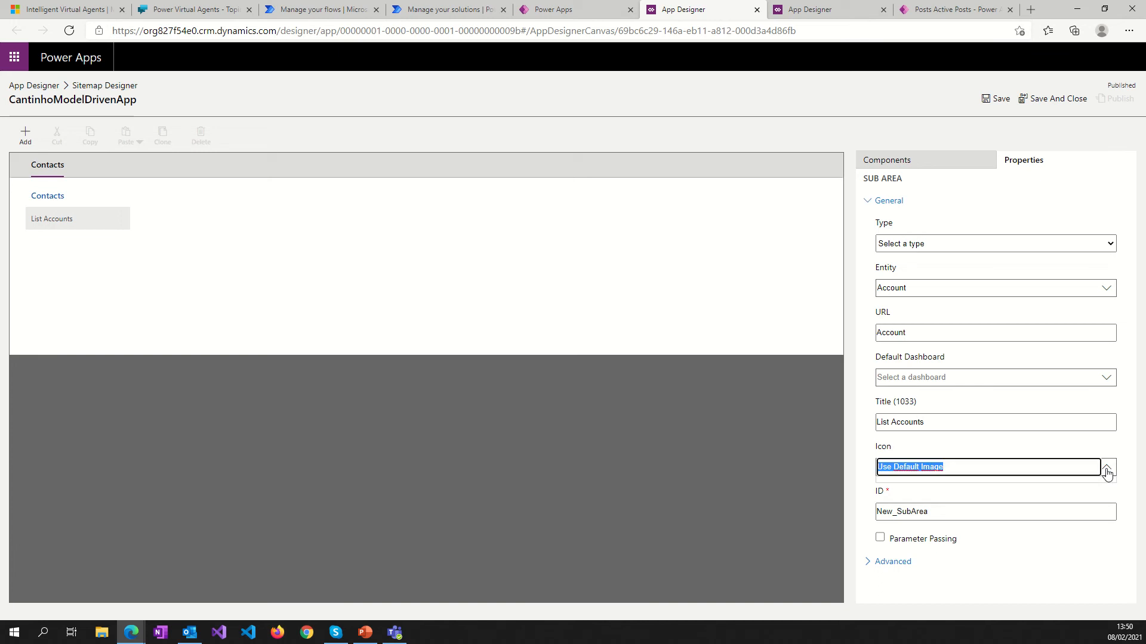
{"action": "left_click", "coordinate": [1108, 471]}
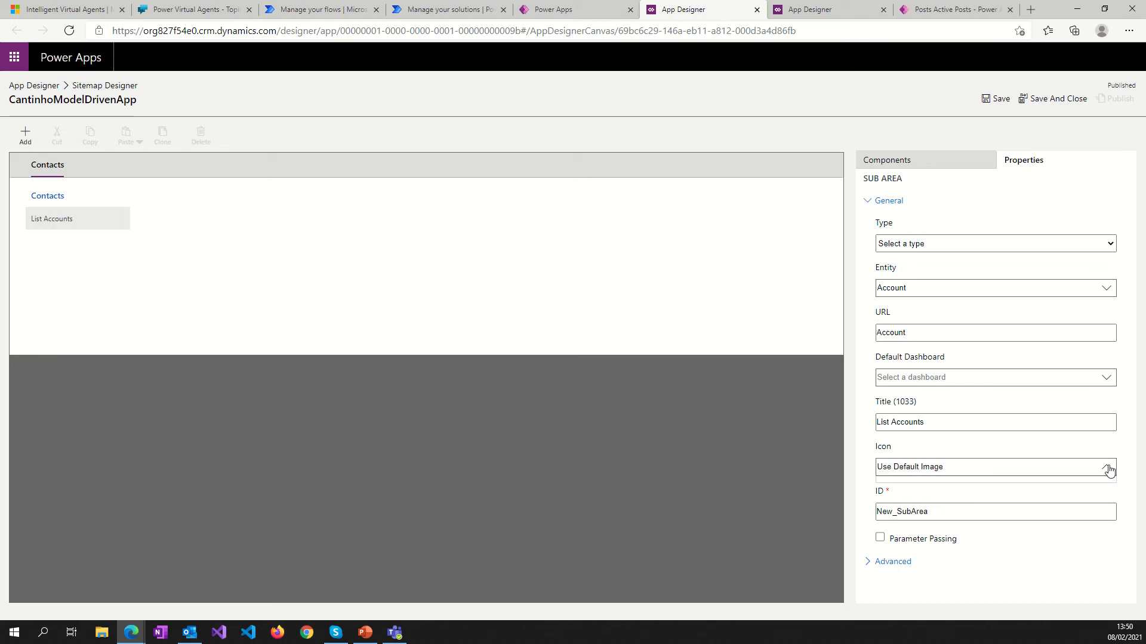
{"action": "left_click", "coordinate": [981, 467]}
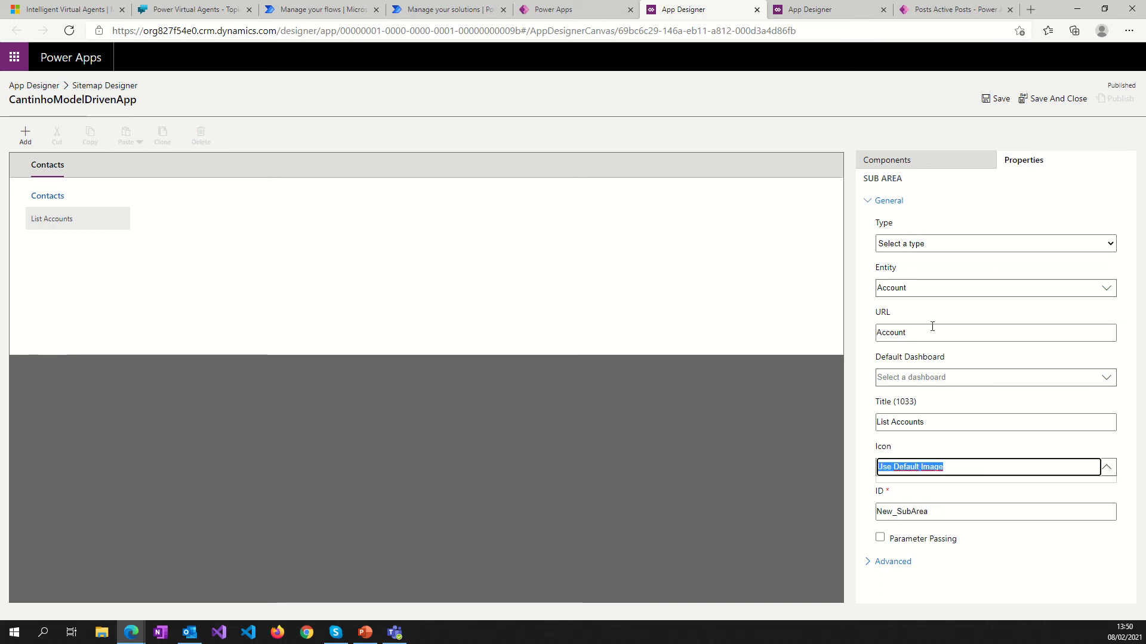
Save the site map, return to the app's main design canvas and save the app.
{"action": "left_click", "coordinate": [999, 105]}
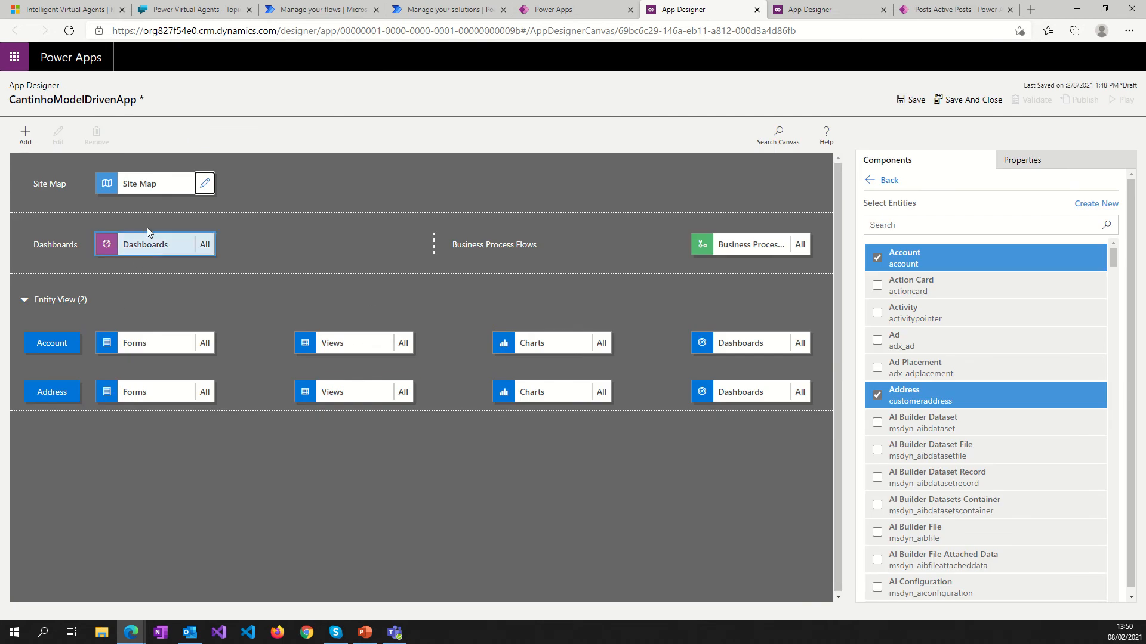
{"action": "left_click", "coordinate": [913, 99]}
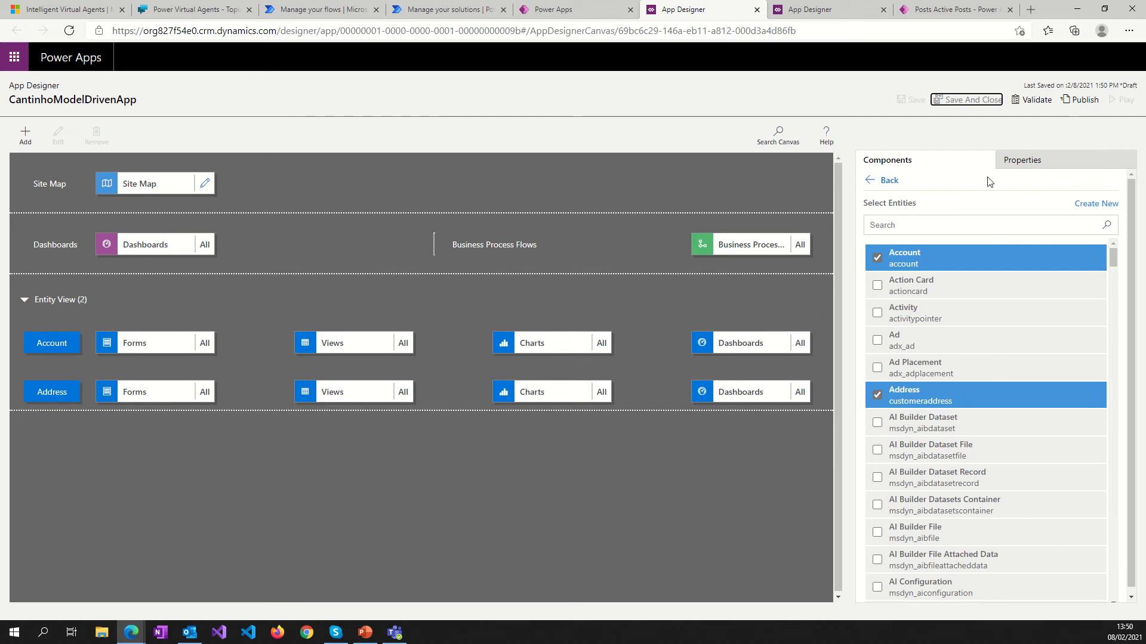
Validate the app, review the details of its warnings and dismiss them.
{"action": "left_click", "coordinate": [1035, 101]}
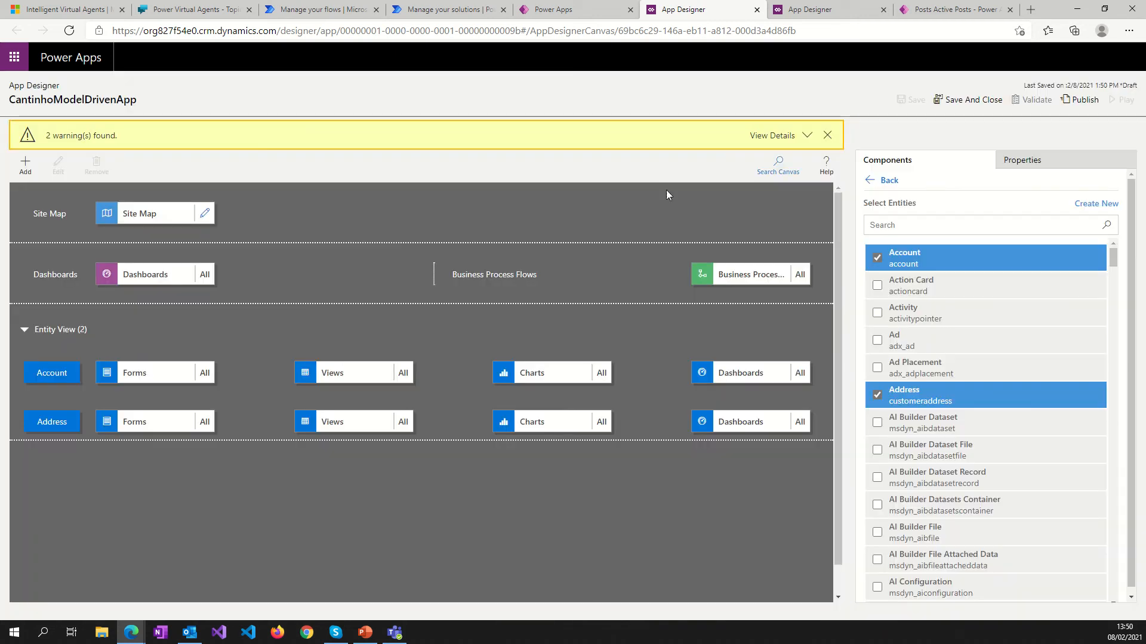
{"action": "left_click", "coordinate": [807, 135]}
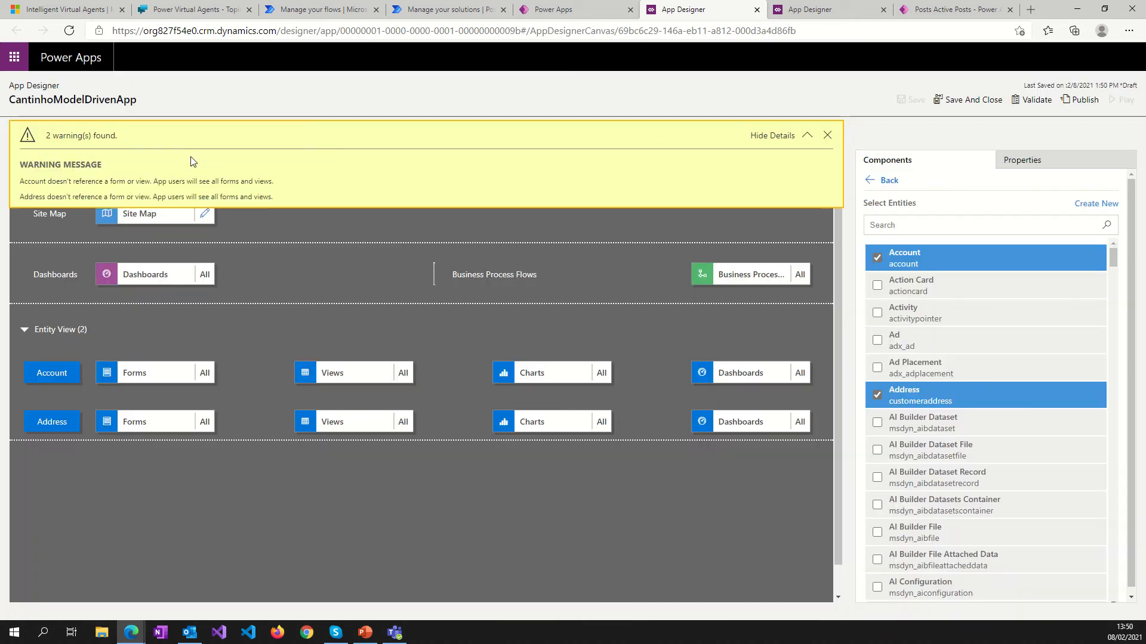
{"action": "left_click", "coordinate": [29, 181]}
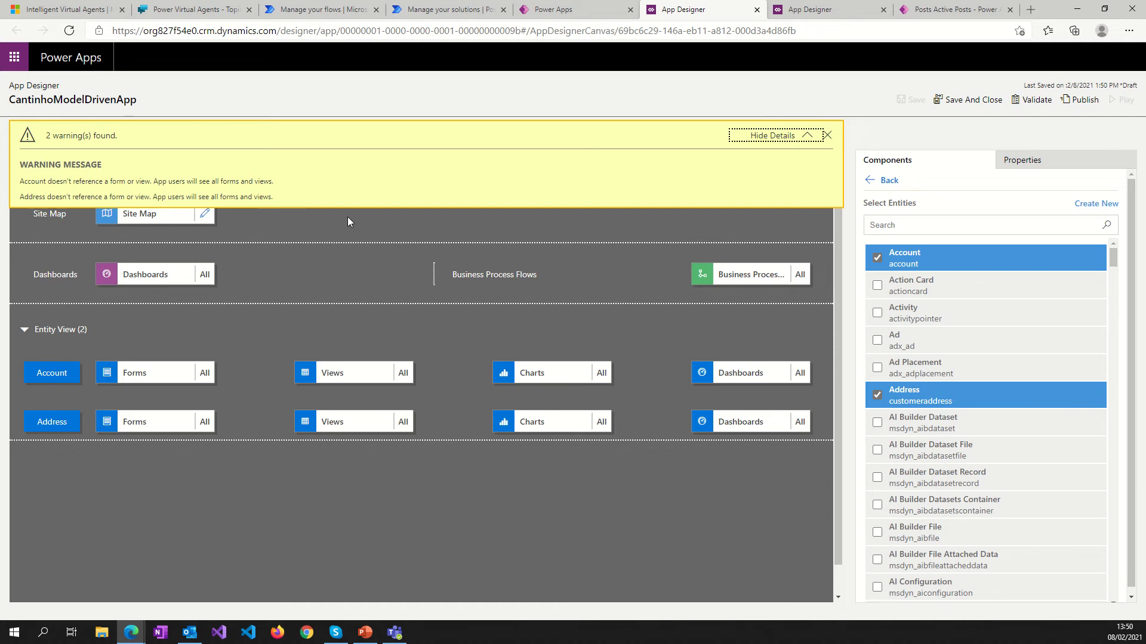
{"action": "left_click", "coordinate": [827, 136]}
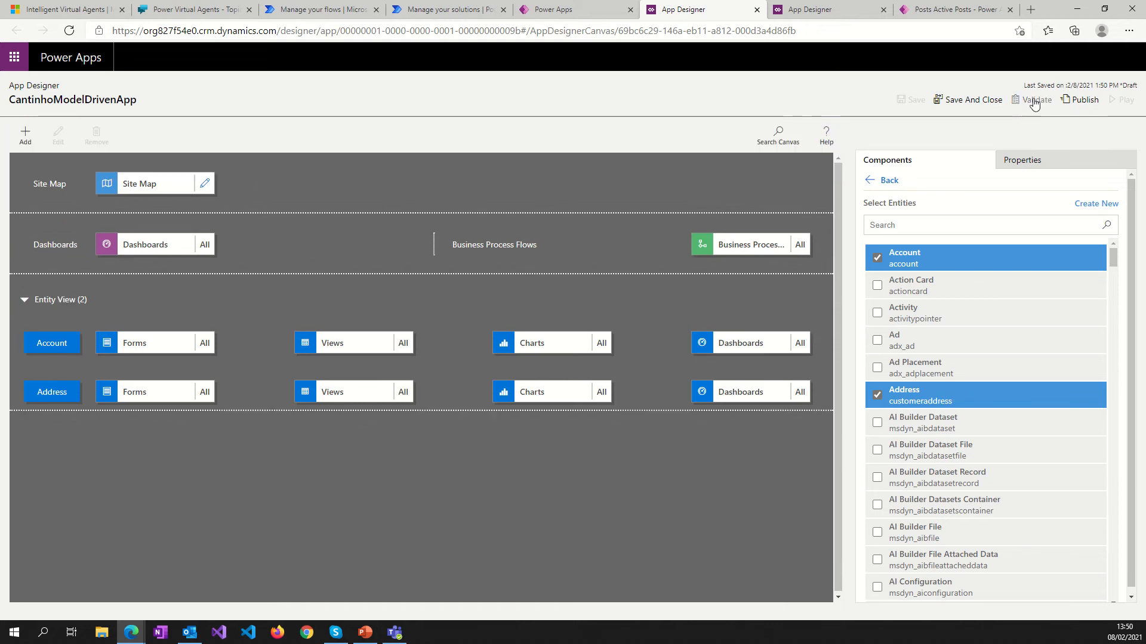
Publish the app and launch it, closing the older App Designer and Posts Active Posts browser tabs.
{"action": "left_click", "coordinate": [1083, 101]}
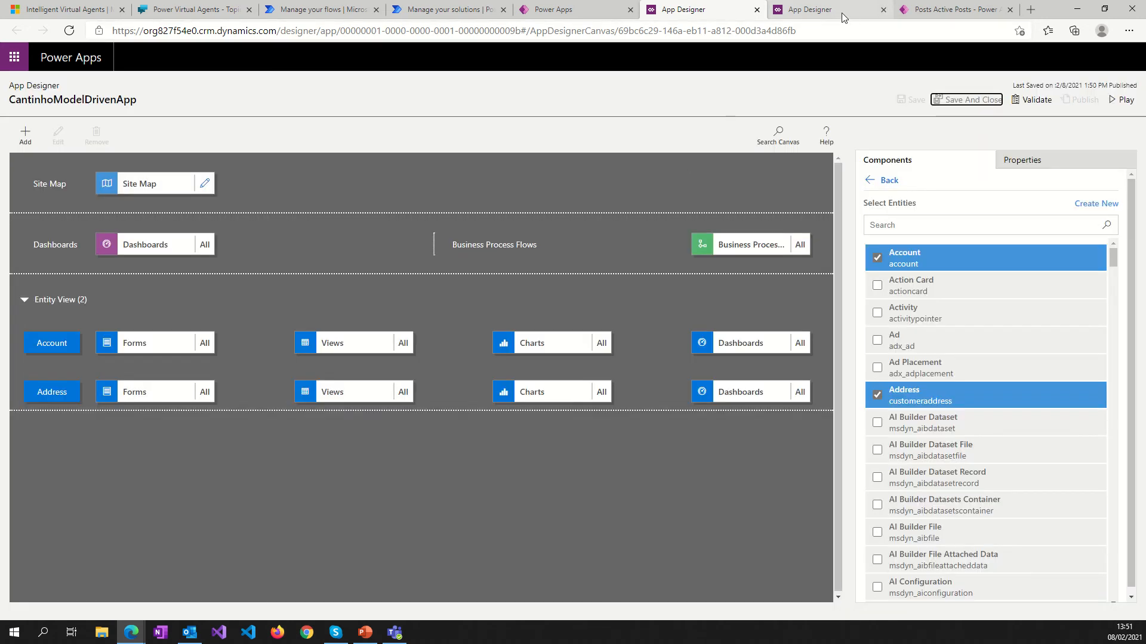
{"action": "left_click", "coordinate": [1124, 101]}
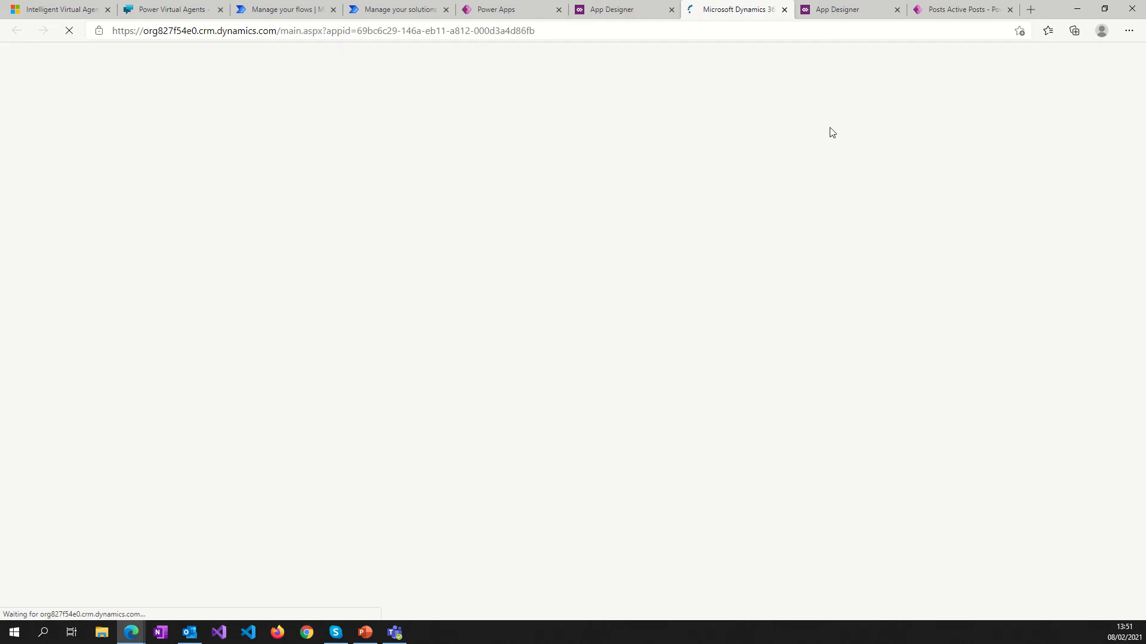
{"action": "left_click", "coordinate": [897, 10]}
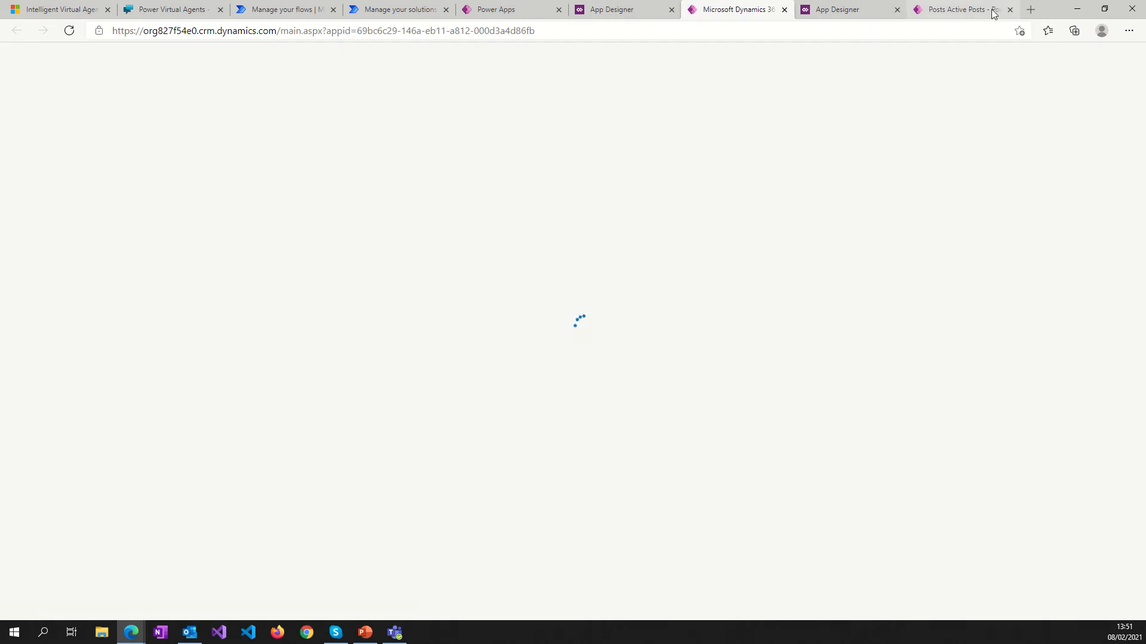
{"action": "left_click", "coordinate": [1017, 12]}
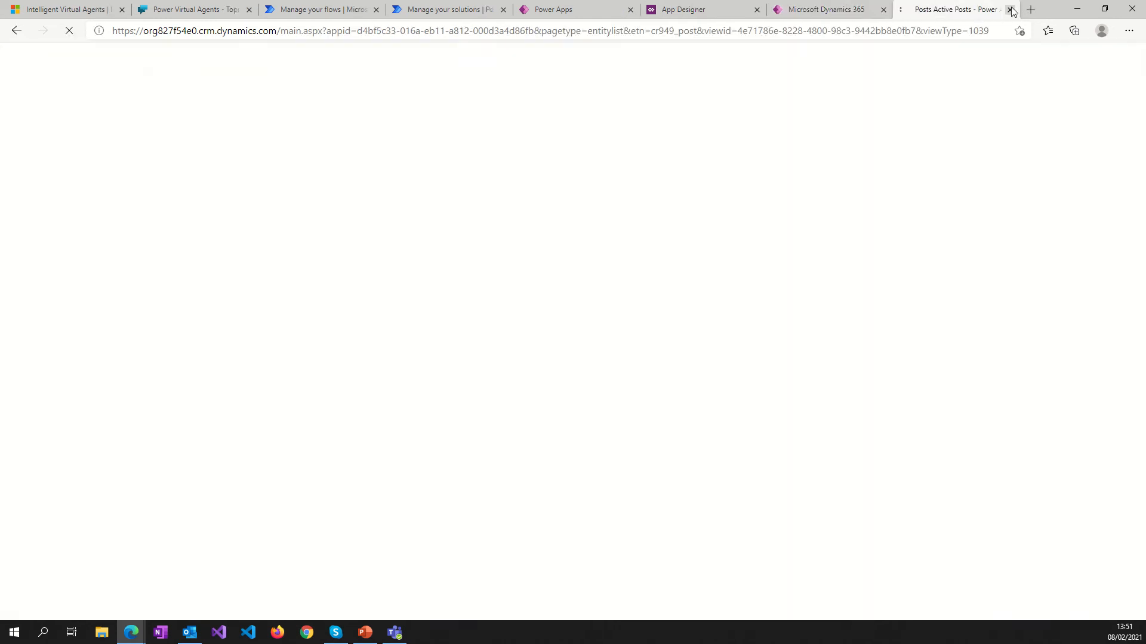
{"action": "left_click", "coordinate": [1010, 9]}
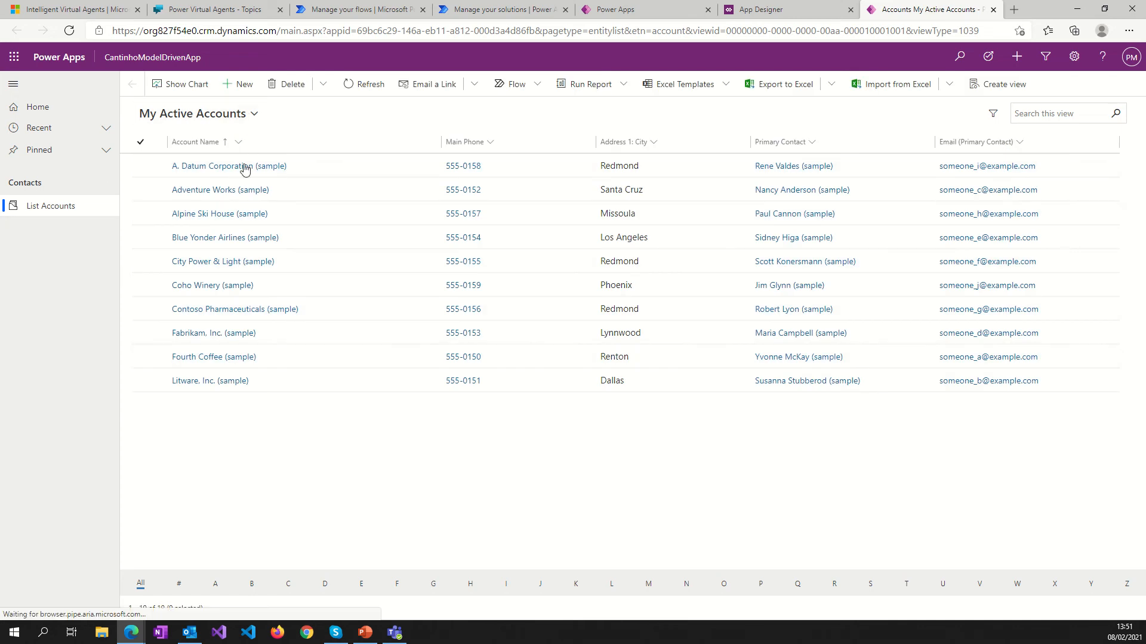
Switch the account list from My Active Accounts to the All Accounts view.
{"action": "left_click", "coordinate": [254, 114]}
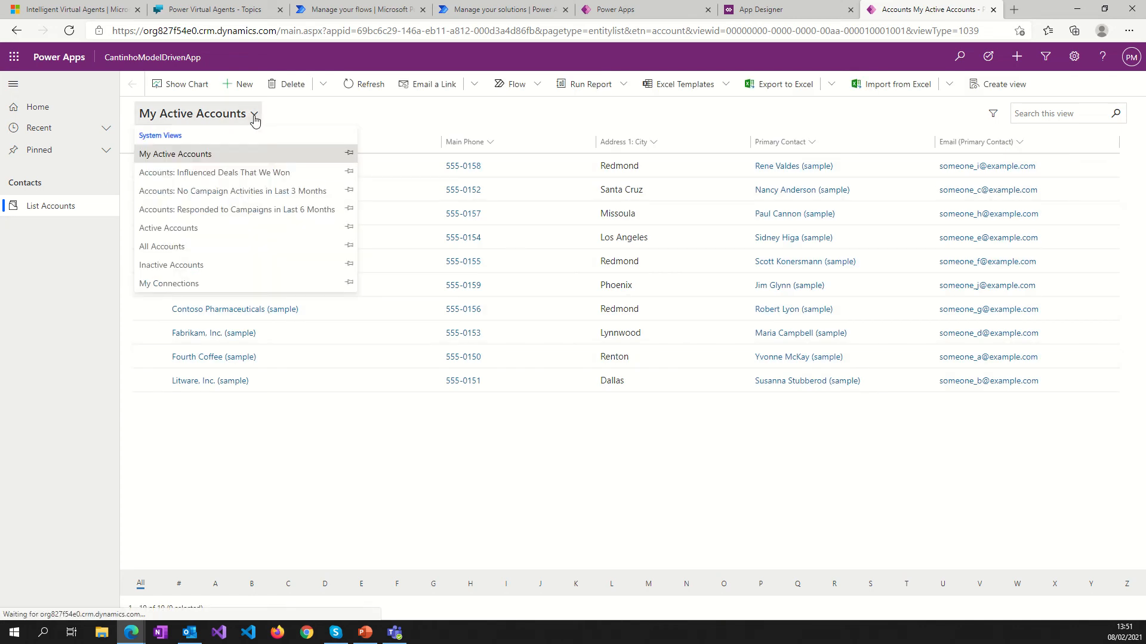
{"action": "left_click", "coordinate": [182, 248]}
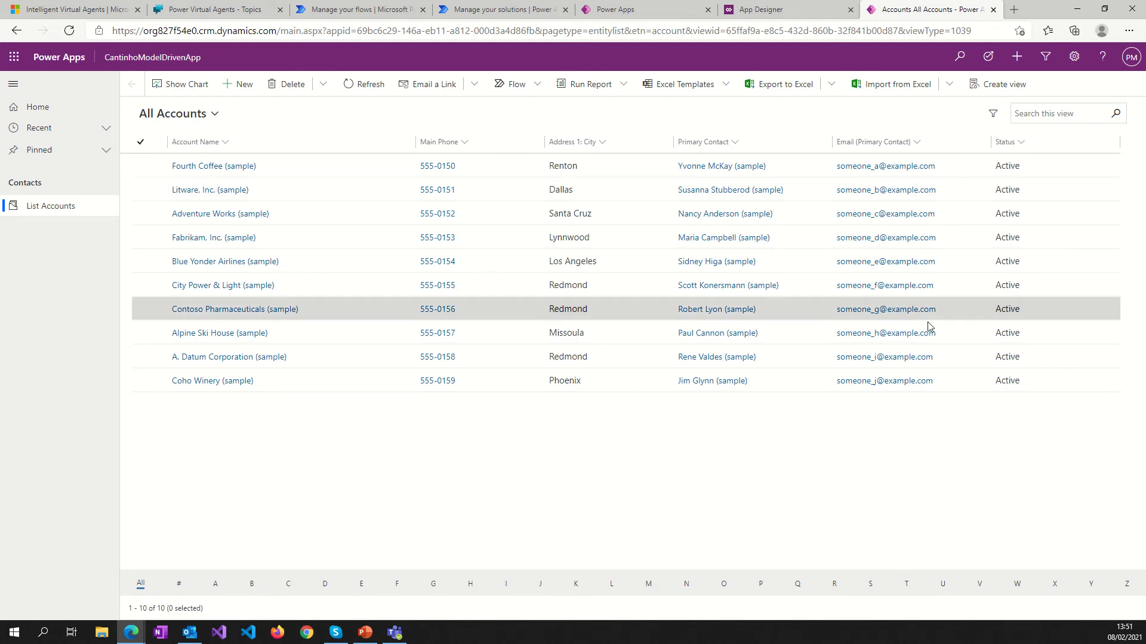
Open a blank new account form, look through its summary and address fields, and return to the account list.
{"action": "left_click", "coordinate": [240, 89]}
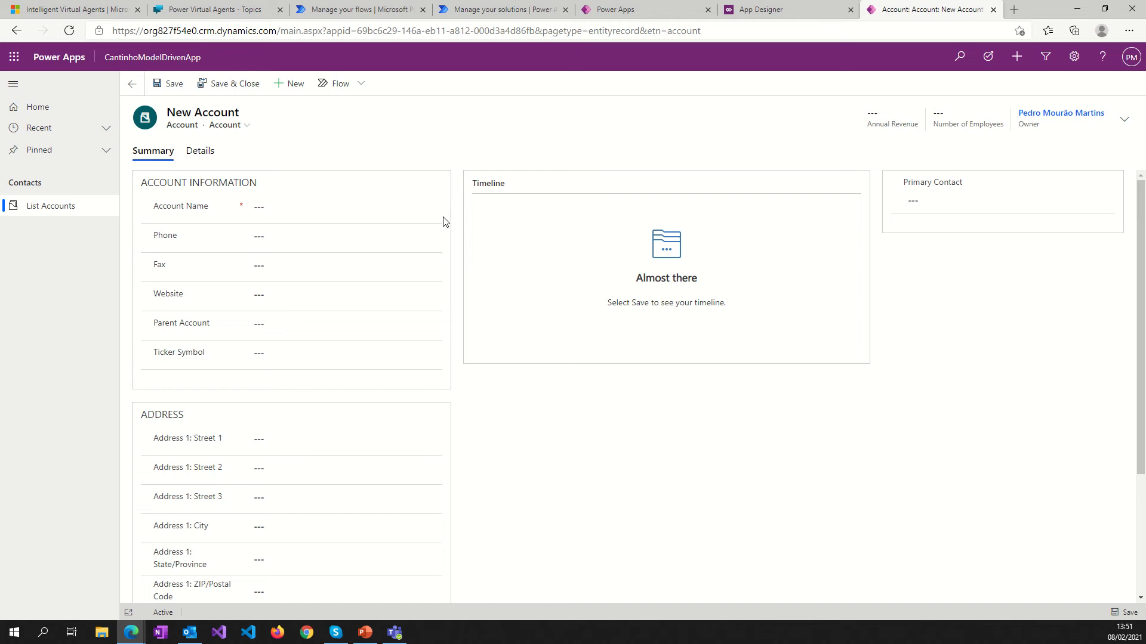
{"action": "scroll", "coordinate": [288, 464], "scroll_direction": "down", "scroll_amount": 1}
{"action": "scroll", "coordinate": [289, 466], "scroll_direction": "down", "scroll_amount": 3}
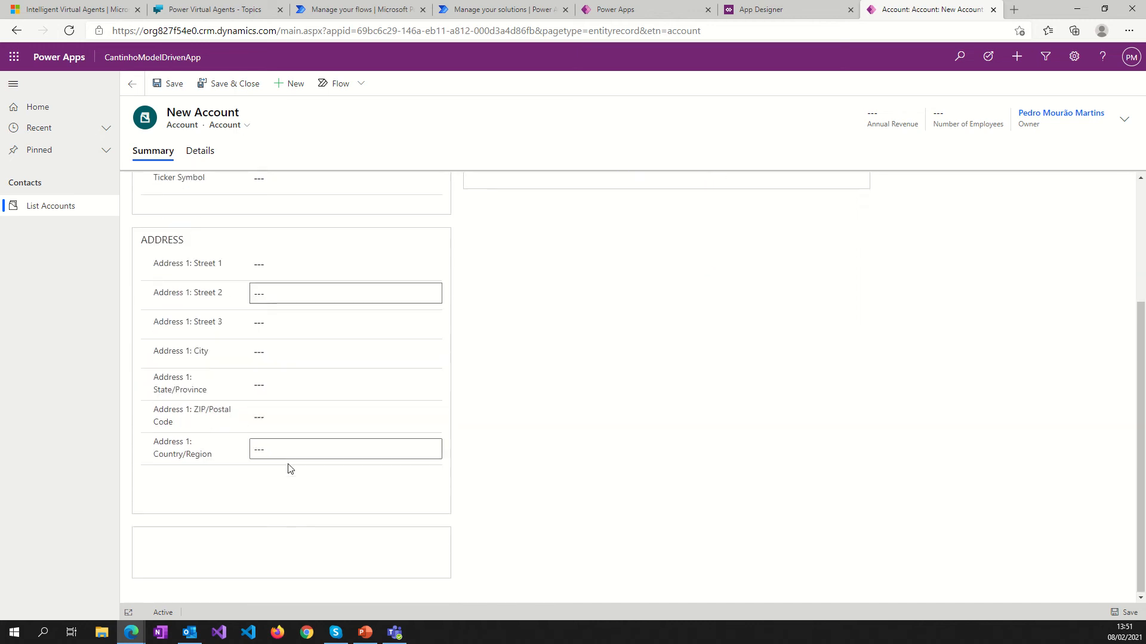
{"action": "scroll", "coordinate": [289, 465], "scroll_direction": "up", "scroll_amount": 3}
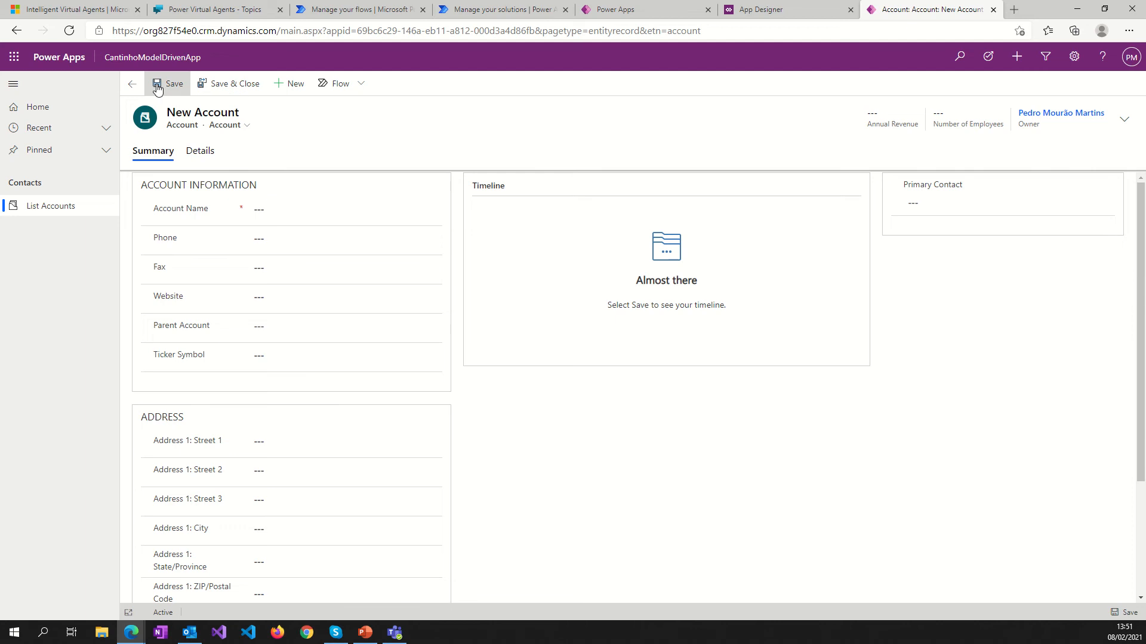
{"action": "left_click", "coordinate": [132, 85]}
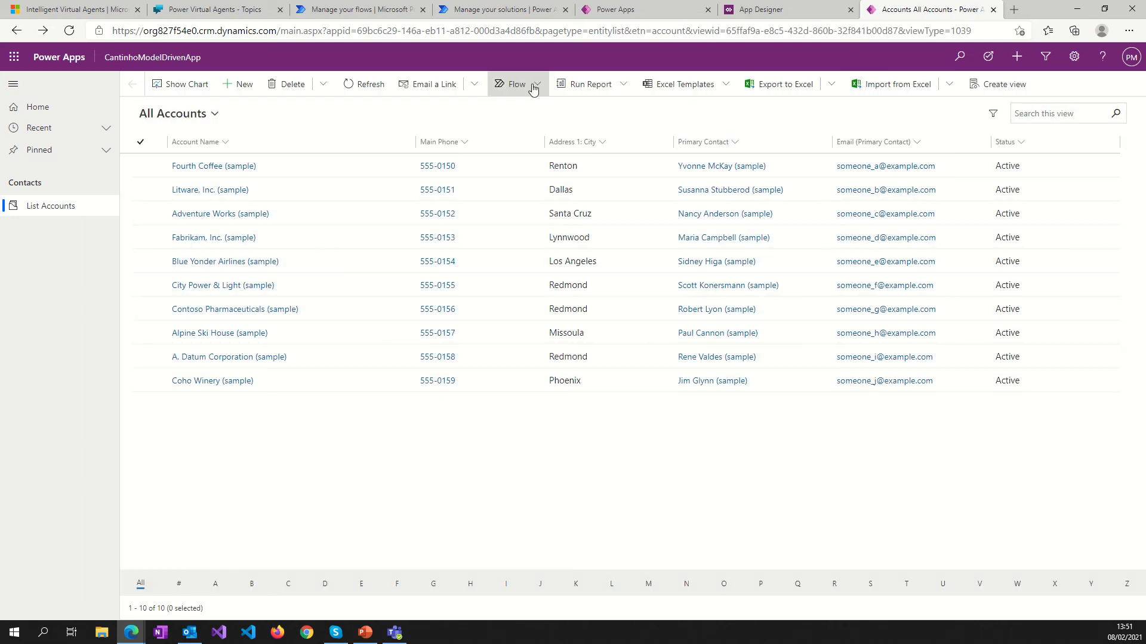
Look at the template for creating a flow from the account list and close its browser tab.
{"action": "left_click", "coordinate": [516, 88]}
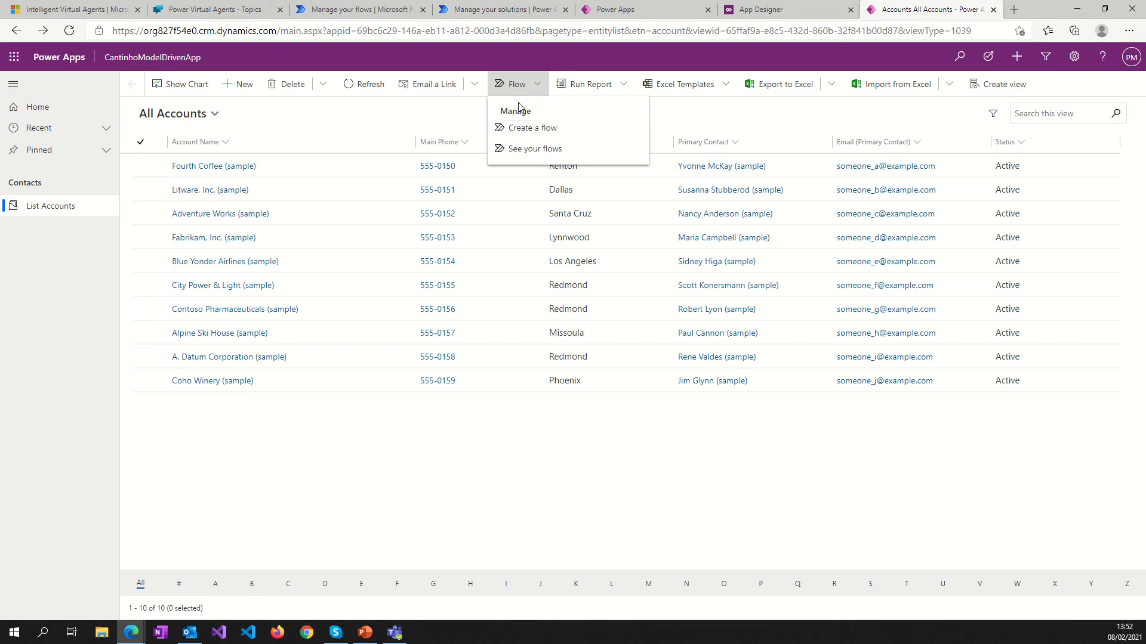
{"action": "left_click", "coordinate": [544, 138]}
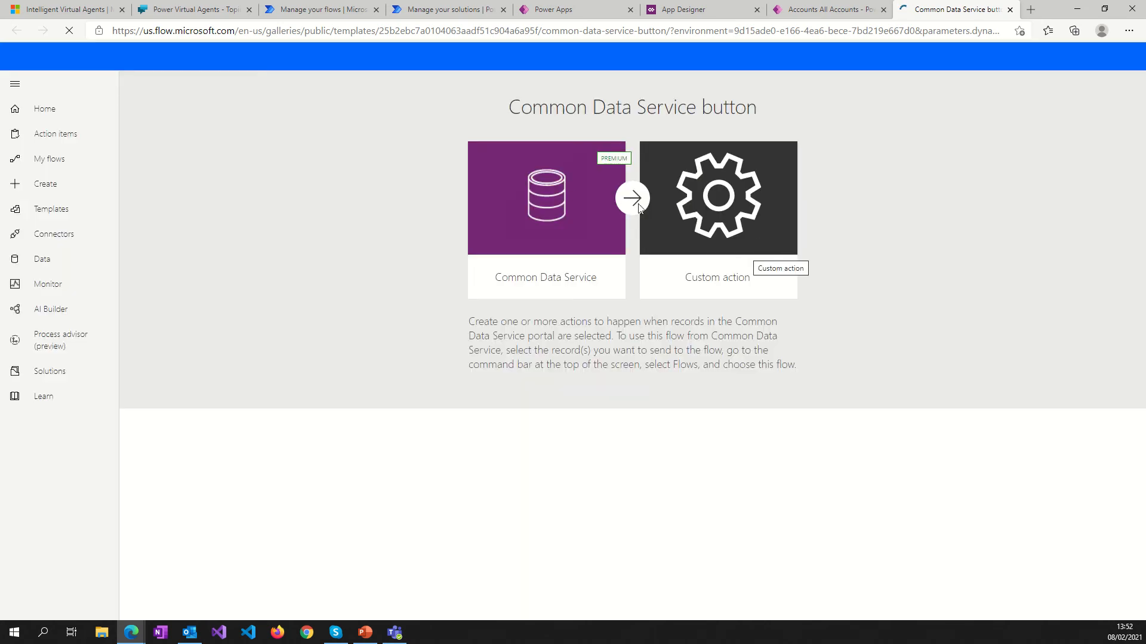
{"action": "left_click", "coordinate": [1009, 10]}
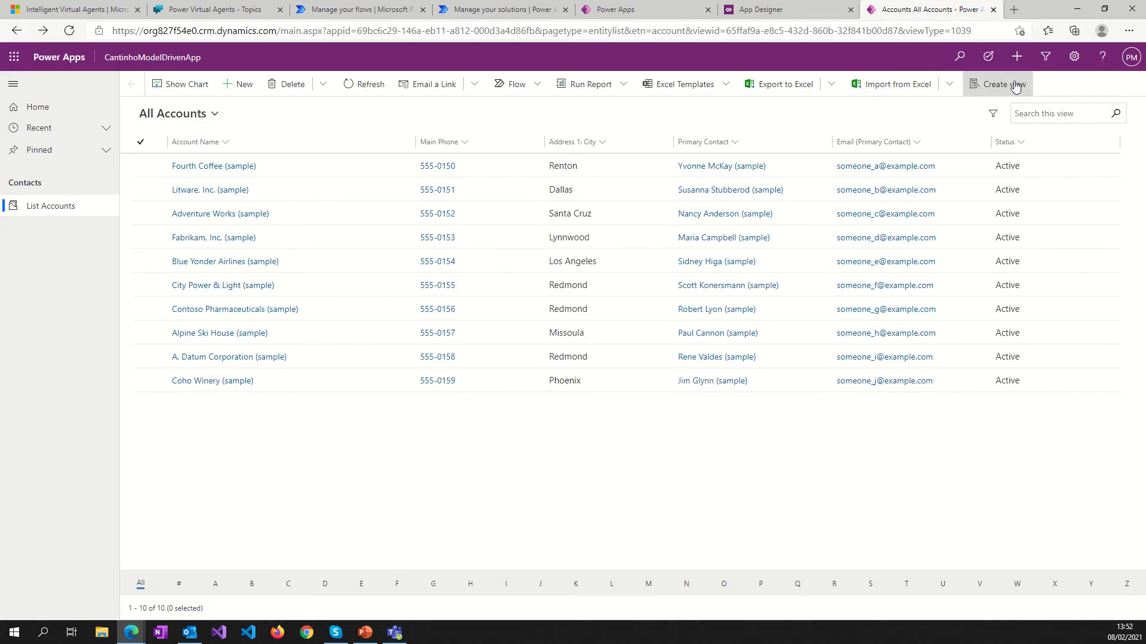
Start creating an account view in Advanced Find and base it on the All Accounts saved view.
{"action": "left_click", "coordinate": [995, 87]}
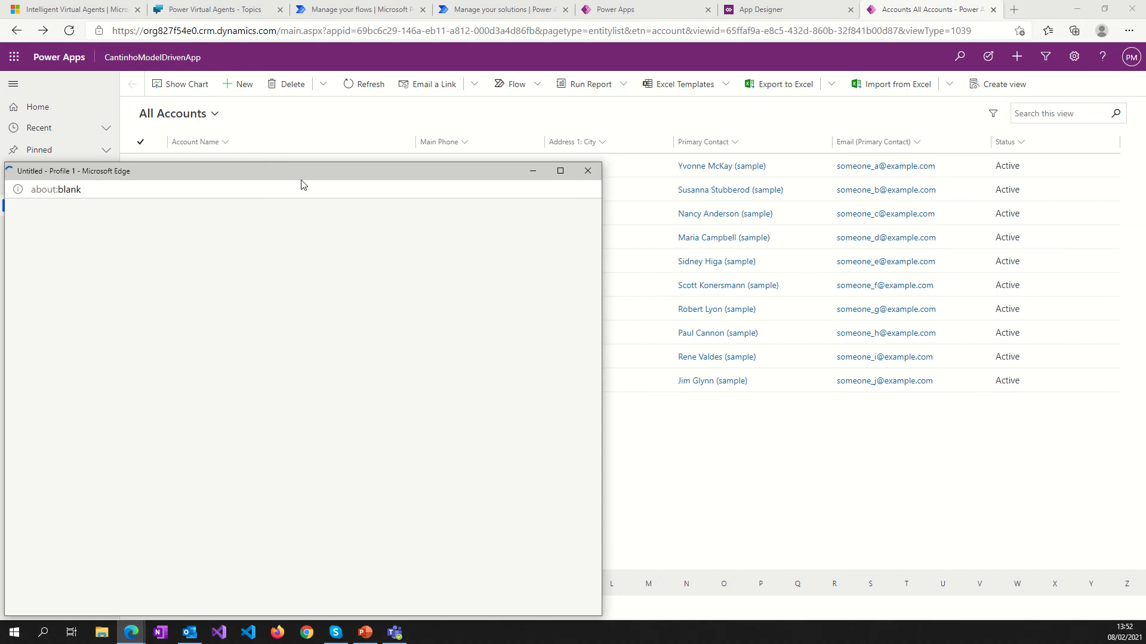
{"action": "left_click_drag", "start_coordinate": [303, 181], "coordinate": [526, 137]}
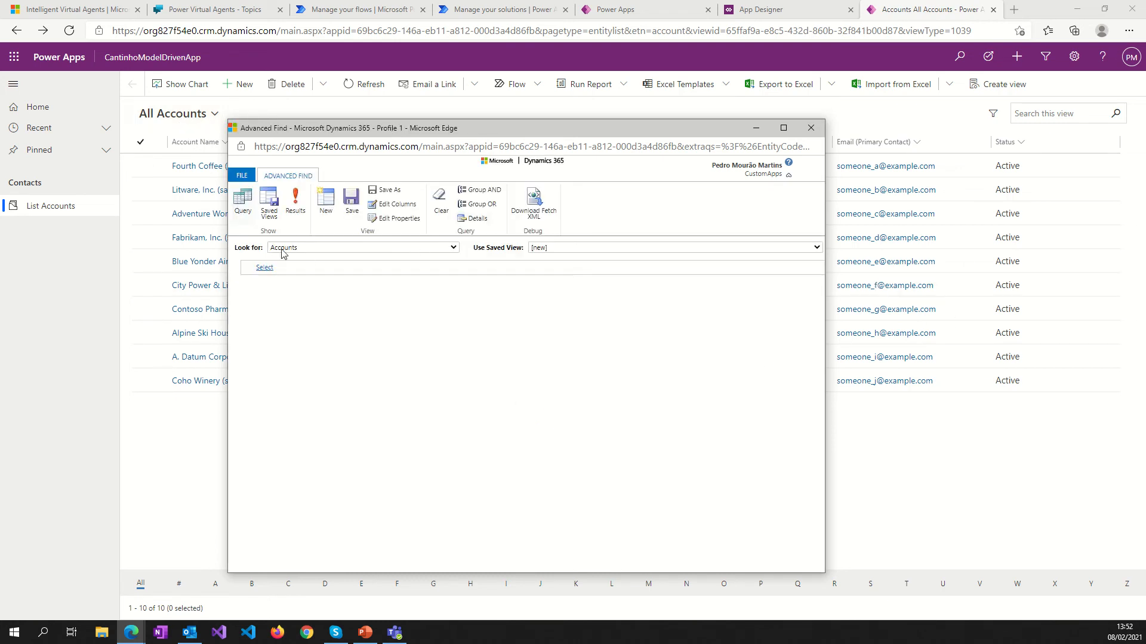
{"action": "left_click", "coordinate": [550, 250]}
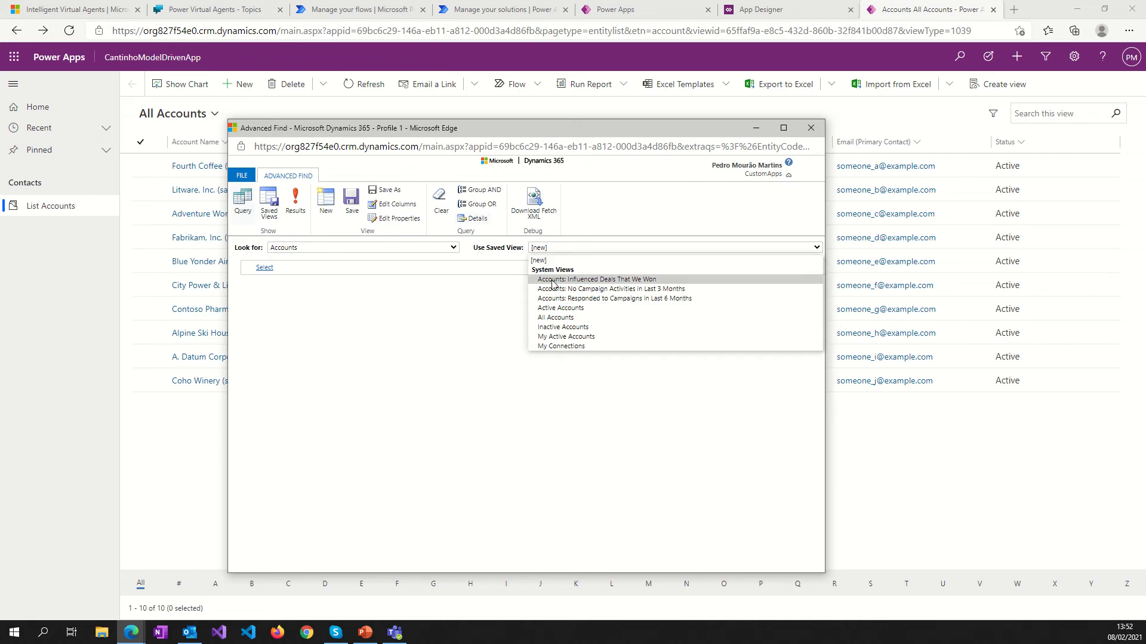
{"action": "left_click", "coordinate": [565, 318]}
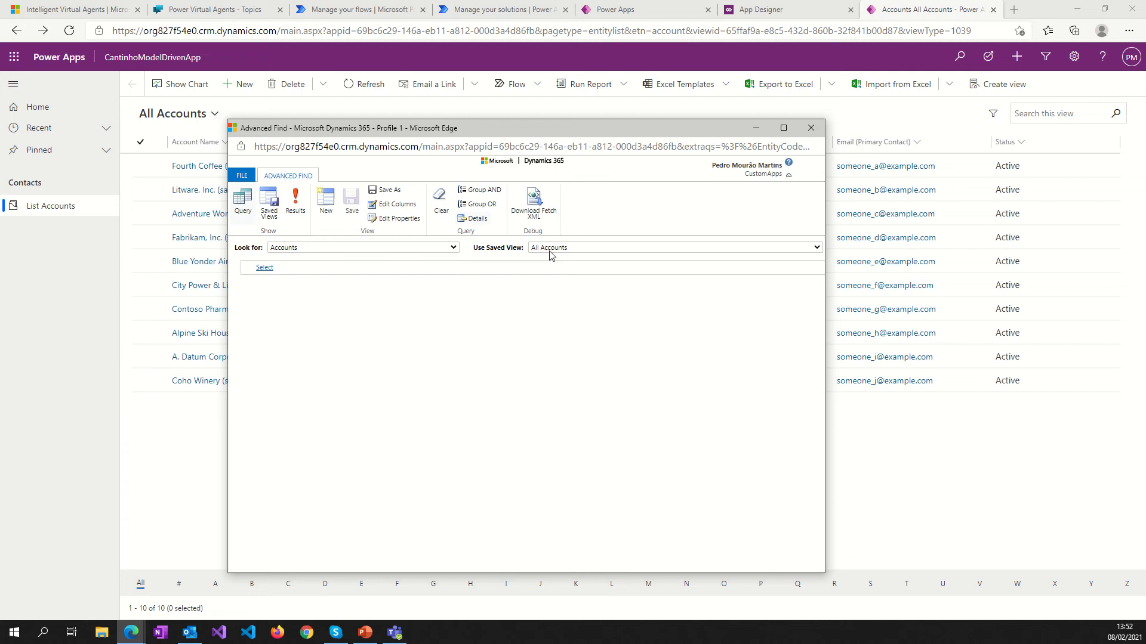
Add Account and Account Name as filter criteria to the Advanced Find query.
{"action": "left_click", "coordinate": [266, 267]}
{"action": "left_click", "coordinate": [267, 268]}
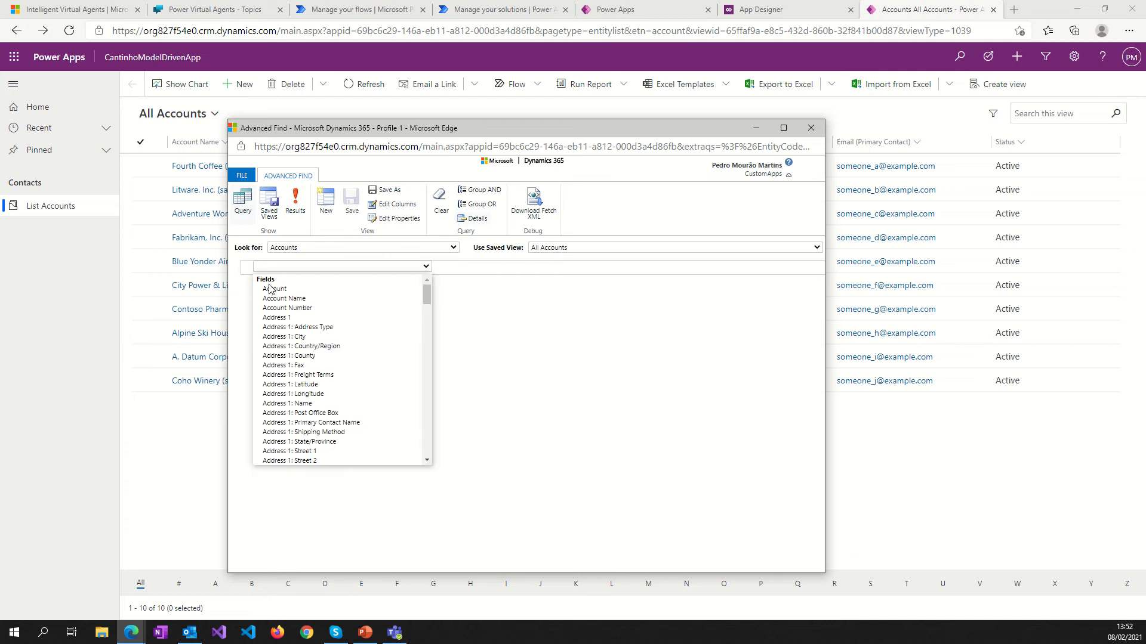
{"action": "left_click", "coordinate": [273, 290]}
{"action": "left_click", "coordinate": [266, 285]}
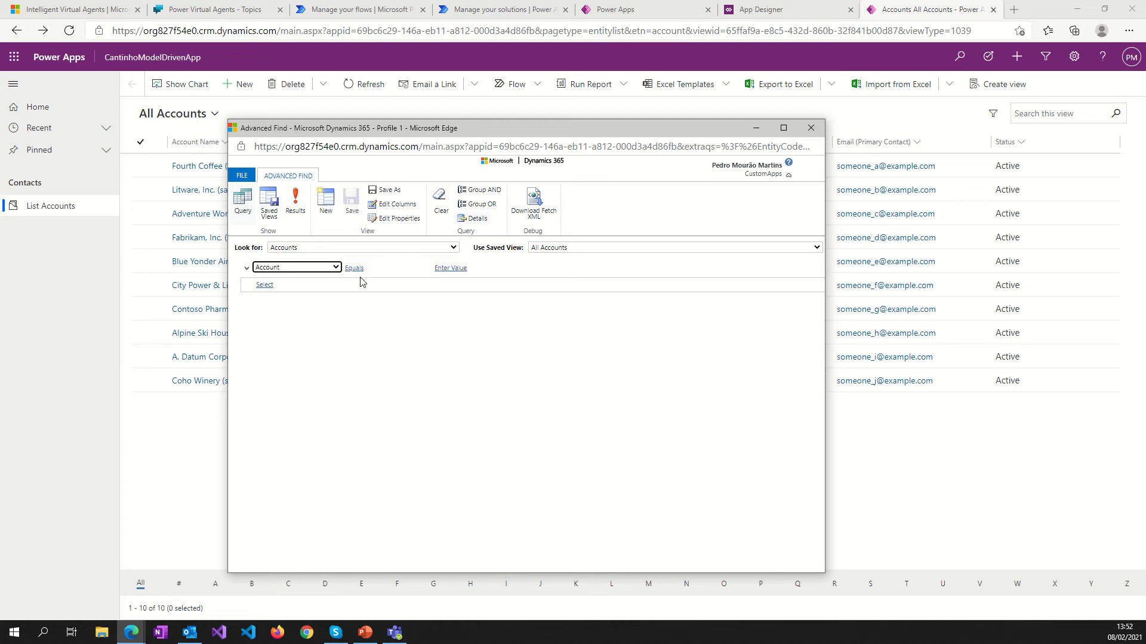
{"action": "left_click", "coordinate": [333, 285]}
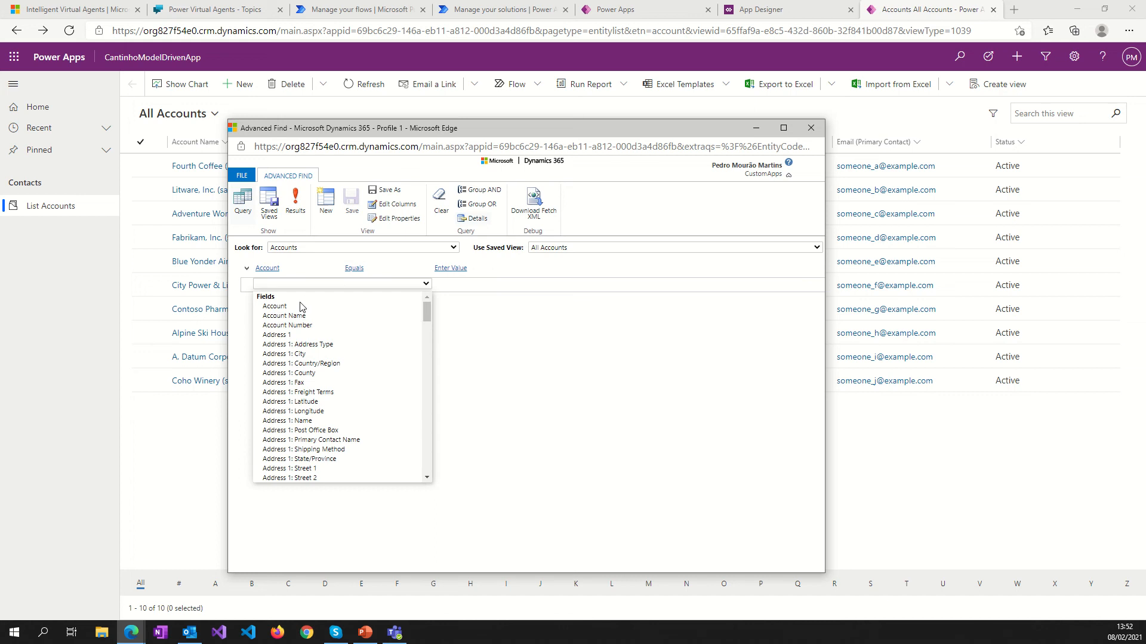
{"action": "left_click", "coordinate": [286, 315]}
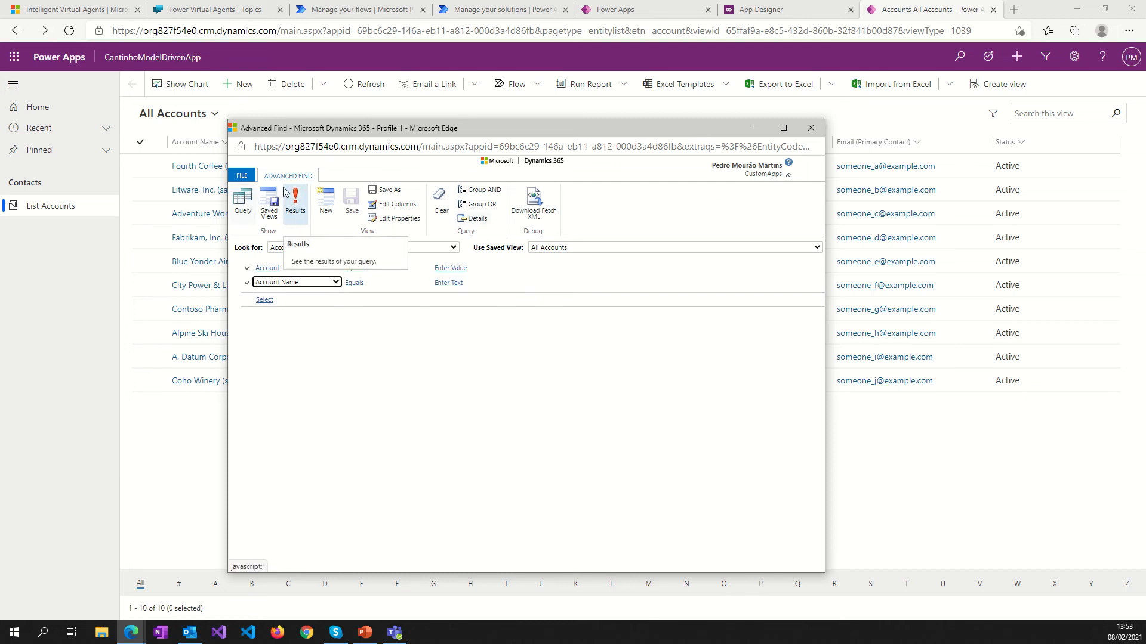
Try to save a copy of the query, adding all account records as the Account criterion's value through the record lookup.
{"action": "left_click", "coordinate": [378, 194]}
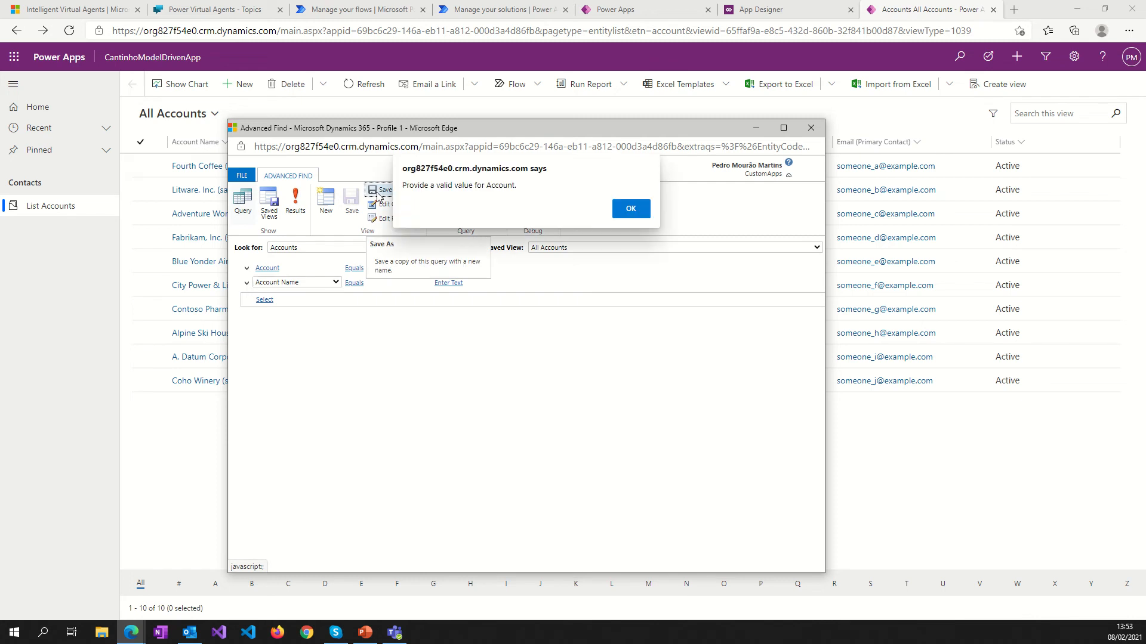
{"action": "left_click", "coordinate": [631, 209]}
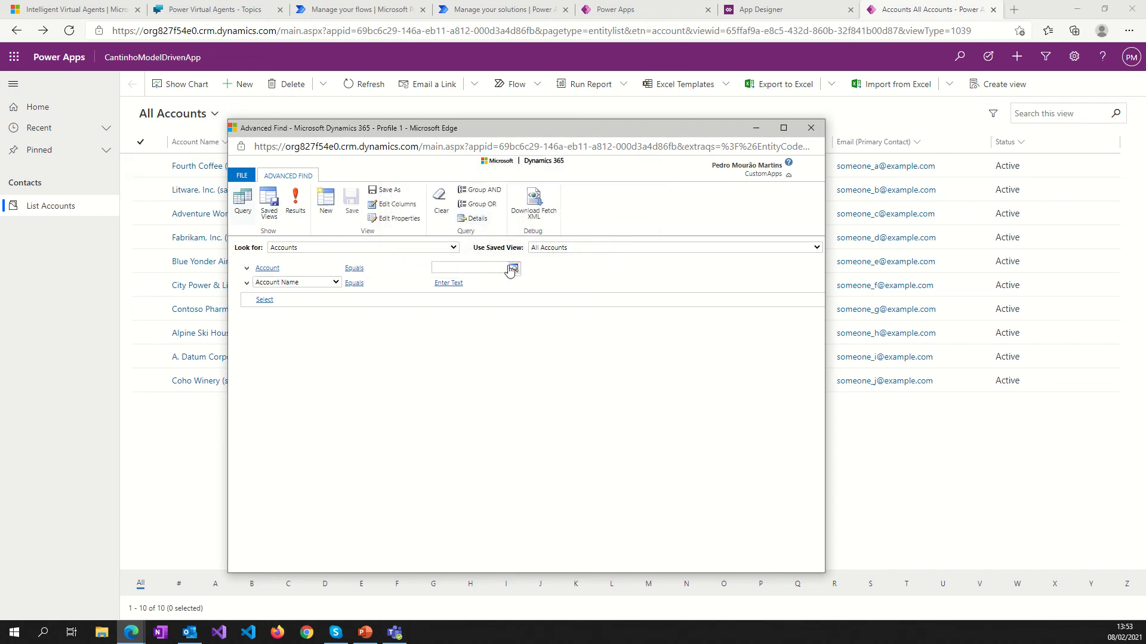
{"action": "left_click", "coordinate": [512, 269]}
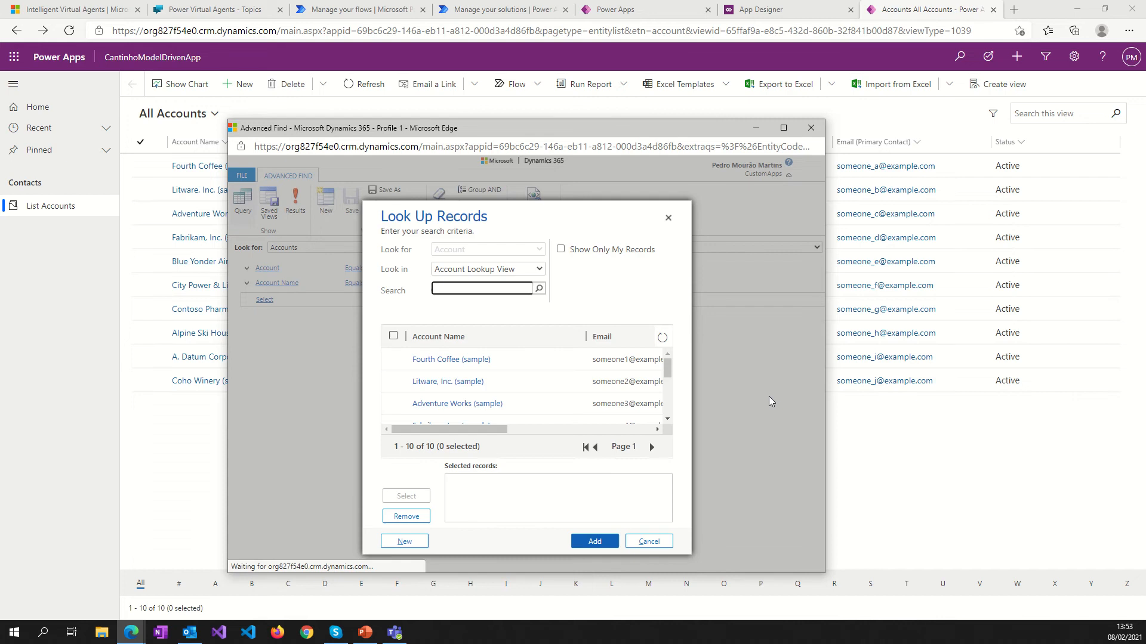
{"action": "left_click", "coordinate": [392, 337]}
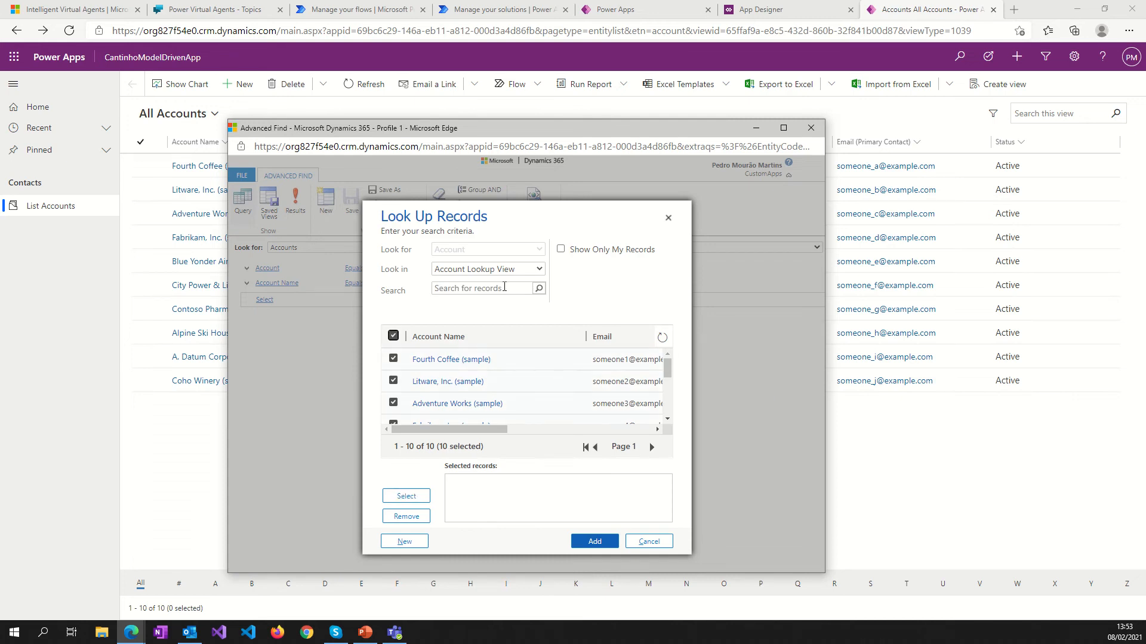
{"action": "left_click", "coordinate": [597, 543]}
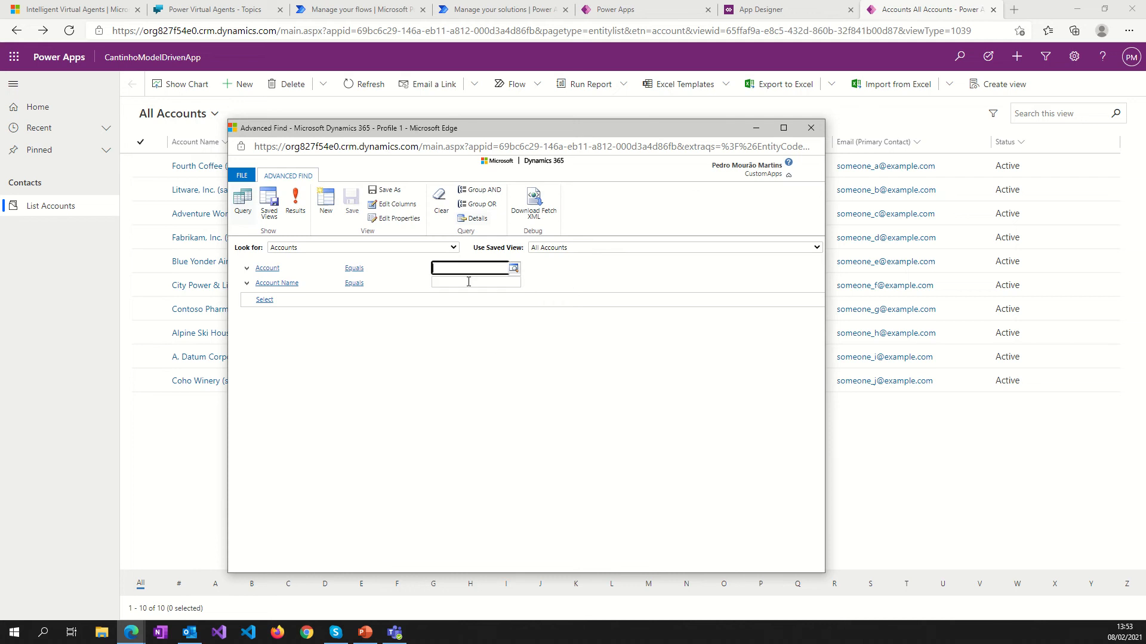
{"action": "left_click", "coordinate": [387, 191]}
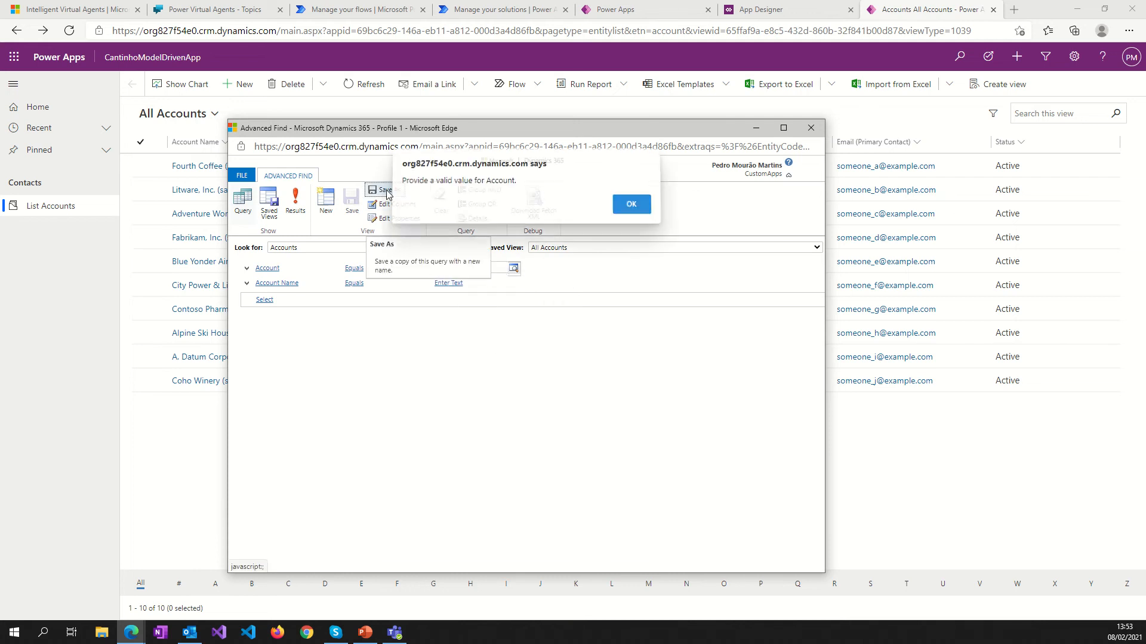
{"action": "left_click", "coordinate": [631, 209]}
Try running the query with the Account criterion's operator set to Under, and put the operator back to Equals.
{"action": "left_click", "coordinate": [420, 273]}
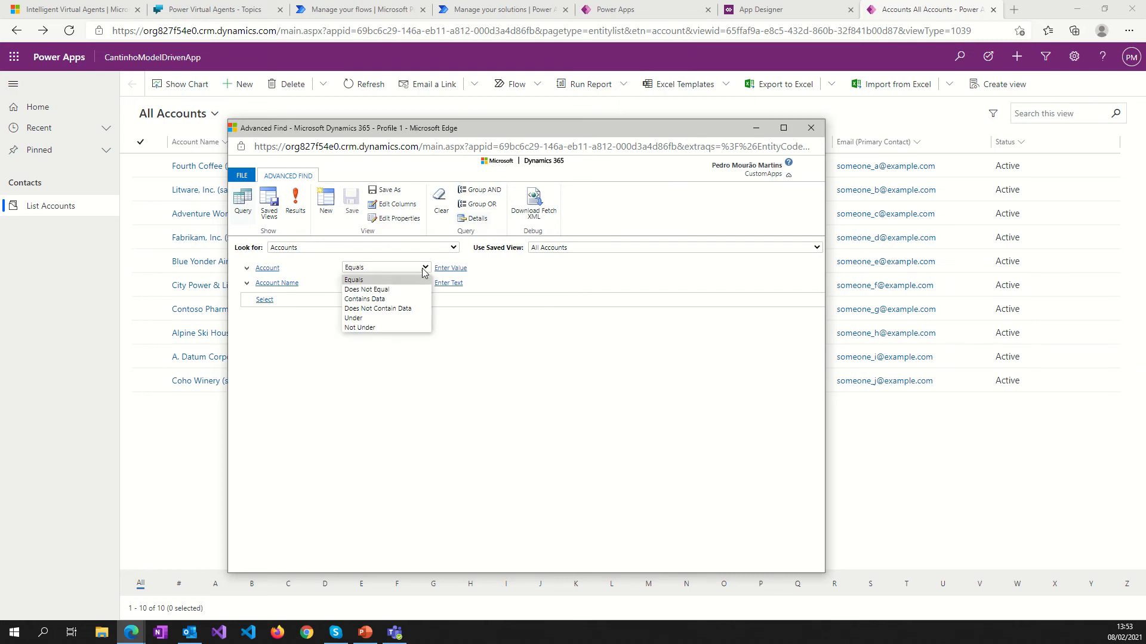
{"action": "left_click", "coordinate": [353, 318]}
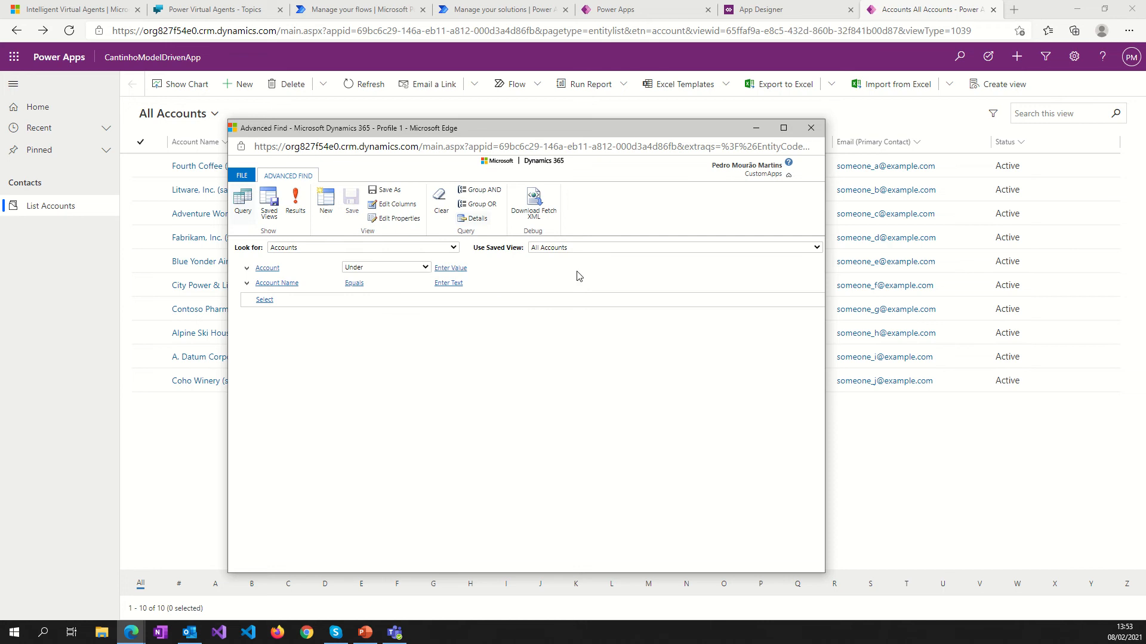
{"action": "left_click", "coordinate": [300, 213]}
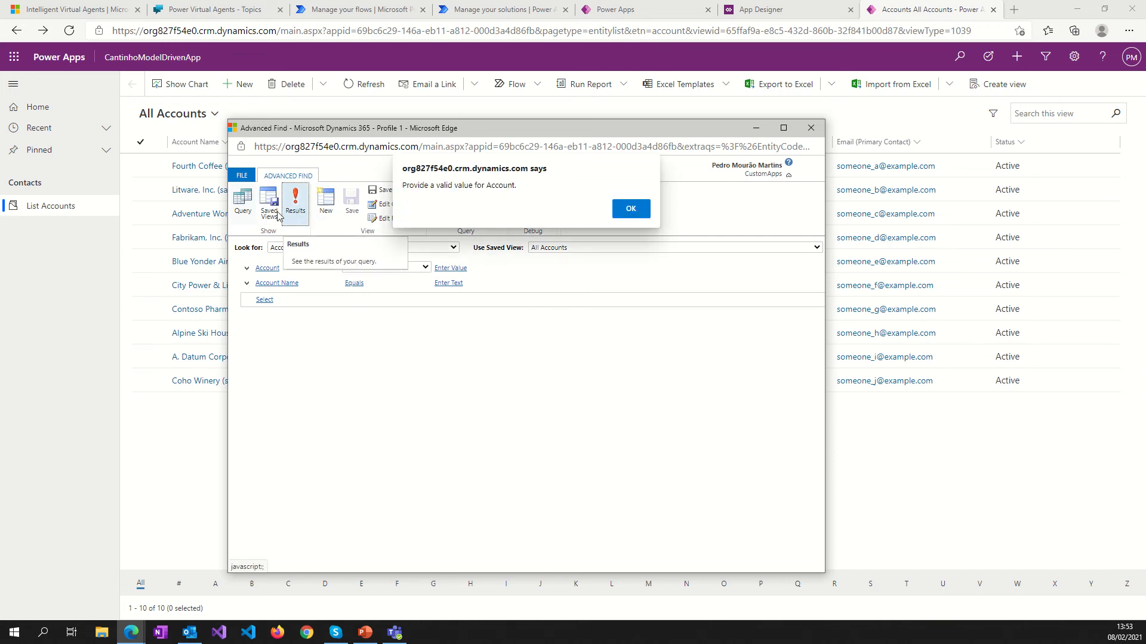
{"action": "left_click", "coordinate": [629, 209]}
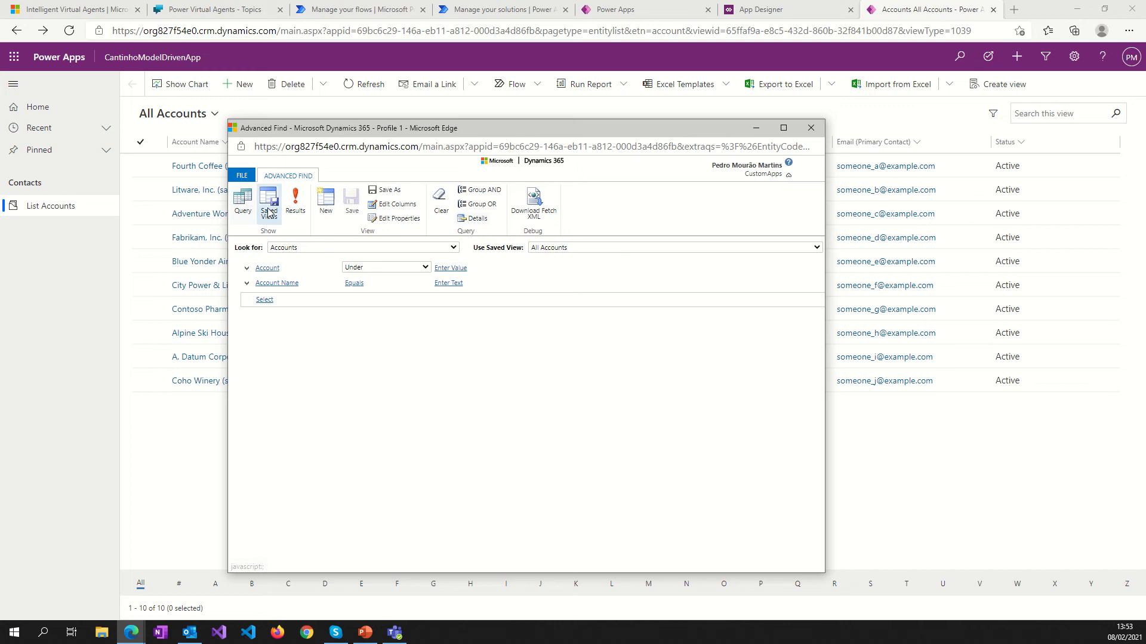
{"action": "left_click", "coordinate": [359, 269]}
{"action": "left_click", "coordinate": [361, 288]}
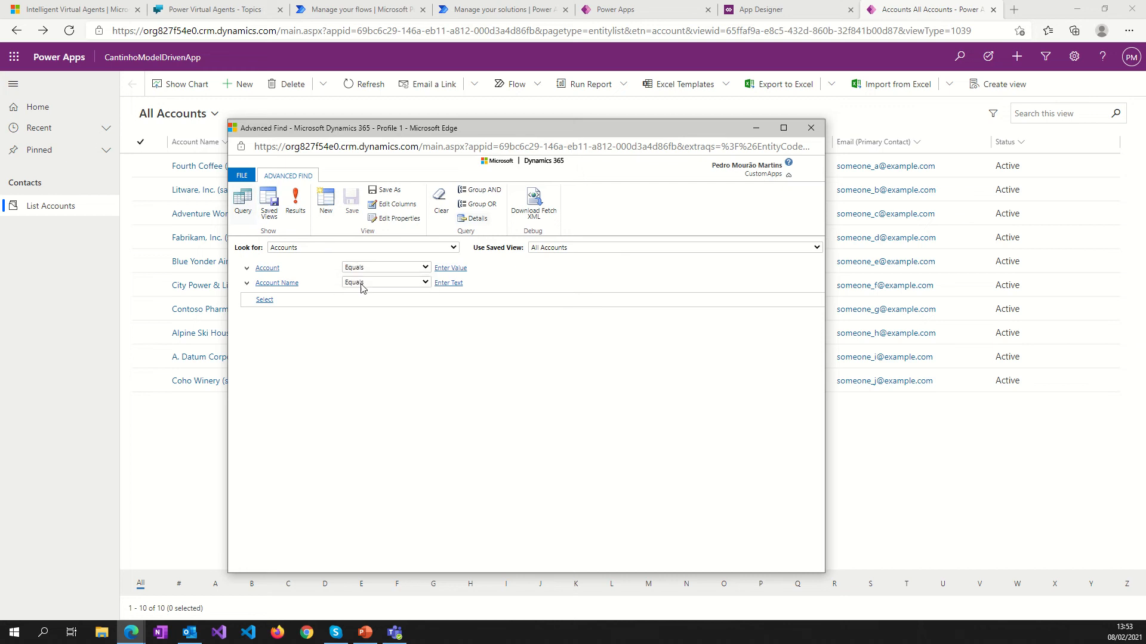
Look through the saved account views and the available system views, and close the Advanced Find window.
{"action": "left_click", "coordinate": [269, 203]}
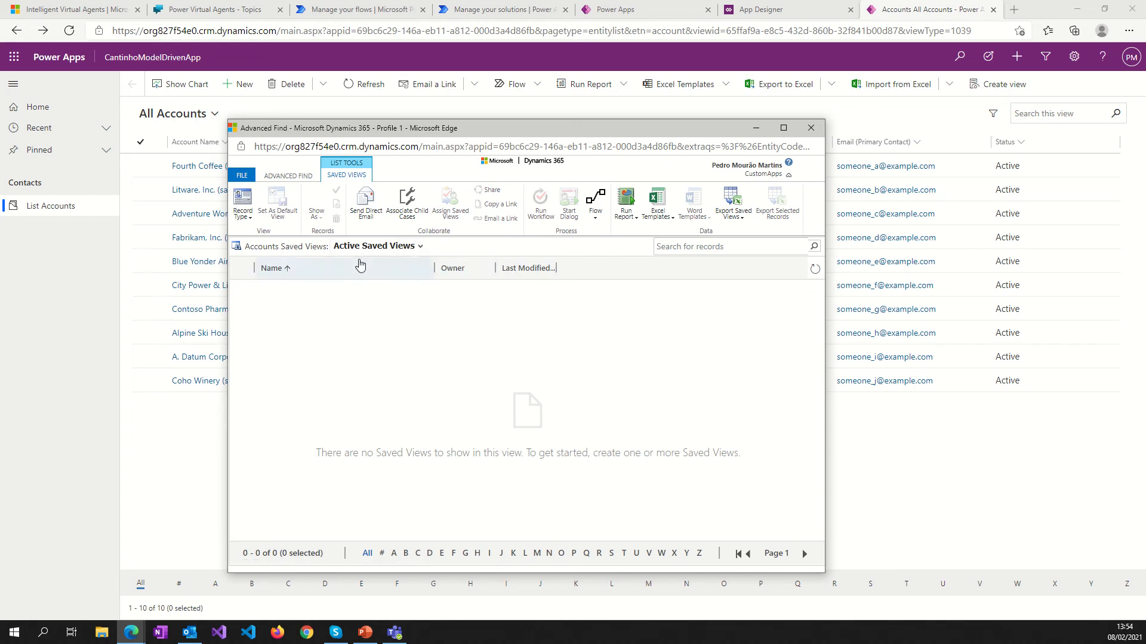
{"action": "left_click", "coordinate": [419, 253]}
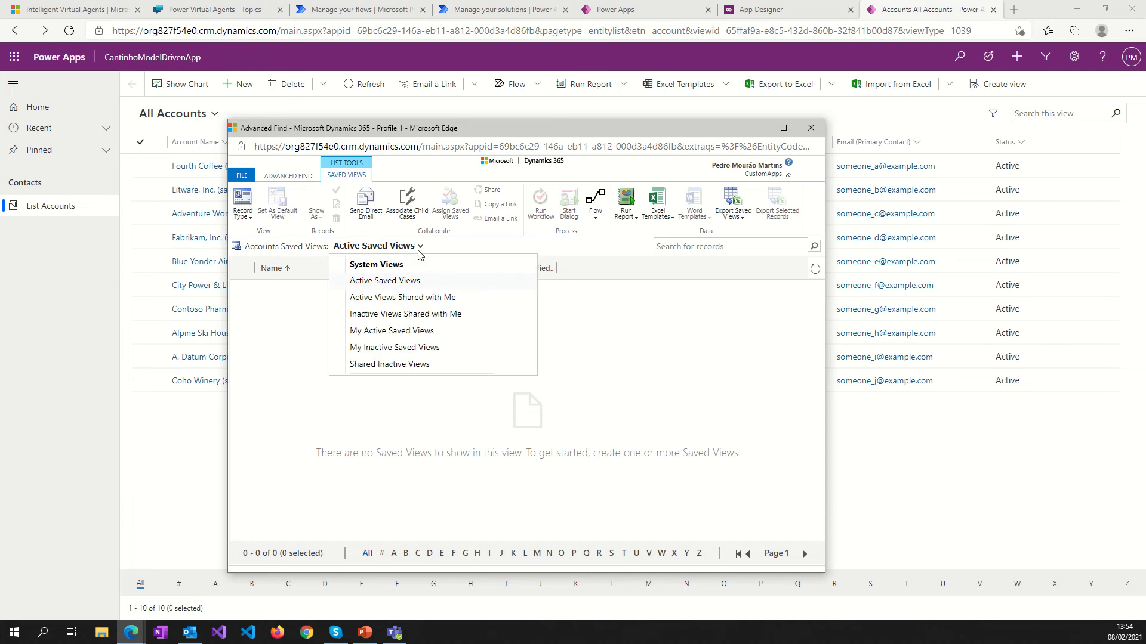
{"action": "left_click", "coordinate": [239, 328]}
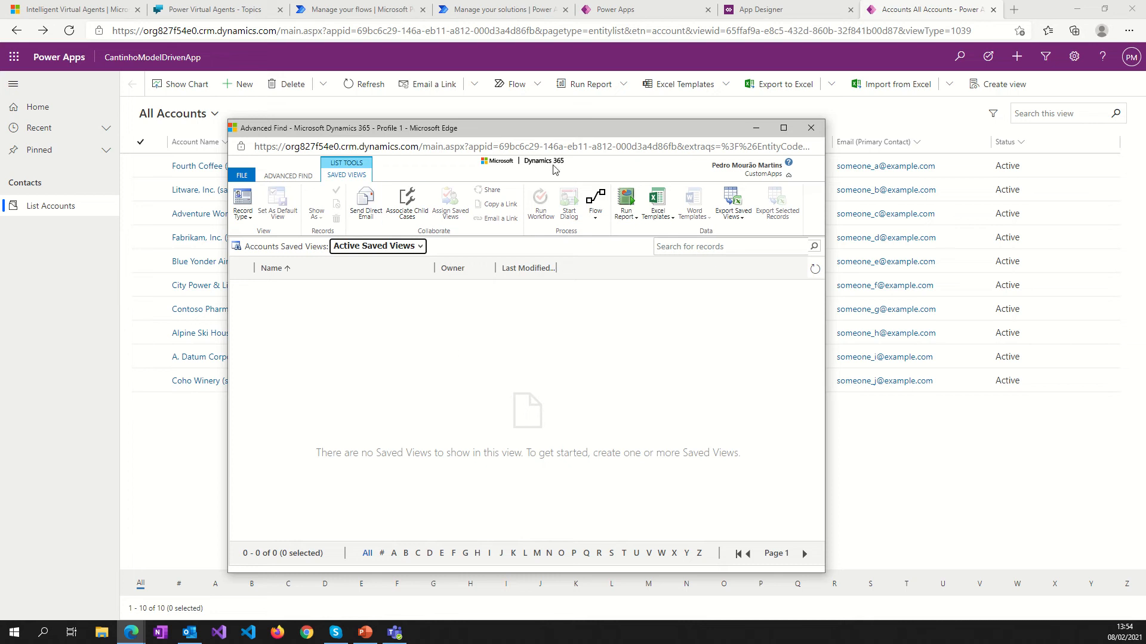
{"action": "left_click", "coordinate": [811, 127]}
{"action": "left_click", "coordinate": [588, 209]}
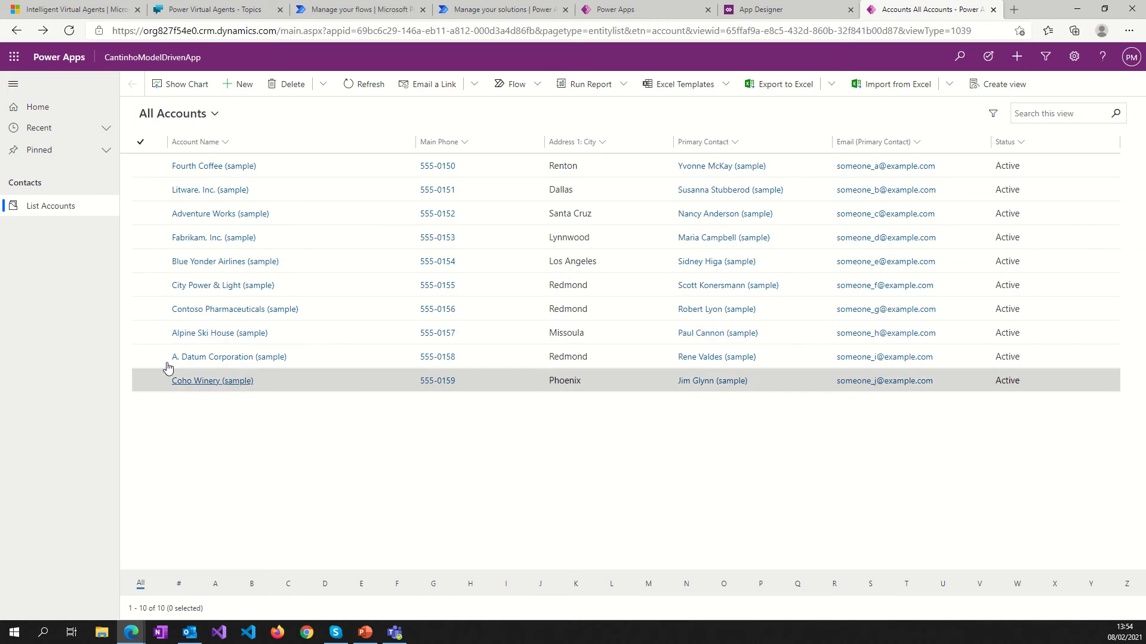
Return from the running app to App Designer and open the app's site map for editing.
{"action": "left_click", "coordinate": [774, 10]}
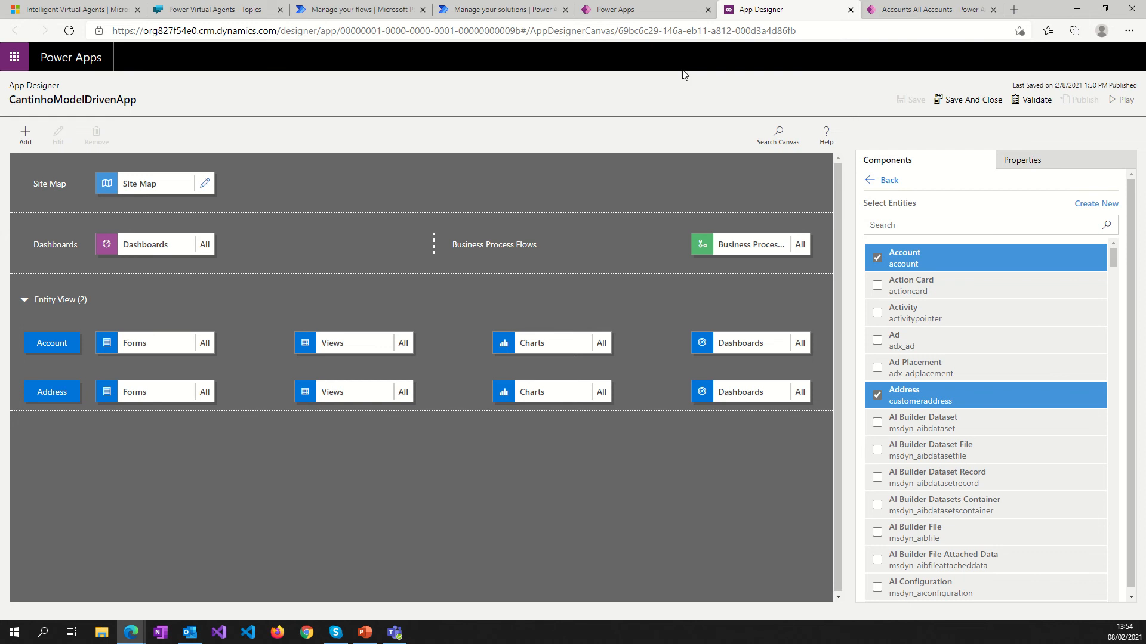
{"action": "left_click", "coordinate": [928, 10]}
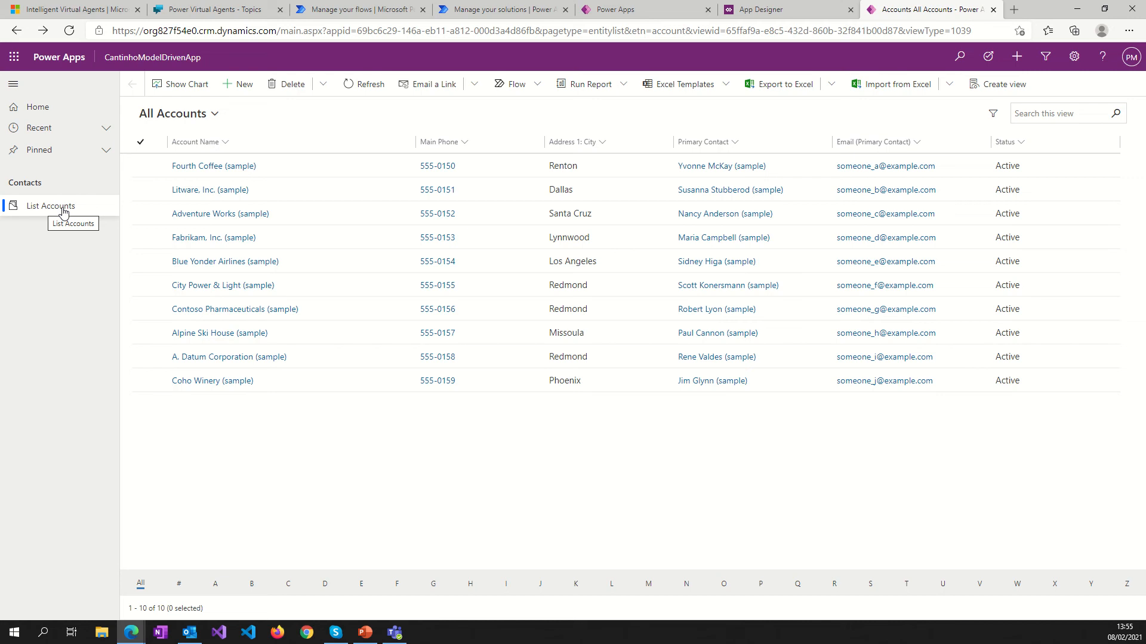
{"action": "left_click", "coordinate": [761, 11]}
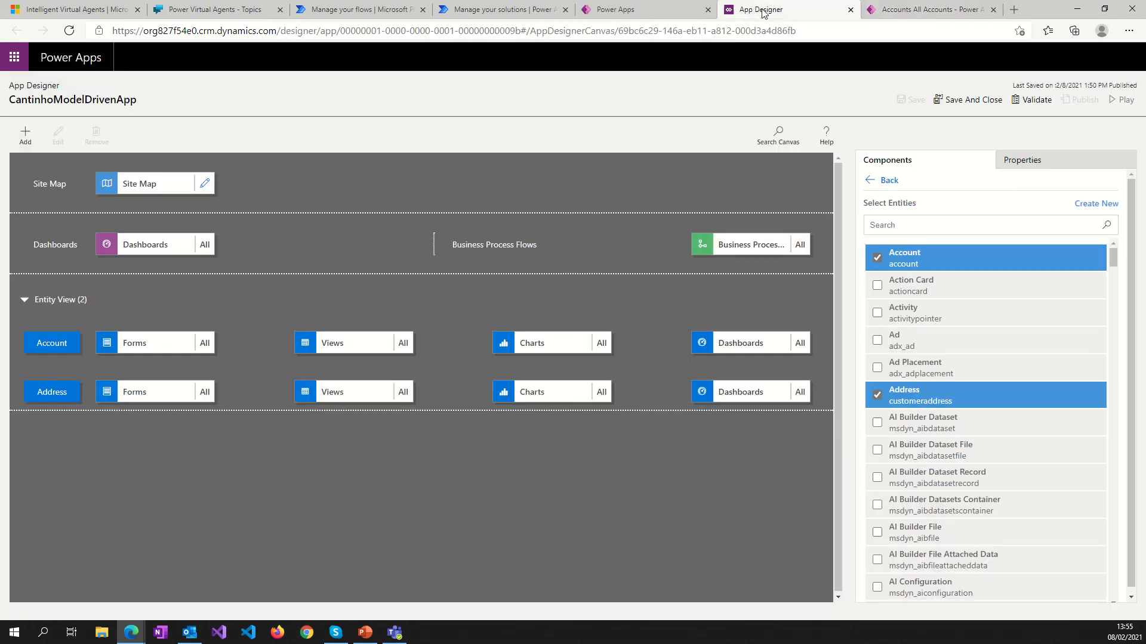
{"action": "left_click", "coordinate": [205, 184]}
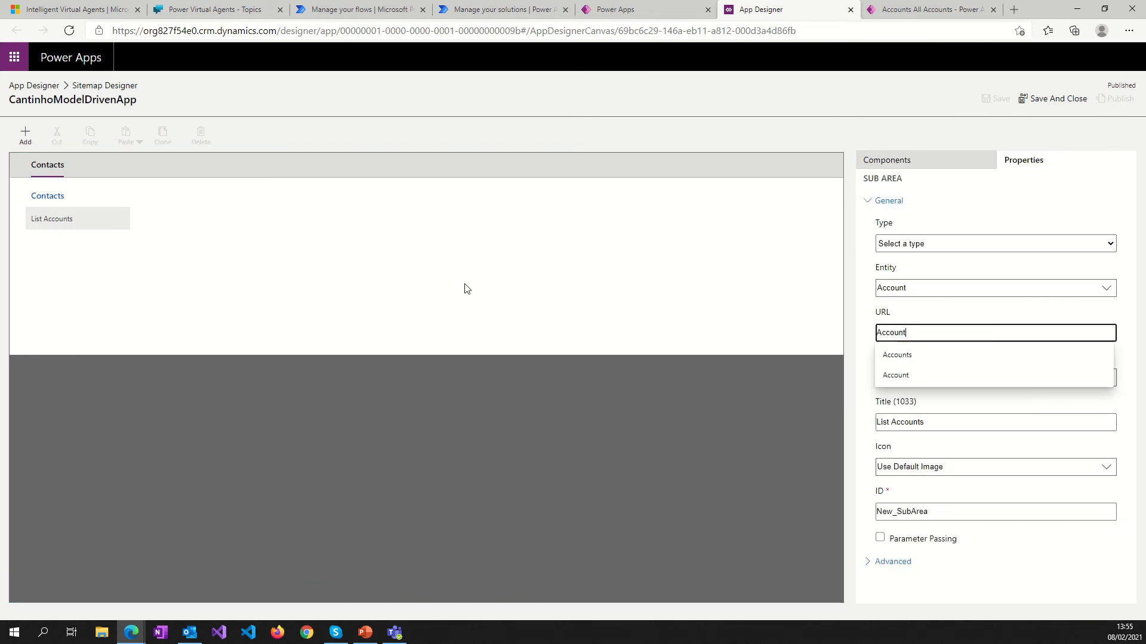
{"action": "left_click", "coordinate": [464, 286]}
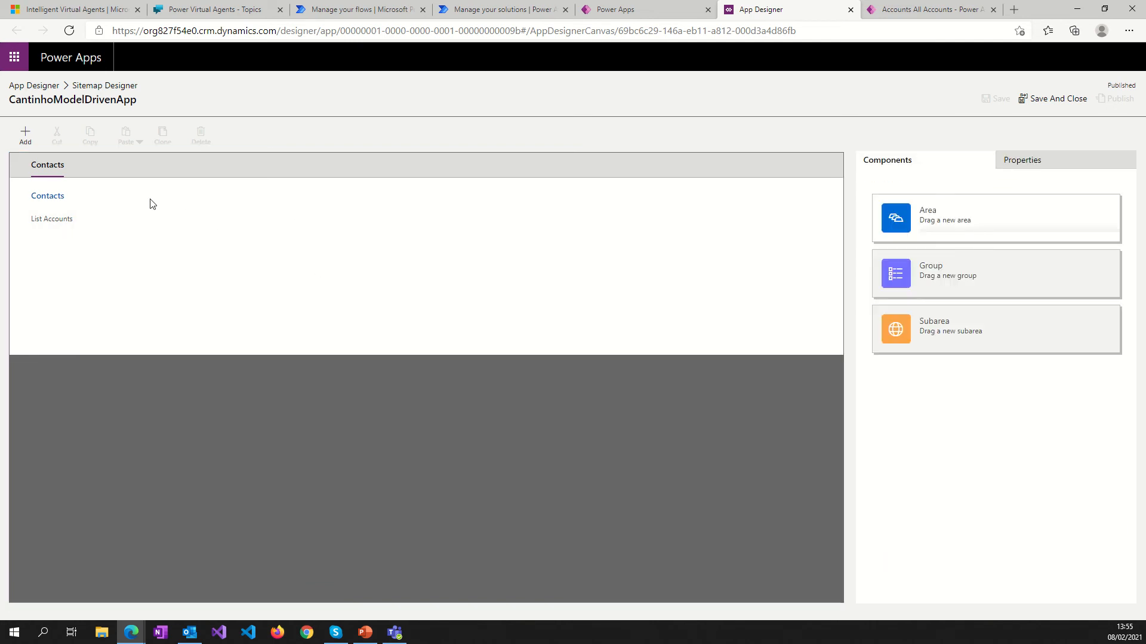
Add a new subarea below List Accounts in the Contacts group of the site map.
{"action": "left_click_drag", "start_coordinate": [946, 332], "coordinate": [567, 338]}
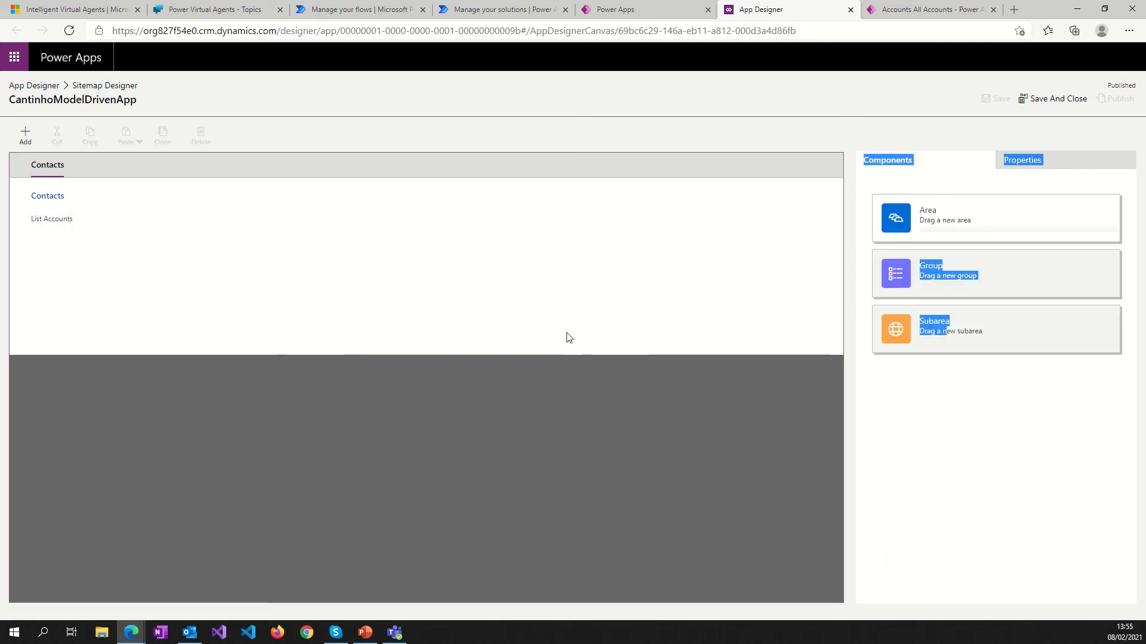
{"action": "left_click", "coordinate": [435, 289]}
{"action": "left_click", "coordinate": [60, 162]}
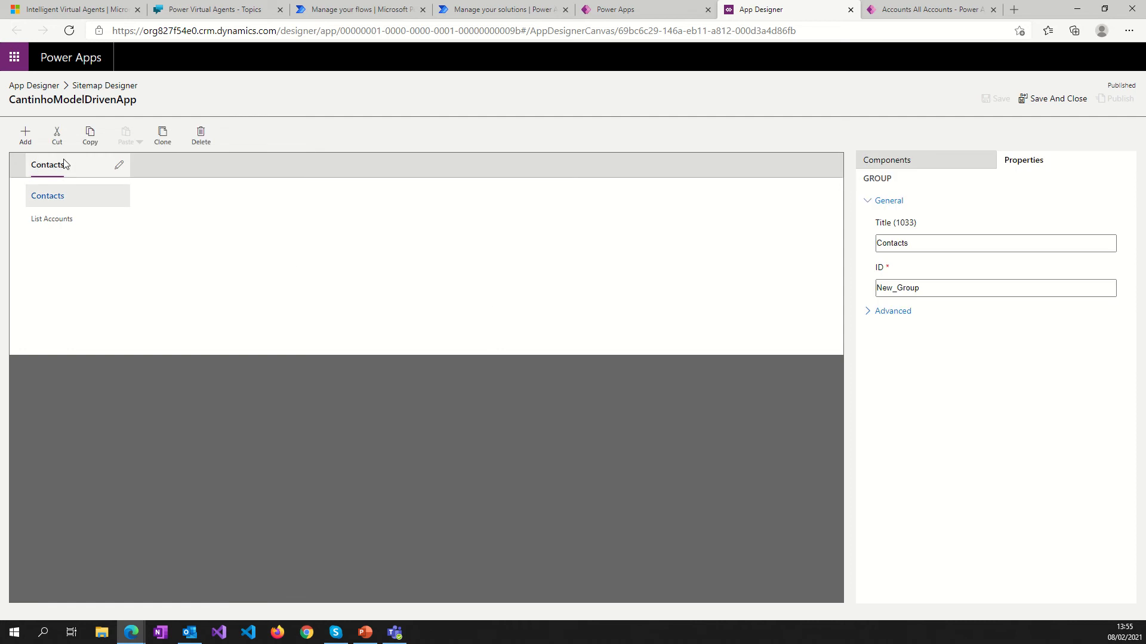
{"action": "left_click", "coordinate": [901, 166]}
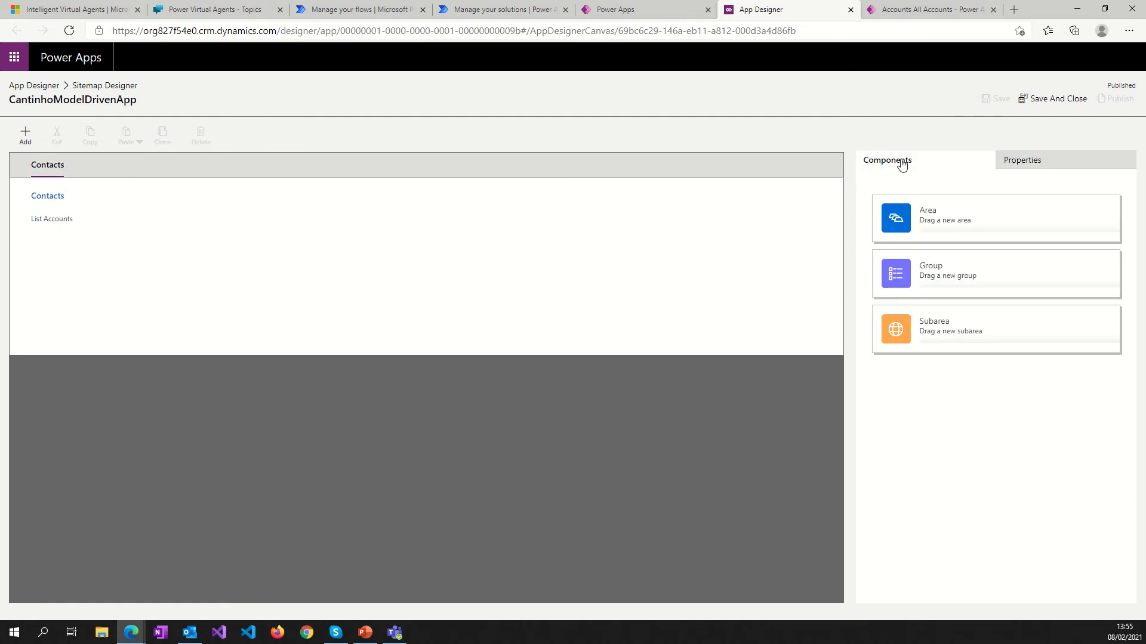
{"action": "left_click_drag", "start_coordinate": [946, 317], "coordinate": [102, 246]}
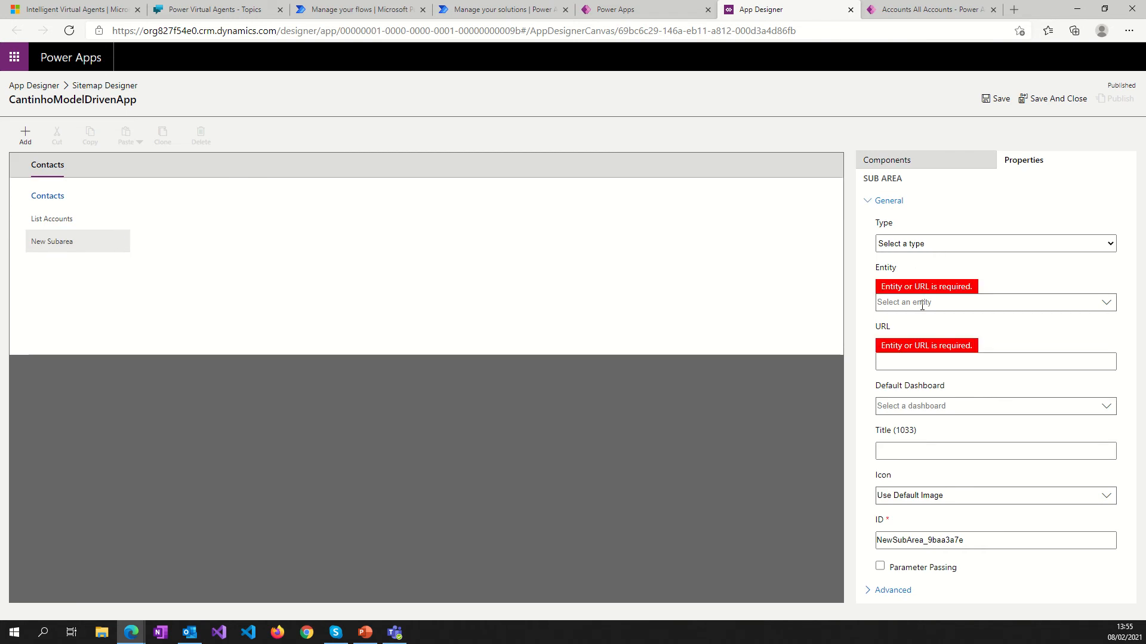
Link the new subarea in the Contacts group to the Address entity and set its URL to Address.
{"action": "left_click", "coordinate": [1107, 302]}
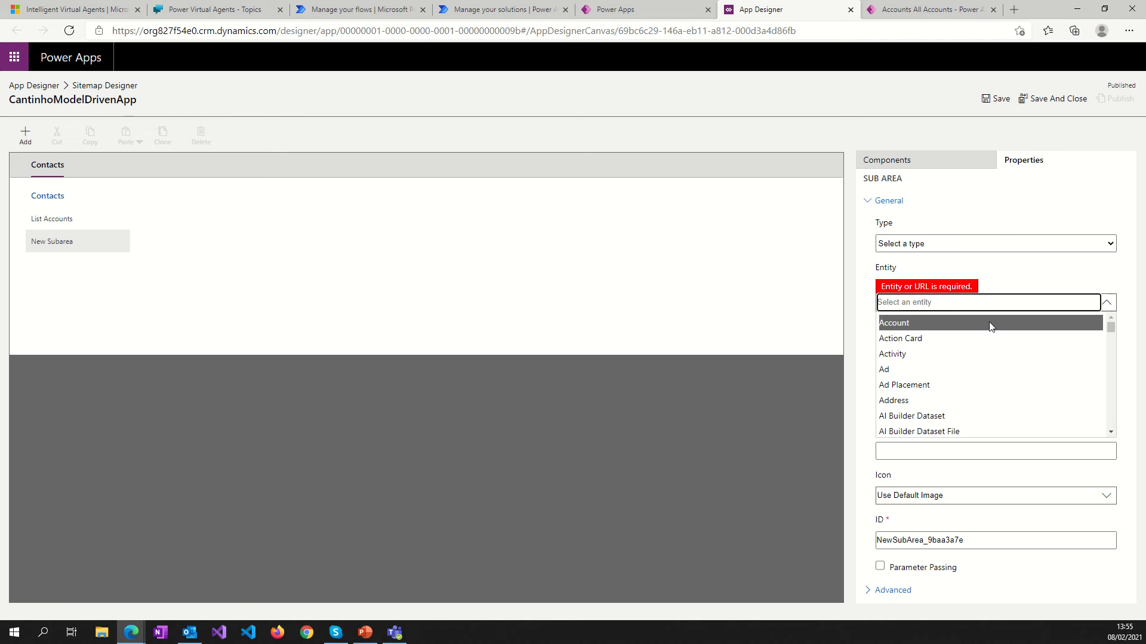
{"action": "left_click", "coordinate": [908, 404]}
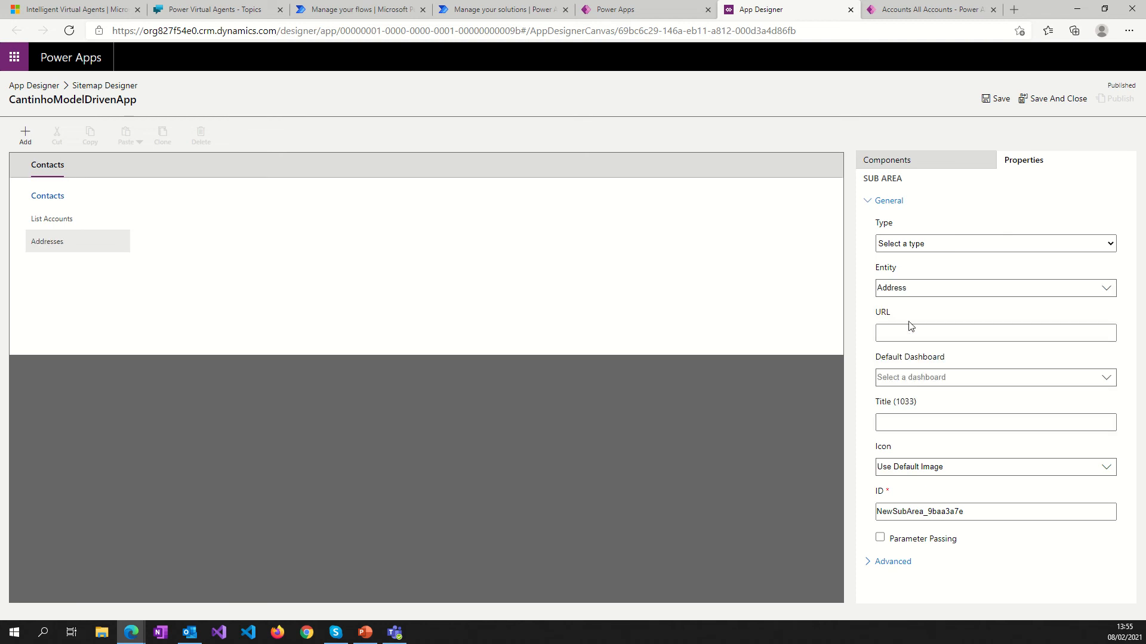
{"action": "double_click", "coordinate": [899, 291]}
{"action": "key", "text": "ctrl+c"}
{"action": "left_click", "coordinate": [915, 333]}
{"action": "key", "text": "ctrl+v"}
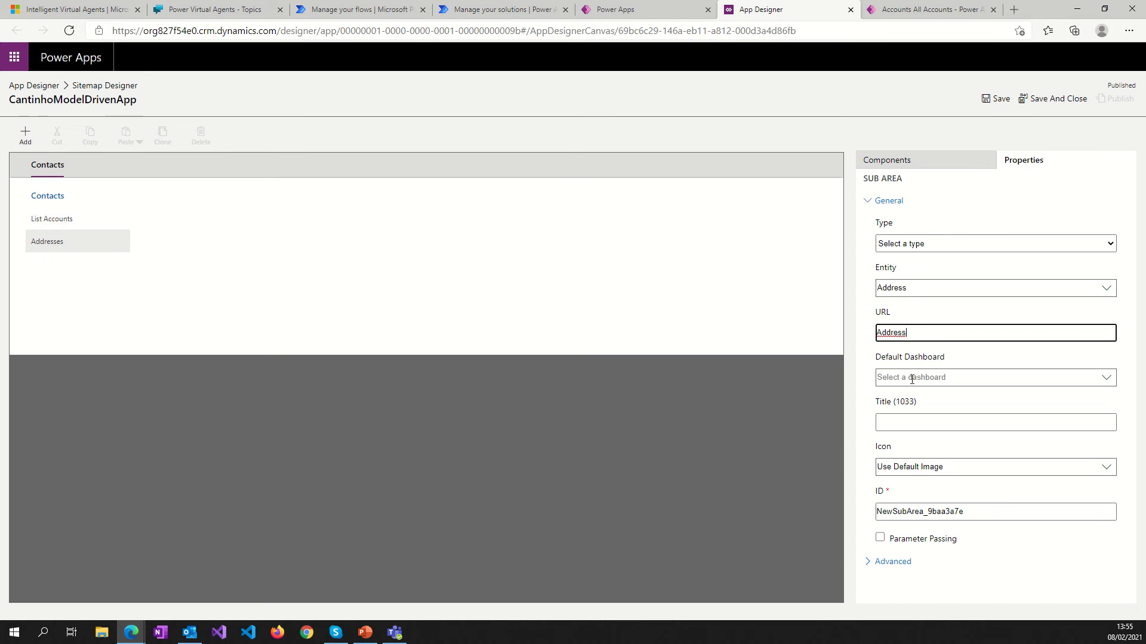
Set the Address subarea's title to List Address.
{"action": "left_click", "coordinate": [896, 422]}
{"action": "key", "text": "ctrl+v"}
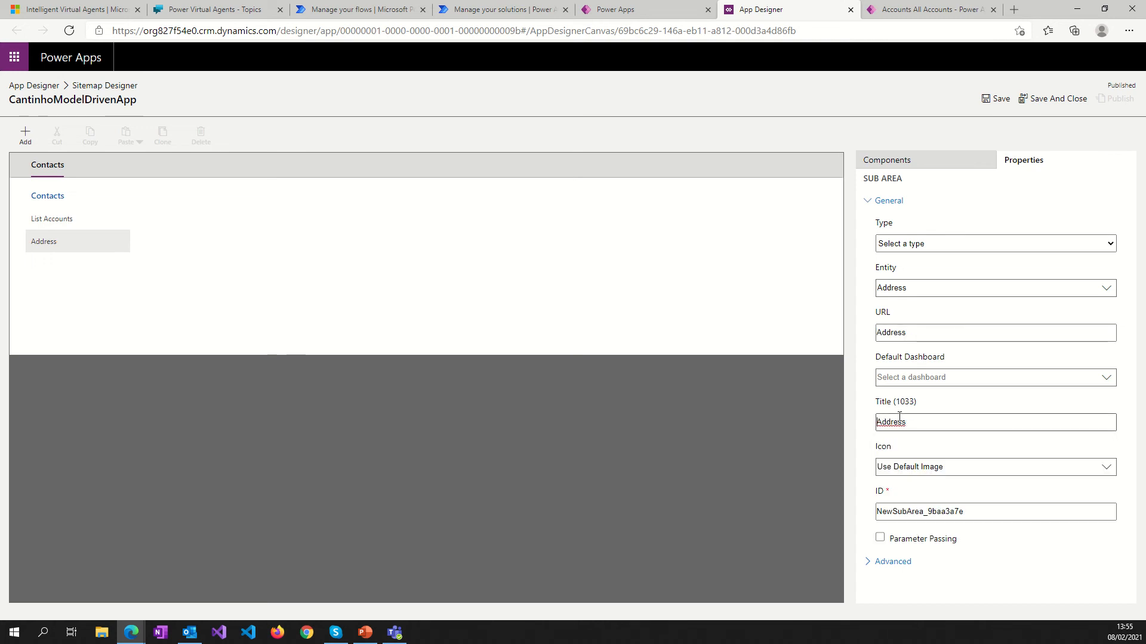
{"action": "key", "text": "Home"}
{"action": "type", "text": "List"}
Check which icon options are available for the List Address subarea.
{"action": "left_click", "coordinate": [947, 466]}
{"action": "left_click", "coordinate": [1105, 472]}
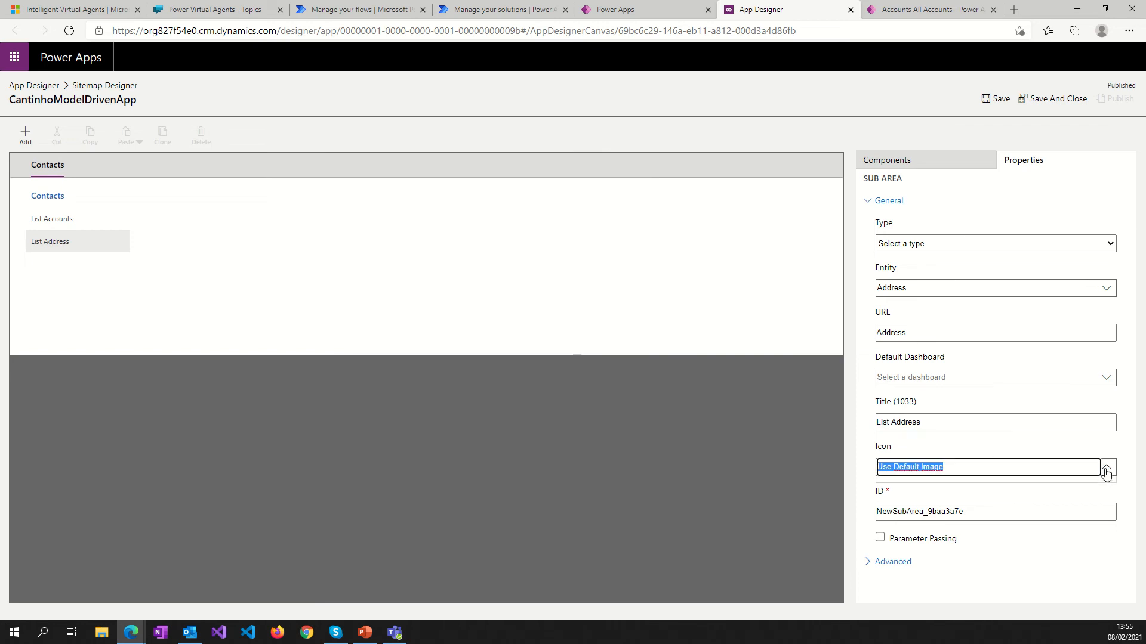
{"action": "left_click", "coordinate": [1105, 472]}
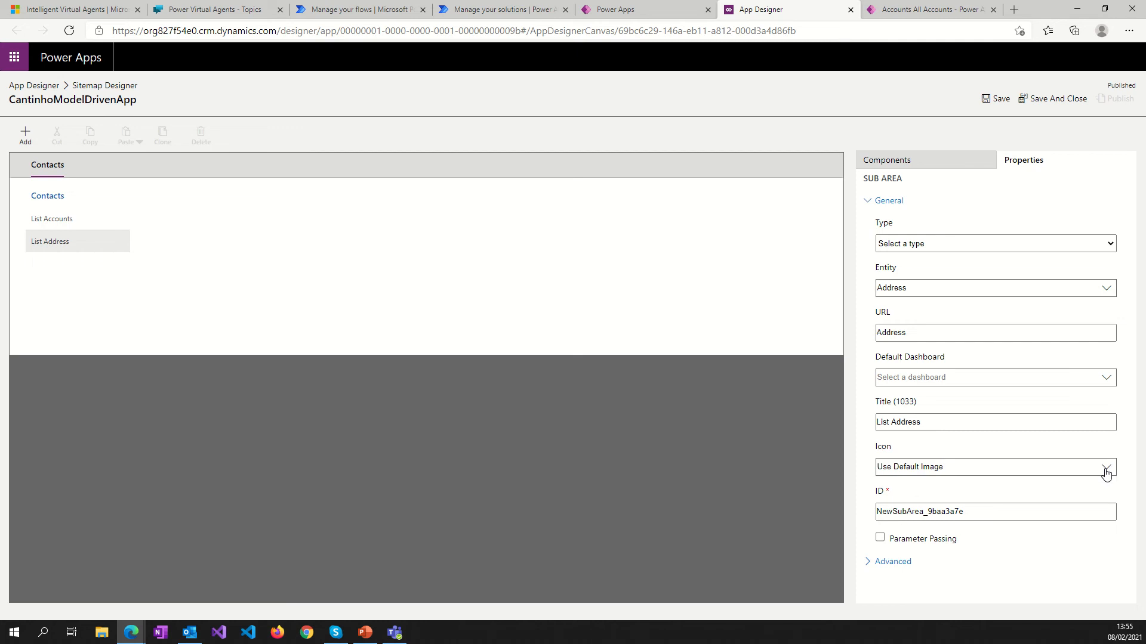
{"action": "left_click", "coordinate": [1105, 471]}
{"action": "left_click", "coordinate": [911, 471]}
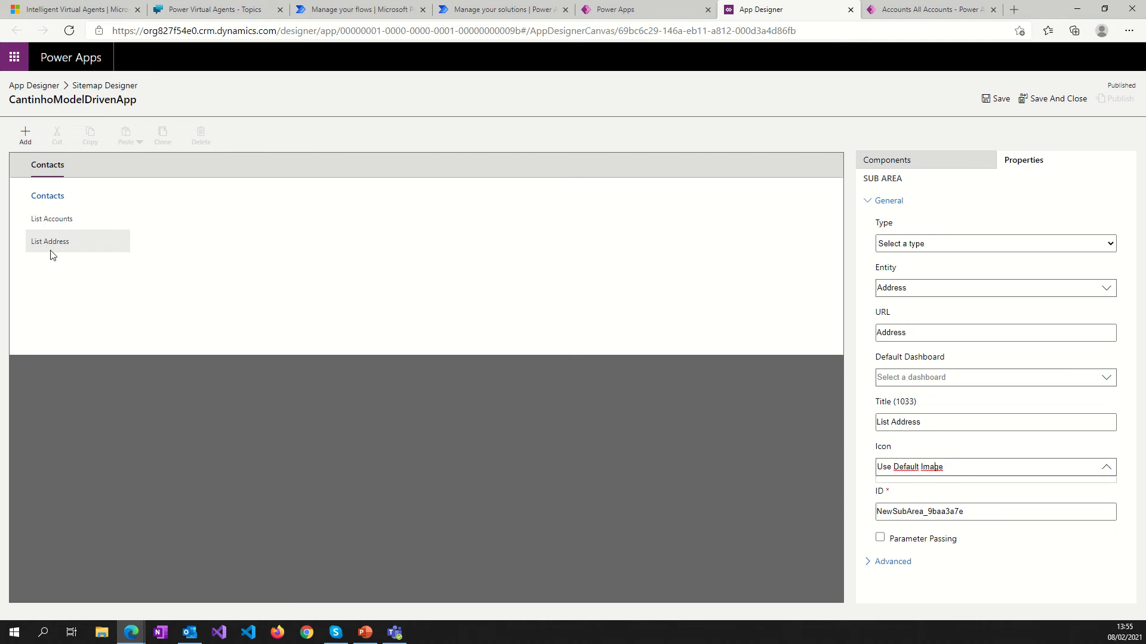
Save and publish the site map, and return to the app's main canvas in App Designer.
{"action": "left_click", "coordinate": [999, 100]}
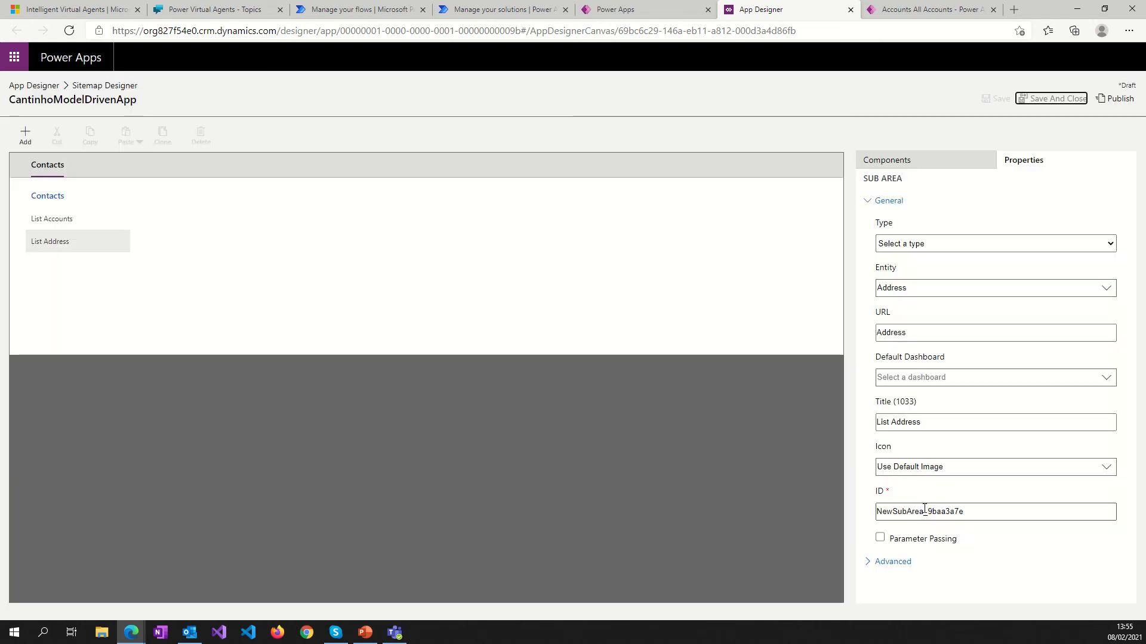
{"action": "left_click", "coordinate": [1027, 469]}
{"action": "left_click", "coordinate": [1107, 471]}
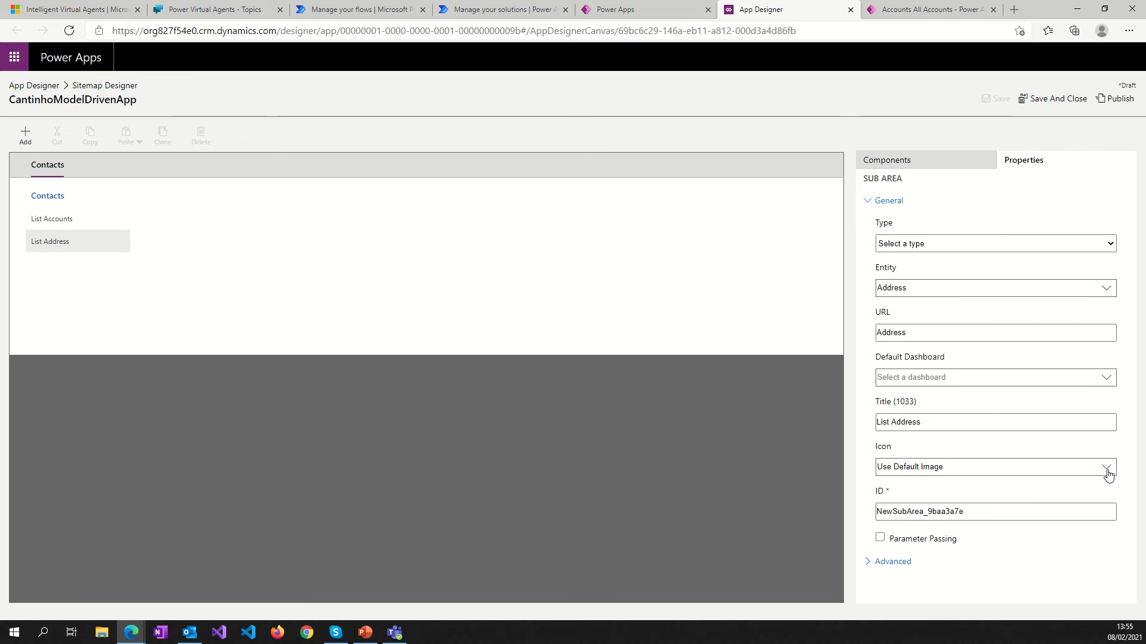
{"action": "left_click", "coordinate": [1055, 100]}
{"action": "left_click", "coordinate": [1119, 100]}
{"action": "left_click", "coordinate": [47, 87]}
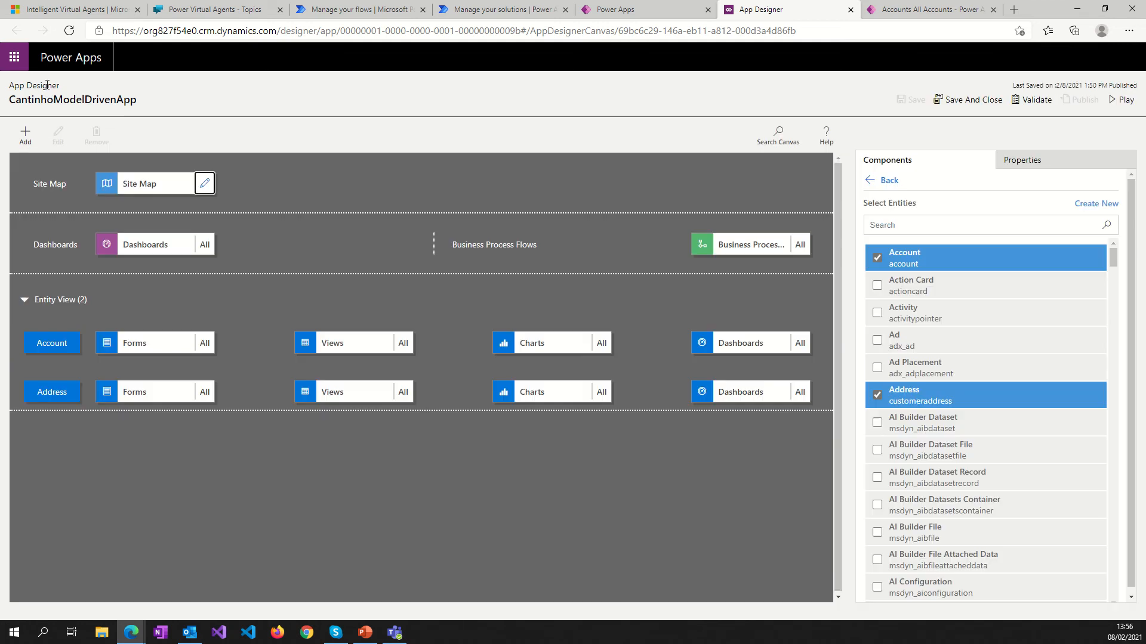
Validate CantinhoModelDrivenApp and run it with the page refreshed to load the latest site map.
{"action": "left_click", "coordinate": [1034, 100]}
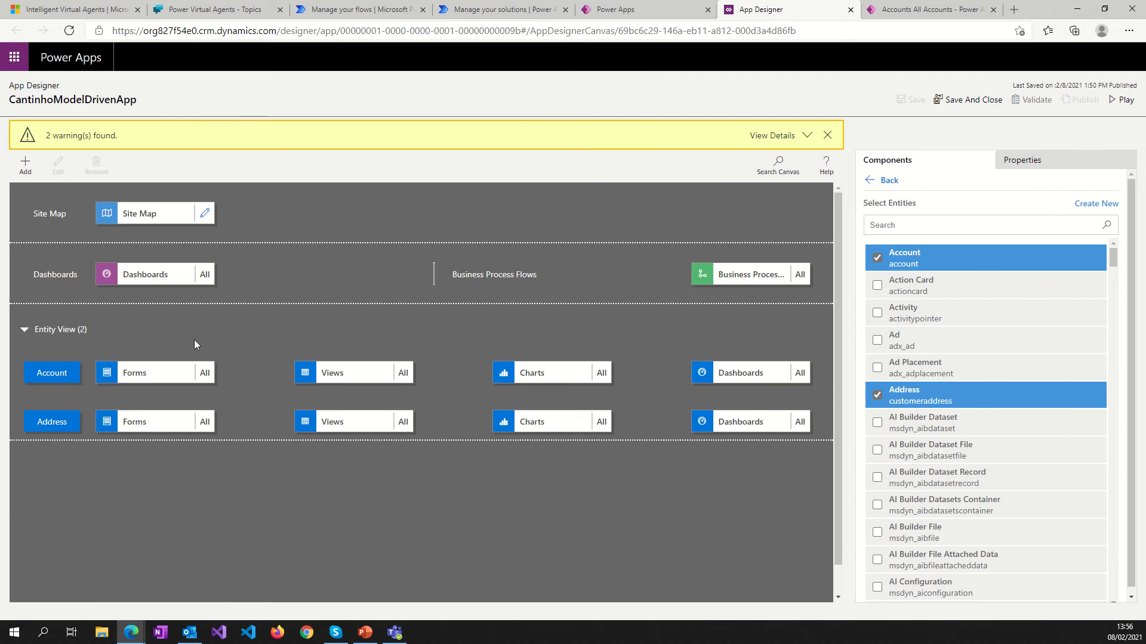
{"action": "left_click", "coordinate": [1122, 100]}
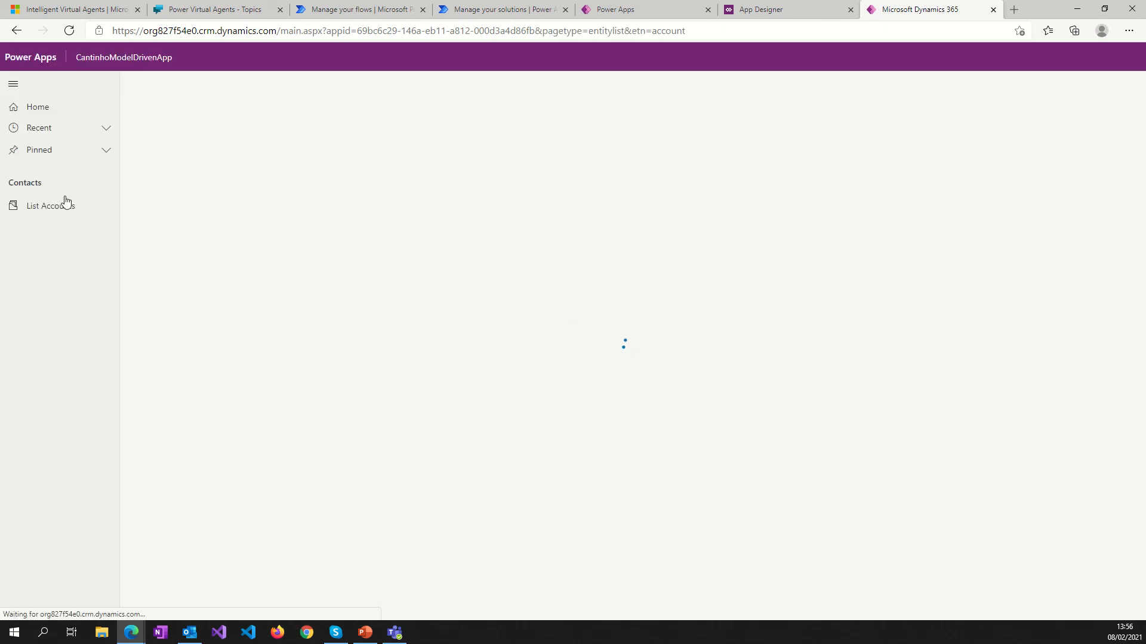
{"action": "left_click", "coordinate": [70, 36]}
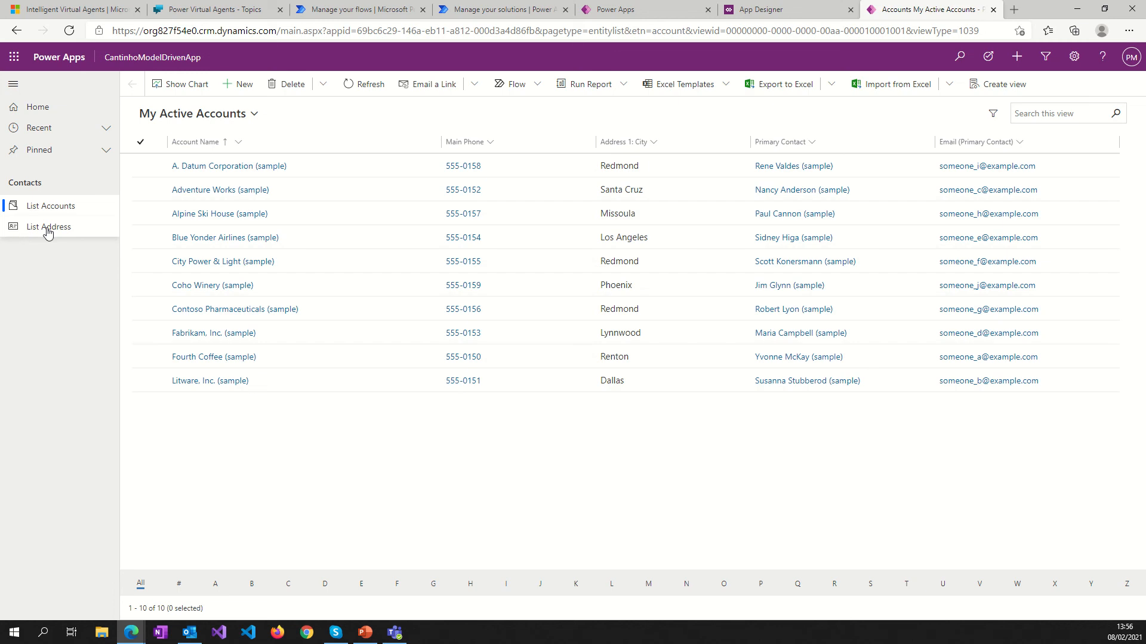
Check the List Address page and its available system views, and go back to List Accounts.
{"action": "left_click", "coordinate": [48, 230]}
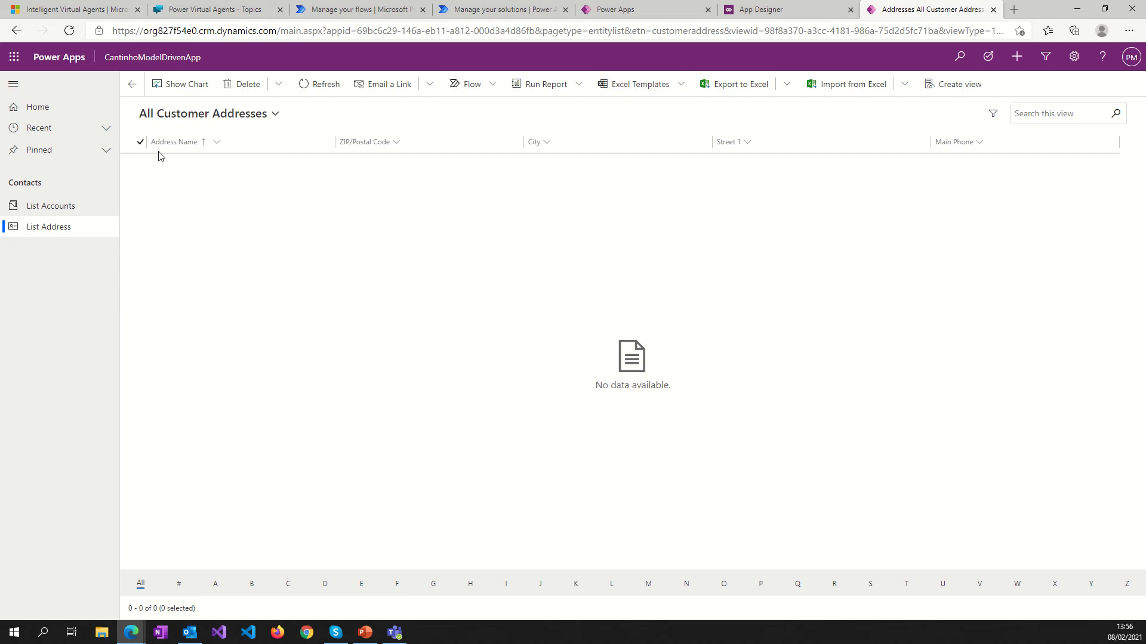
{"action": "left_click", "coordinate": [173, 117]}
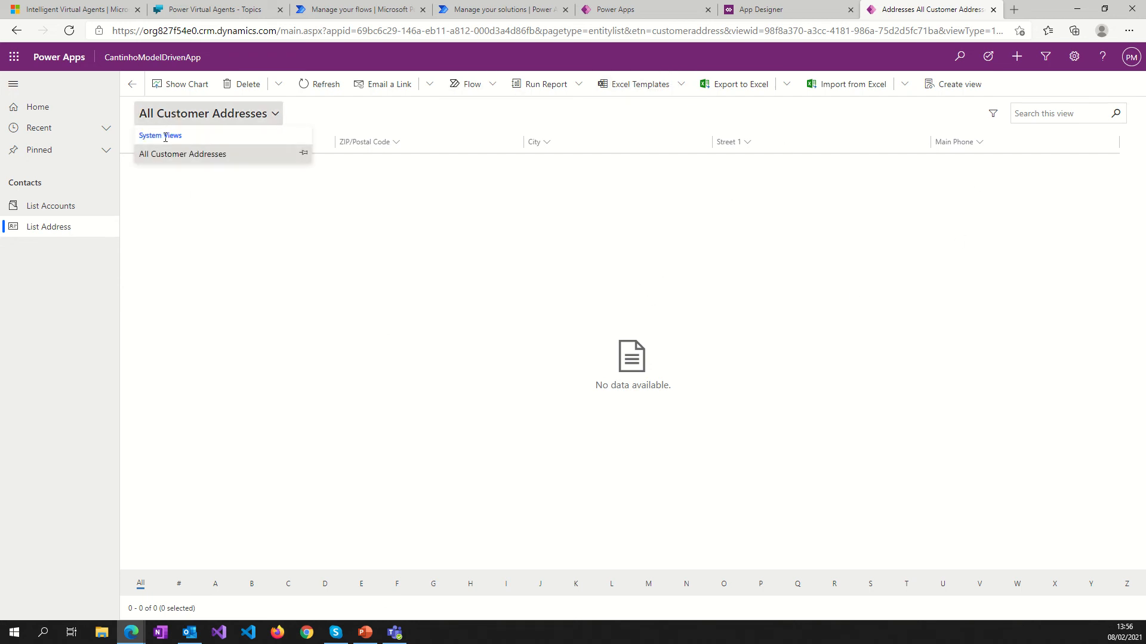
{"action": "left_click", "coordinate": [172, 154]}
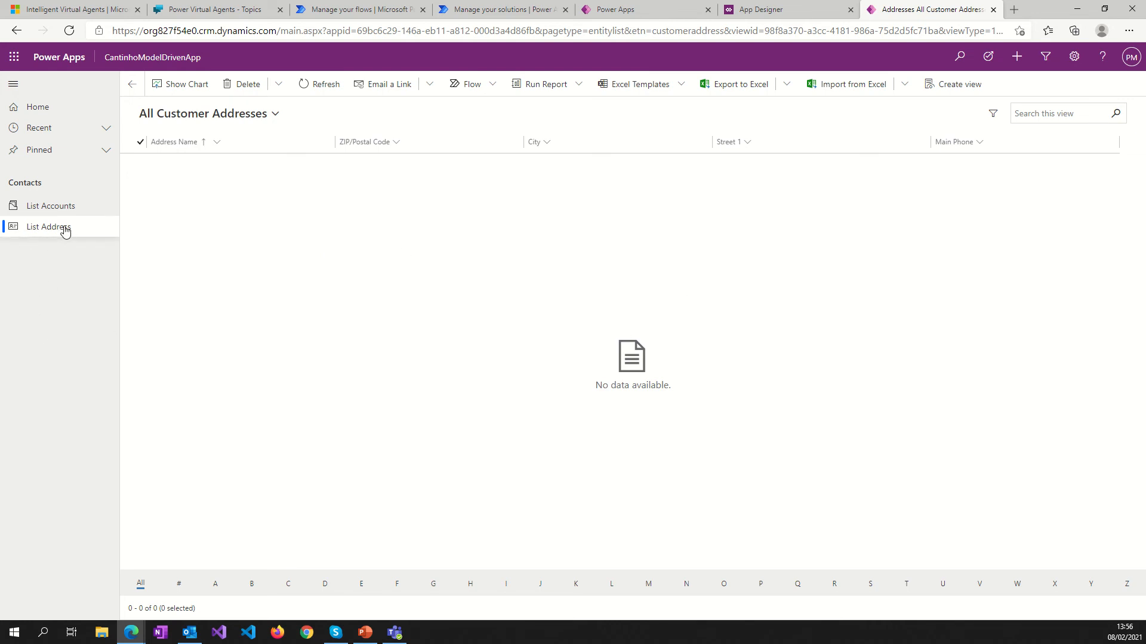
{"action": "left_click", "coordinate": [35, 203]}
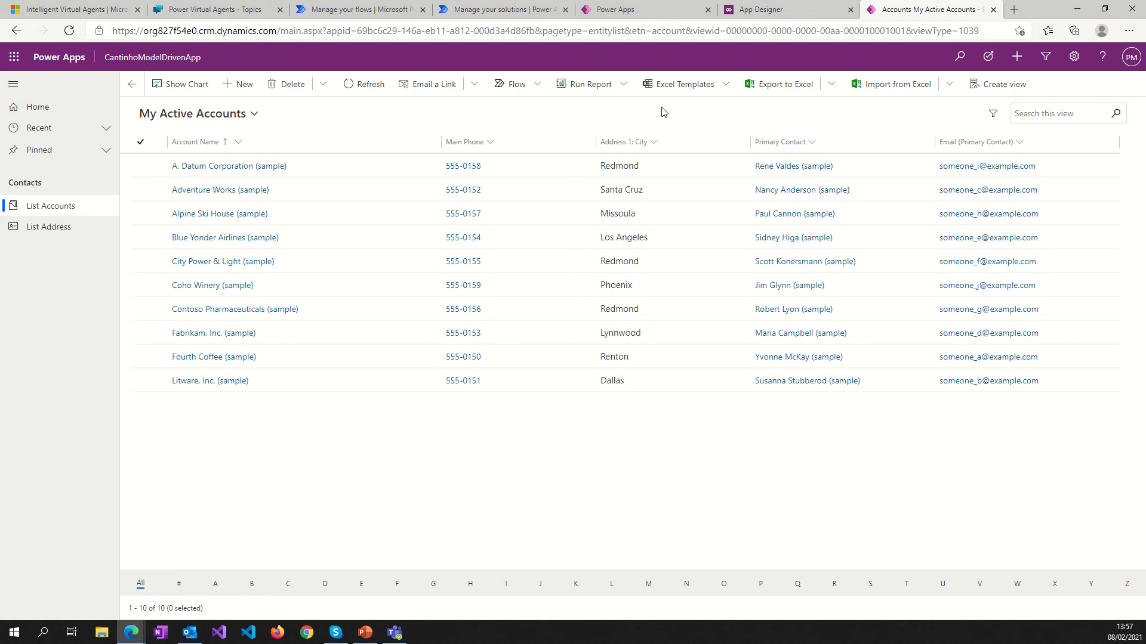
Reopen the app's site map in App Designer and add a new area titled Posts.
{"action": "left_click", "coordinate": [786, 12]}
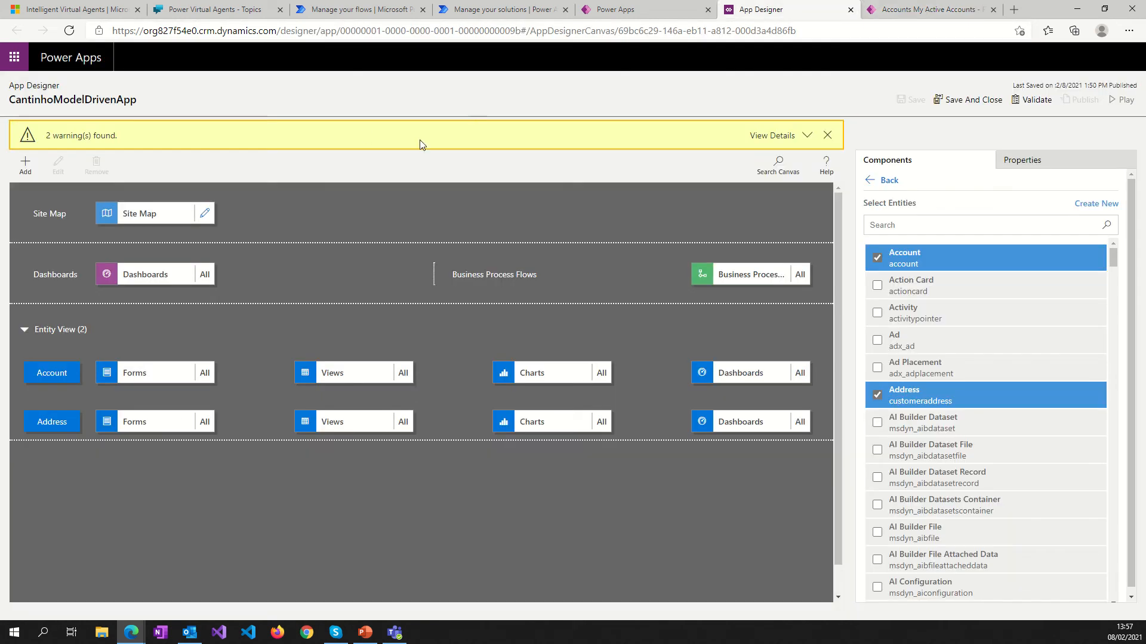
{"action": "left_click", "coordinate": [203, 215]}
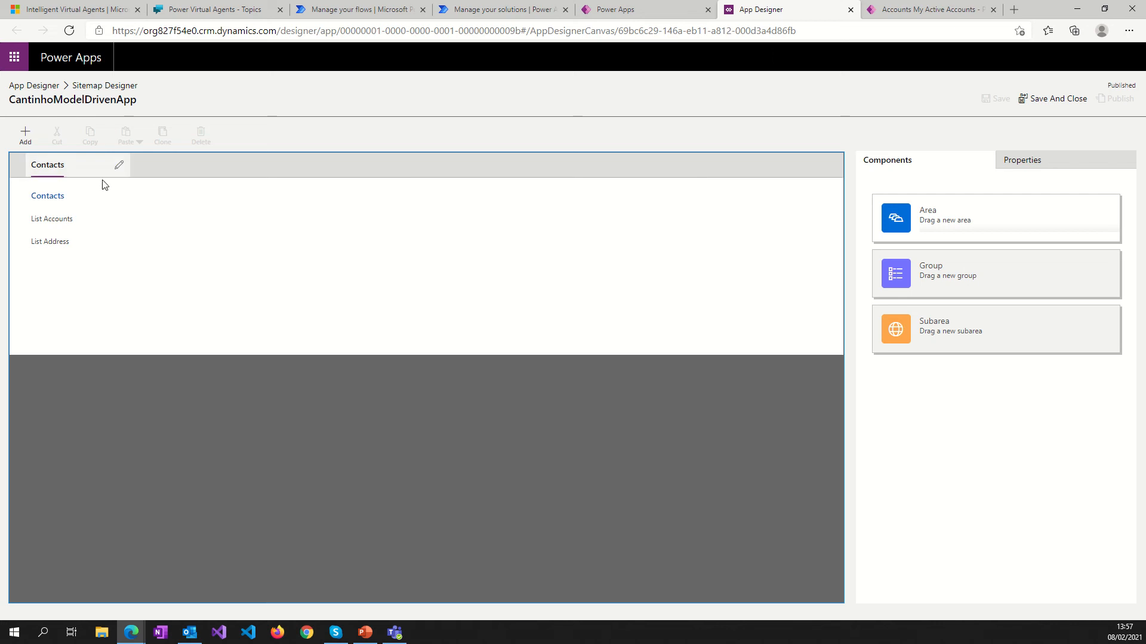
{"action": "left_click", "coordinate": [25, 136]}
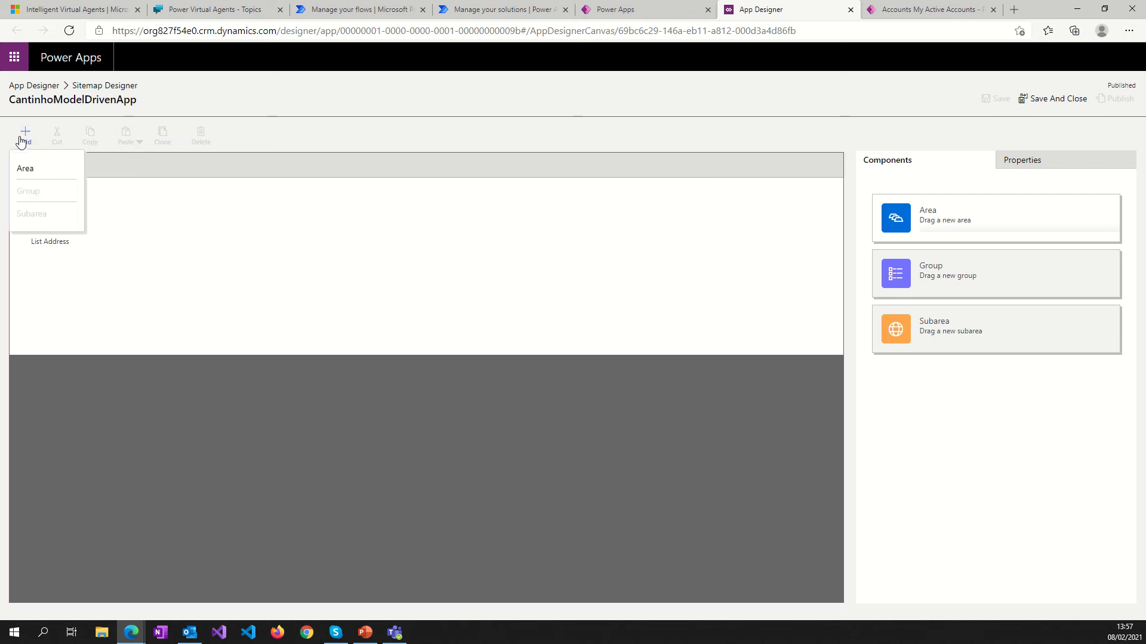
{"action": "left_click", "coordinate": [25, 170]}
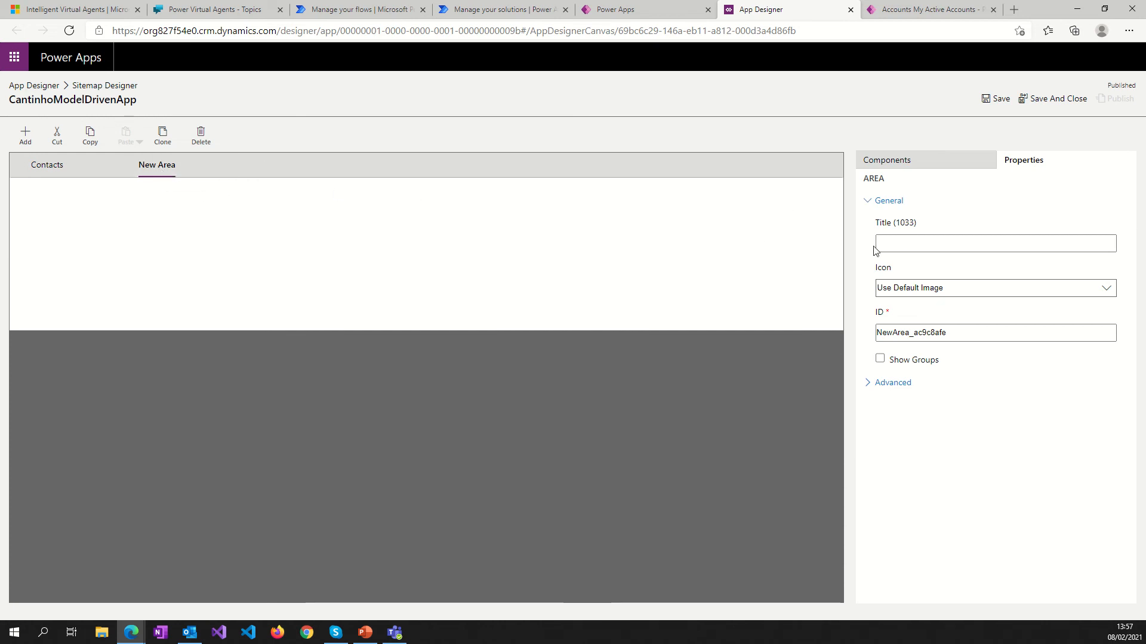
{"action": "left_click", "coordinate": [897, 241]}
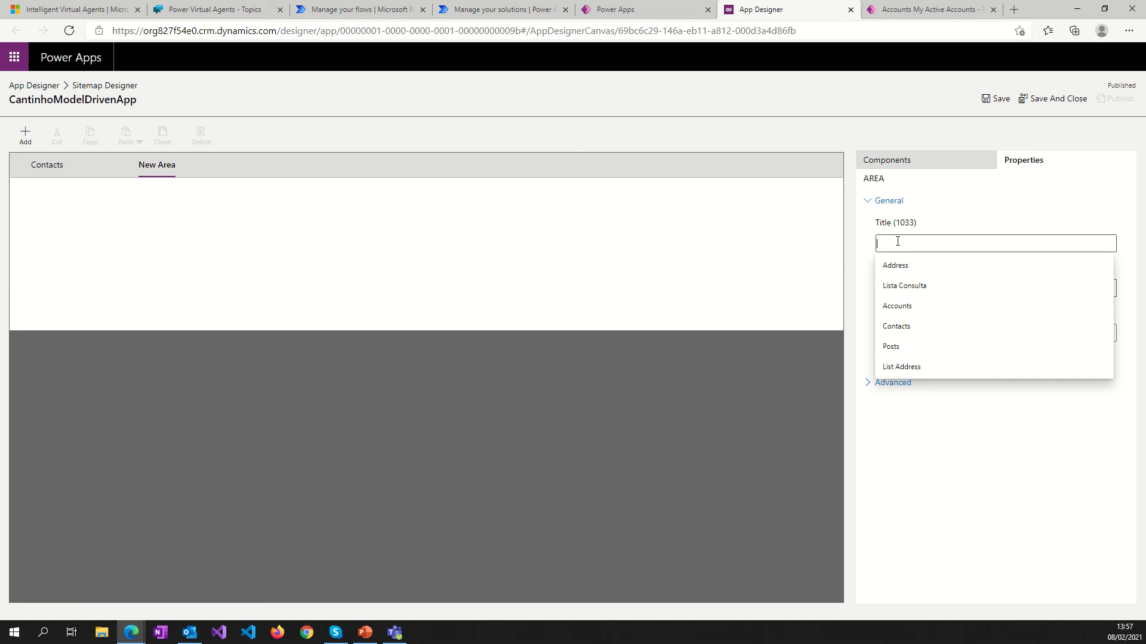
{"action": "left_click", "coordinate": [890, 347]}
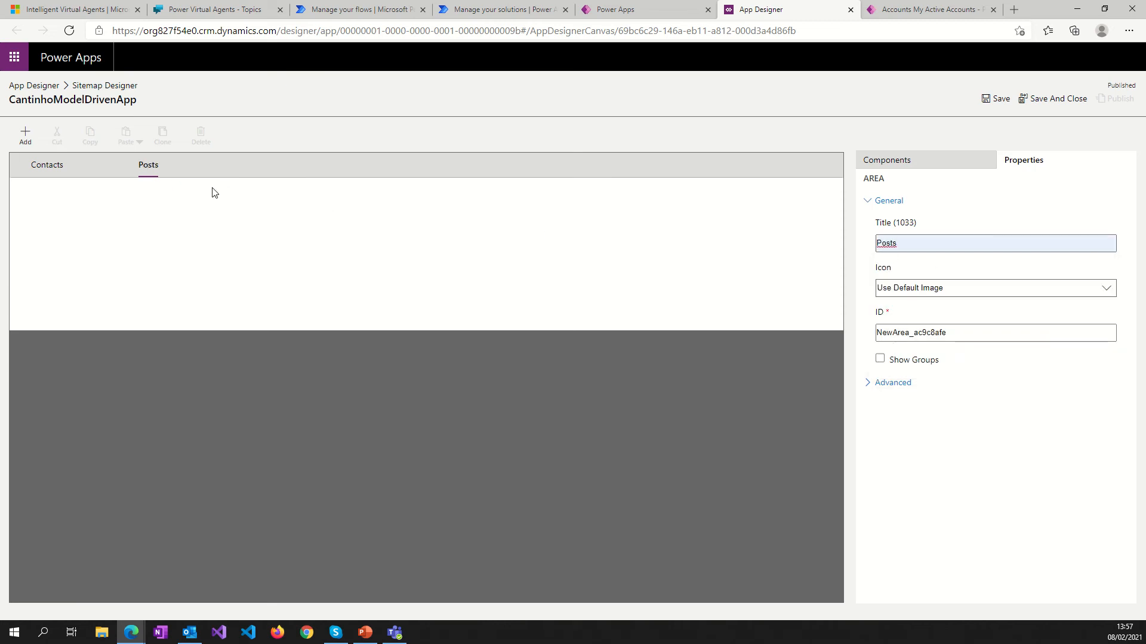
Try to place an area and a group component inside the empty Posts area.
{"action": "left_click", "coordinate": [212, 216]}
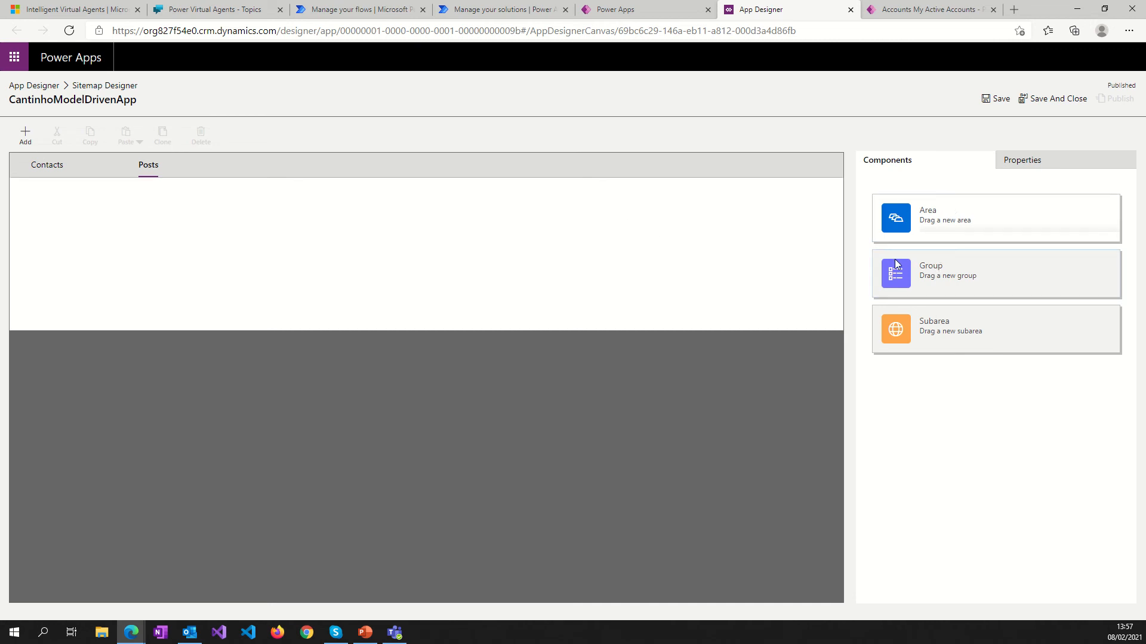
{"action": "left_click_drag", "start_coordinate": [938, 209], "coordinate": [335, 225]}
{"action": "left_click_drag", "start_coordinate": [937, 277], "coordinate": [408, 241]}
Save the site map with the Posts area and add a new group inside that area.
{"action": "left_click", "coordinate": [145, 167]}
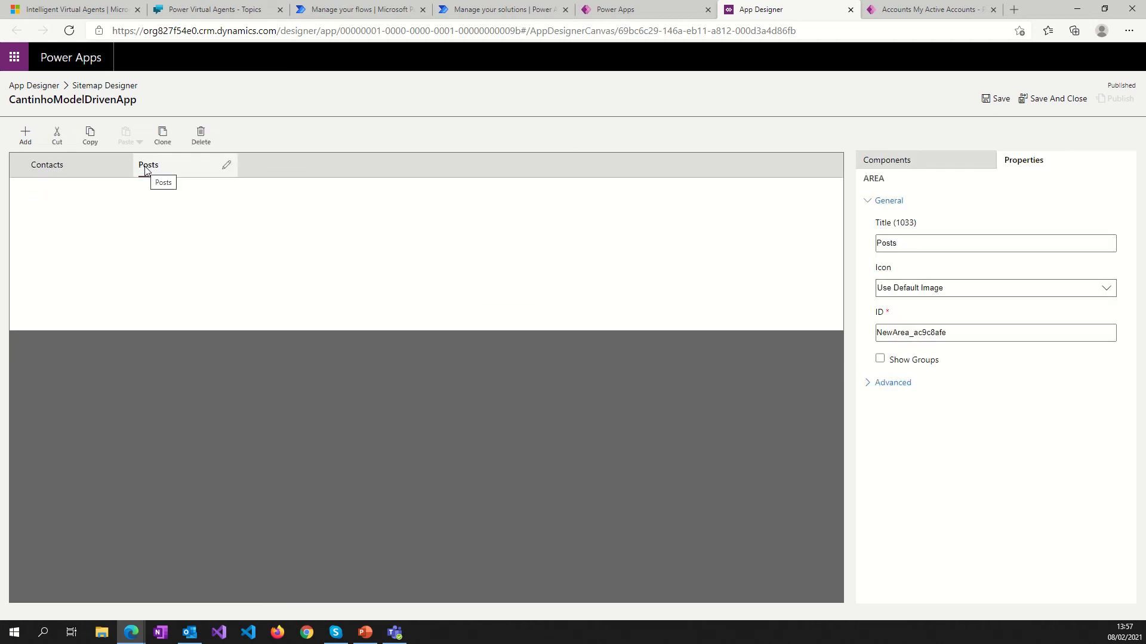
{"action": "left_click", "coordinate": [998, 99]}
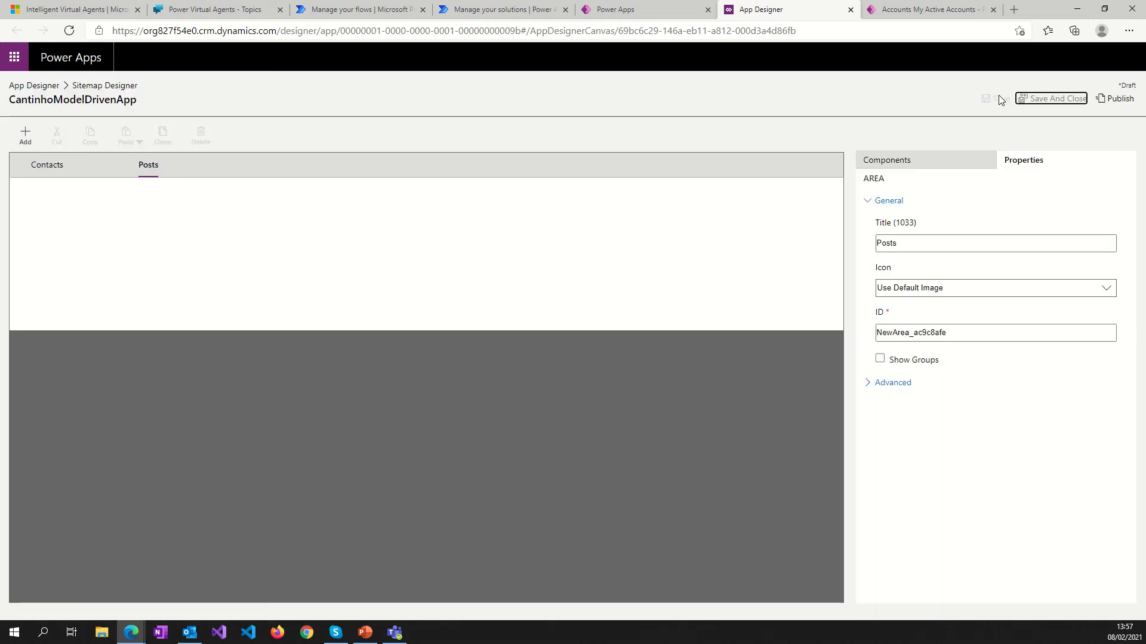
{"action": "left_click", "coordinate": [955, 164]}
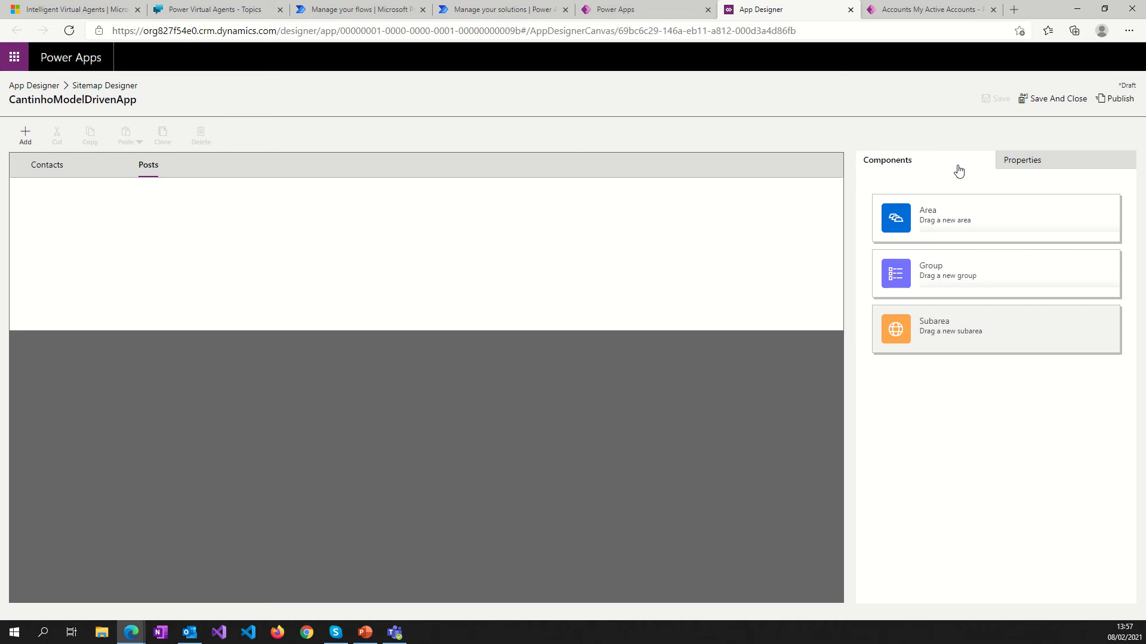
{"action": "left_click_drag", "start_coordinate": [944, 265], "coordinate": [251, 225]}
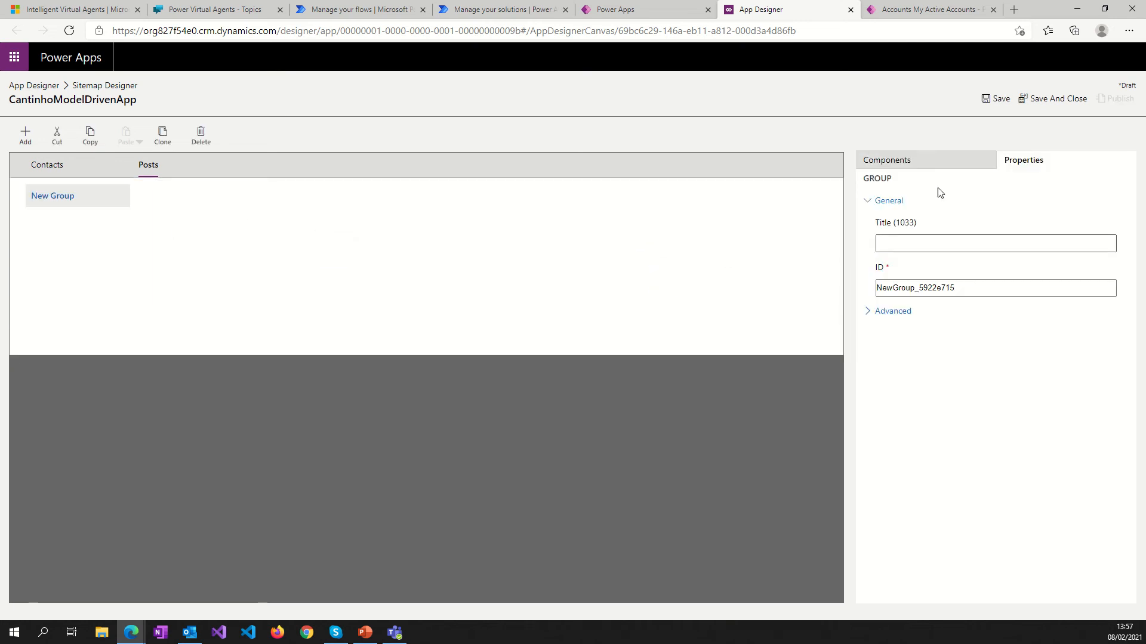
Save the site map and add a new subarea under the new group in the Posts area.
{"action": "left_click", "coordinate": [984, 102]}
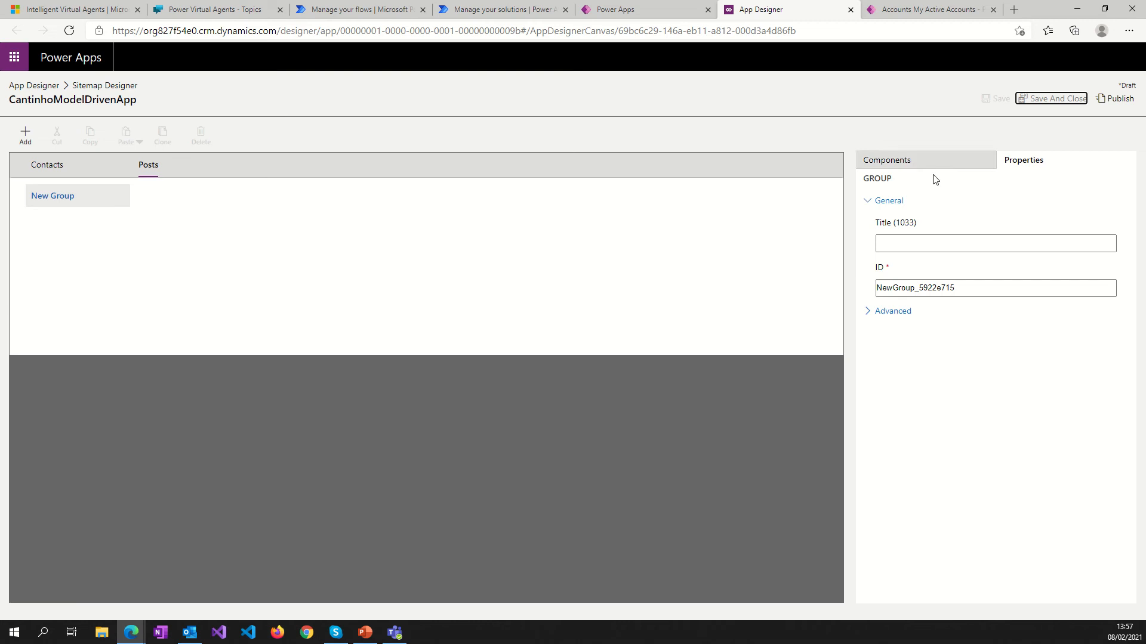
{"action": "left_click", "coordinate": [905, 161]}
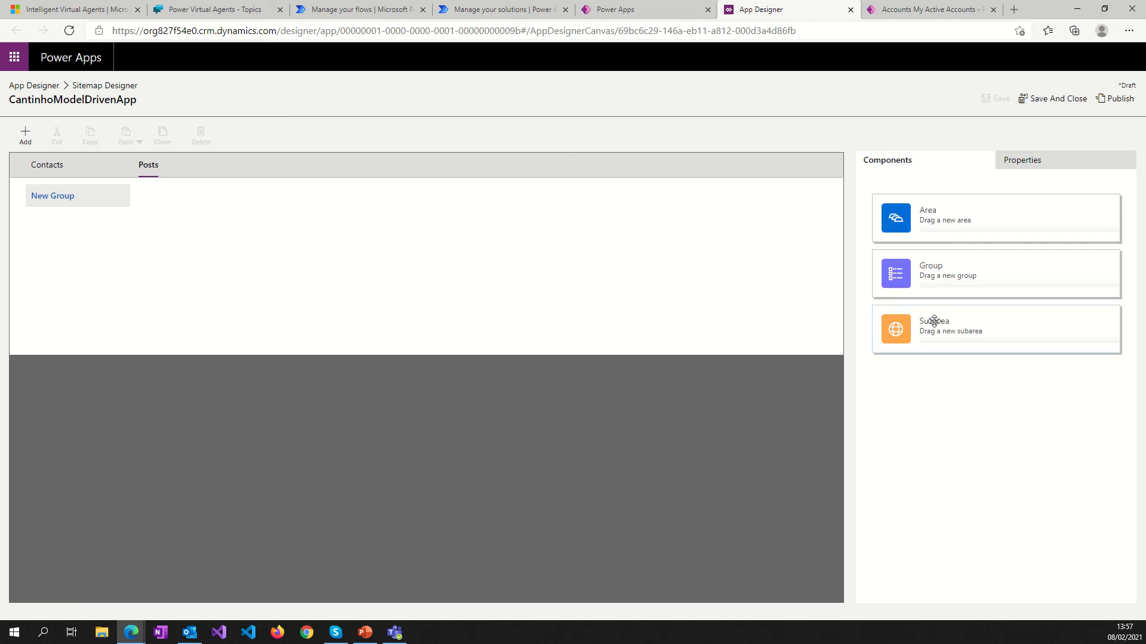
{"action": "left_click_drag", "start_coordinate": [940, 315], "coordinate": [106, 231]}
Rename the new group in the Posts area as Posts.
{"action": "left_click", "coordinate": [69, 204]}
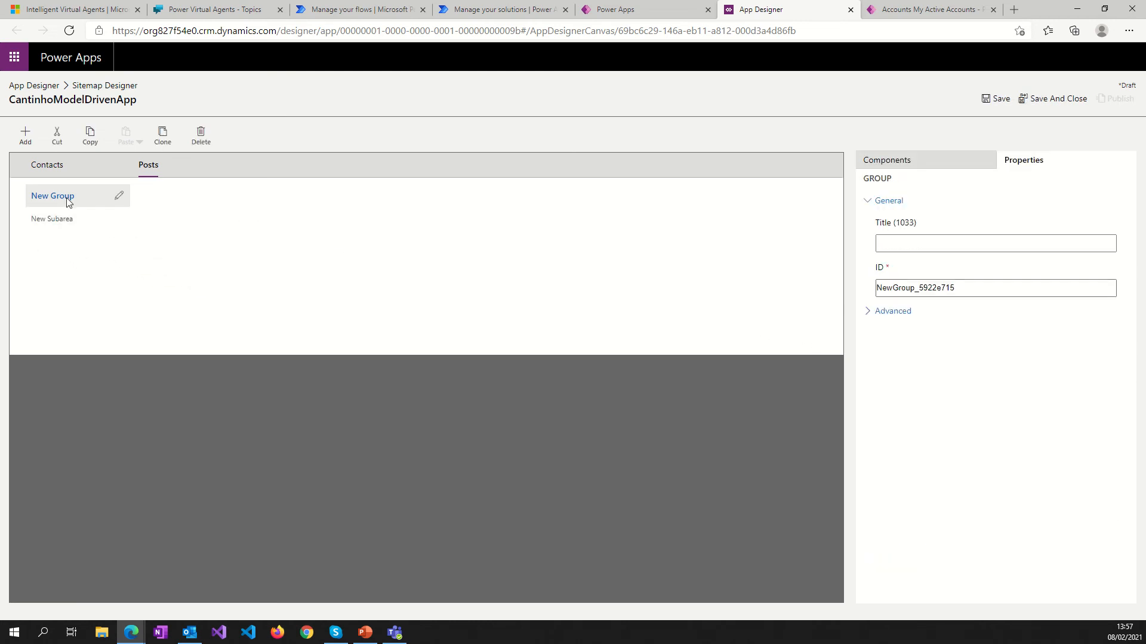
{"action": "left_click", "coordinate": [118, 197]}
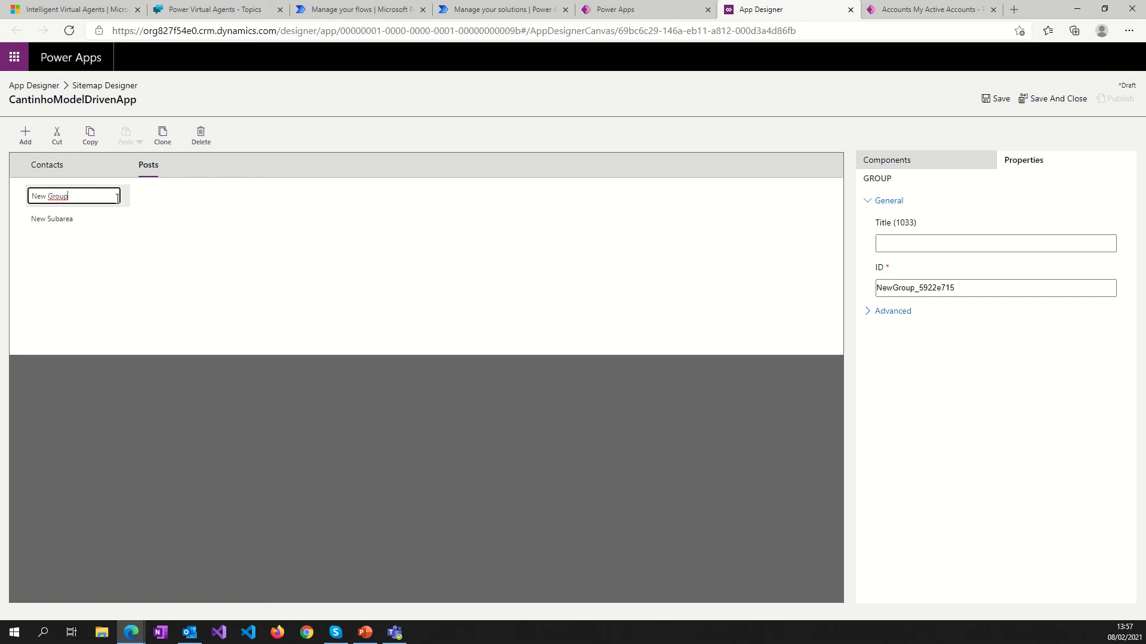
{"action": "triple_click", "coordinate": [53, 195]}
{"action": "type", "text": "Posts"}
{"action": "left_click", "coordinate": [45, 239]}
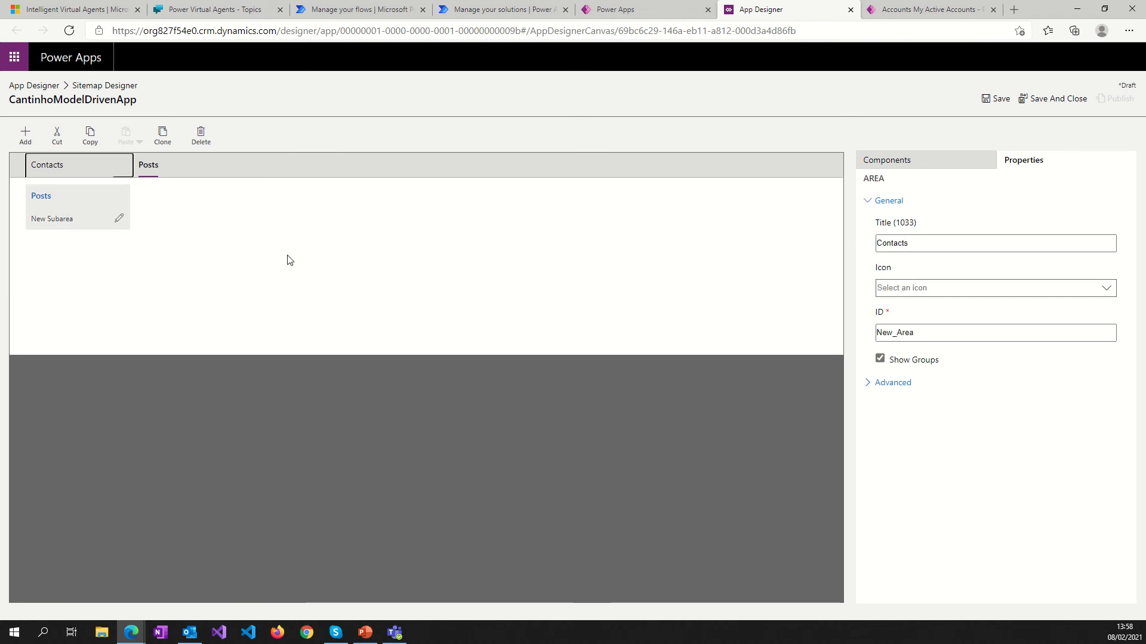
Set the entity of the new subarea in the Posts area to Post and its URL to Posts.
{"action": "left_click", "coordinate": [113, 227]}
{"action": "left_click", "coordinate": [903, 243]}
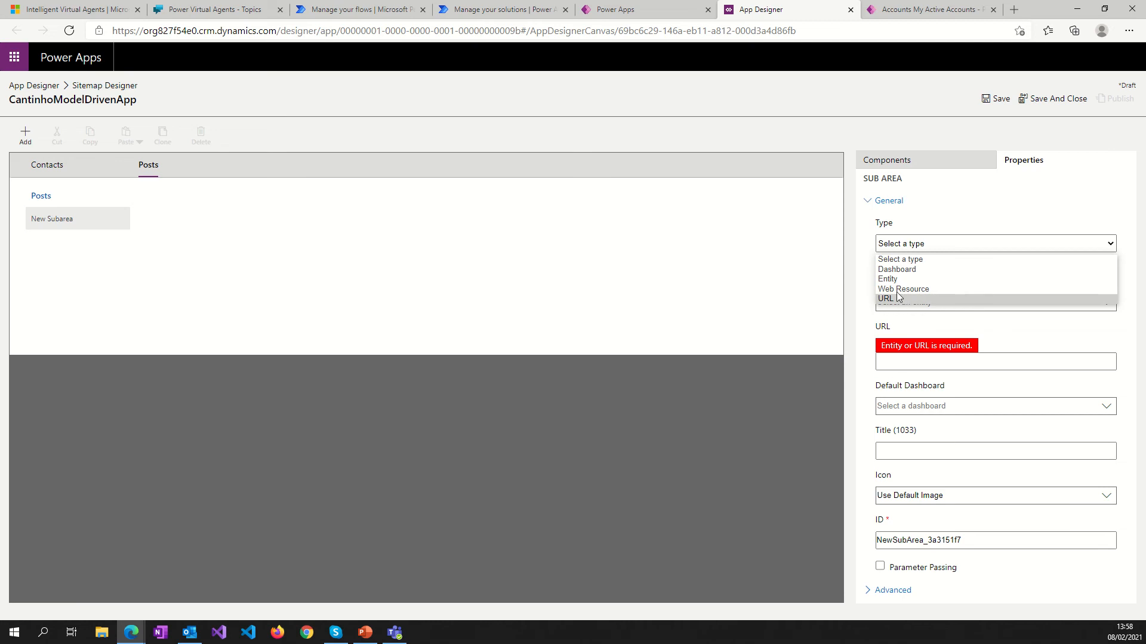
{"action": "left_click", "coordinate": [857, 244]}
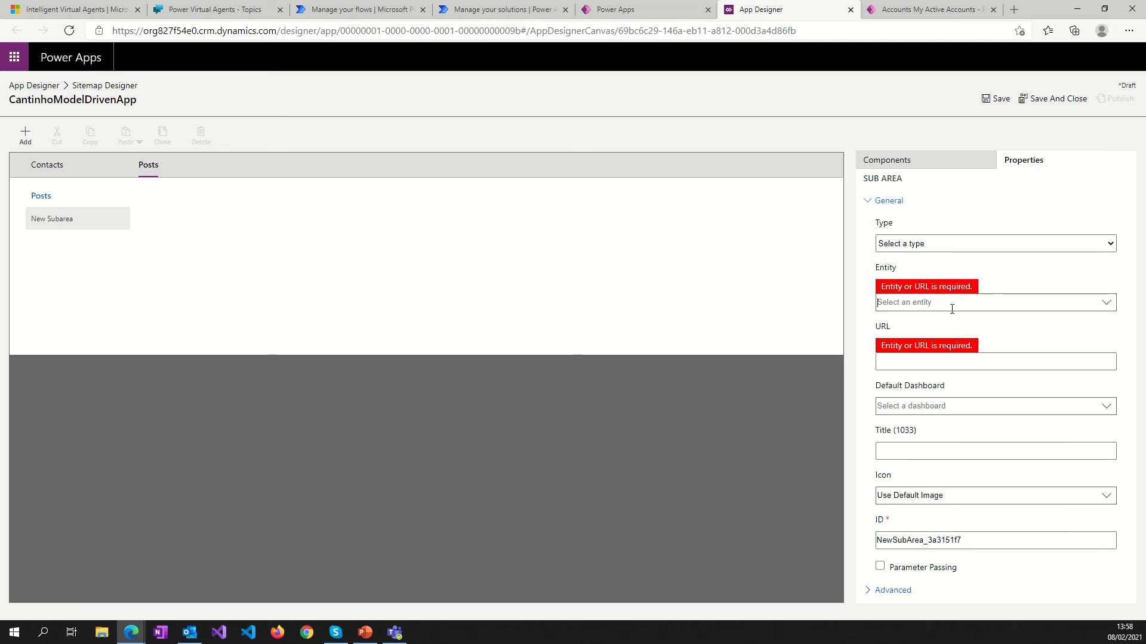
{"action": "left_click", "coordinate": [1107, 306]}
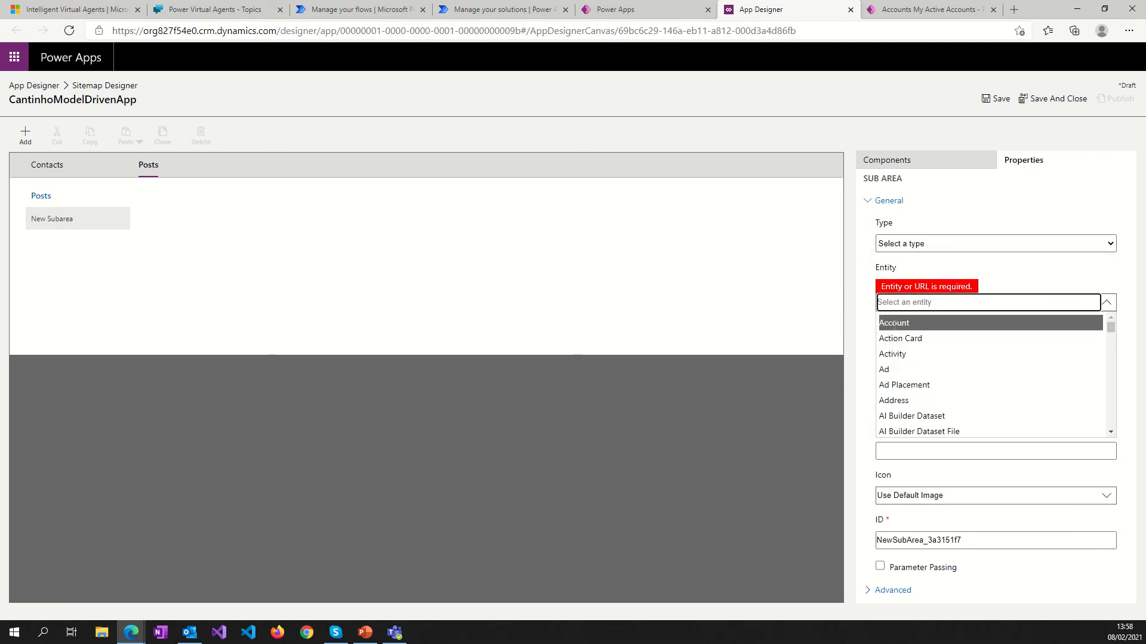
{"action": "type", "text": "P"}
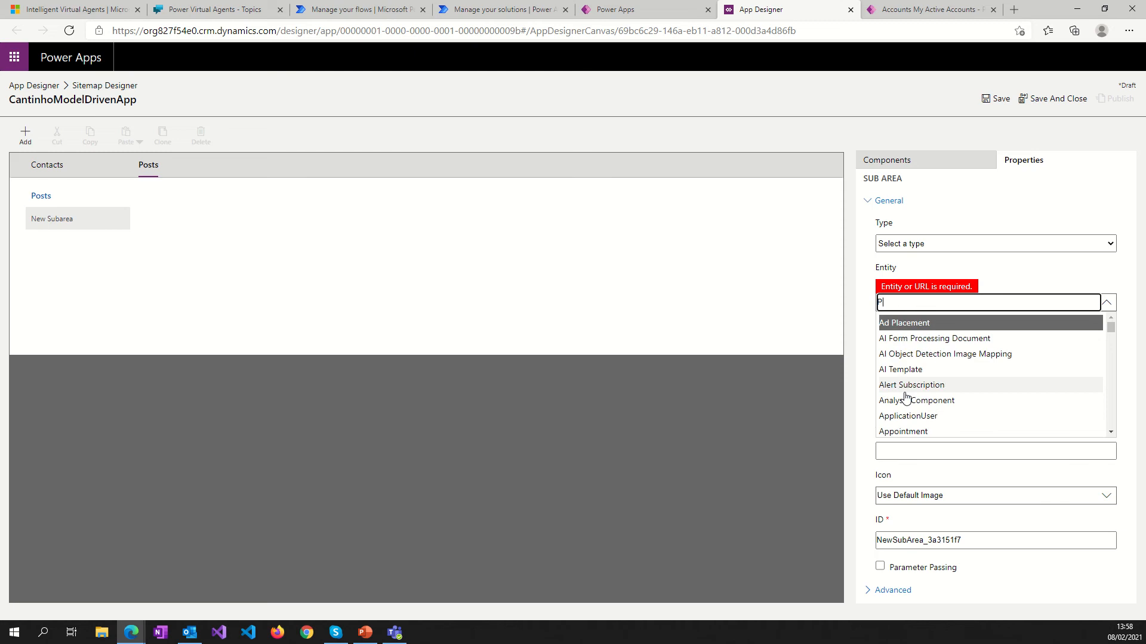
{"action": "type", "text": "osts"}
{"action": "left_click", "coordinate": [868, 329]}
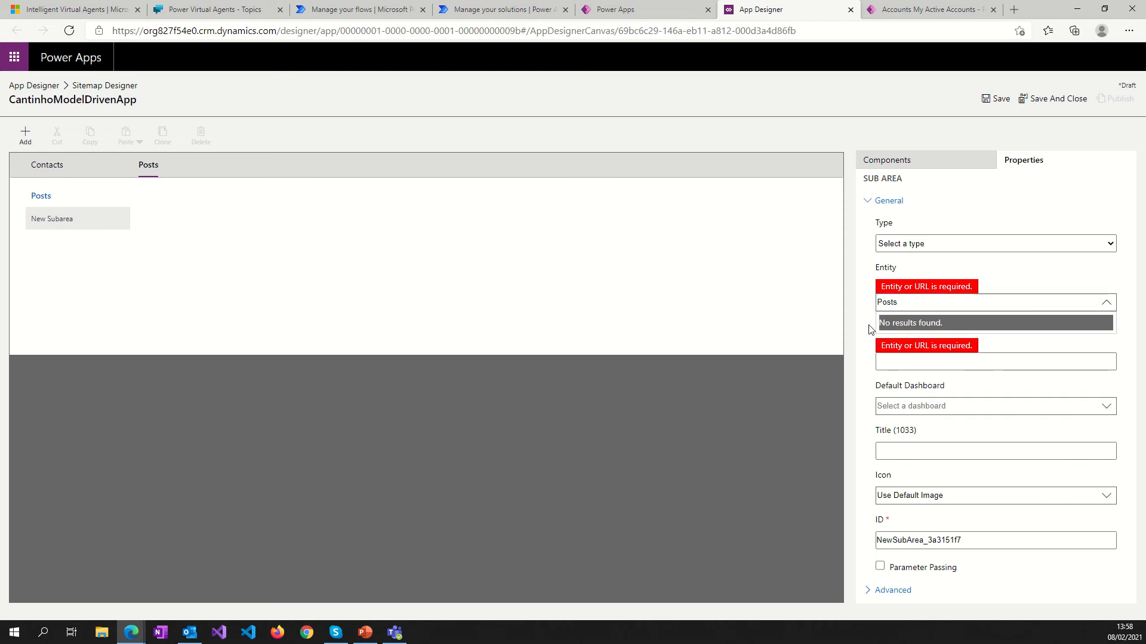
{"action": "left_click", "coordinate": [896, 375]}
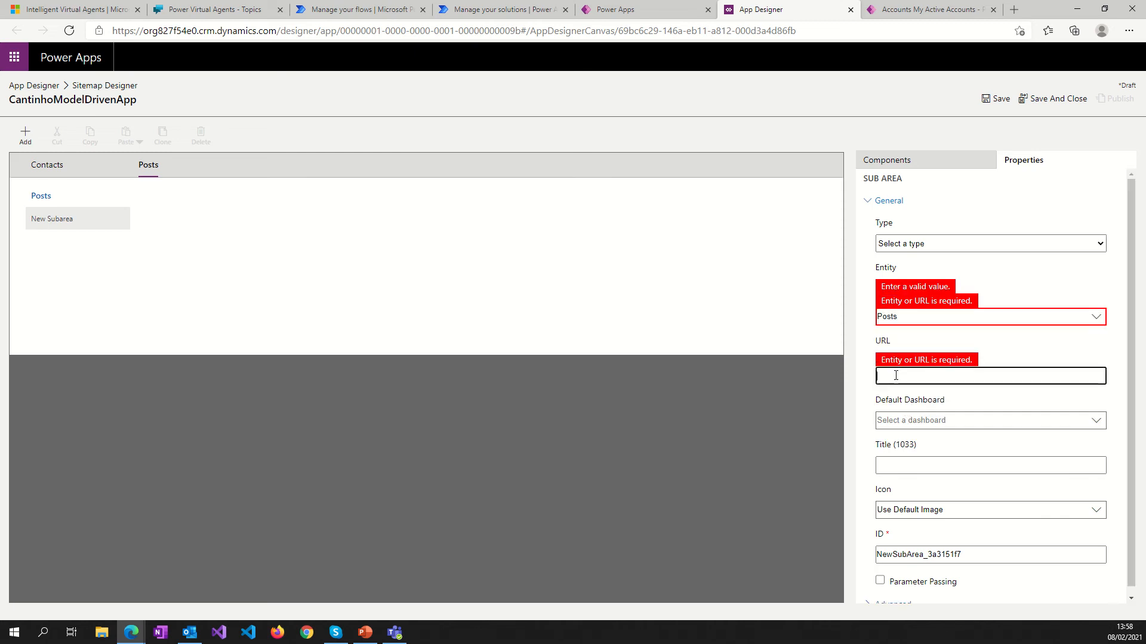
{"action": "left_click", "coordinate": [905, 317]}
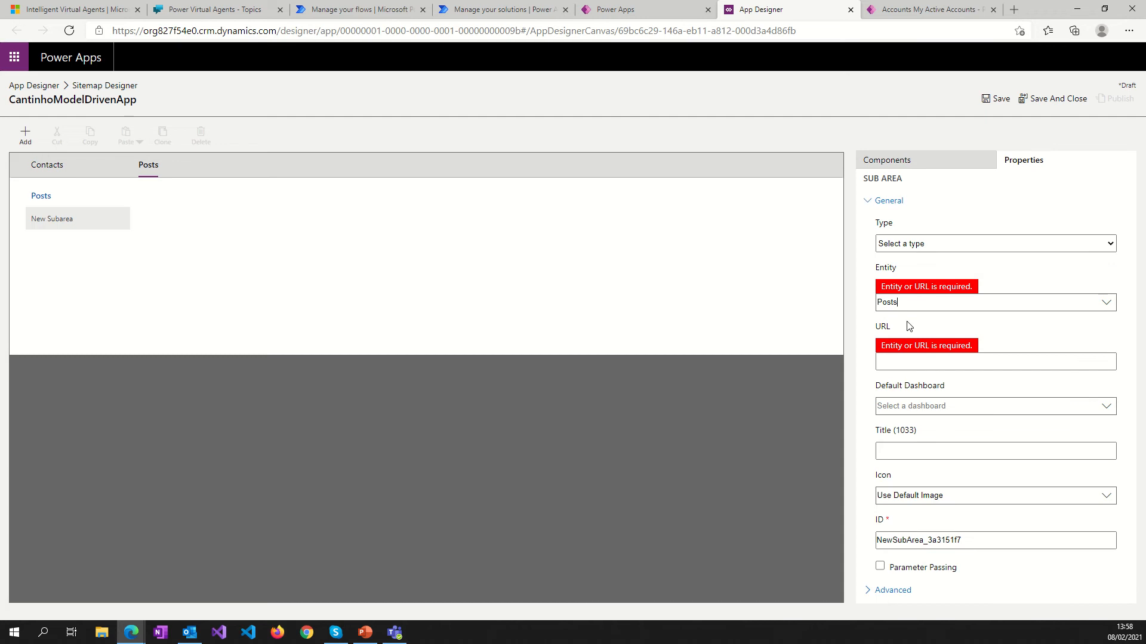
{"action": "key", "text": "BackSpace"}
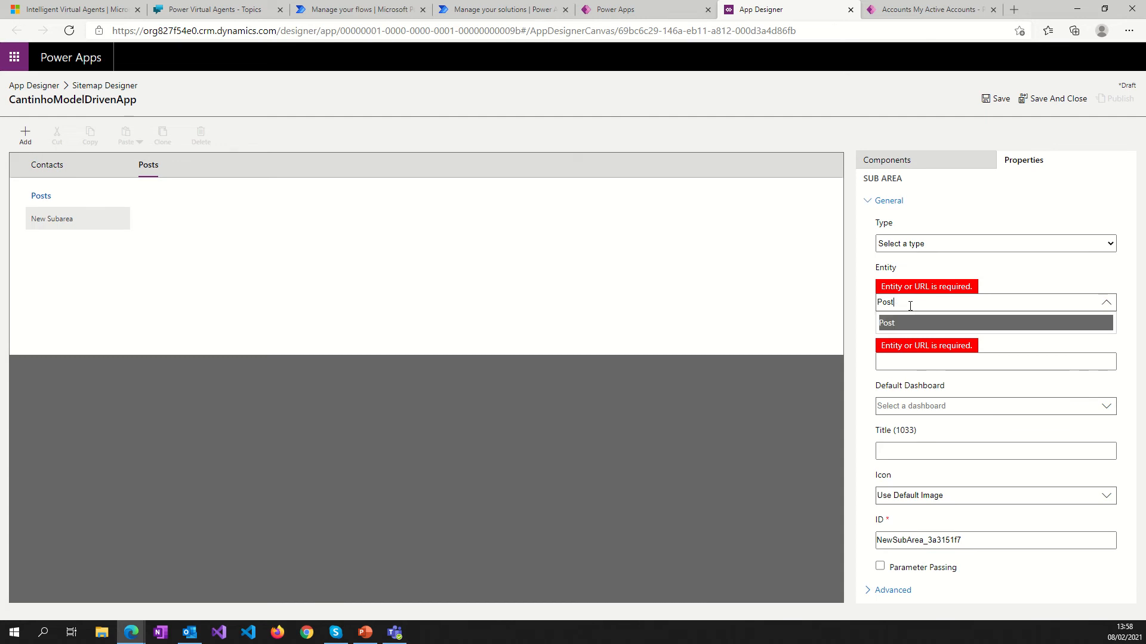
{"action": "left_click", "coordinate": [903, 328]}
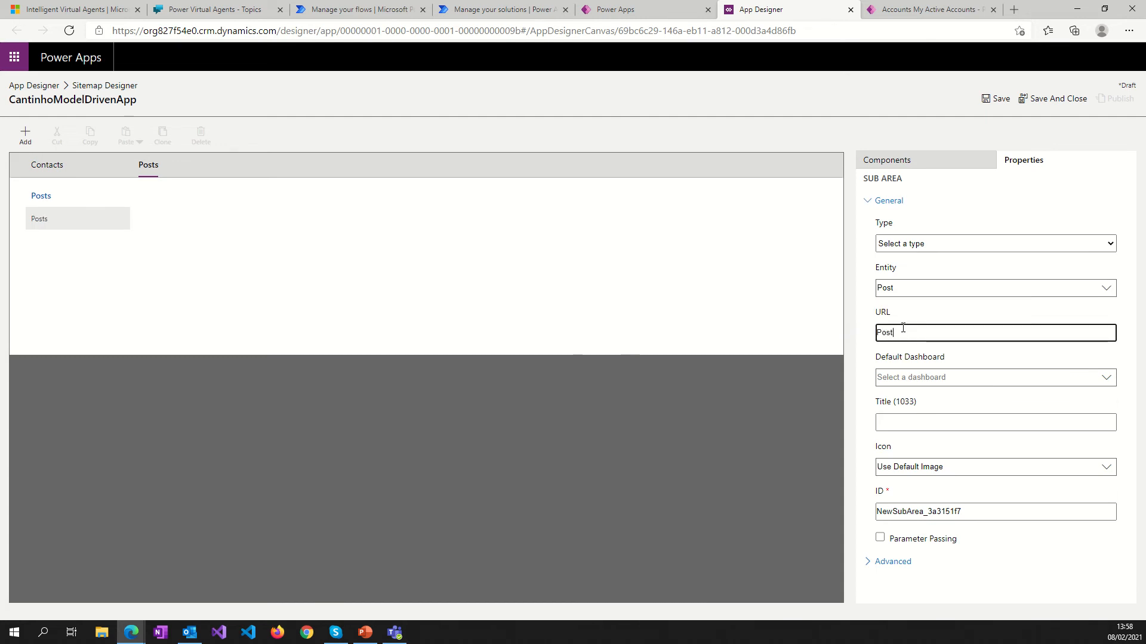
Set the title of the subarea in the Posts group to List of my Posts.
{"action": "left_click", "coordinate": [895, 421]}
{"action": "type", "text": "L"}
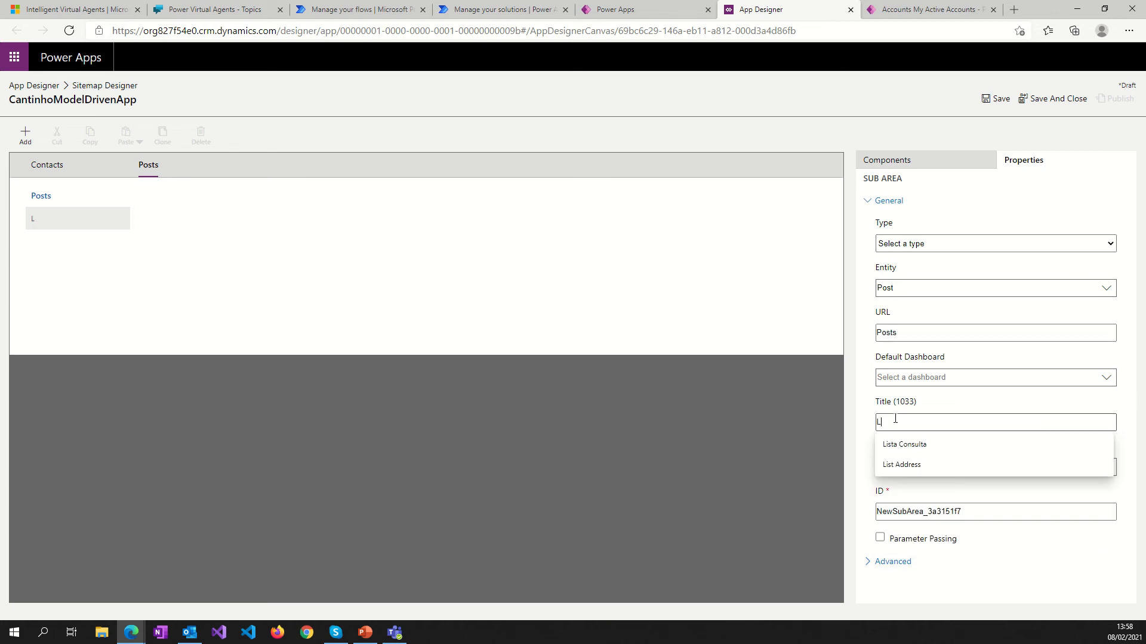
{"action": "type", "text": "ist o"}
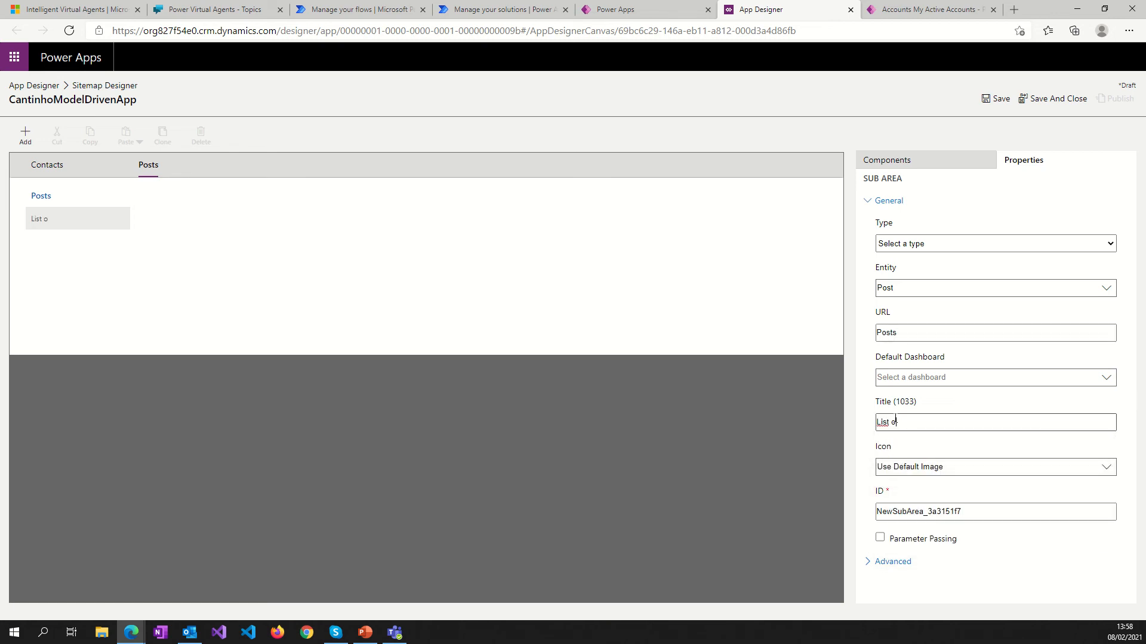
{"action": "type", "text": "f m"}
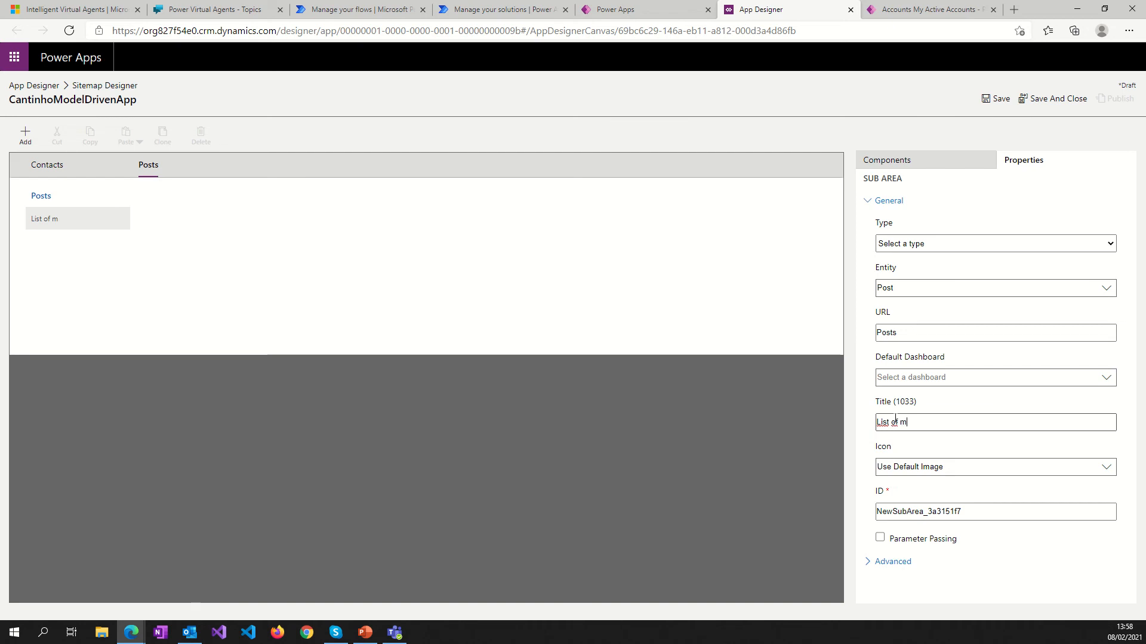
{"action": "type", "text": "y Posts"}
{"action": "left_click", "coordinate": [858, 376]}
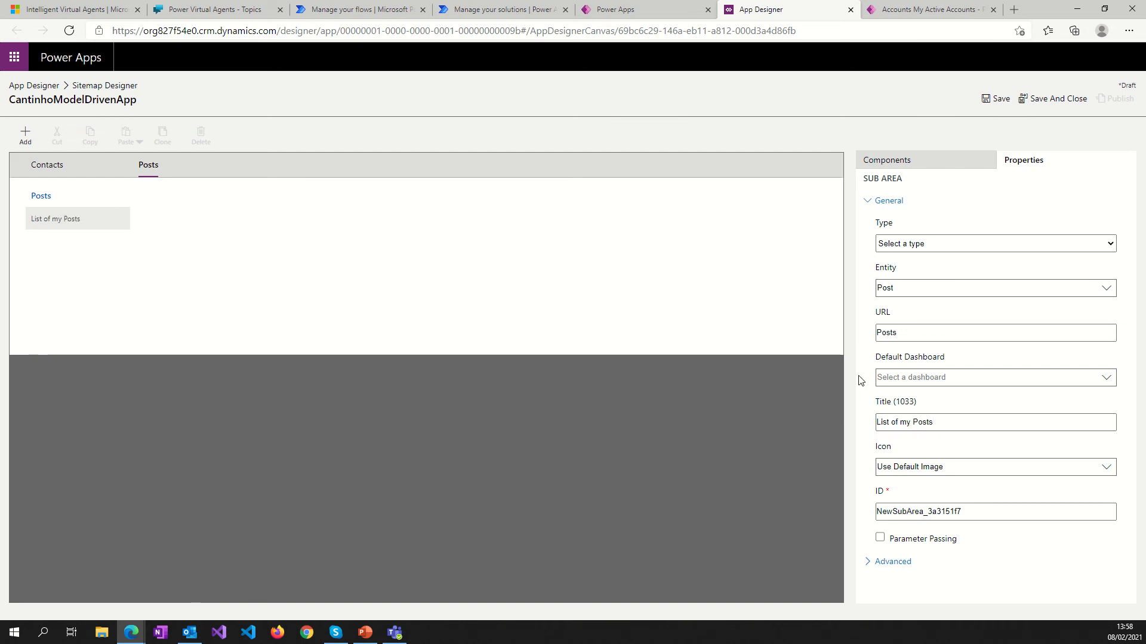
Check the icon choices of the List of my Posts subarea and save the site map.
{"action": "left_click", "coordinate": [1111, 473]}
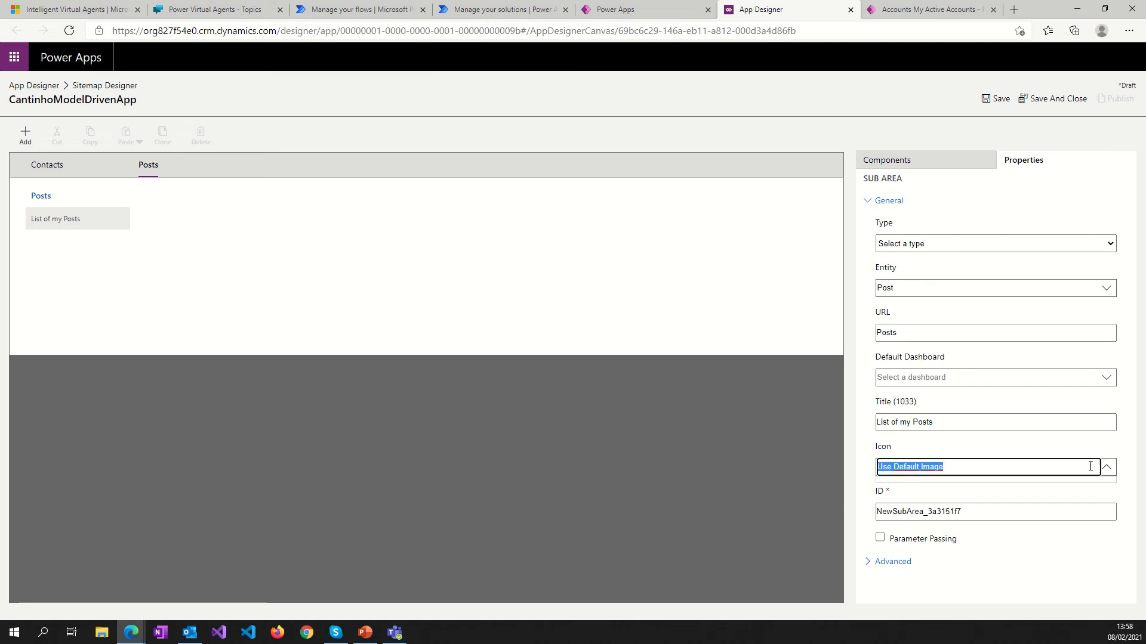
{"action": "left_click", "coordinate": [1095, 466]}
{"action": "left_click_drag", "start_coordinate": [1101, 467], "coordinate": [865, 463]}
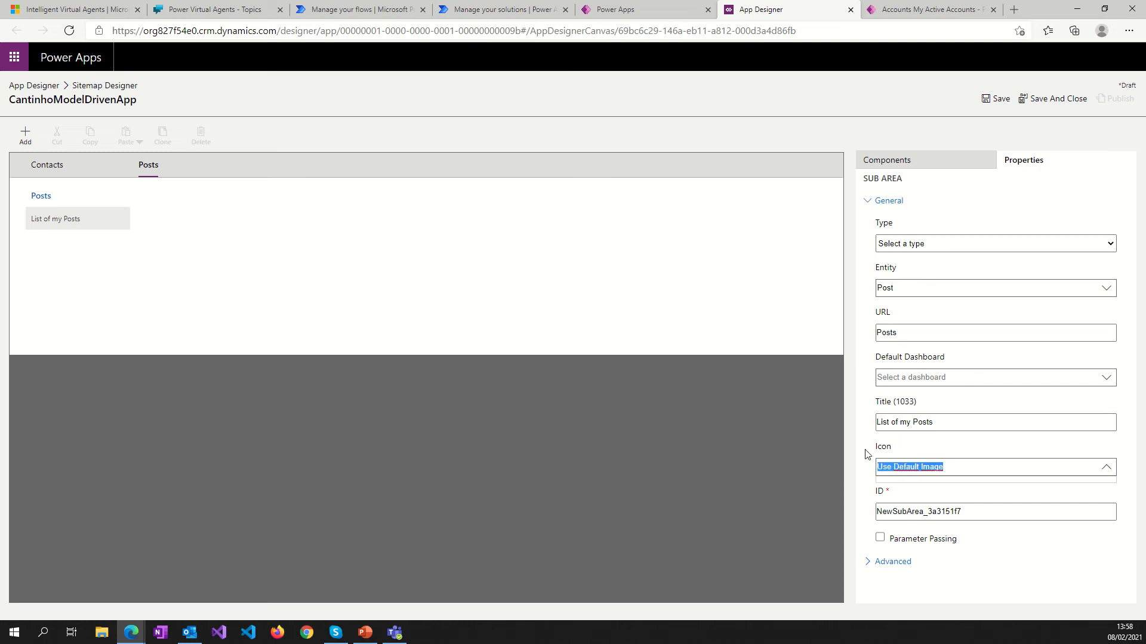
{"action": "left_click", "coordinate": [864, 447]}
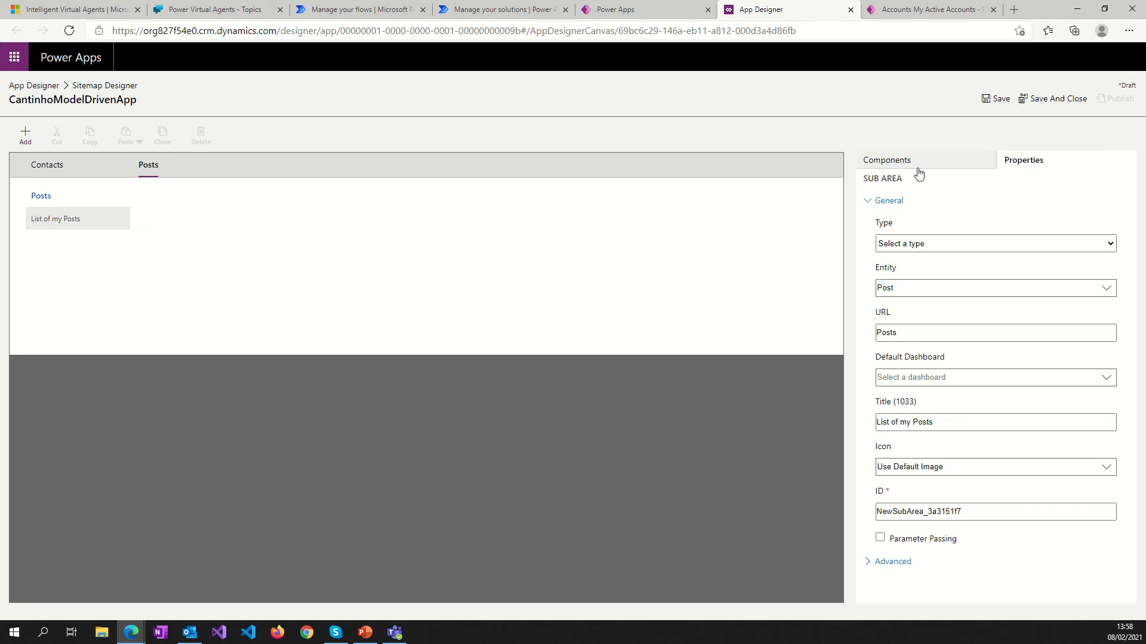
{"action": "left_click", "coordinate": [997, 99]}
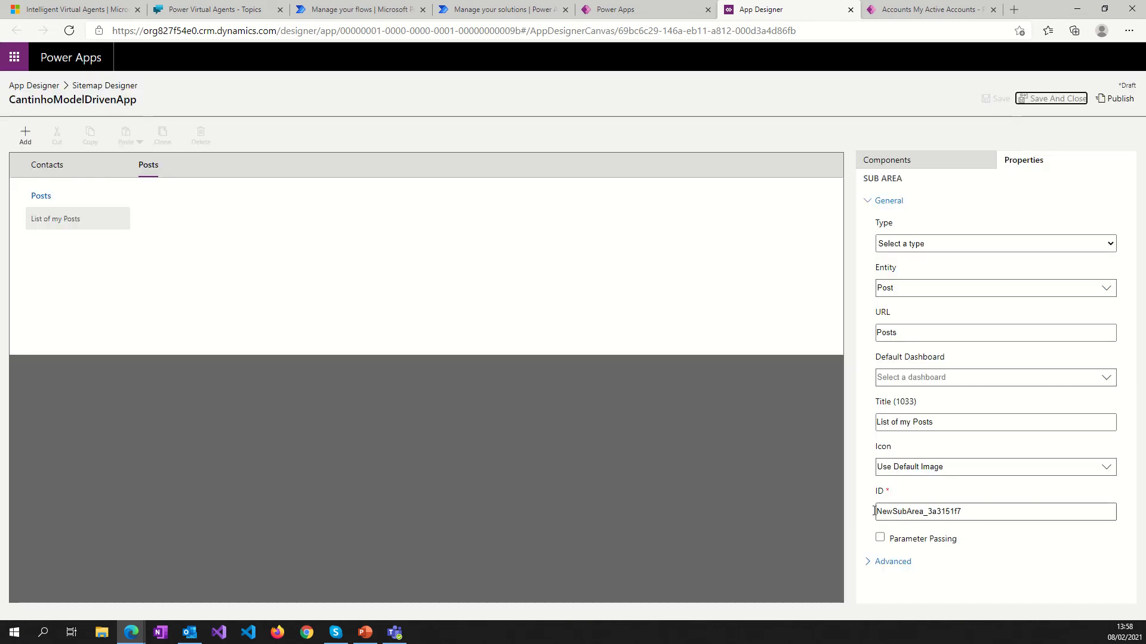
Examine the subarea's icon choices and advanced settings, including privileges, additional titles and descriptions, SKUs and client options.
{"action": "left_click", "coordinate": [1107, 469]}
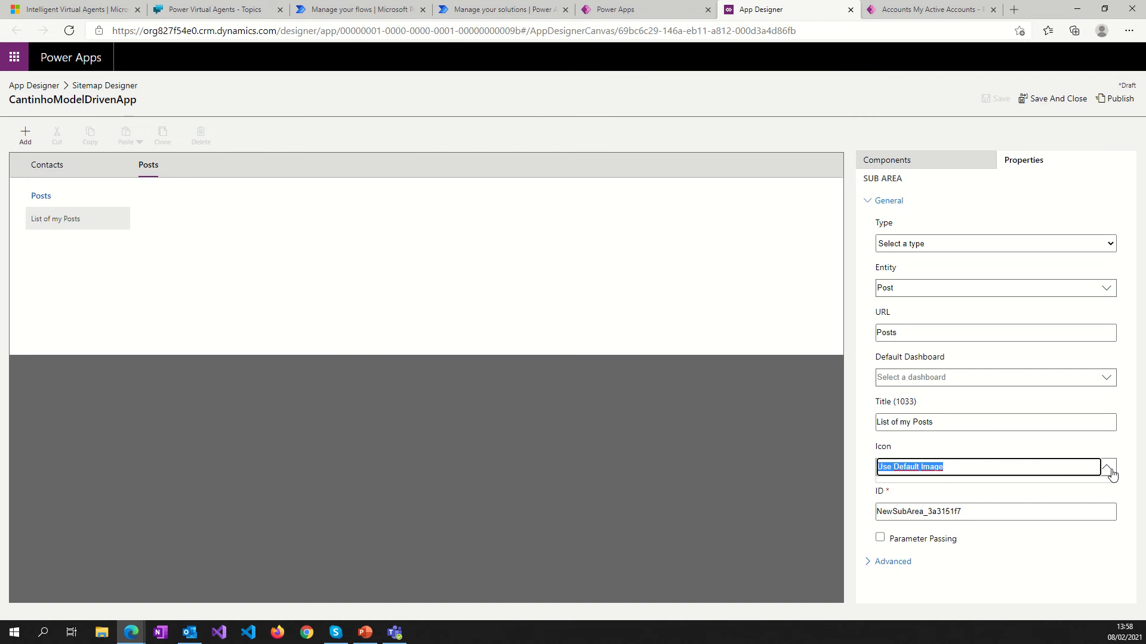
{"action": "left_click", "coordinate": [849, 473]}
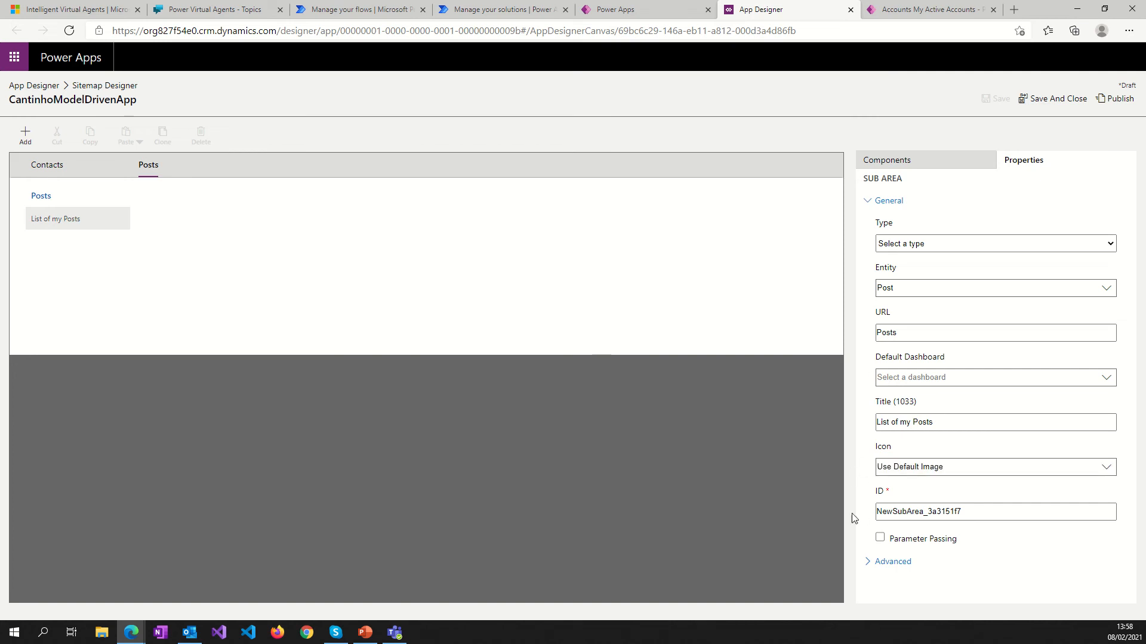
{"action": "left_click", "coordinate": [882, 562]}
{"action": "scroll", "coordinate": [901, 464], "scroll_direction": "down", "scroll_amount": 3}
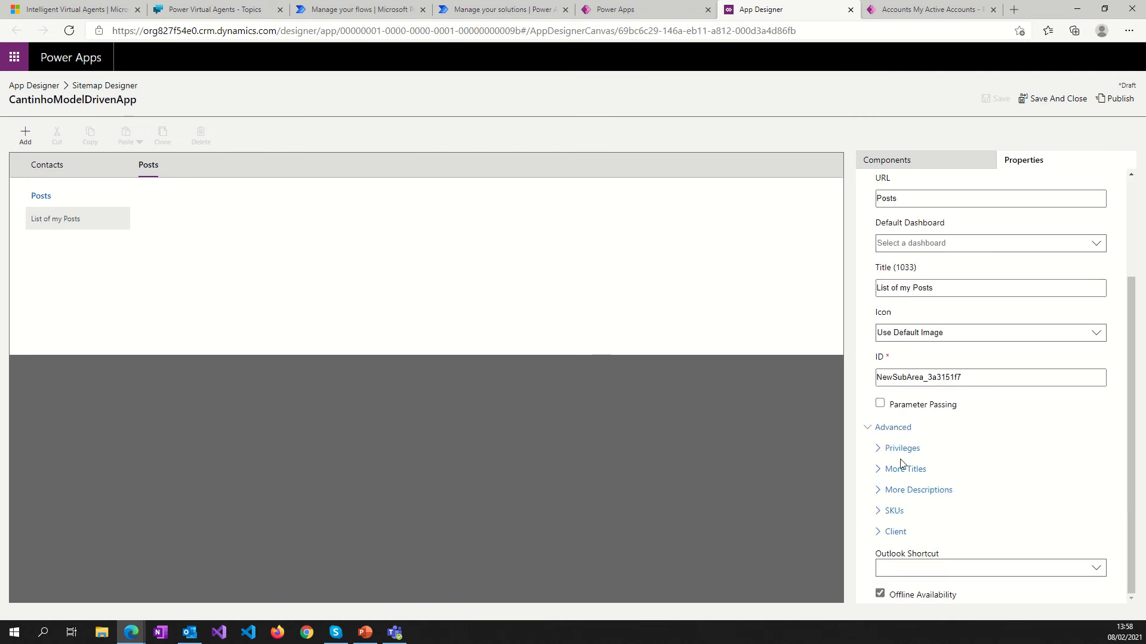
{"action": "left_click", "coordinate": [902, 449]}
{"action": "scroll", "coordinate": [955, 430], "scroll_direction": "down", "scroll_amount": 3}
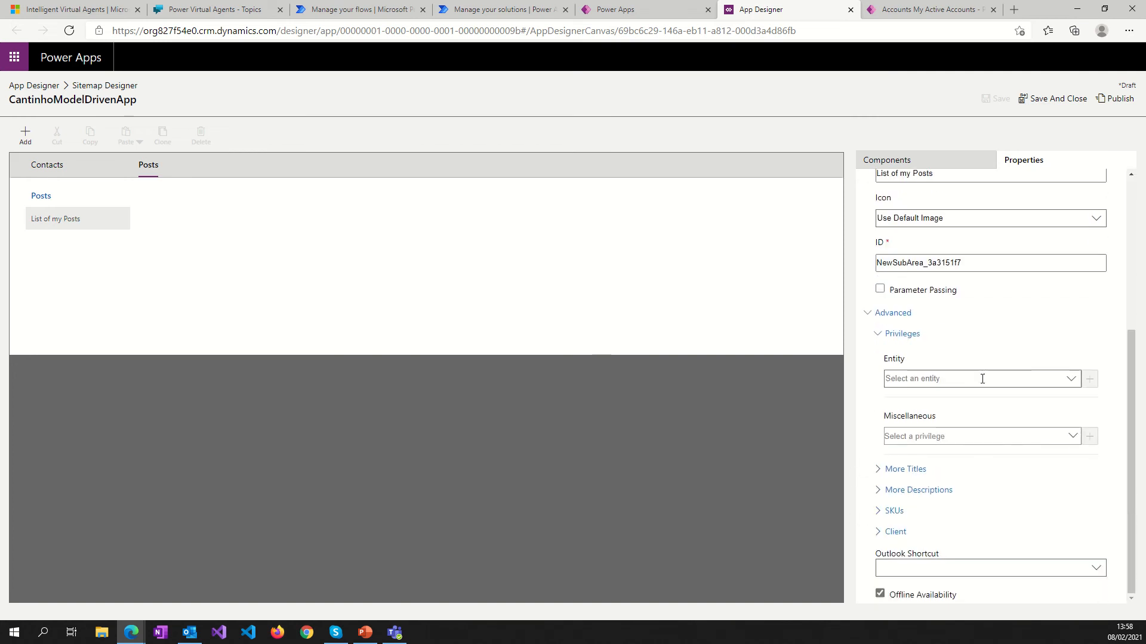
{"action": "left_click", "coordinate": [907, 471]}
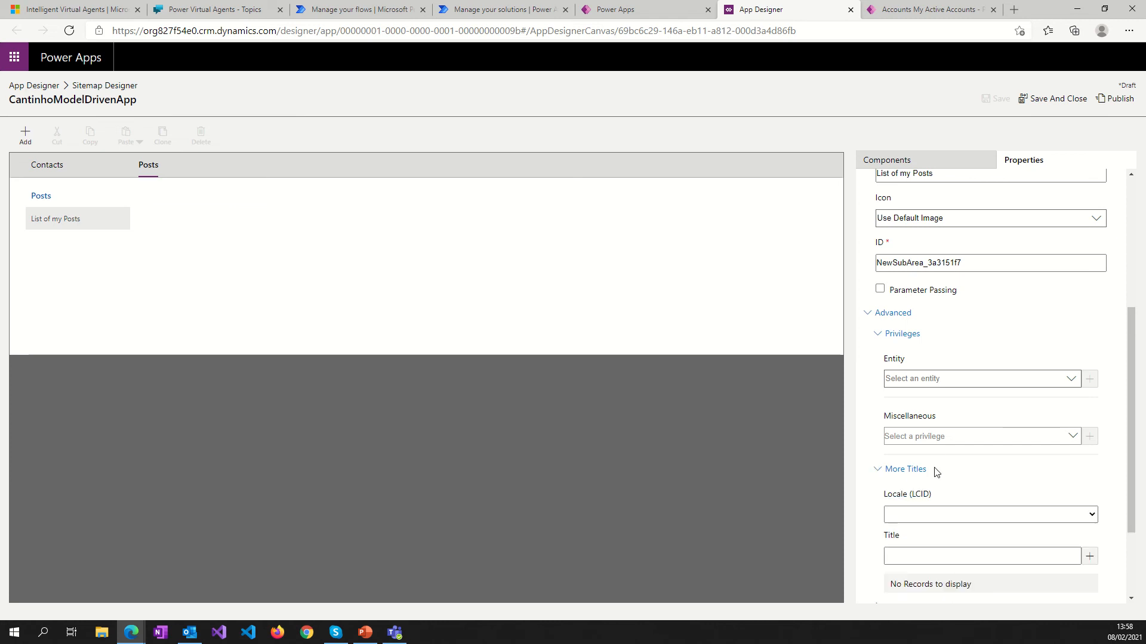
{"action": "scroll", "coordinate": [901, 474], "scroll_direction": "down", "scroll_amount": 3}
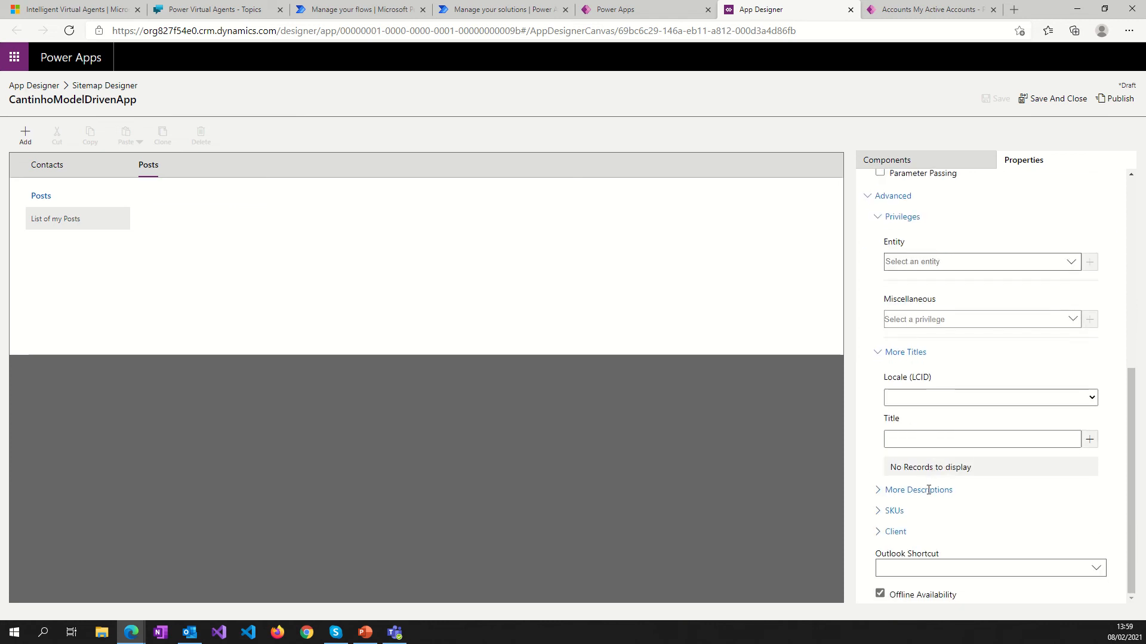
{"action": "left_click_drag", "start_coordinate": [897, 467], "coordinate": [979, 468]}
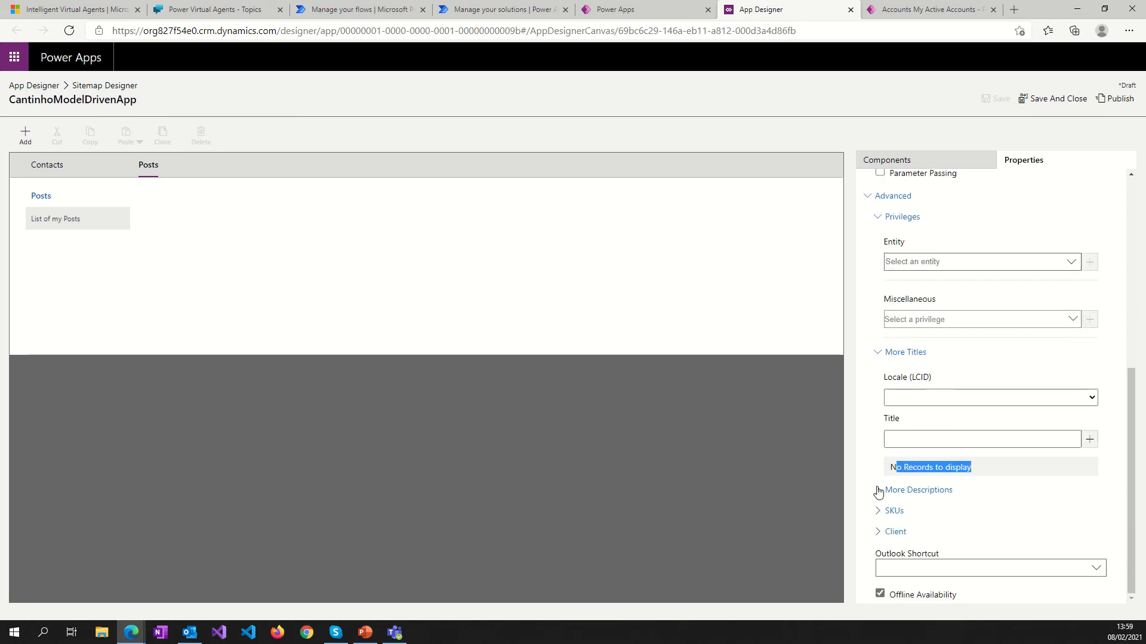
{"action": "left_click", "coordinate": [907, 493]}
{"action": "scroll", "coordinate": [905, 492], "scroll_direction": "down", "scroll_amount": 2}
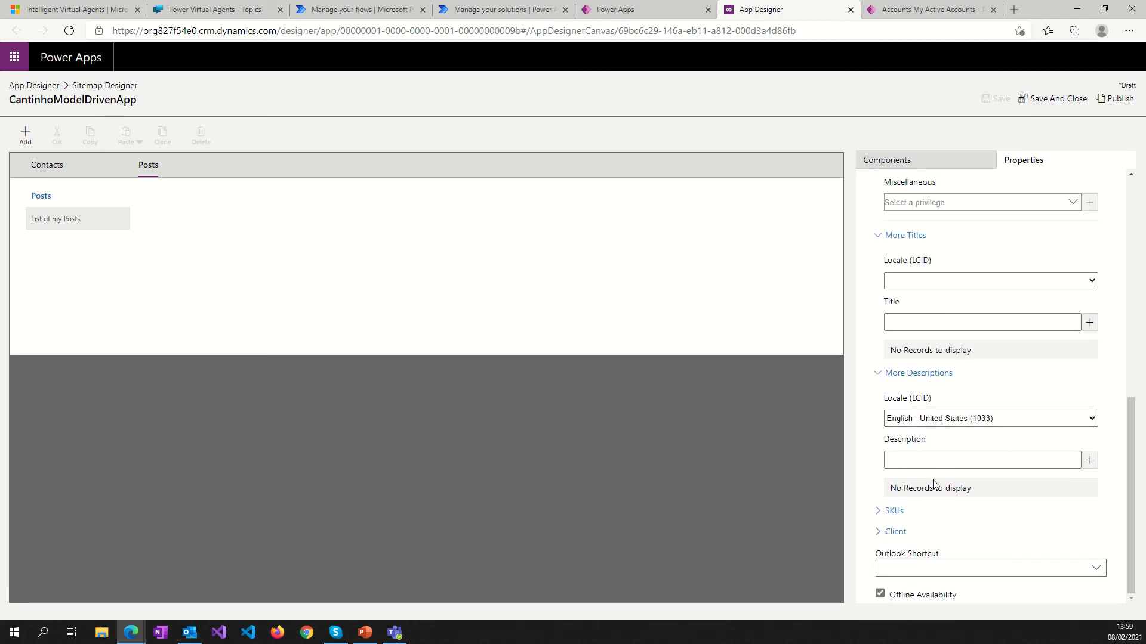
{"action": "left_click", "coordinate": [895, 511]}
{"action": "scroll", "coordinate": [955, 508], "scroll_direction": "down", "scroll_amount": 1}
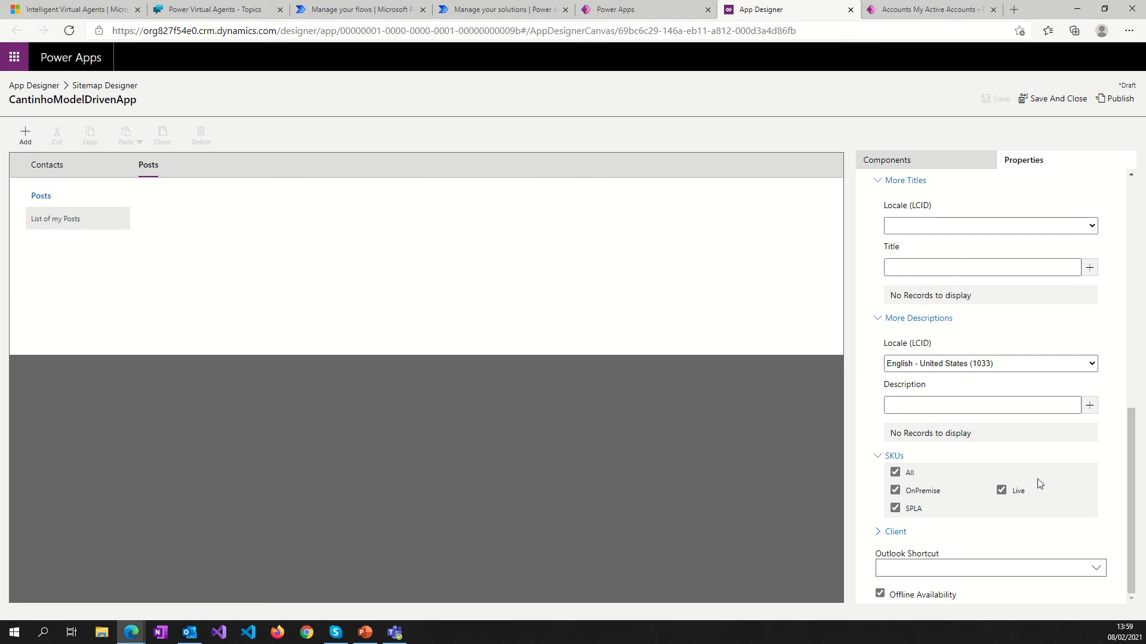
{"action": "left_click", "coordinate": [876, 534]}
{"action": "scroll", "coordinate": [919, 482], "scroll_direction": "down", "scroll_amount": 1}
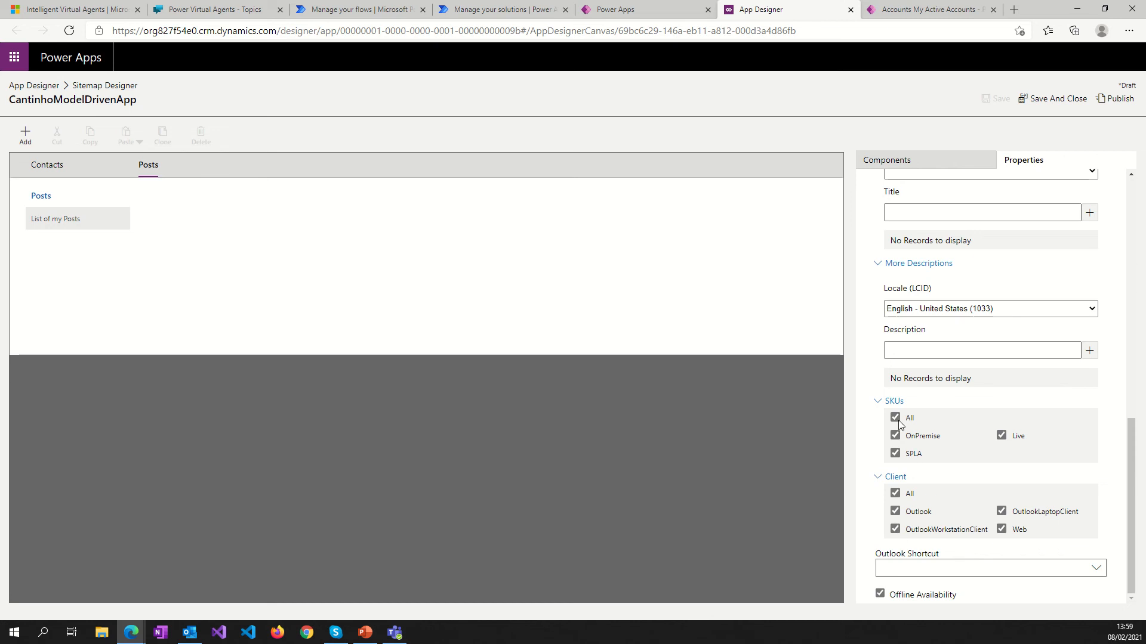
{"action": "scroll", "coordinate": [919, 376], "scroll_direction": "up", "scroll_amount": 10}
{"action": "scroll", "coordinate": [919, 376], "scroll_direction": "up", "scroll_amount": 1}
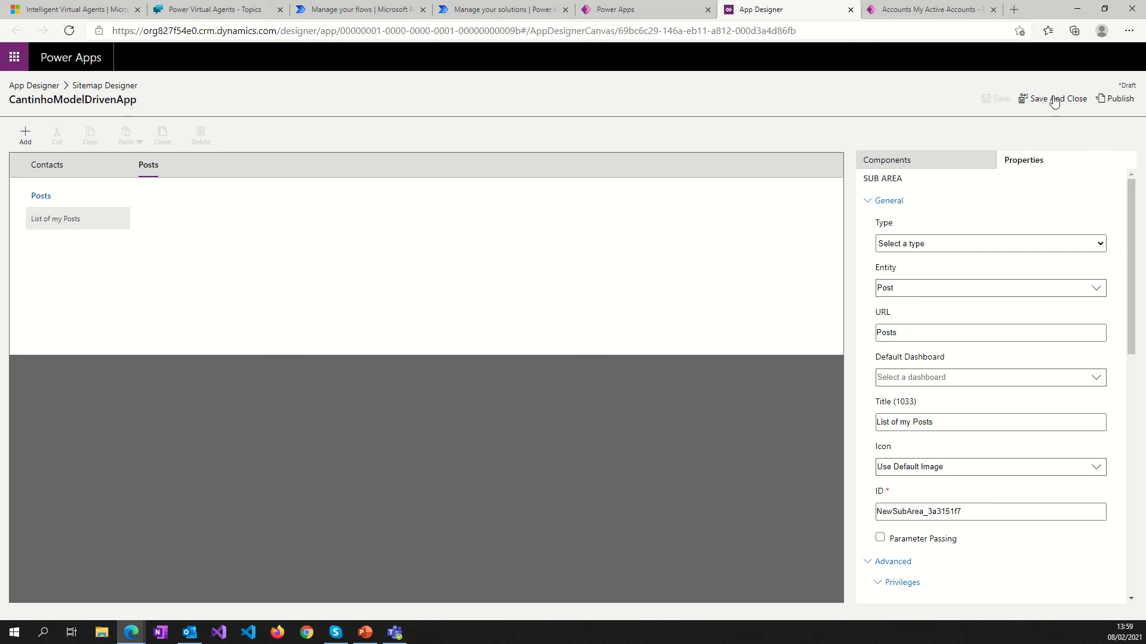
Return from the site map to the app's main canvas to save and validate the app, reviewing the validation details.
{"action": "left_click", "coordinate": [1113, 101]}
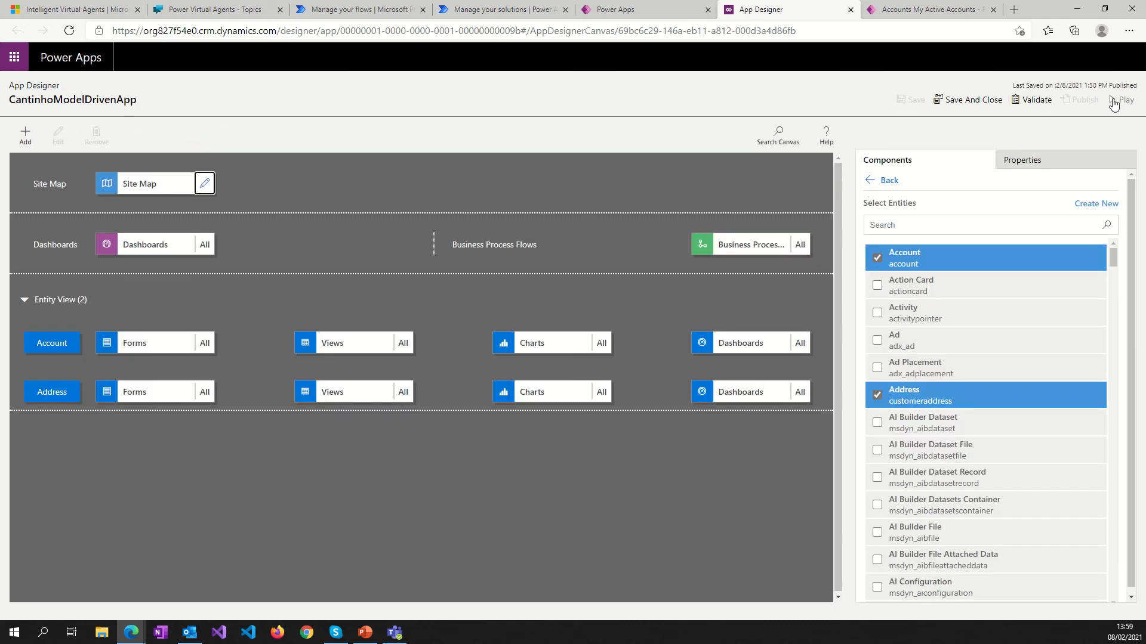
{"action": "left_click", "coordinate": [907, 103]}
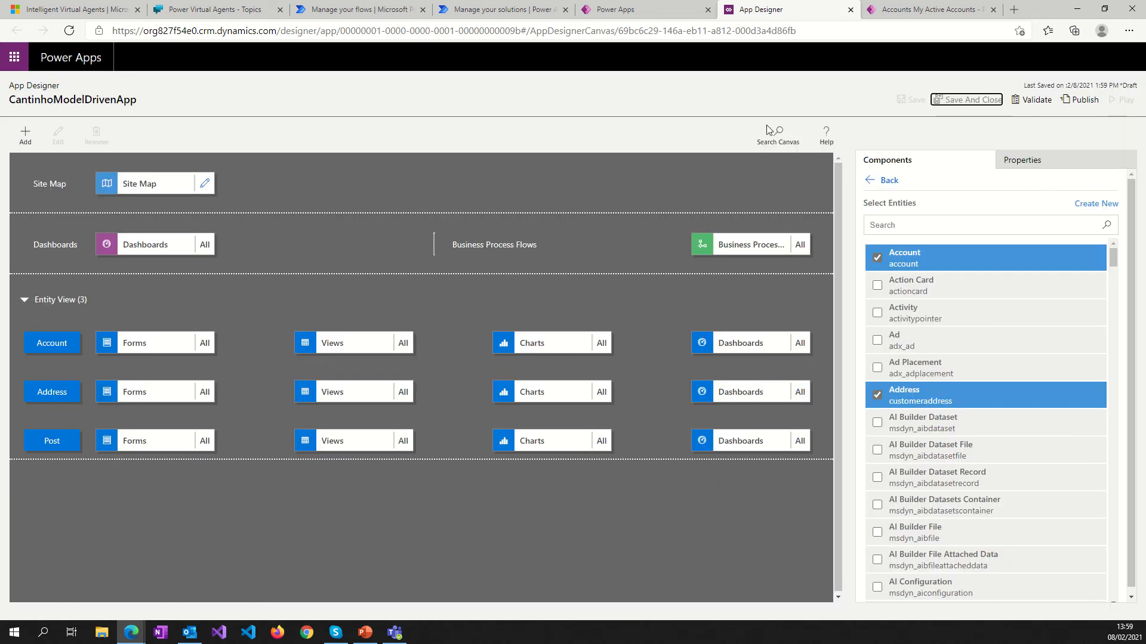
{"action": "left_click", "coordinate": [1032, 101]}
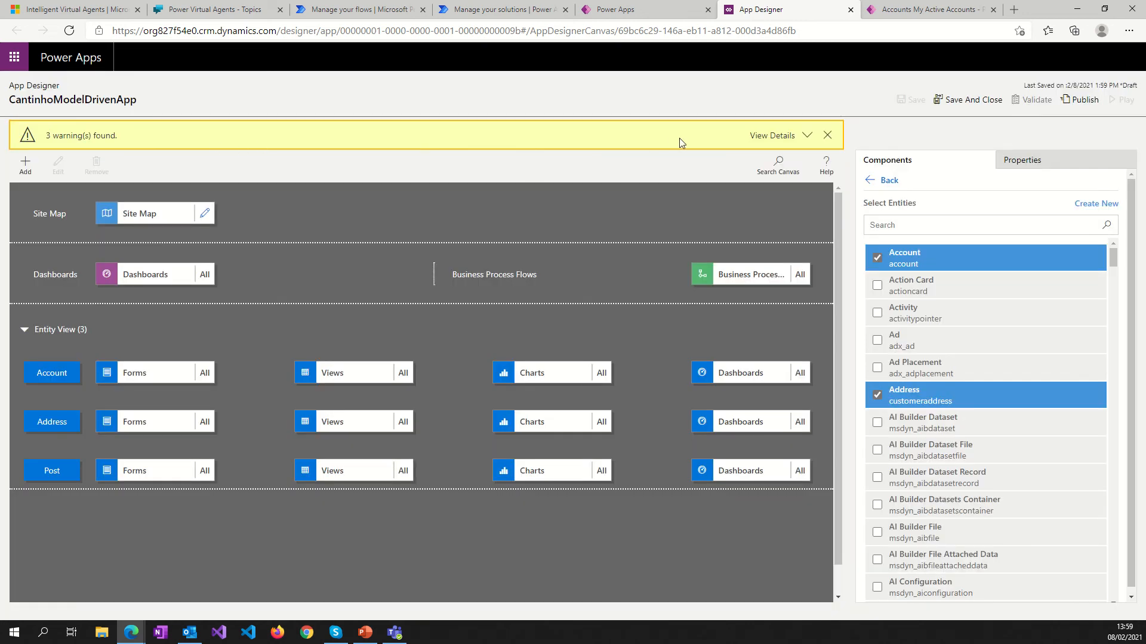
{"action": "left_click", "coordinate": [806, 135]}
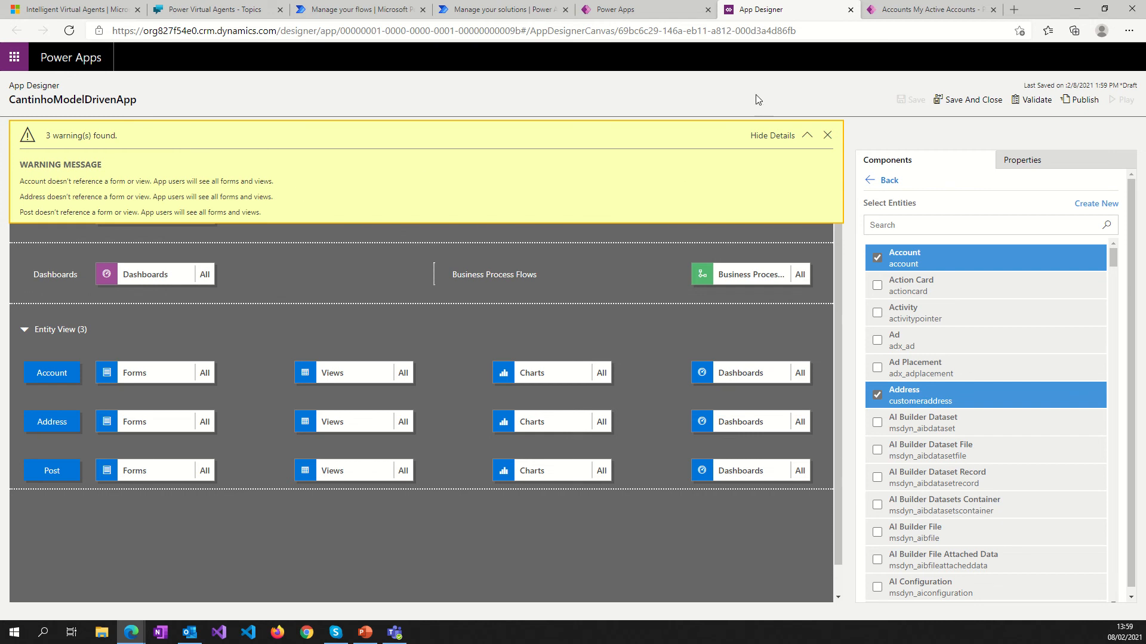
{"action": "left_click", "coordinate": [807, 135]}
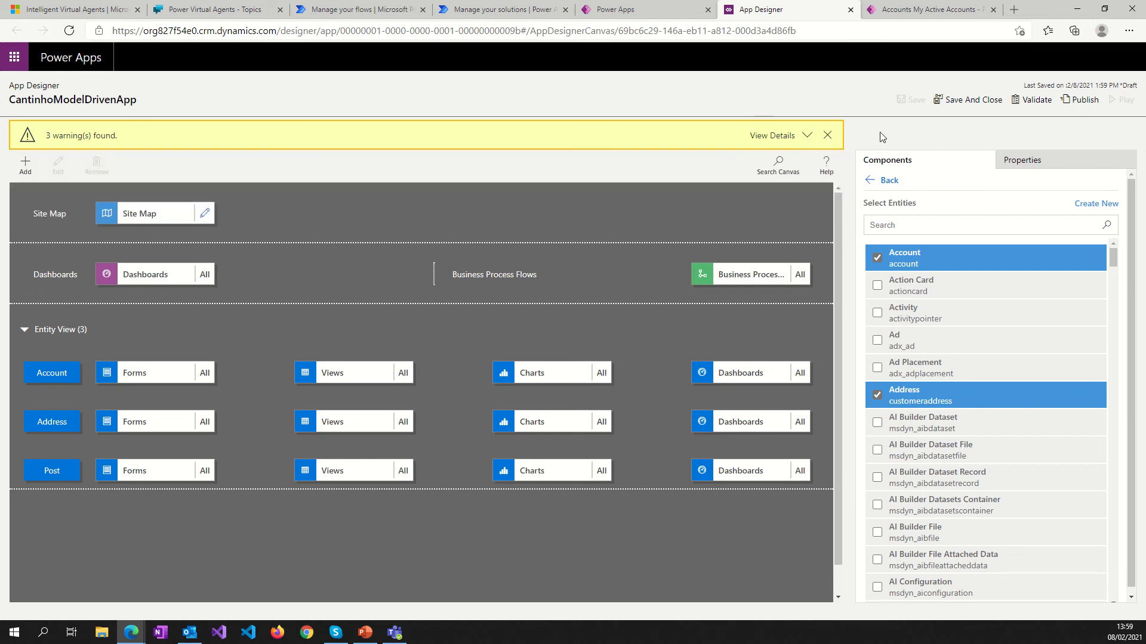
Publish CantinhoModelDrivenApp and run the published app.
{"action": "left_click", "coordinate": [1080, 102]}
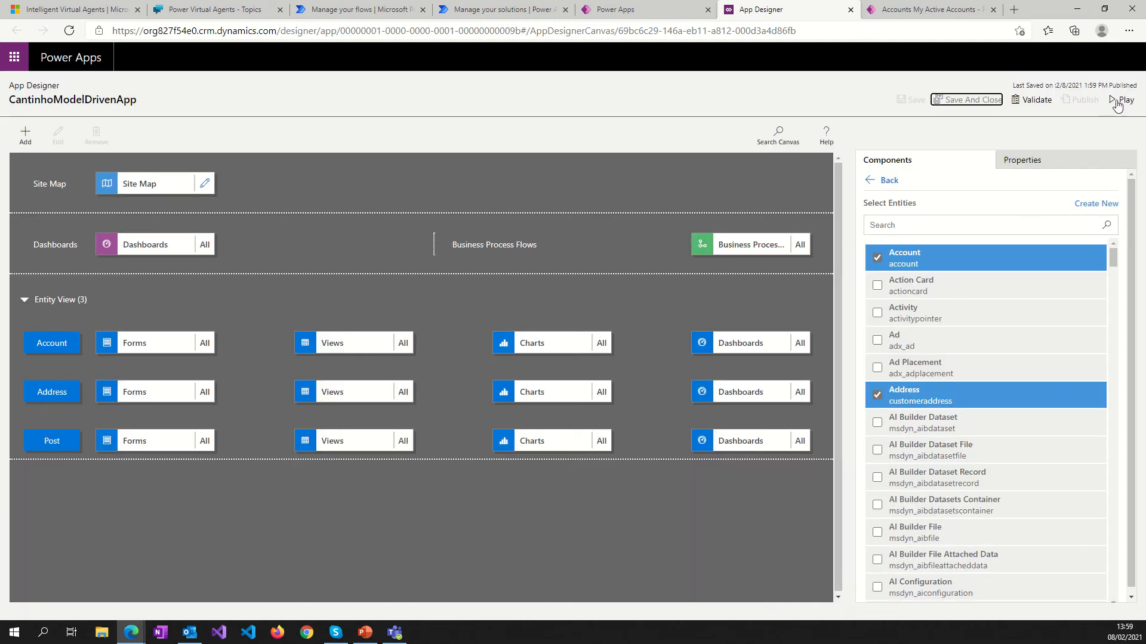
{"action": "left_click", "coordinate": [1120, 100]}
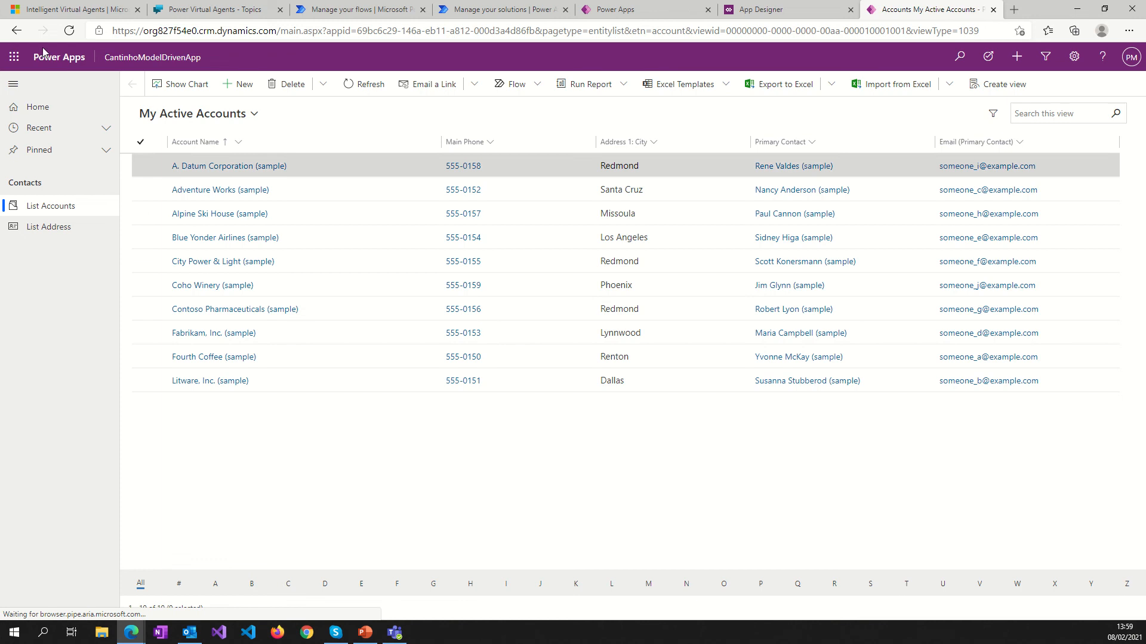
Reload the running app, switch to the Posts area and open List of my Posts.
{"action": "left_click", "coordinate": [70, 31]}
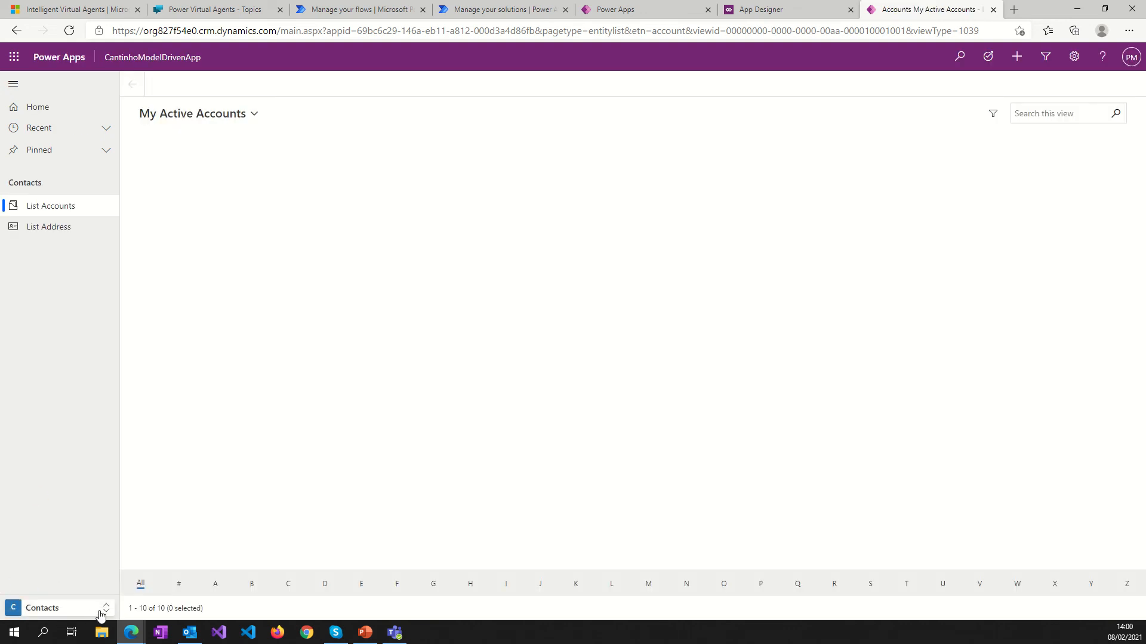
{"action": "left_click", "coordinate": [100, 615]}
{"action": "left_click", "coordinate": [50, 583]}
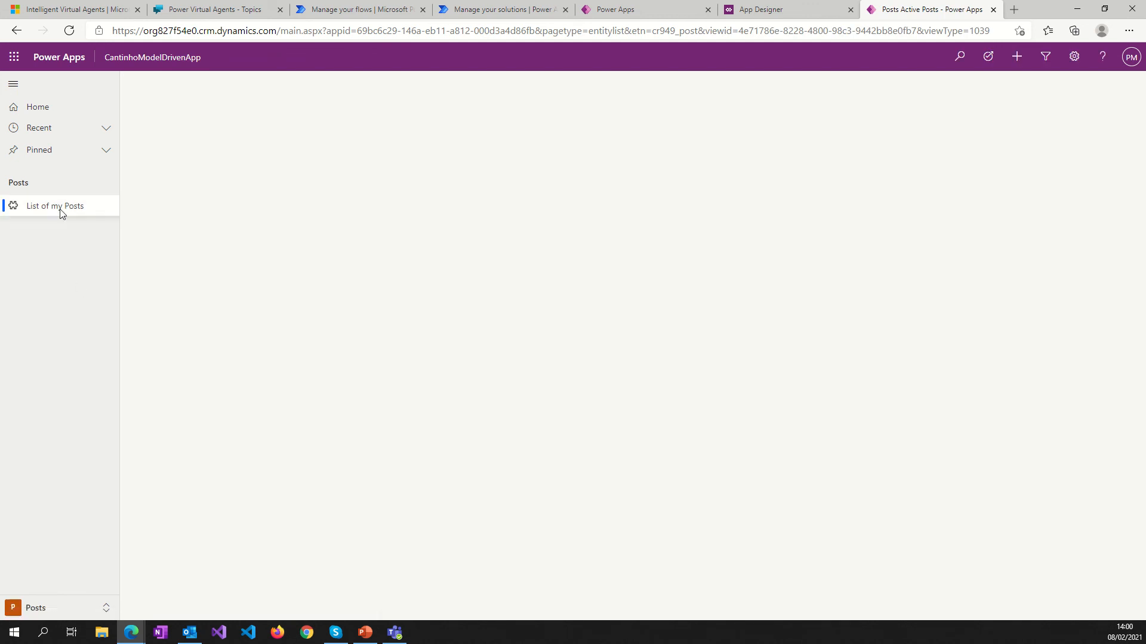
{"action": "left_click", "coordinate": [60, 209]}
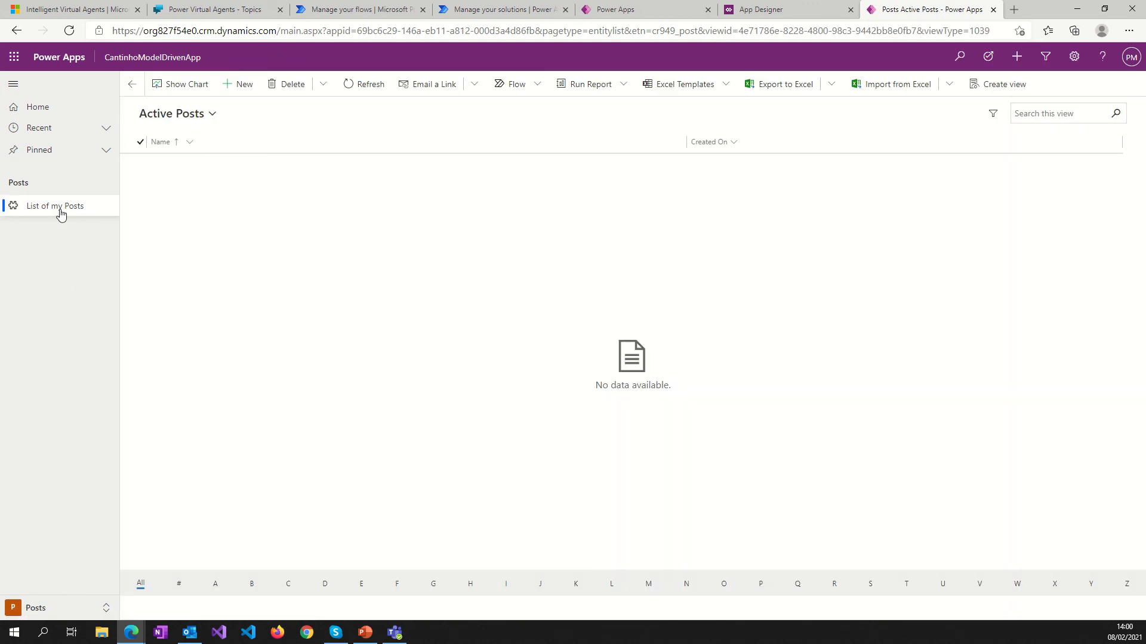
Create a post named "Cantinho Model Driven App", save it and check its related-records options.
{"action": "left_click", "coordinate": [253, 83]}
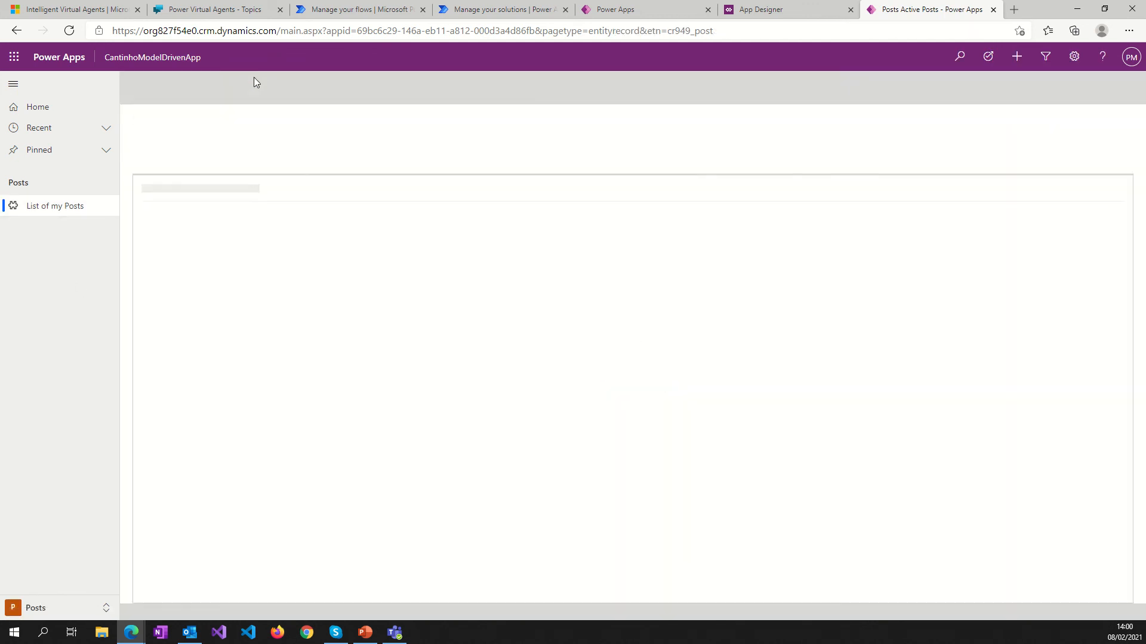
{"action": "left_click", "coordinate": [305, 169]}
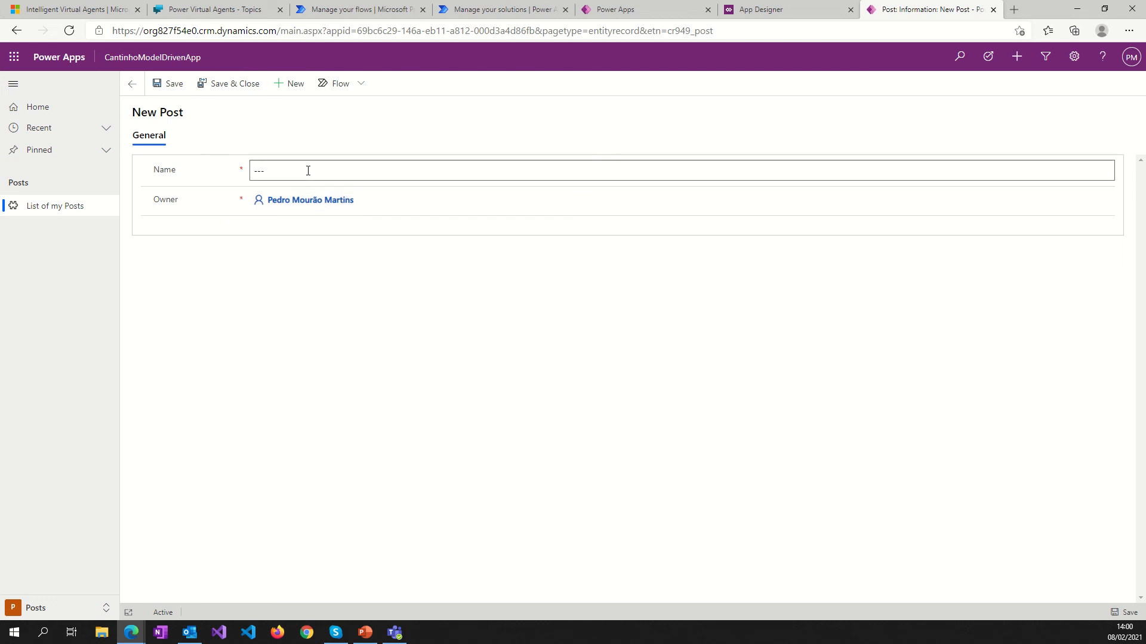
{"action": "left_click", "coordinate": [283, 170]}
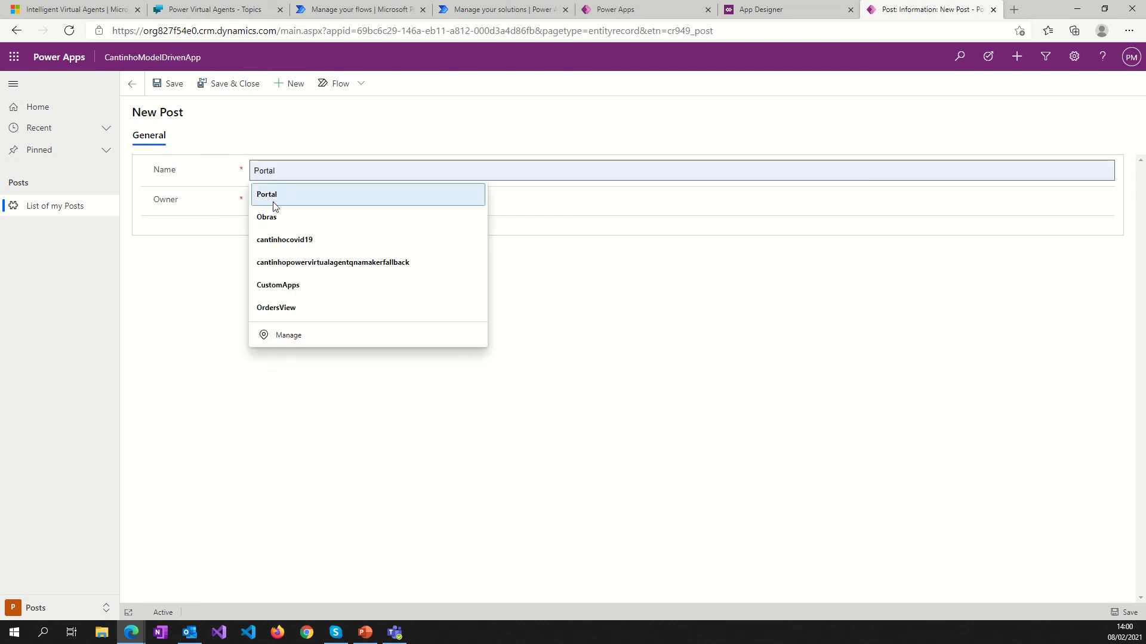
{"action": "left_click", "coordinate": [274, 195]}
{"action": "left_click_drag", "start_coordinate": [295, 173], "coordinate": [244, 169]}
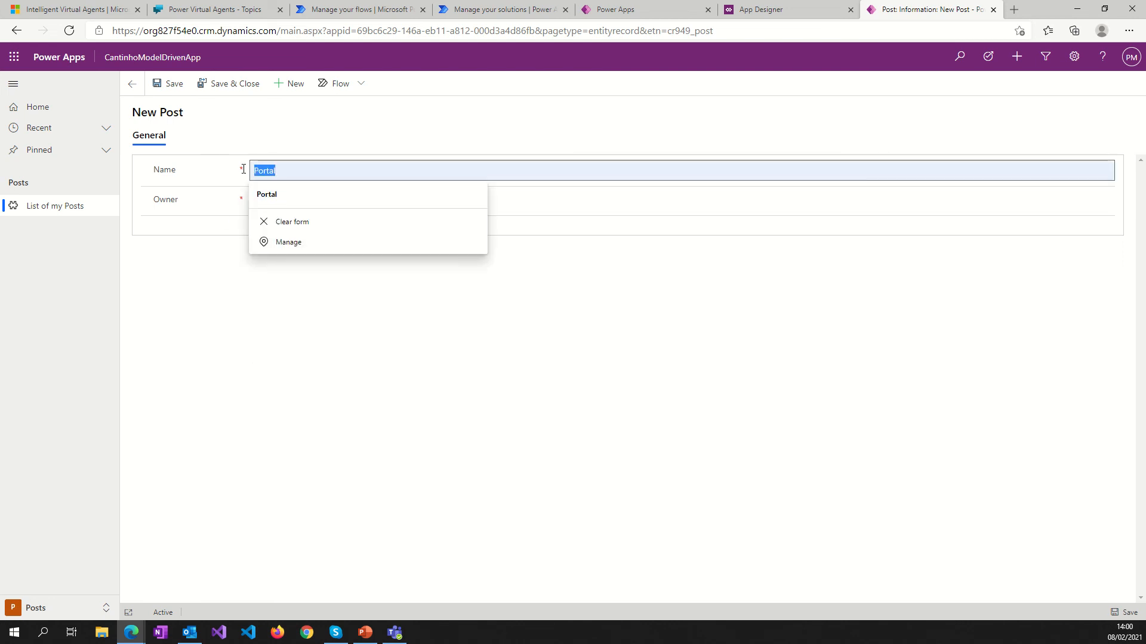
{"action": "type", "text": "Cantinho"}
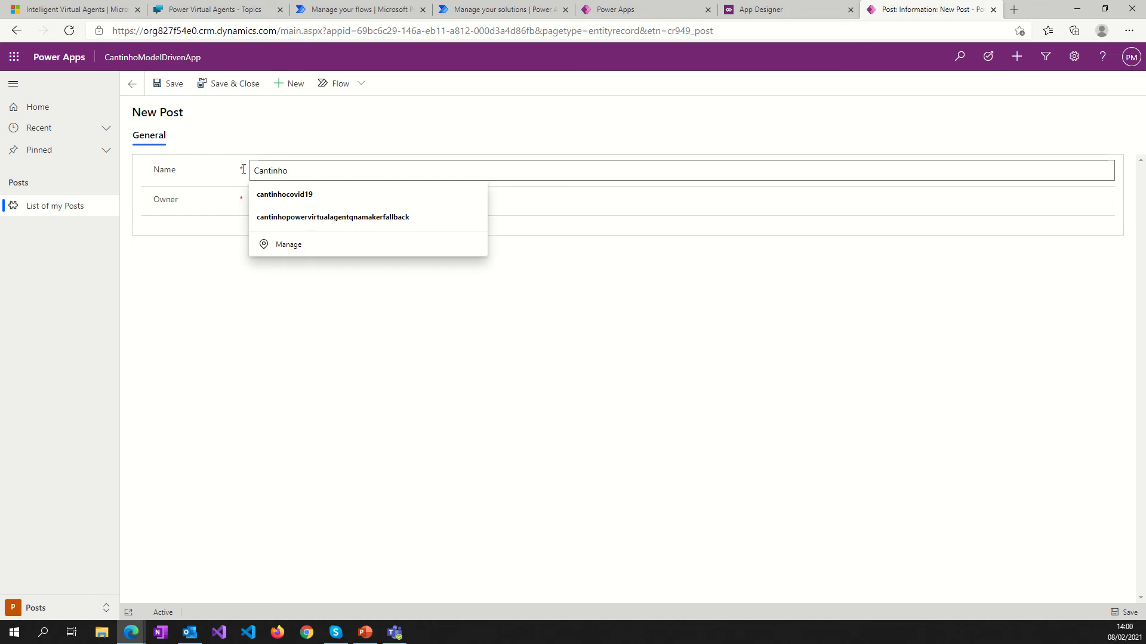
{"action": "type", "text": " M"}
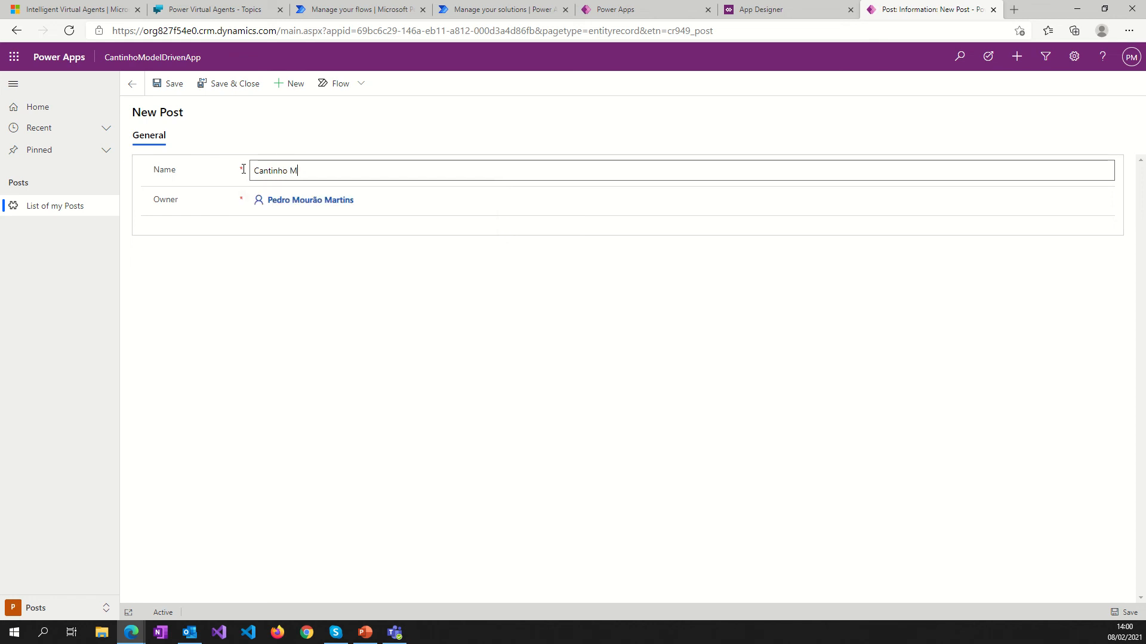
{"action": "type", "text": "odel Dri"}
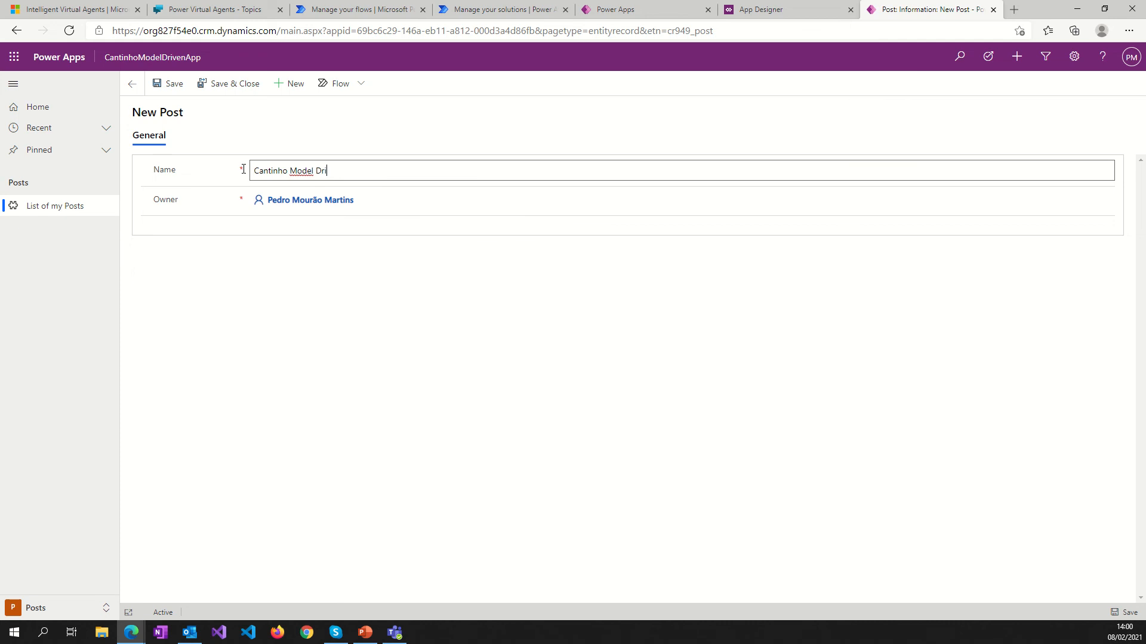
{"action": "type", "text": "ven App"}
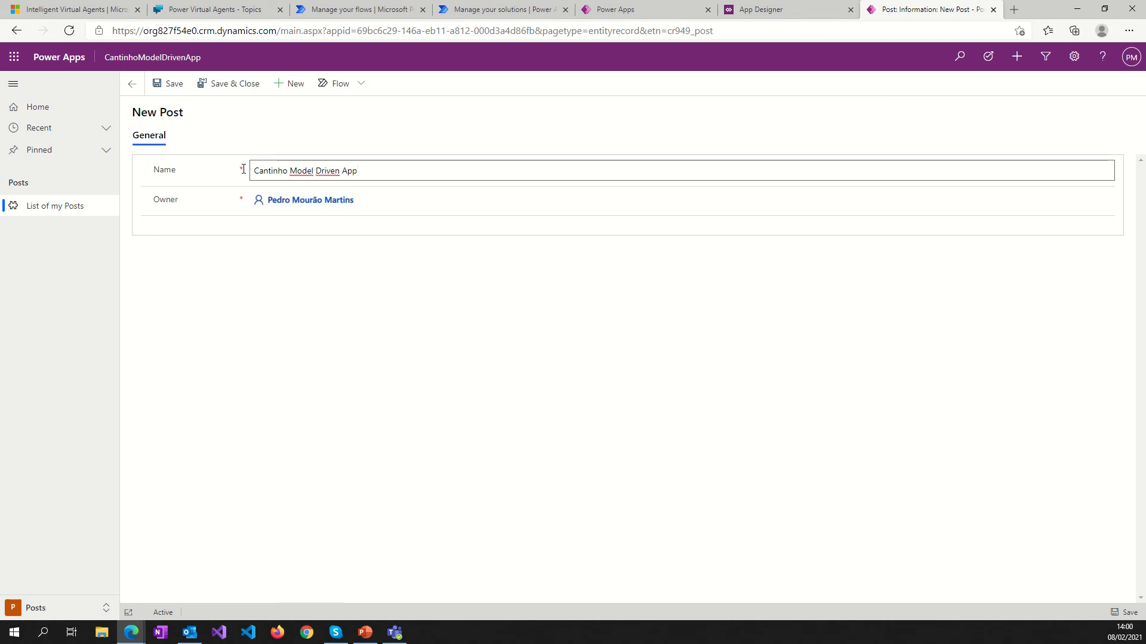
{"action": "left_click", "coordinate": [243, 273]}
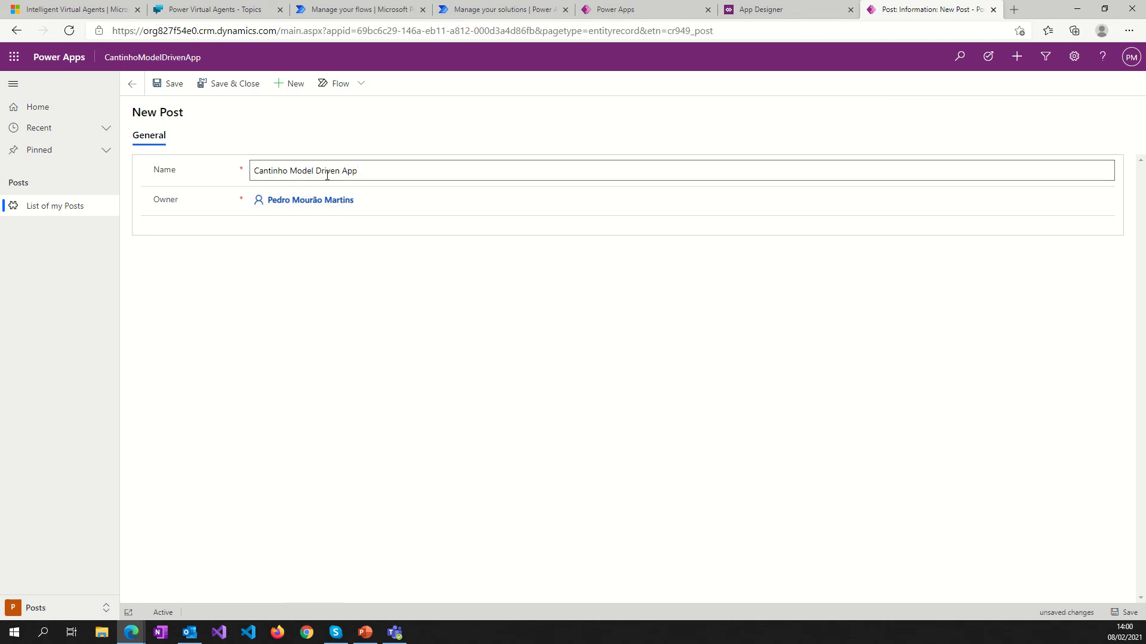
{"action": "left_click", "coordinate": [170, 85]}
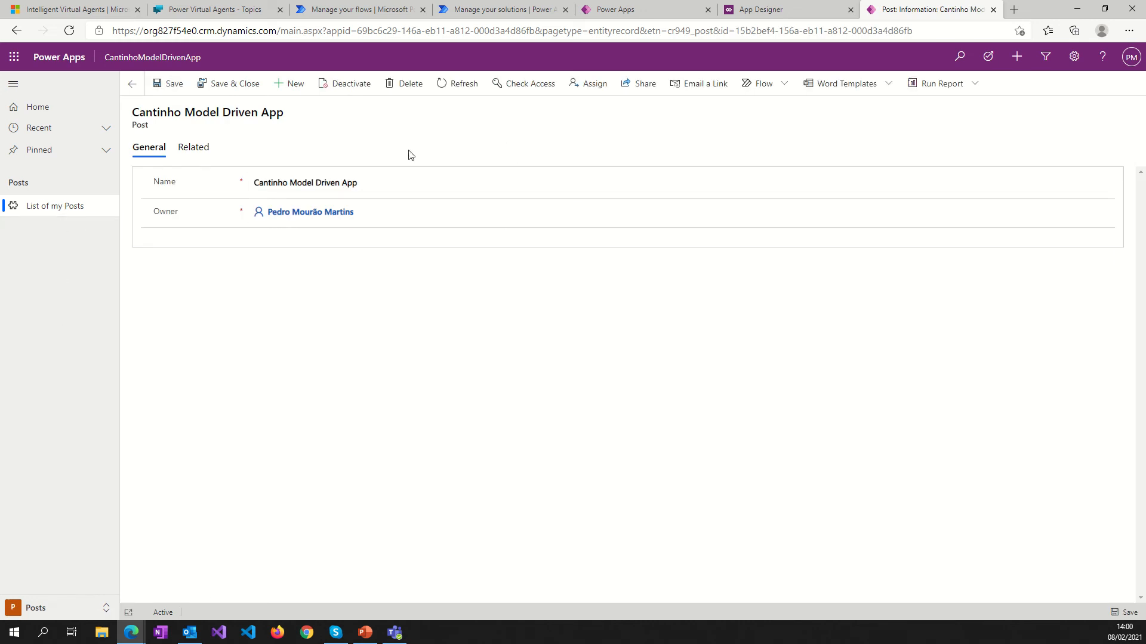
{"action": "left_click", "coordinate": [194, 147]}
{"action": "left_click", "coordinate": [269, 150]}
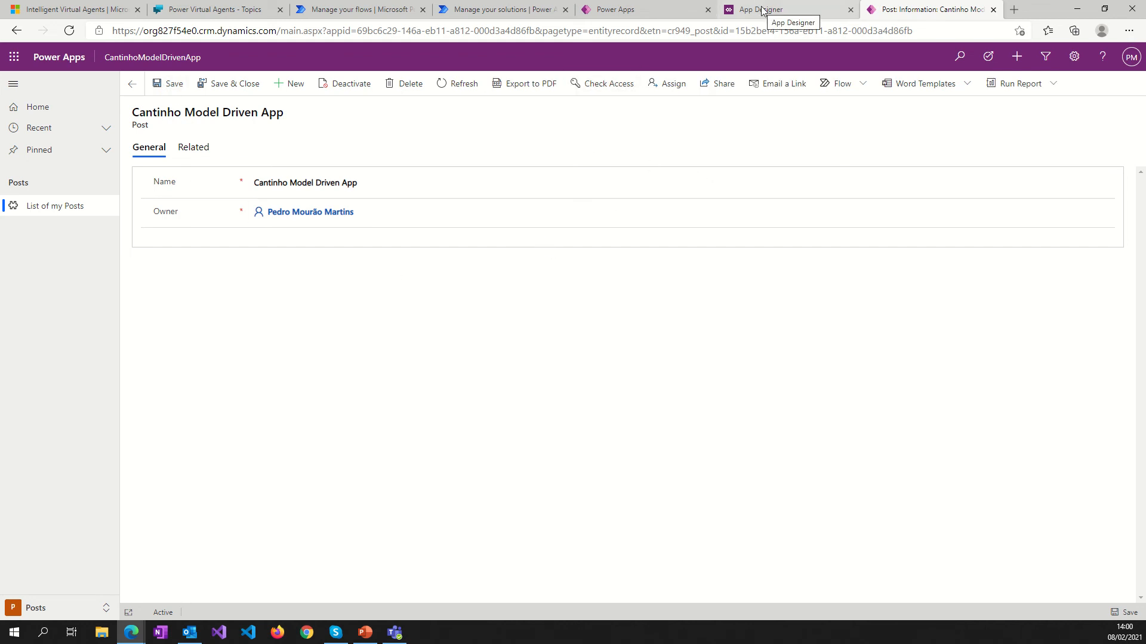
Return to the App Designer, include the Post entity's main and quick view Information forms, and save the app.
{"action": "left_click", "coordinate": [665, 8]}
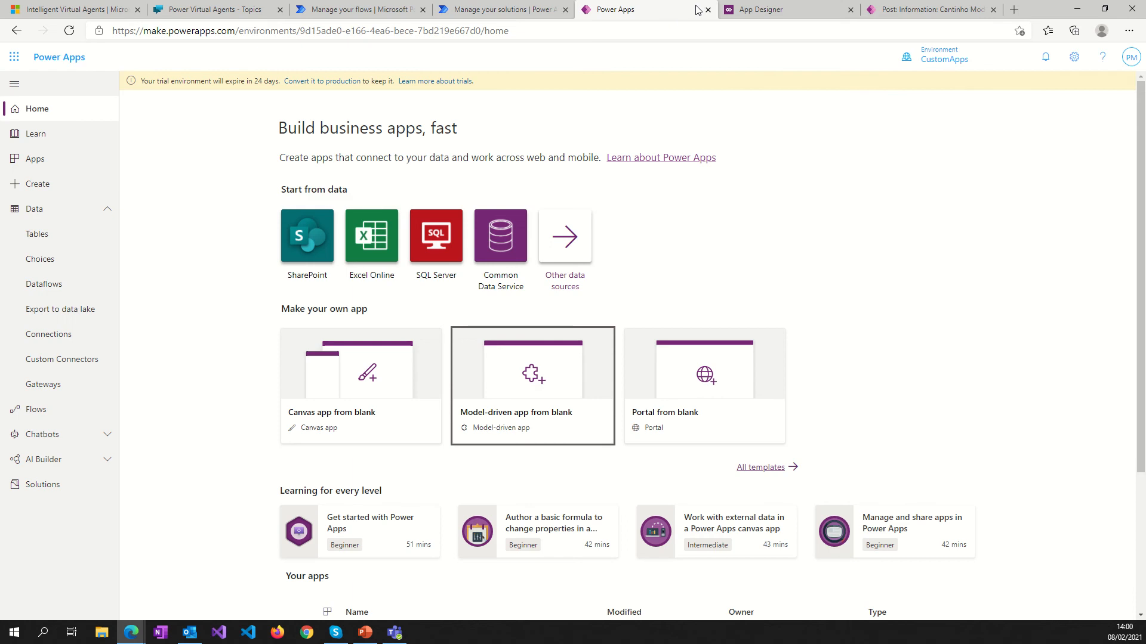
{"action": "left_click", "coordinate": [759, 16]}
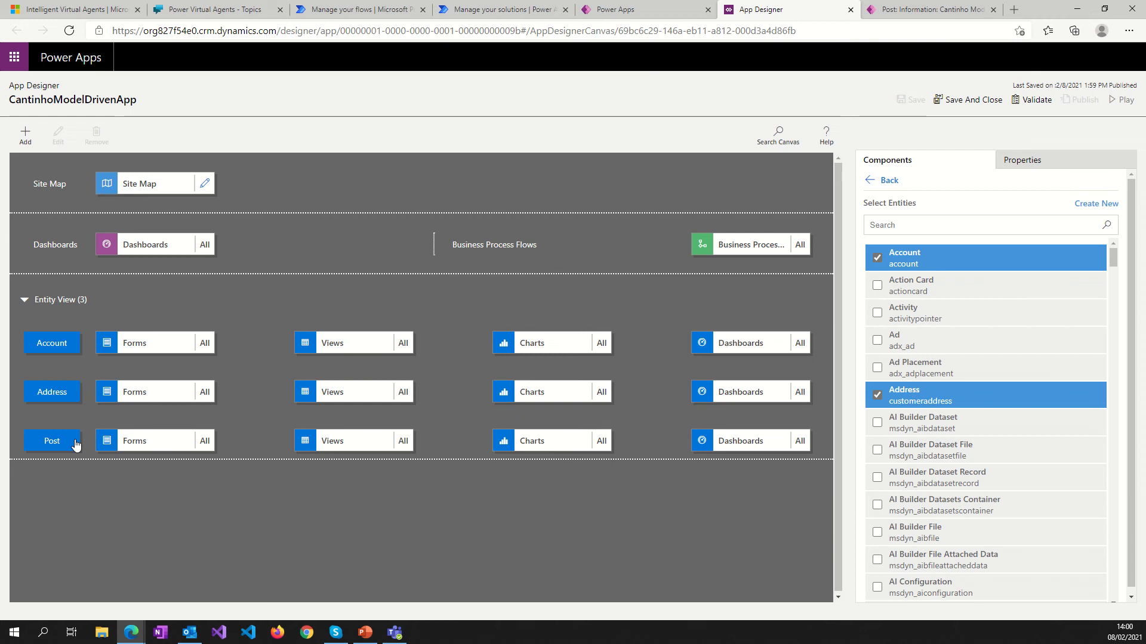
{"action": "left_click", "coordinate": [76, 445]}
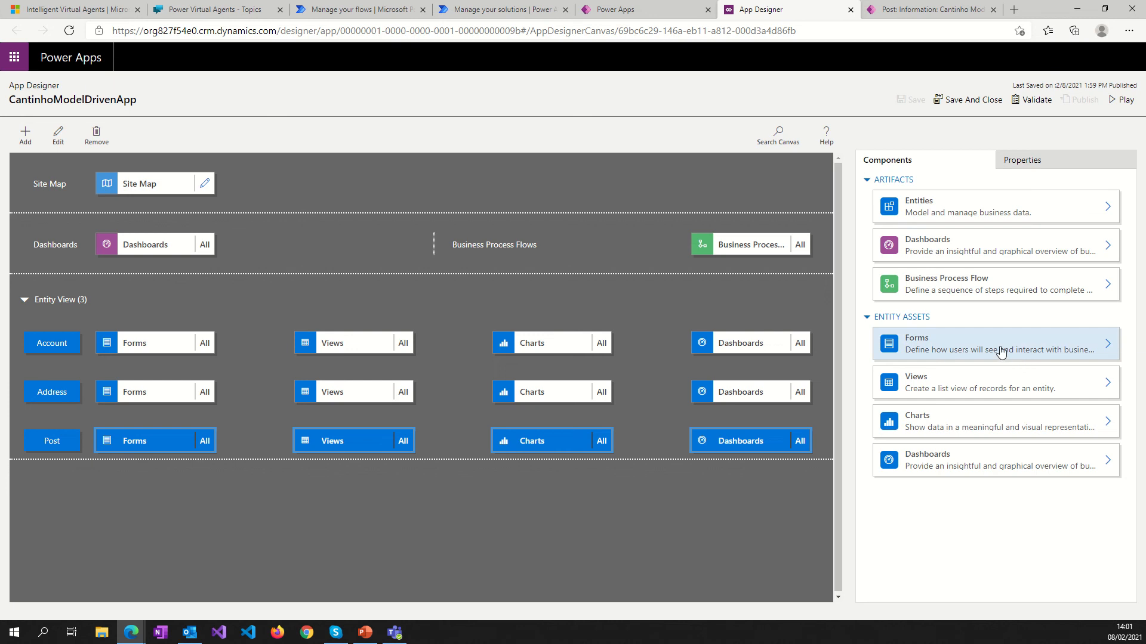
{"action": "left_click_drag", "start_coordinate": [1001, 351], "coordinate": [323, 391]}
{"action": "left_click", "coordinate": [1109, 347]}
{"action": "left_click", "coordinate": [1108, 348]}
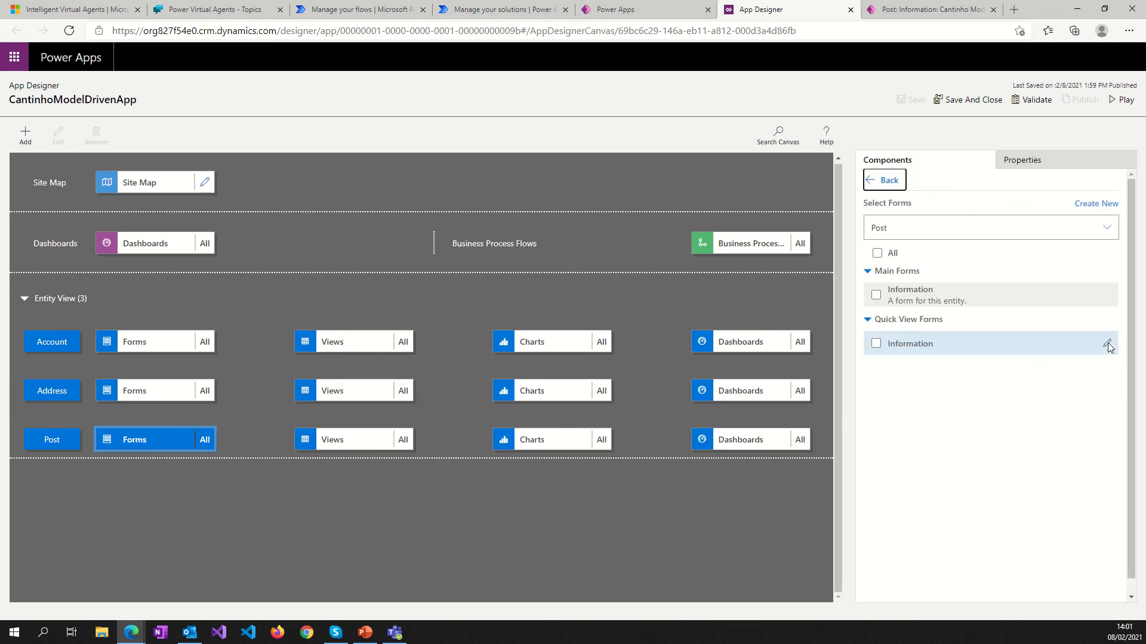
{"action": "left_click", "coordinate": [876, 296]}
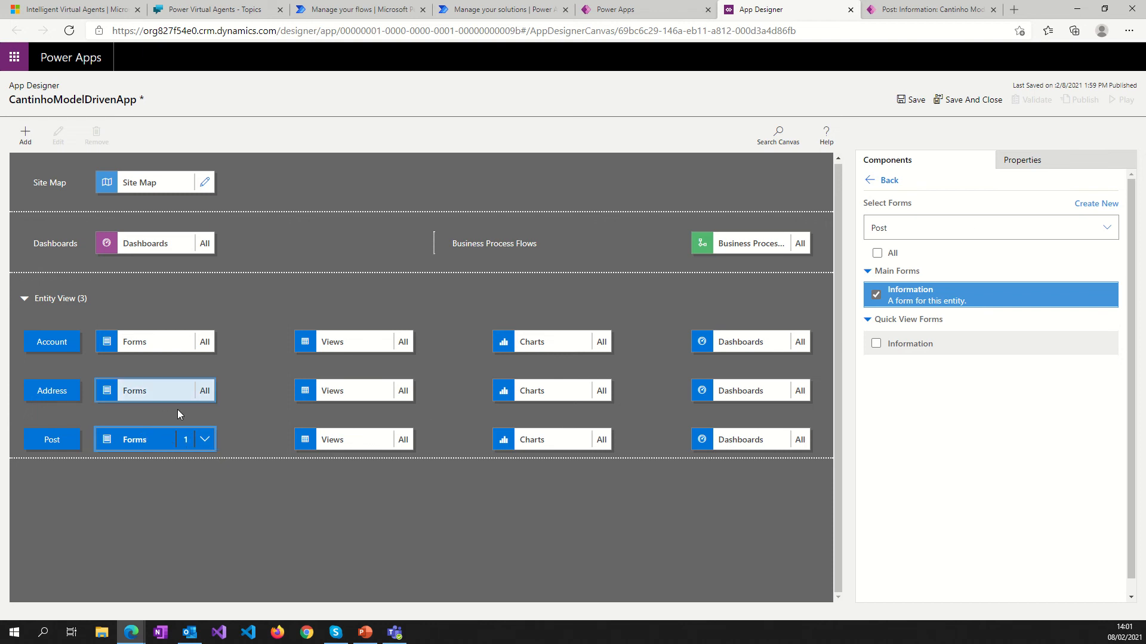
{"action": "left_click", "coordinate": [876, 344]}
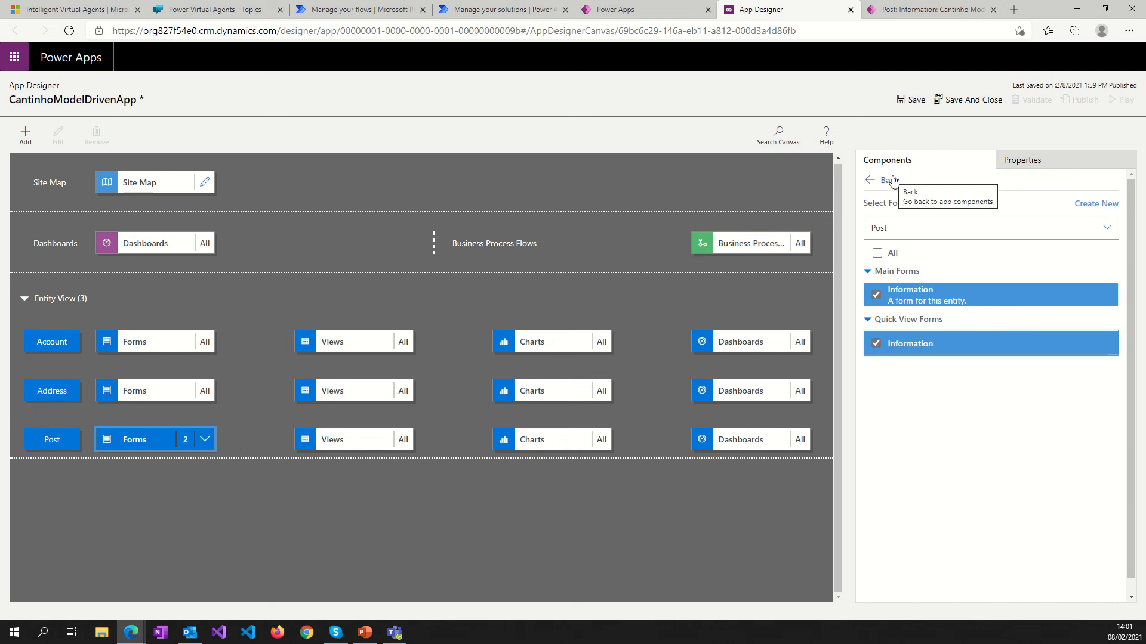
{"action": "left_click", "coordinate": [910, 102]}
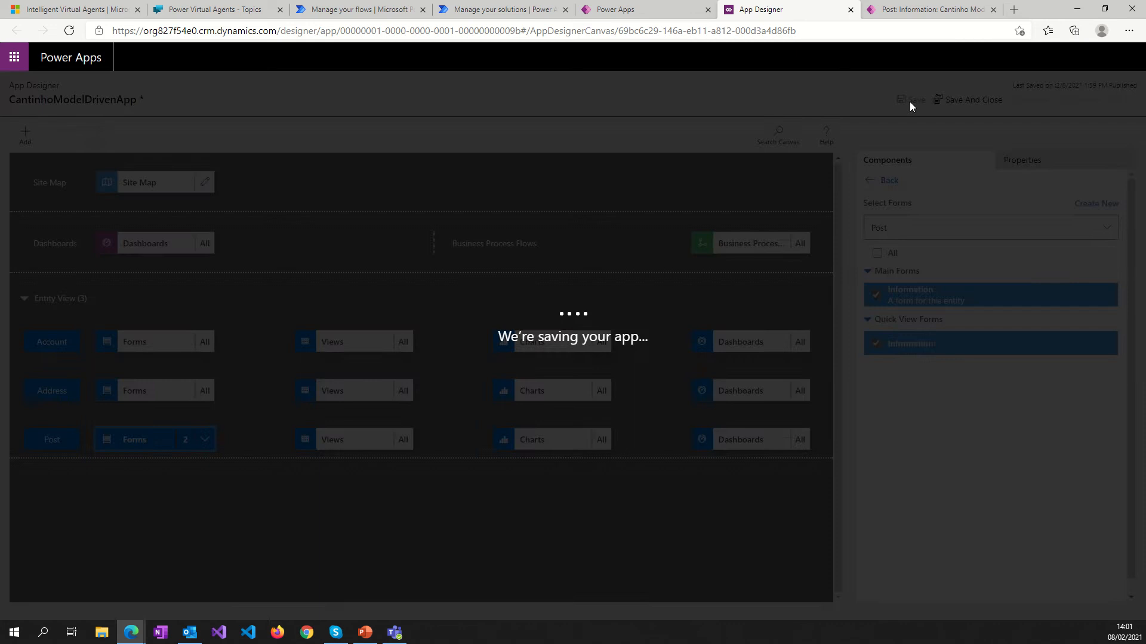
Create a new view for the Post entity and check the properties of its Name column.
{"action": "left_click", "coordinate": [334, 441]}
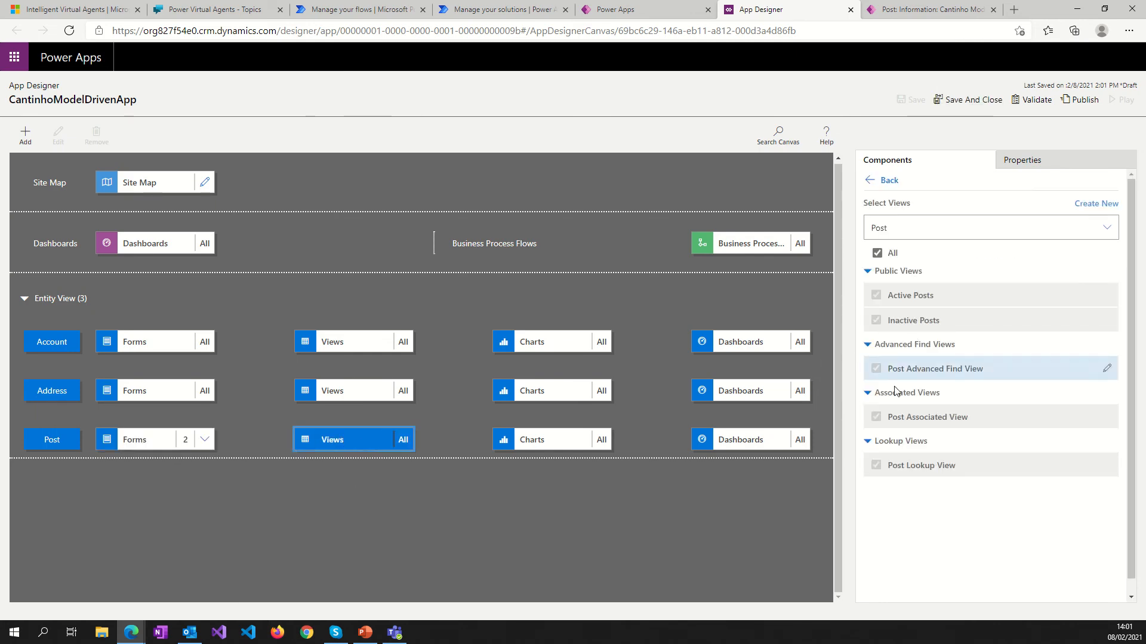
{"action": "left_click", "coordinate": [1095, 204]}
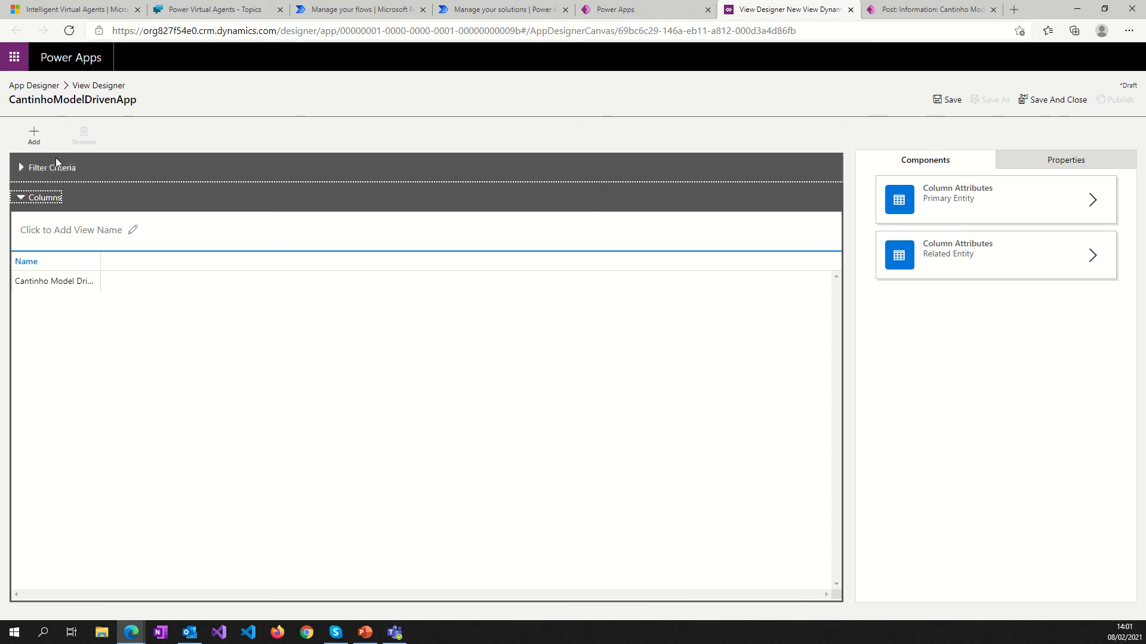
{"action": "left_click", "coordinate": [64, 264]}
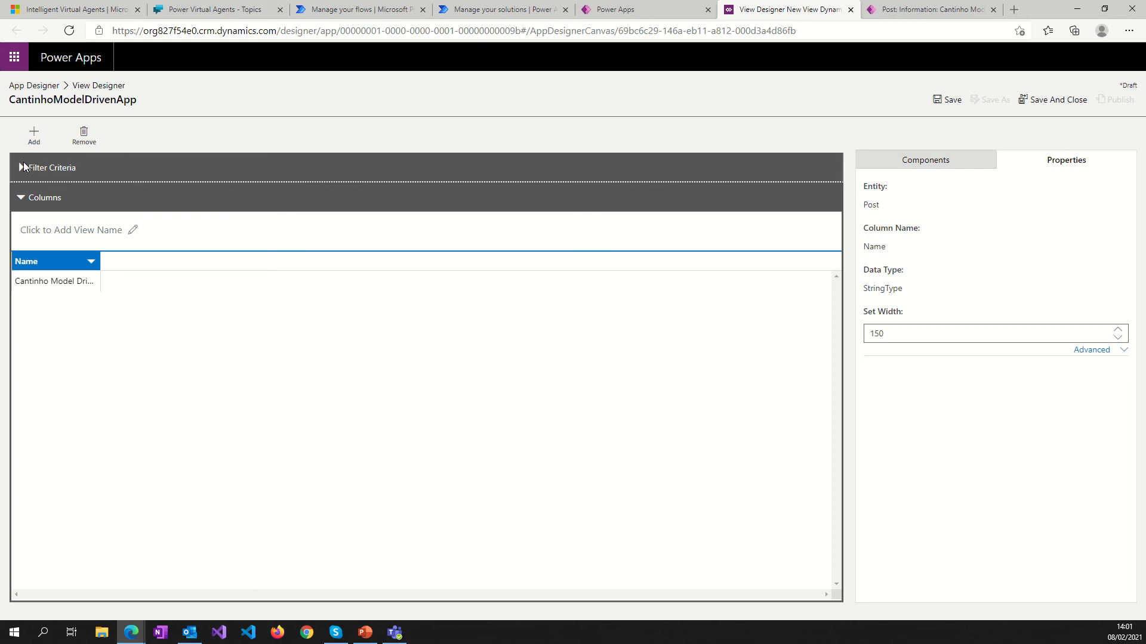
{"action": "left_click", "coordinate": [23, 163]}
{"action": "left_click", "coordinate": [20, 169]}
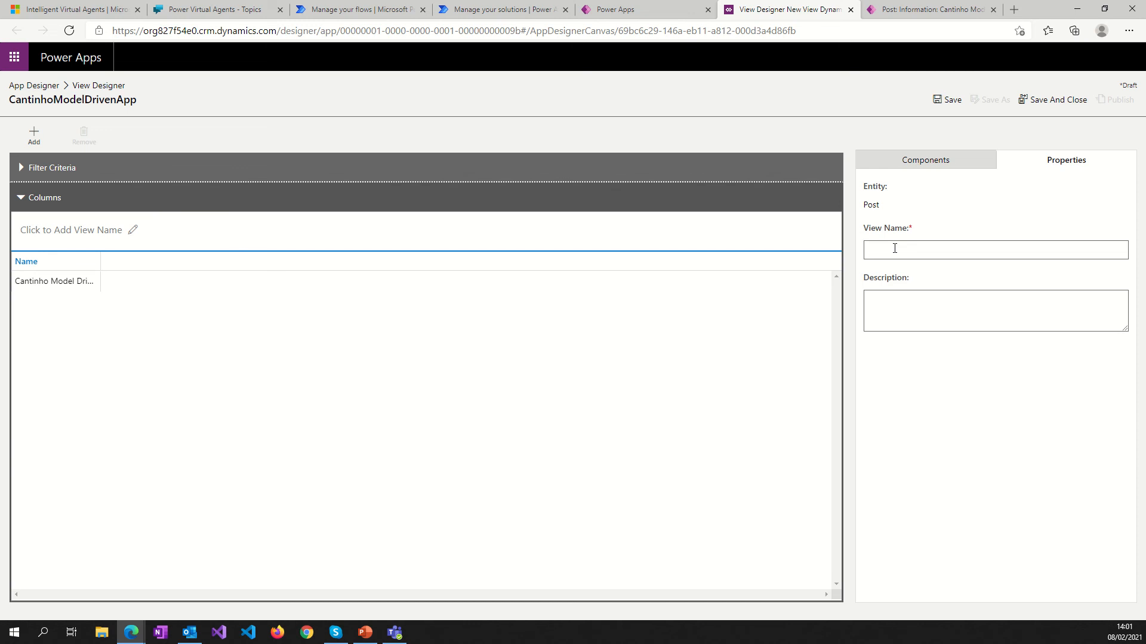
Name the new Post view "My custom viw Posts" and save it.
{"action": "type", "text": "My Posts"}
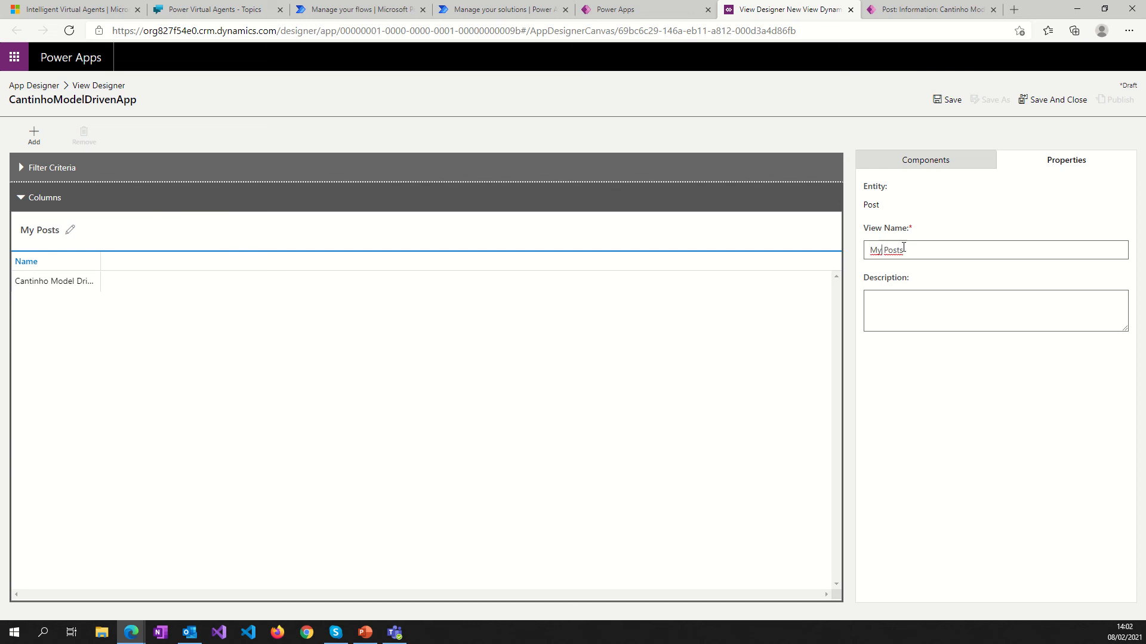
{"action": "type", "text": " vi"}
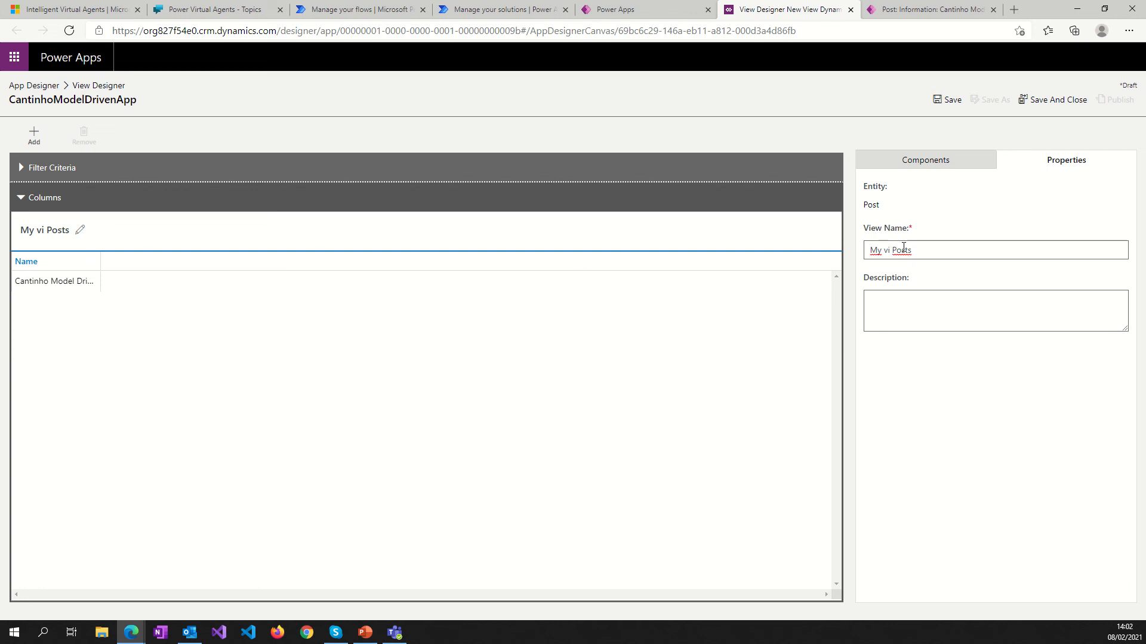
{"action": "type", "text": "ew"}
{"action": "key", "text": "BackSpace"}
{"action": "key", "text": "BackSpace"}
{"action": "key", "text": "BackSpace"}
{"action": "key", "text": "BackSpace"}
{"action": "key", "text": "BackSpace"}
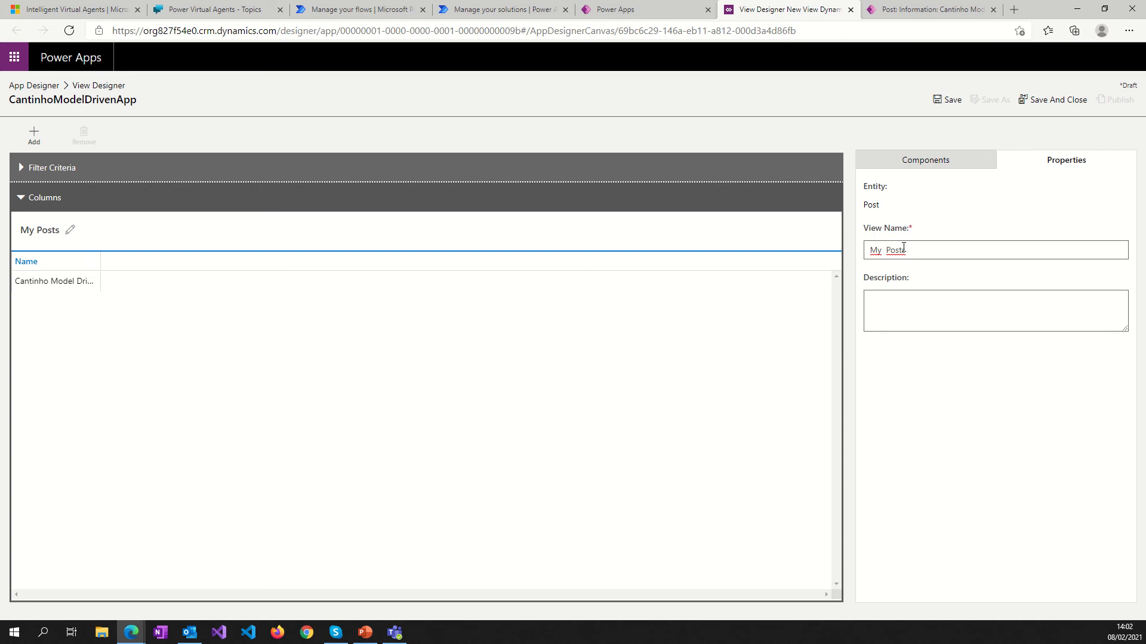
{"action": "type", "text": "custom "}
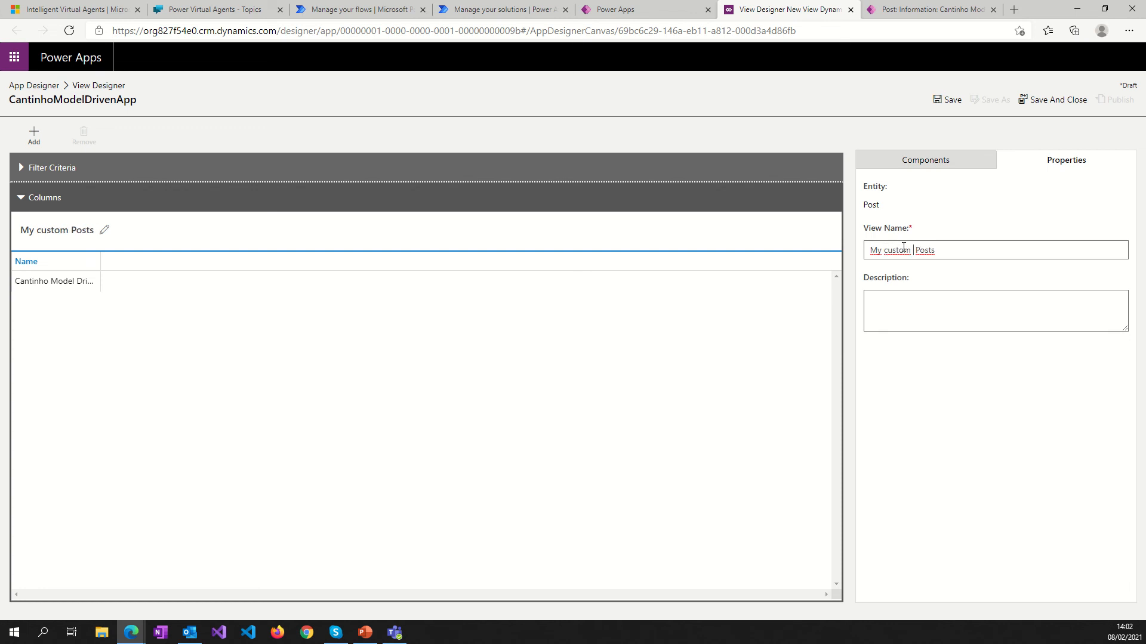
{"action": "type", "text": "viw"}
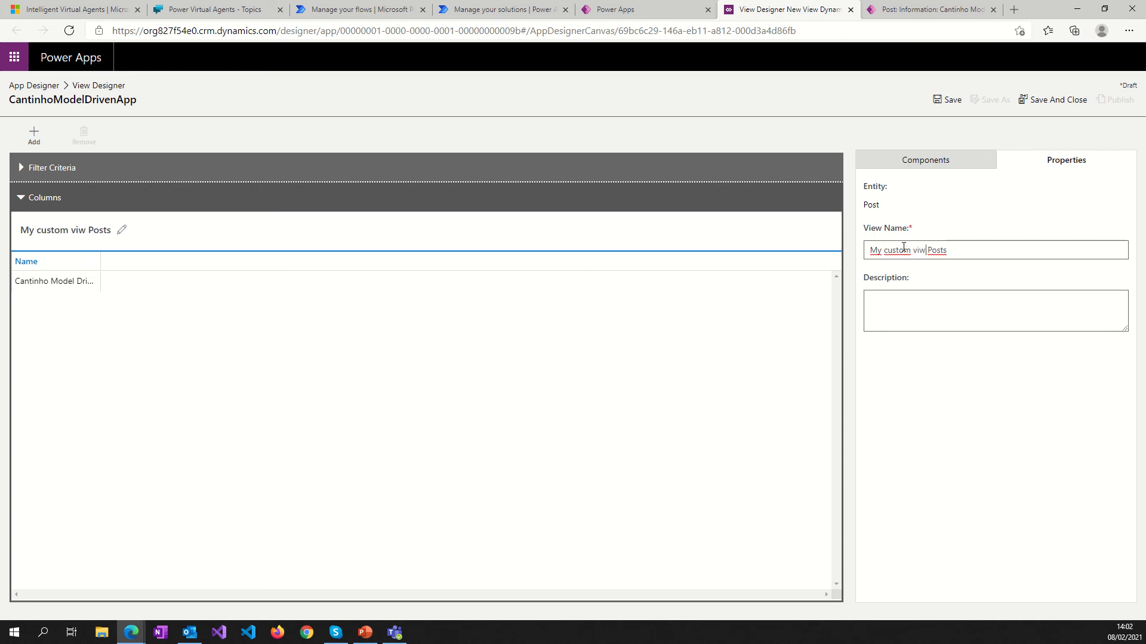
{"action": "left_click", "coordinate": [948, 101]}
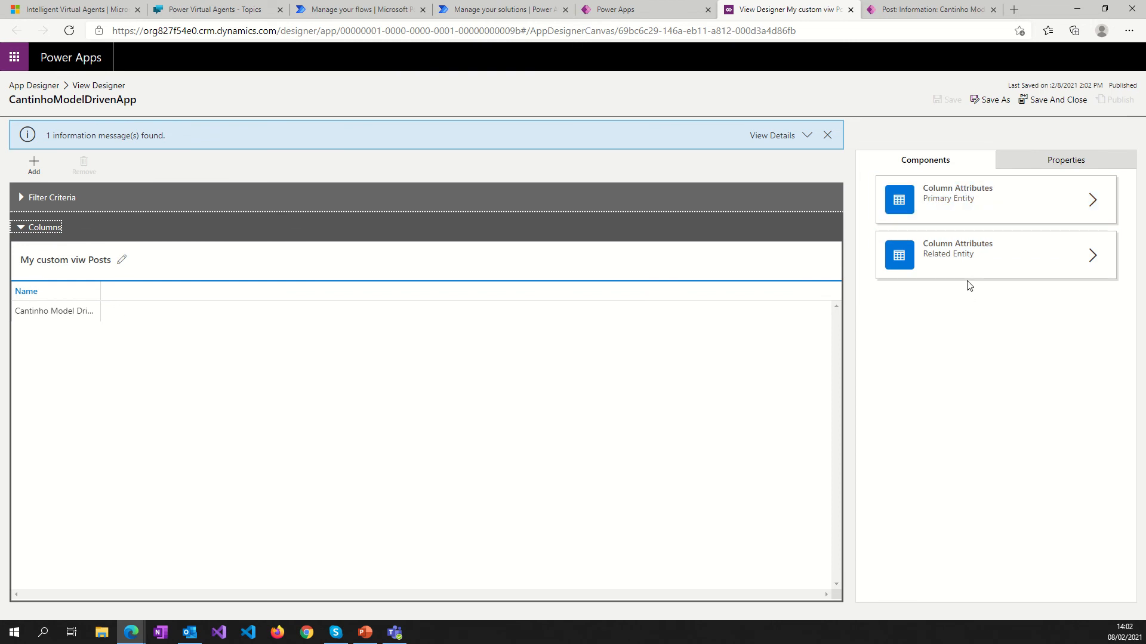
Examine the related-entity column attributes available through Created By (User), then return to the component list.
{"action": "left_click", "coordinate": [985, 265]}
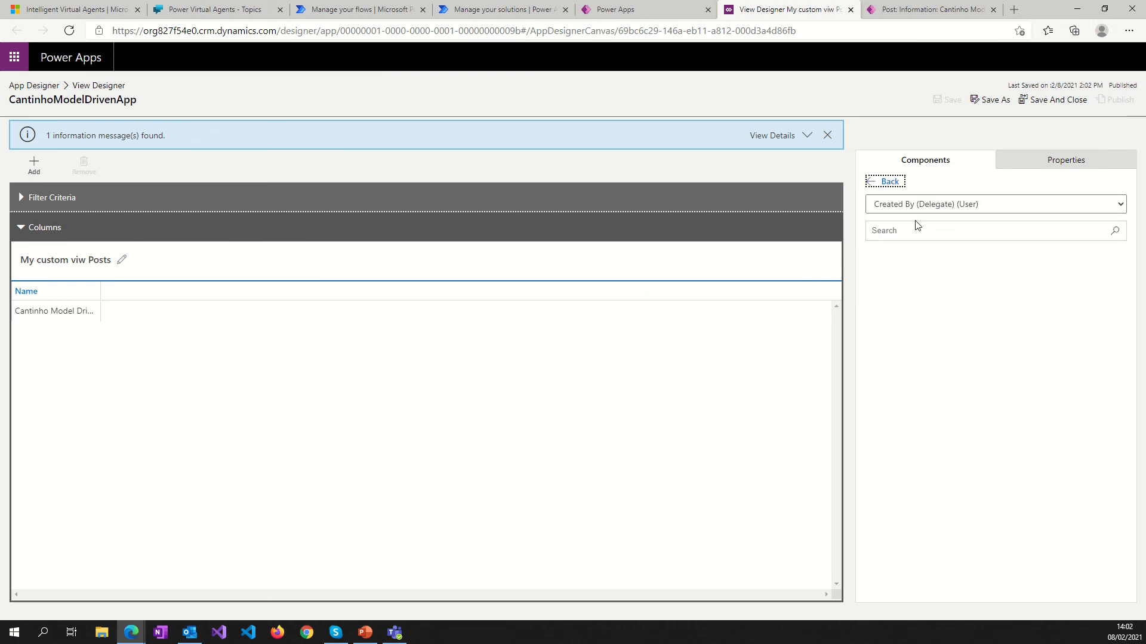
{"action": "left_click", "coordinate": [984, 206]}
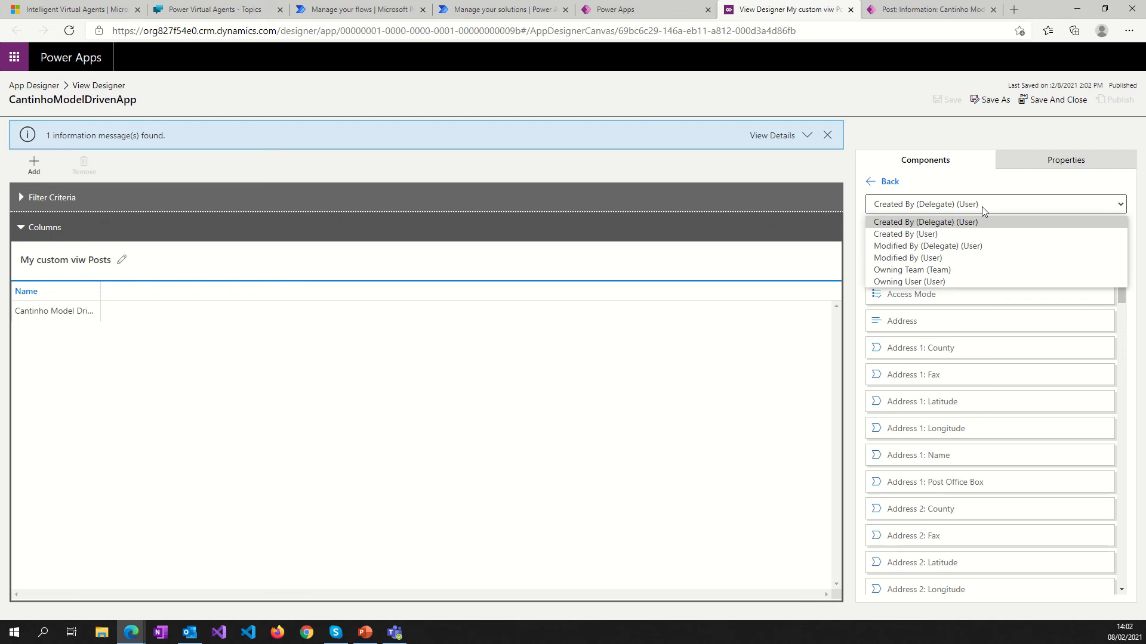
{"action": "left_click", "coordinate": [904, 234]}
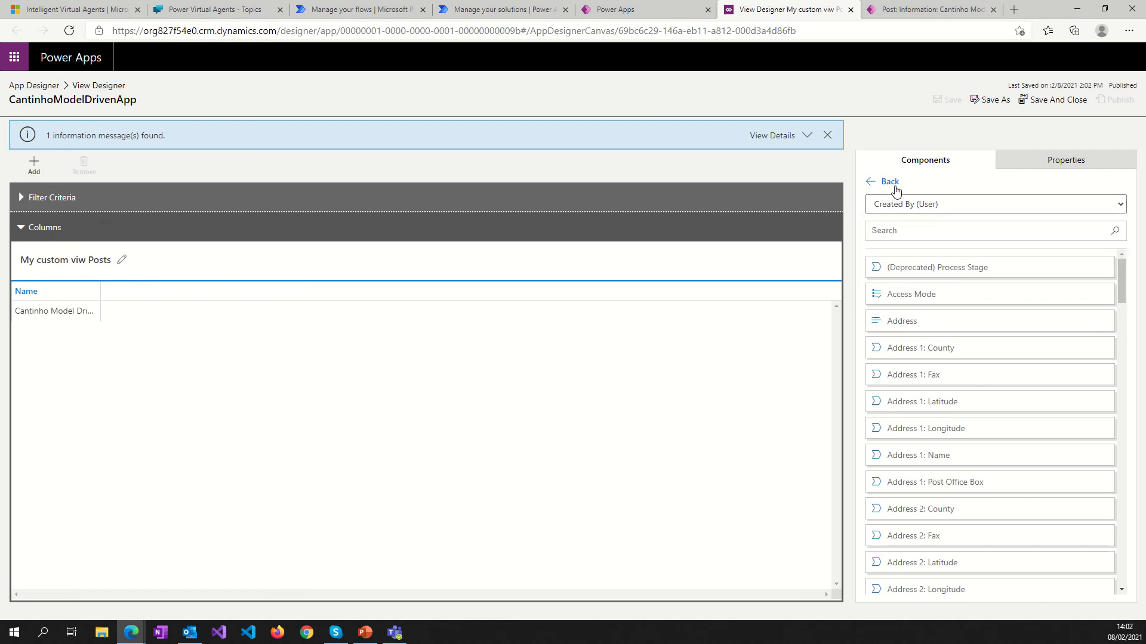
{"action": "left_click", "coordinate": [894, 185]}
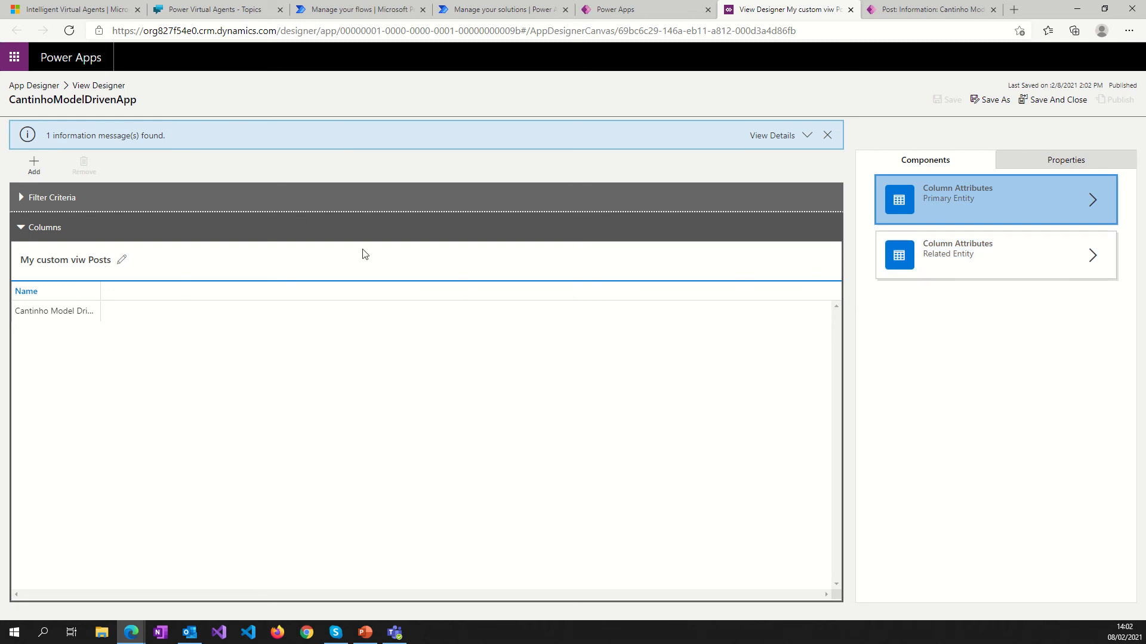
Correct the Post view's name to "My custom view Posts".
{"action": "left_click", "coordinate": [122, 259]}
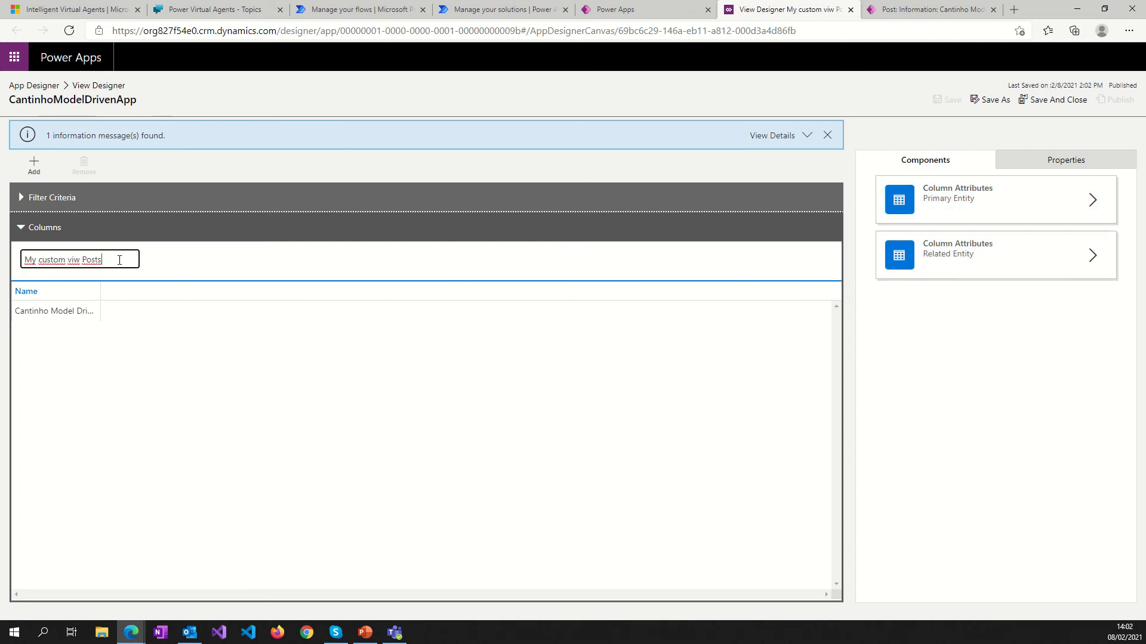
{"action": "left_click", "coordinate": [73, 259]}
{"action": "type", "text": "e"}
{"action": "key", "text": "Return"}
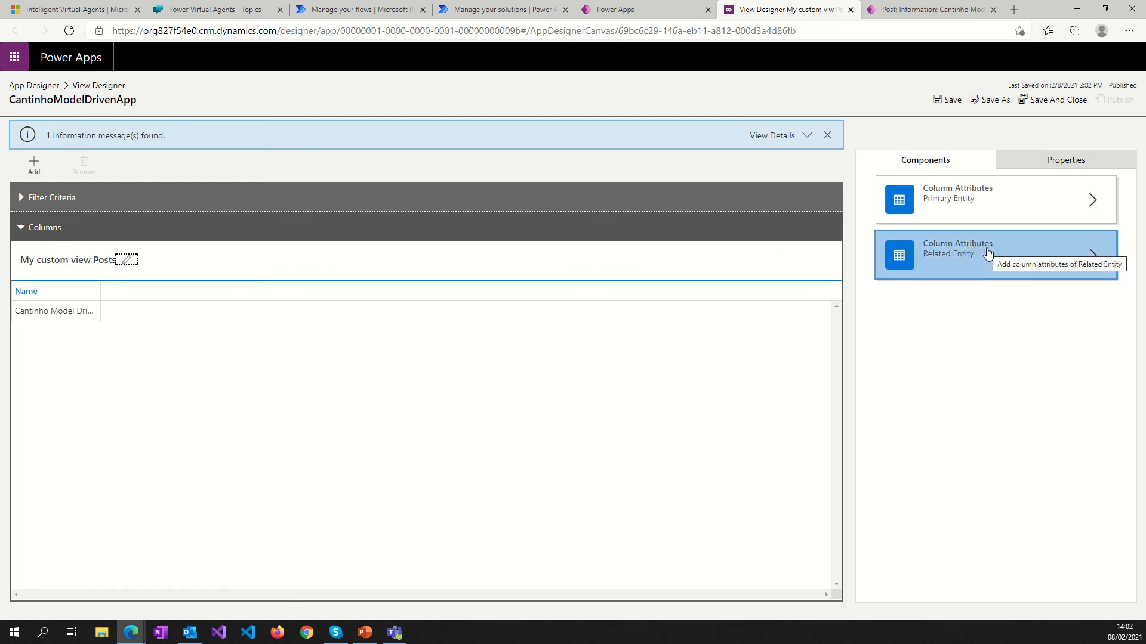
Add the Created By and Address 1: County columns to the view from the related Created By (Delegate) (User) entity.
{"action": "left_click", "coordinate": [987, 253]}
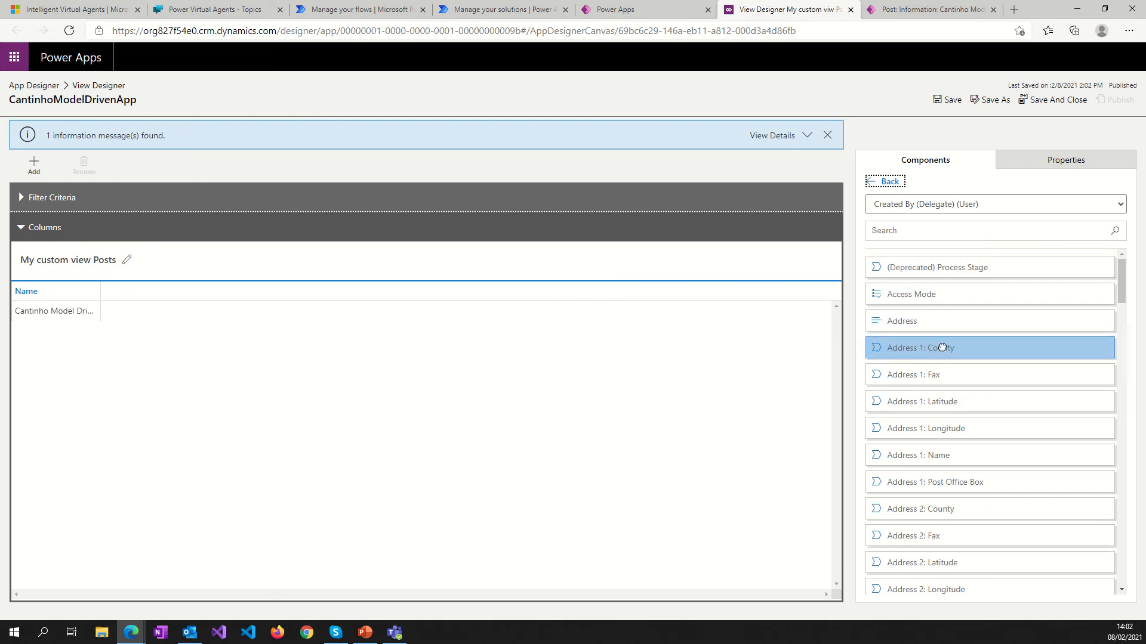
{"action": "left_click_drag", "start_coordinate": [942, 348], "coordinate": [527, 372]}
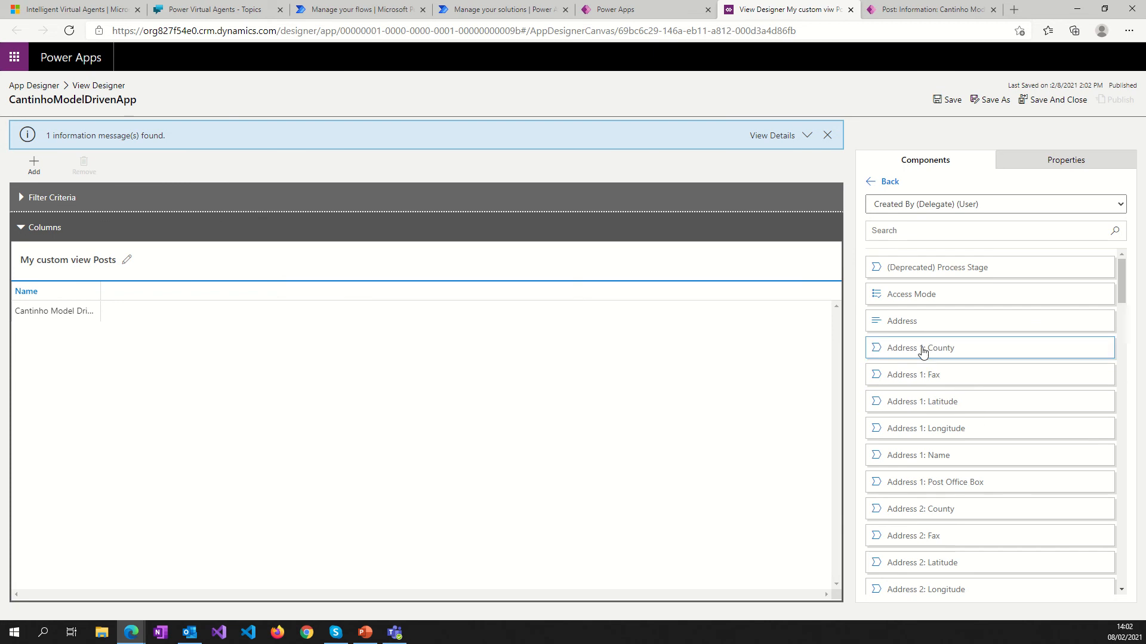
{"action": "left_click_drag", "start_coordinate": [929, 350], "coordinate": [588, 338]}
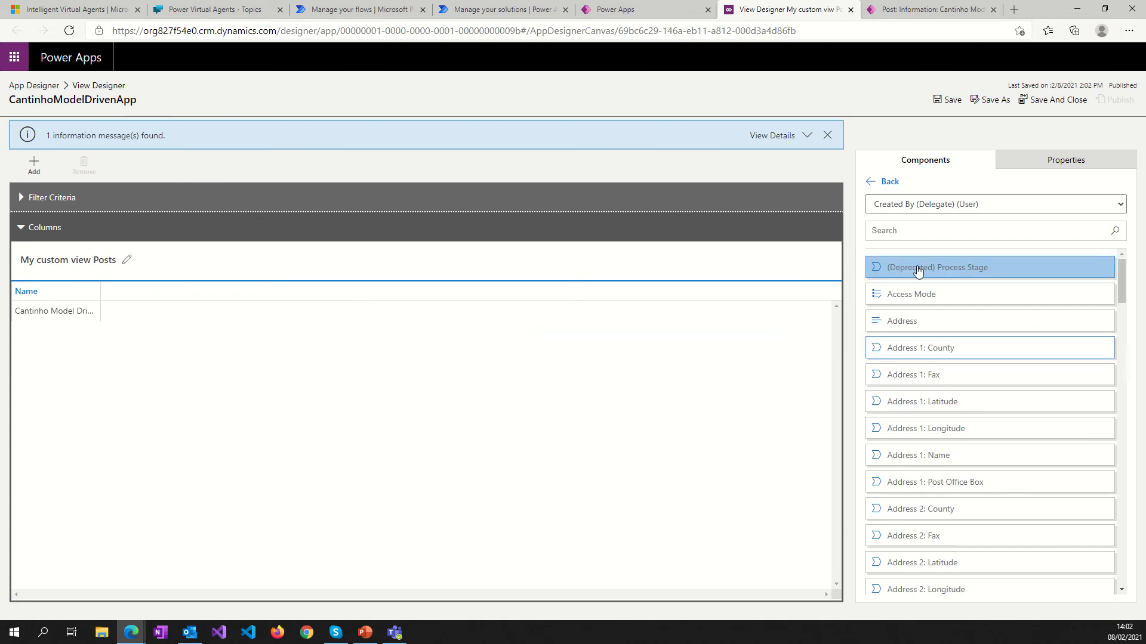
{"action": "left_click_drag", "start_coordinate": [919, 268], "coordinate": [788, 248]}
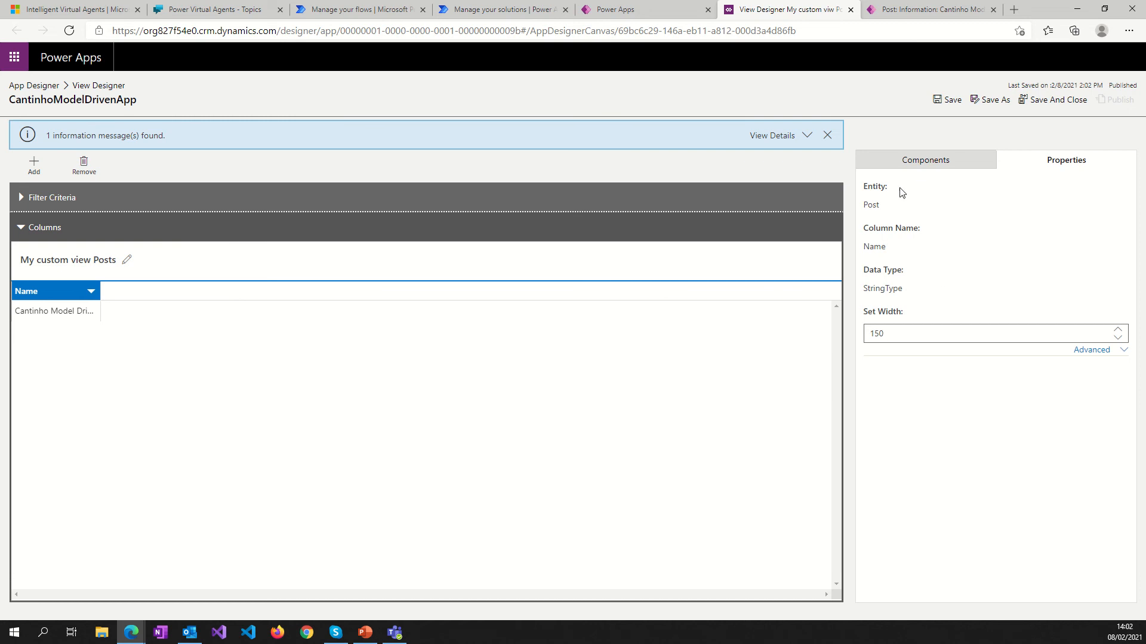
{"action": "left_click", "coordinate": [907, 165]}
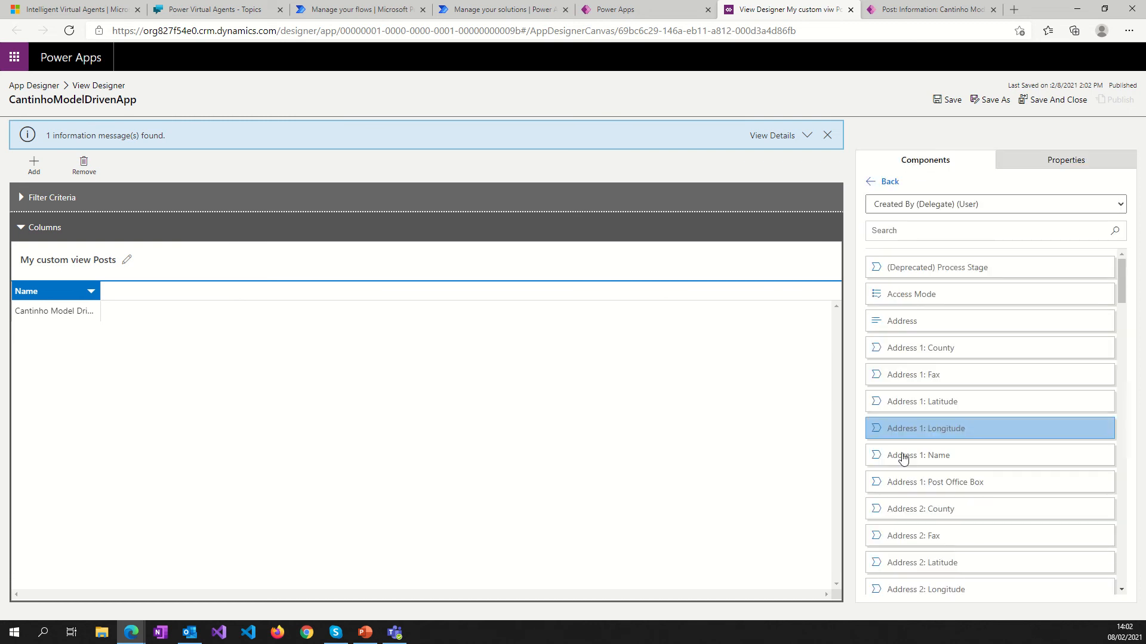
{"action": "scroll", "coordinate": [903, 459], "scroll_direction": "down", "scroll_amount": 8}
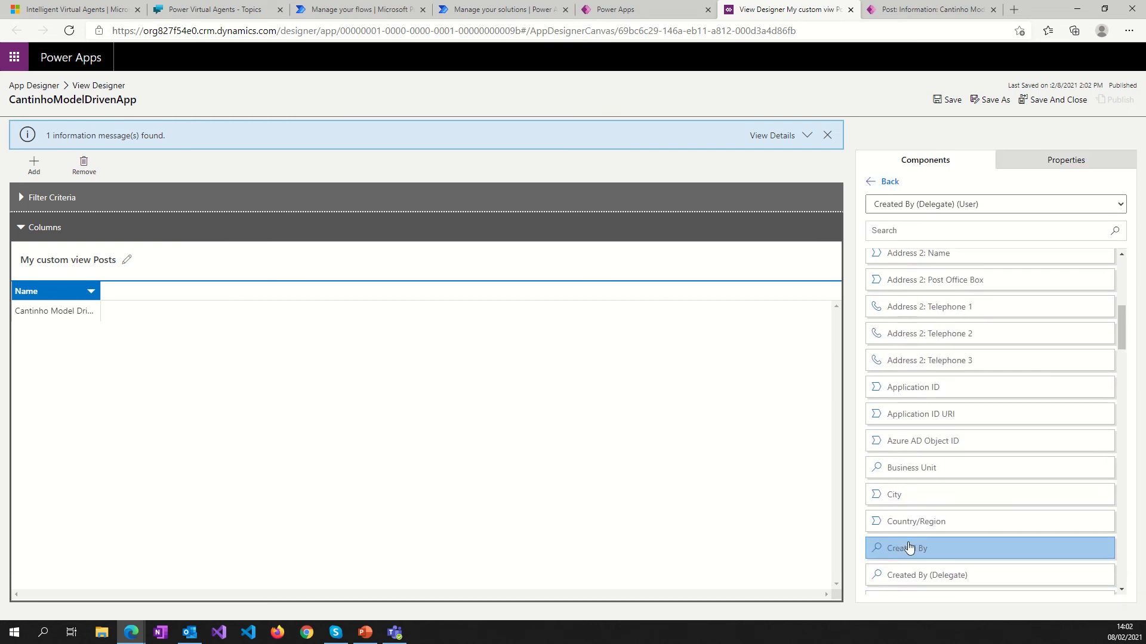
{"action": "mouse_move", "coordinate": [895, 548]}
{"action": "left_mouse_down"}
{"action": "mouse_move", "coordinate": [424, 400]}
{"action": "mouse_move", "coordinate": [217, 307]}
{"action": "mouse_move", "coordinate": [132, 300]}
{"action": "mouse_move", "coordinate": [152, 297]}
{"action": "left_mouse_up"}
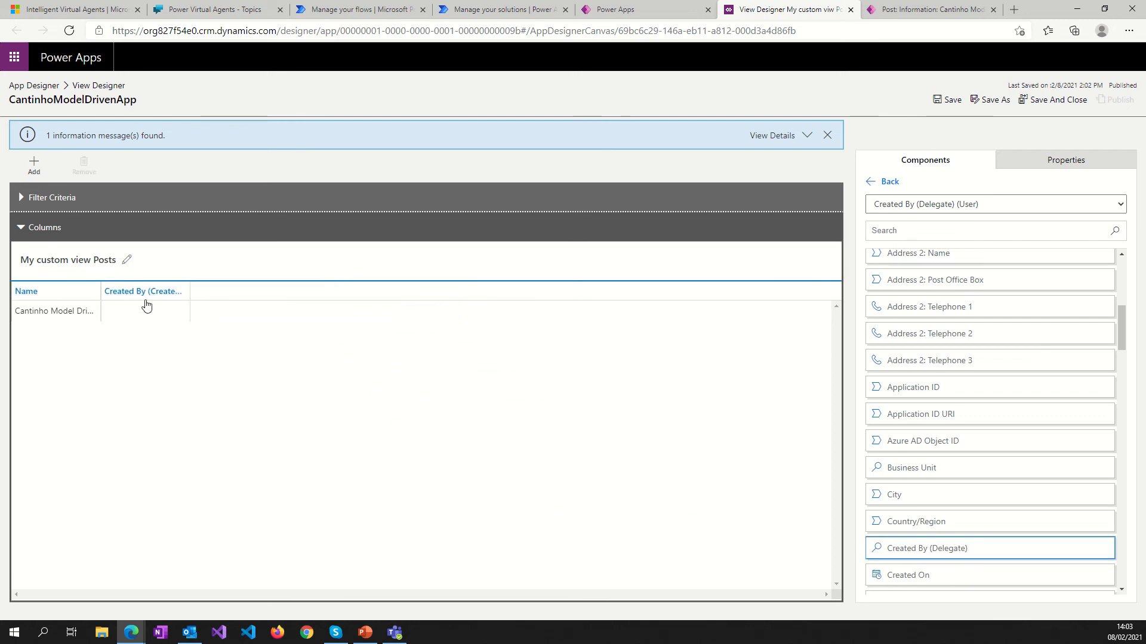
{"action": "scroll", "coordinate": [895, 323], "scroll_direction": "up", "scroll_amount": 6}
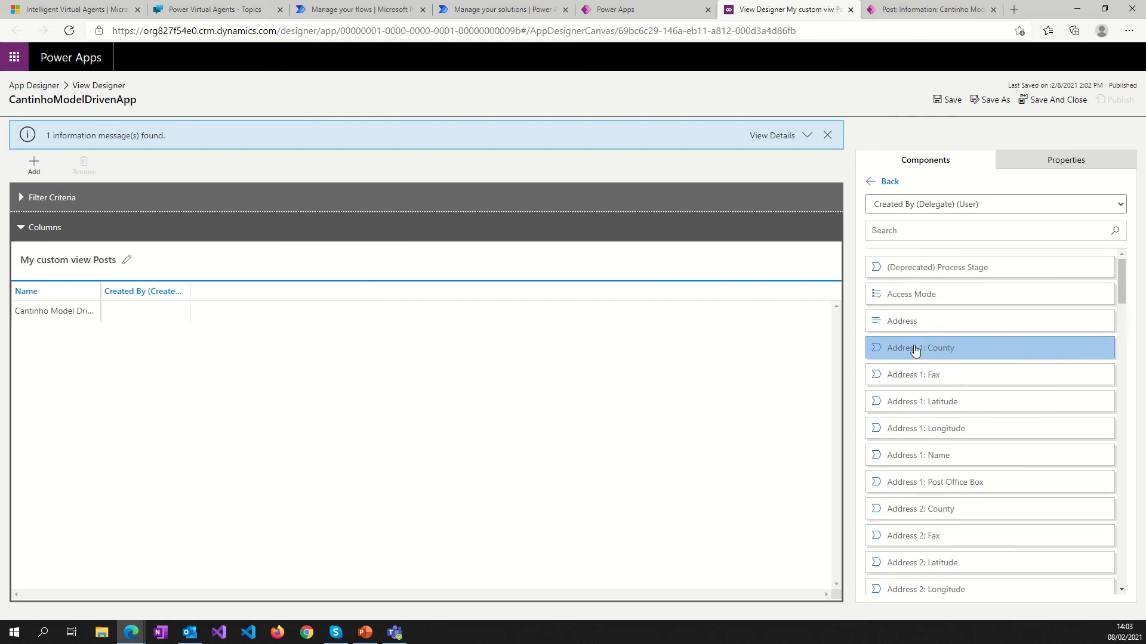
{"action": "mouse_move", "coordinate": [913, 348]}
{"action": "left_mouse_down"}
{"action": "mouse_move", "coordinate": [217, 325]}
{"action": "mouse_move", "coordinate": [246, 300]}
{"action": "mouse_move", "coordinate": [214, 287]}
{"action": "left_mouse_up"}
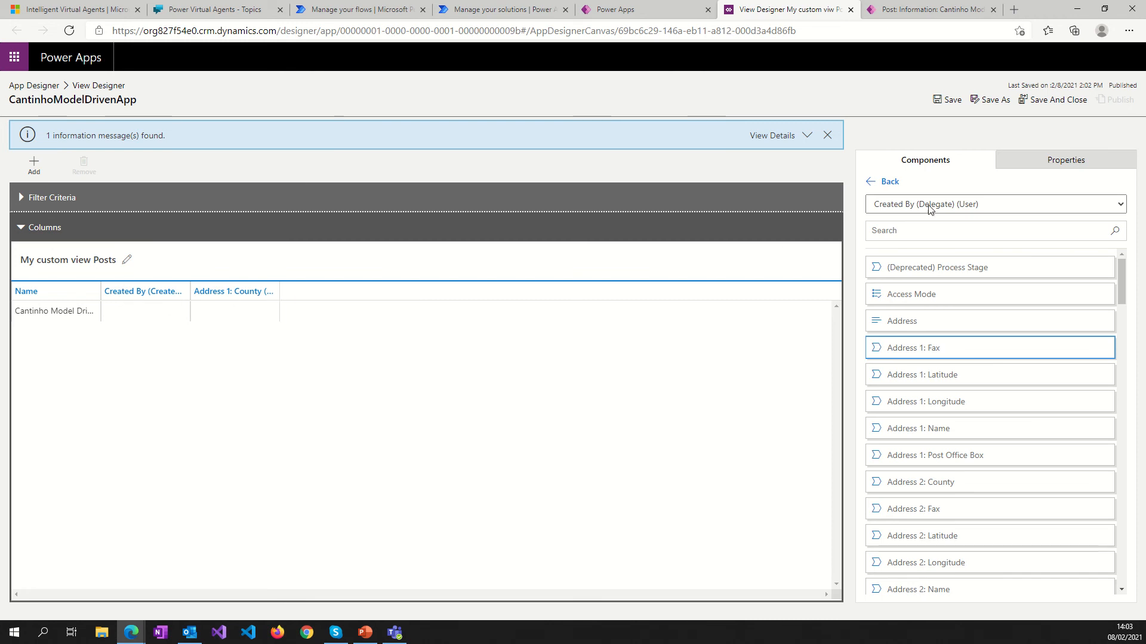
Save and close the custom Post view, and publish the app.
{"action": "left_click", "coordinate": [953, 99]}
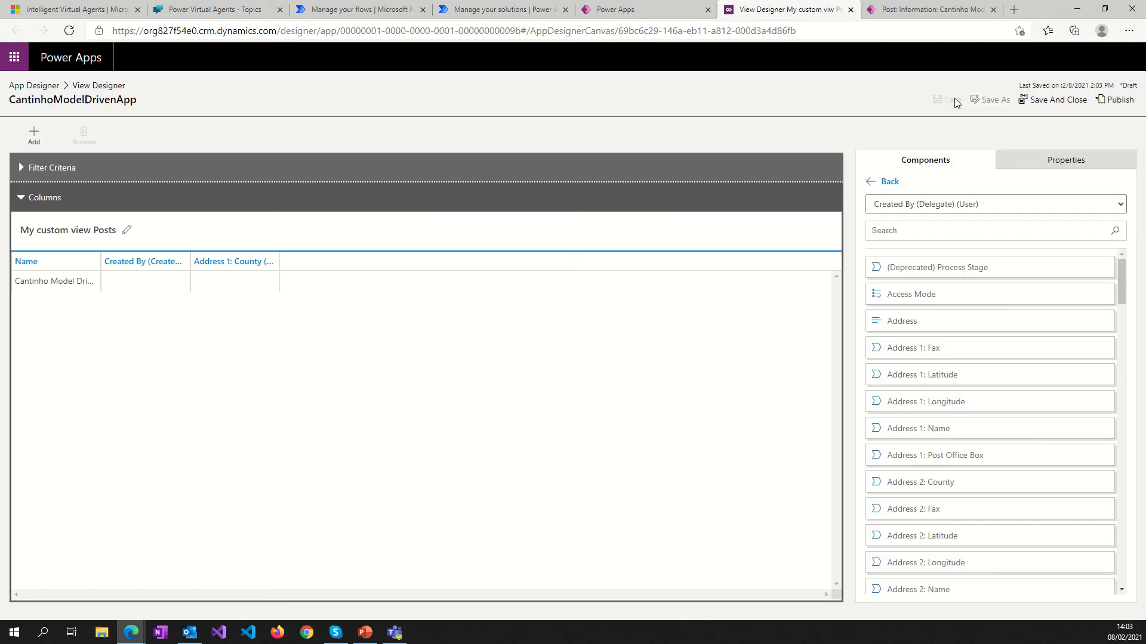
{"action": "left_click", "coordinate": [1050, 100]}
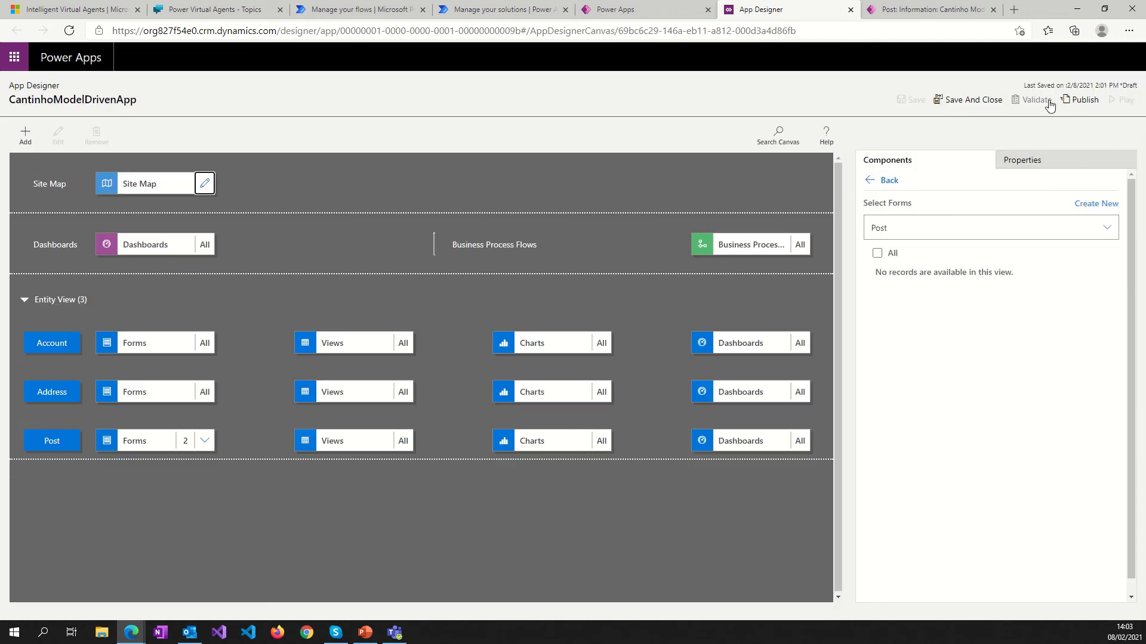
{"action": "left_click", "coordinate": [1084, 102]}
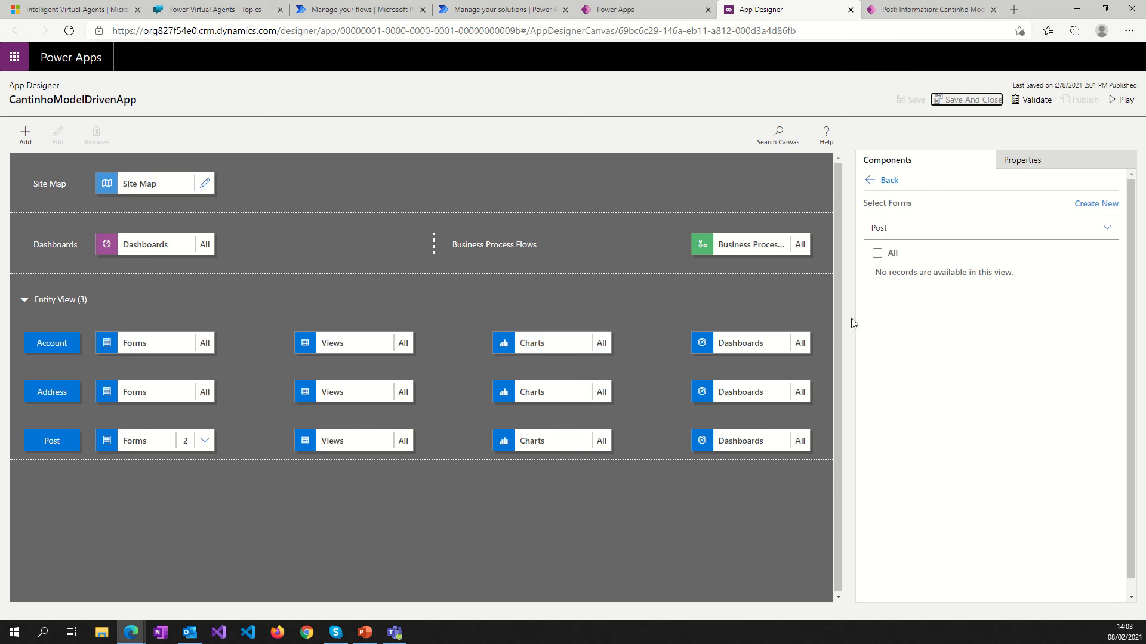
Validate the app, read the warning details, and dismiss them.
{"action": "left_click", "coordinate": [1034, 100]}
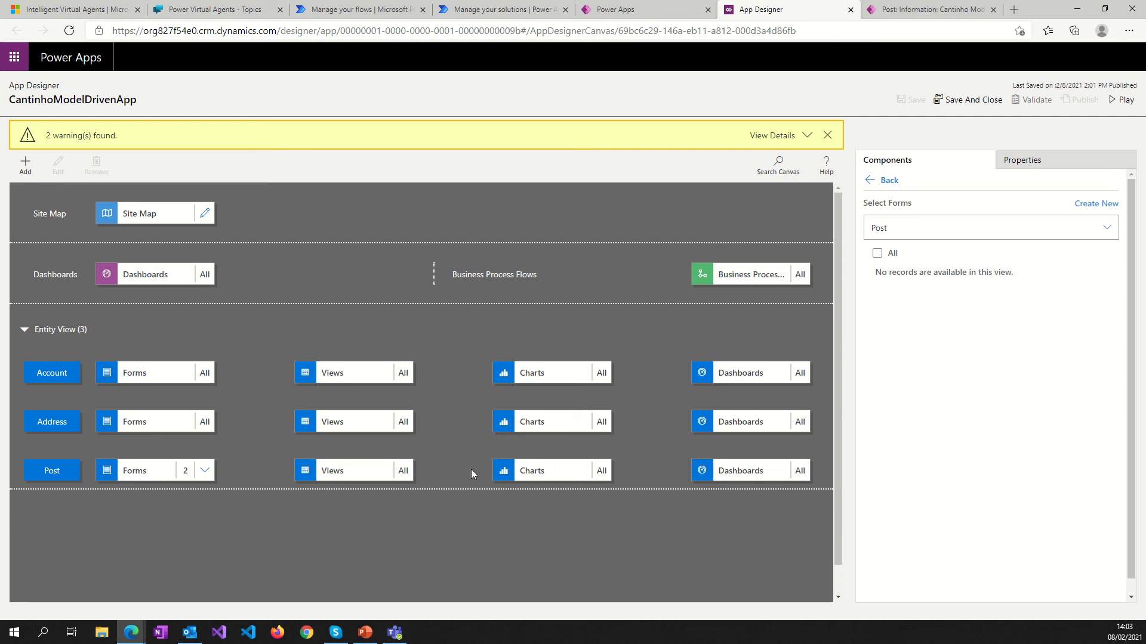
{"action": "left_click", "coordinate": [805, 137]}
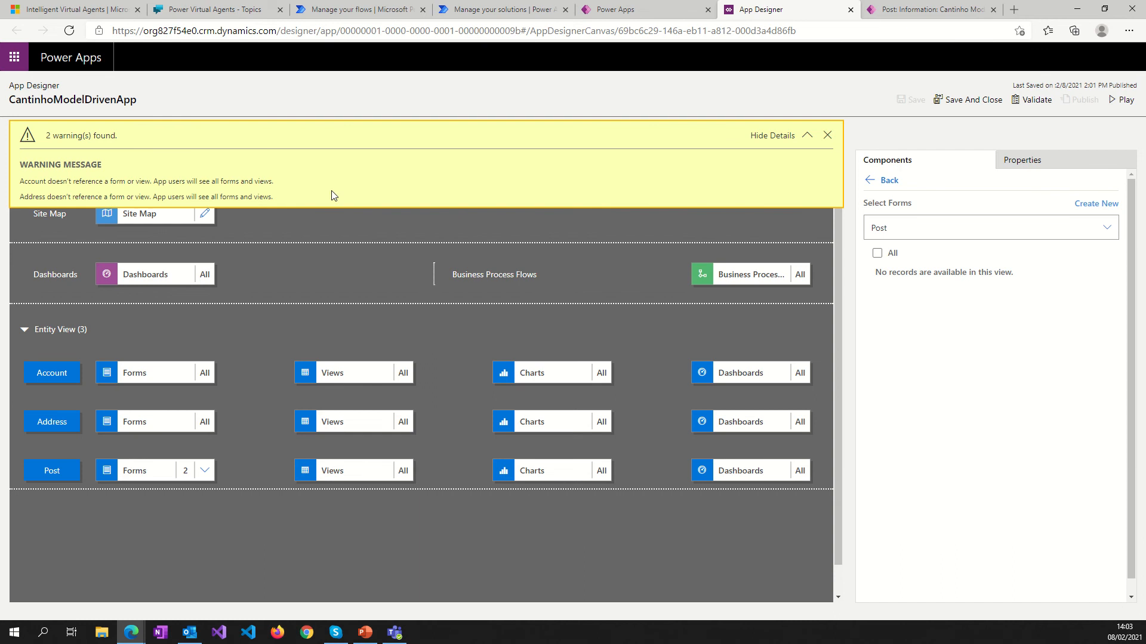
{"action": "left_click", "coordinate": [827, 136]}
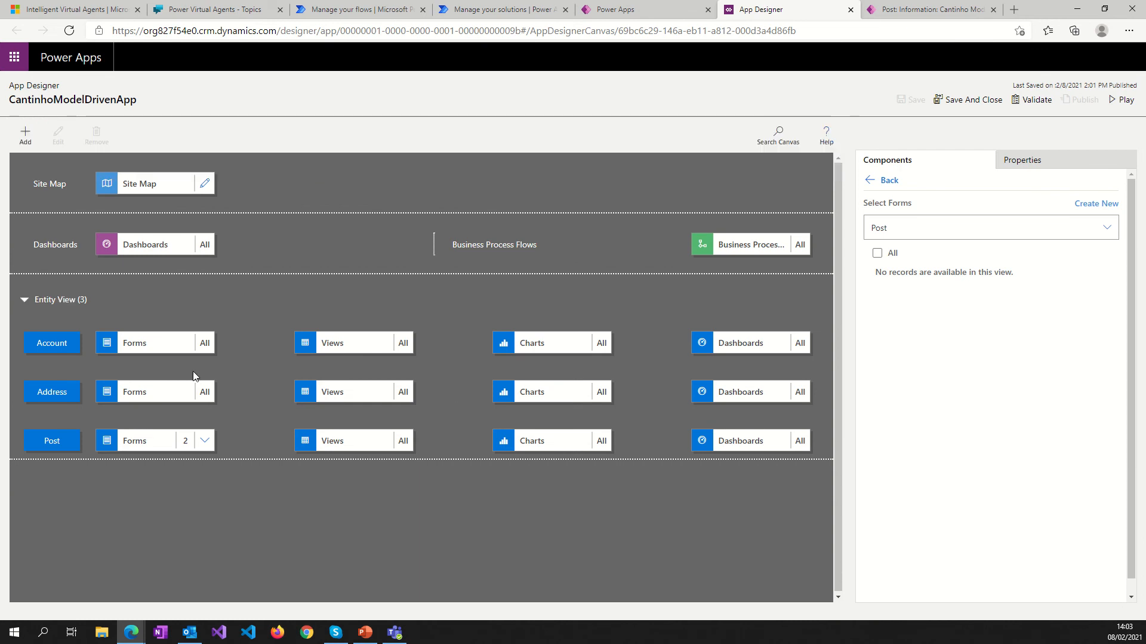
Play the published app and switch to its Posts area.
{"action": "left_click", "coordinate": [1124, 100]}
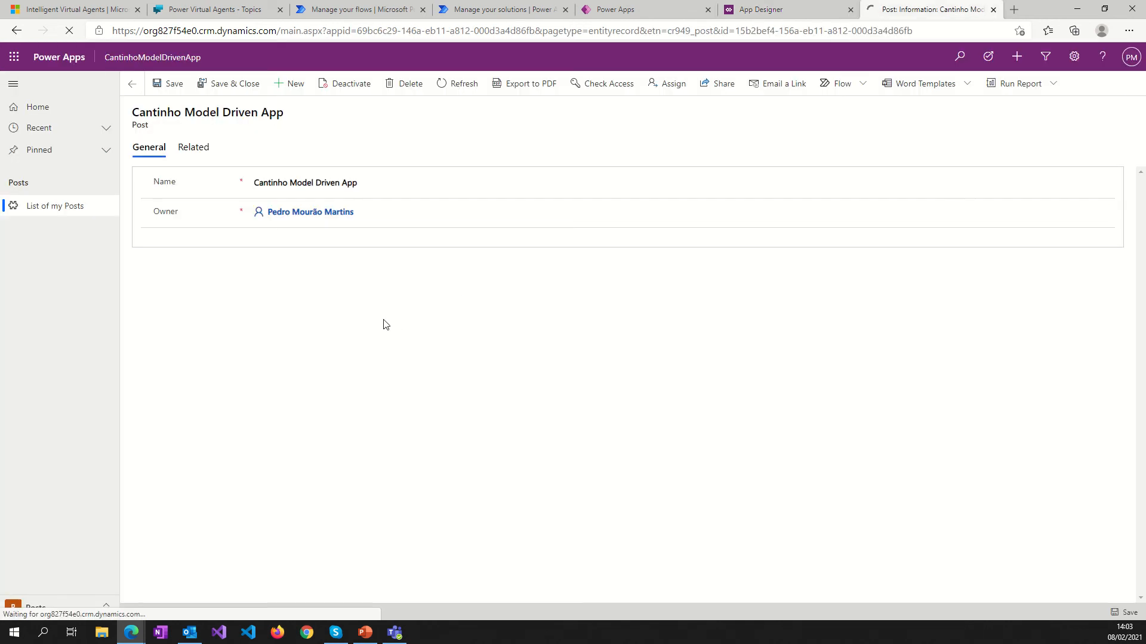
{"action": "left_click", "coordinate": [48, 209]}
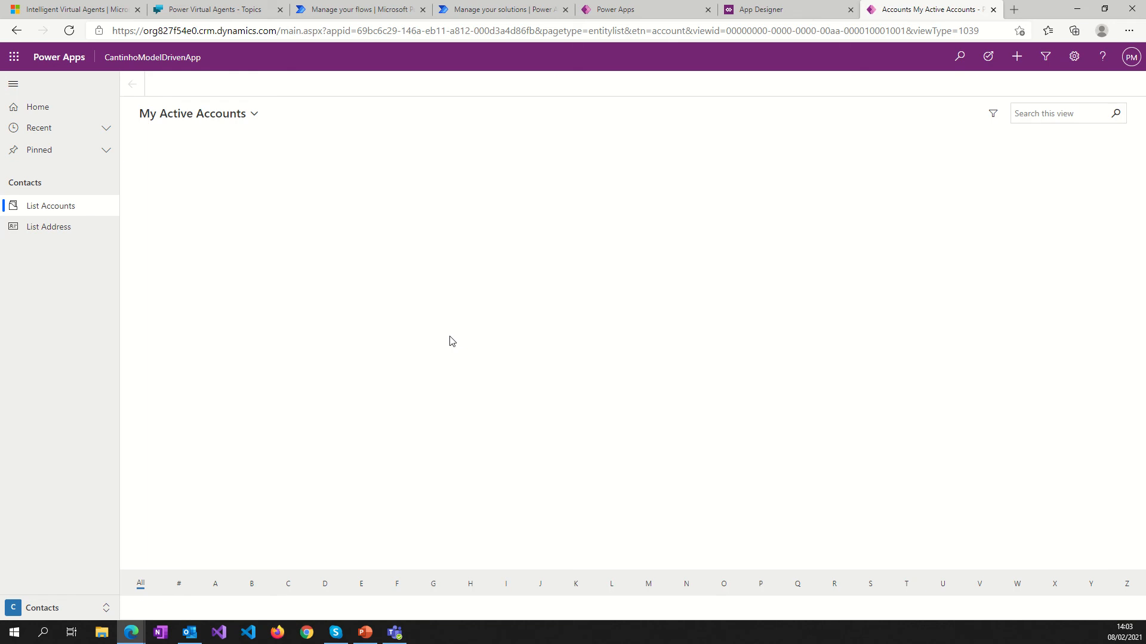
{"action": "left_click", "coordinate": [34, 607]}
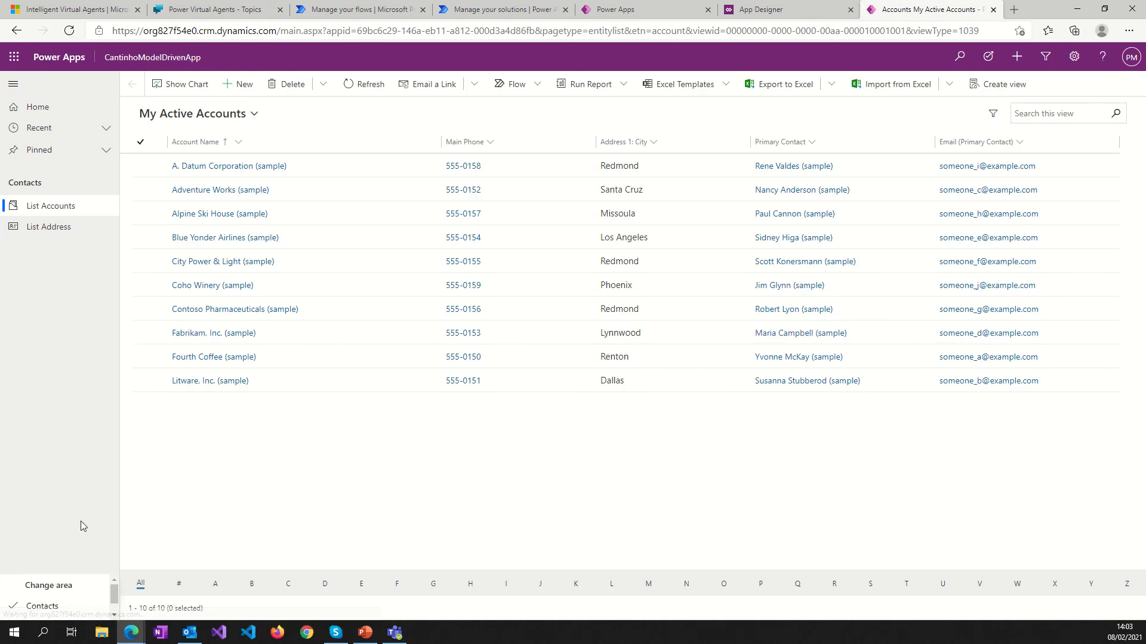
{"action": "left_click", "coordinate": [64, 617]}
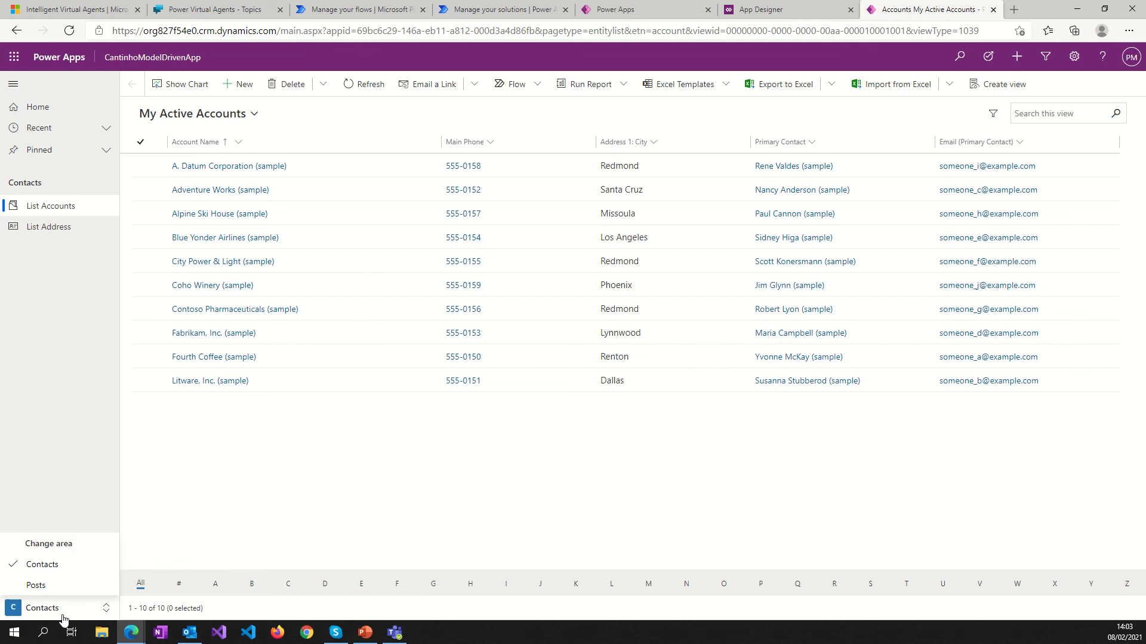
{"action": "left_click", "coordinate": [54, 590]}
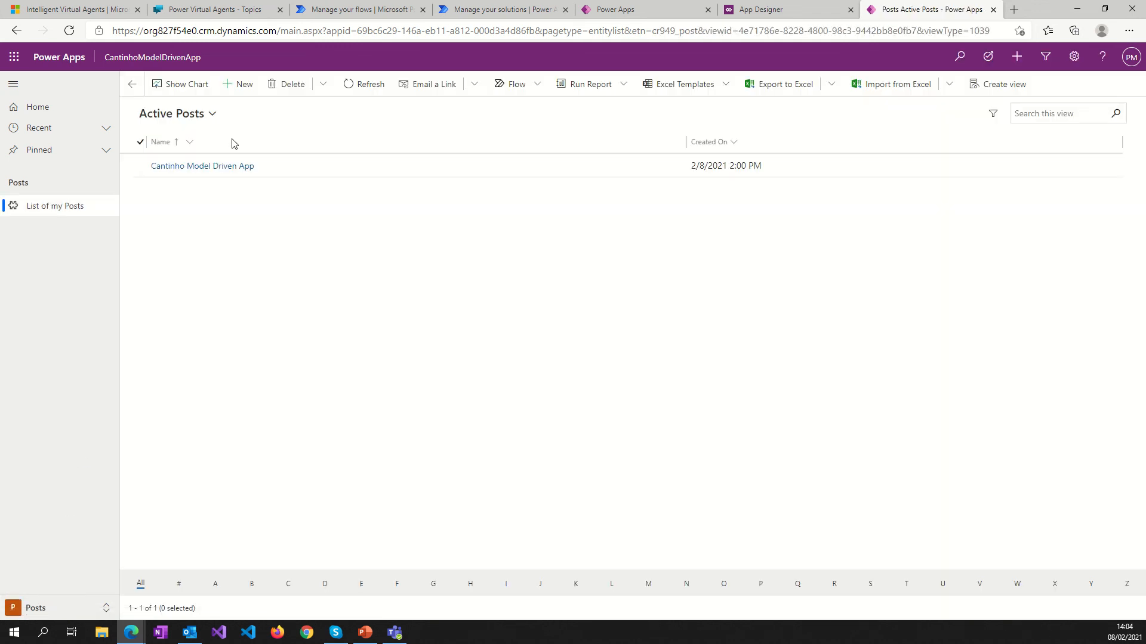
Display the posts with the "My custom viw Posts" view, reload the page, and open a blank new post form.
{"action": "left_click", "coordinate": [212, 113]}
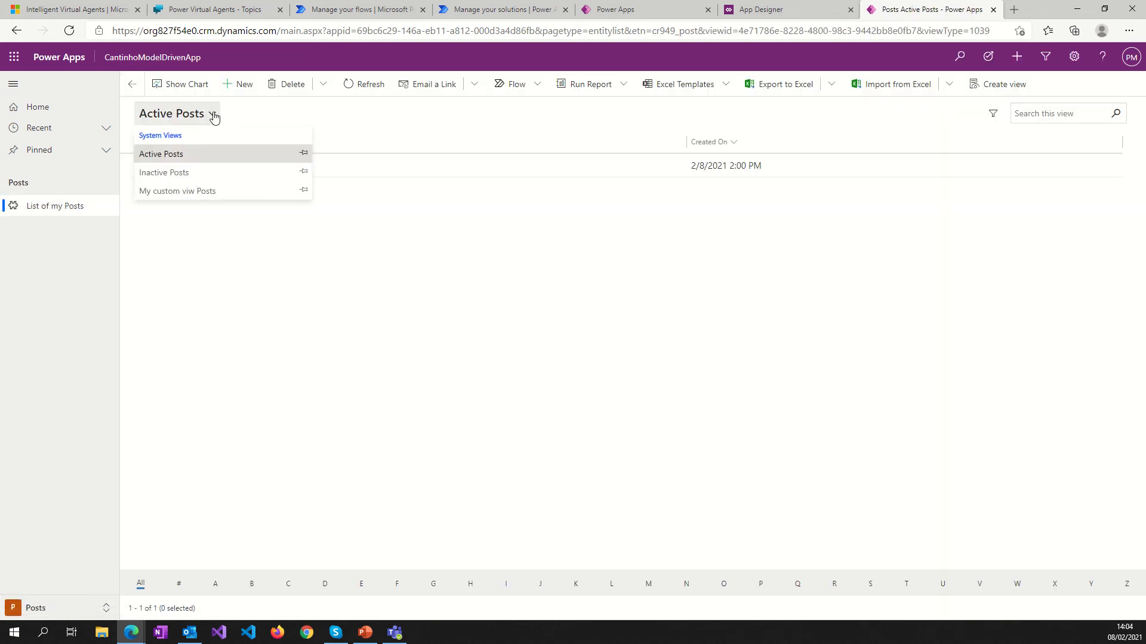
{"action": "left_click", "coordinate": [174, 191]}
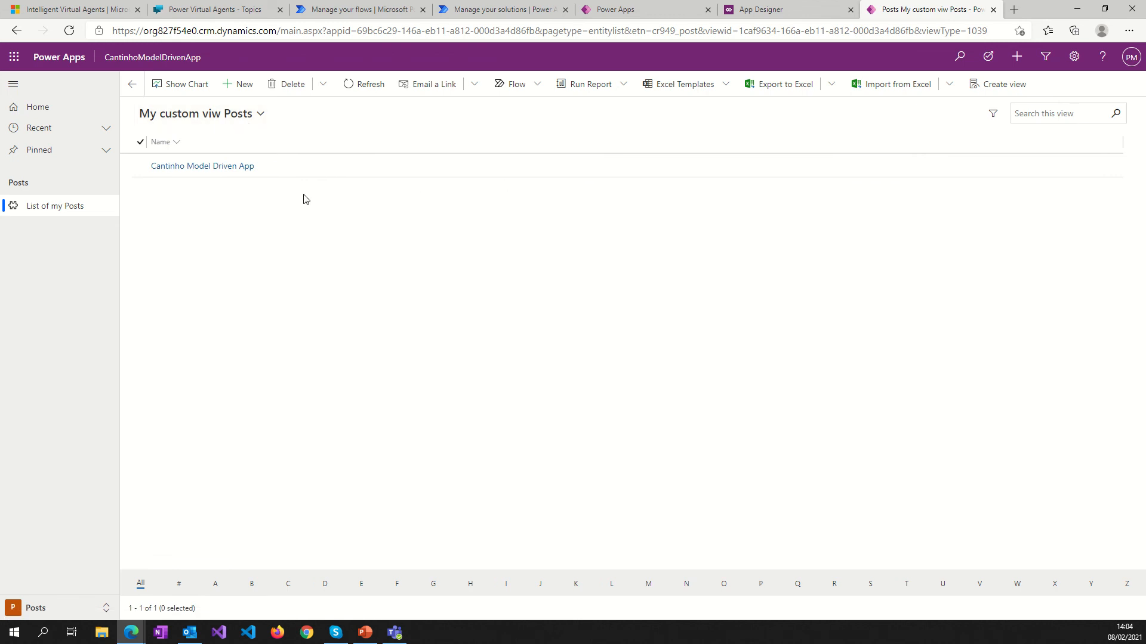
{"action": "left_click", "coordinate": [71, 31]}
{"action": "left_click", "coordinate": [228, 93]}
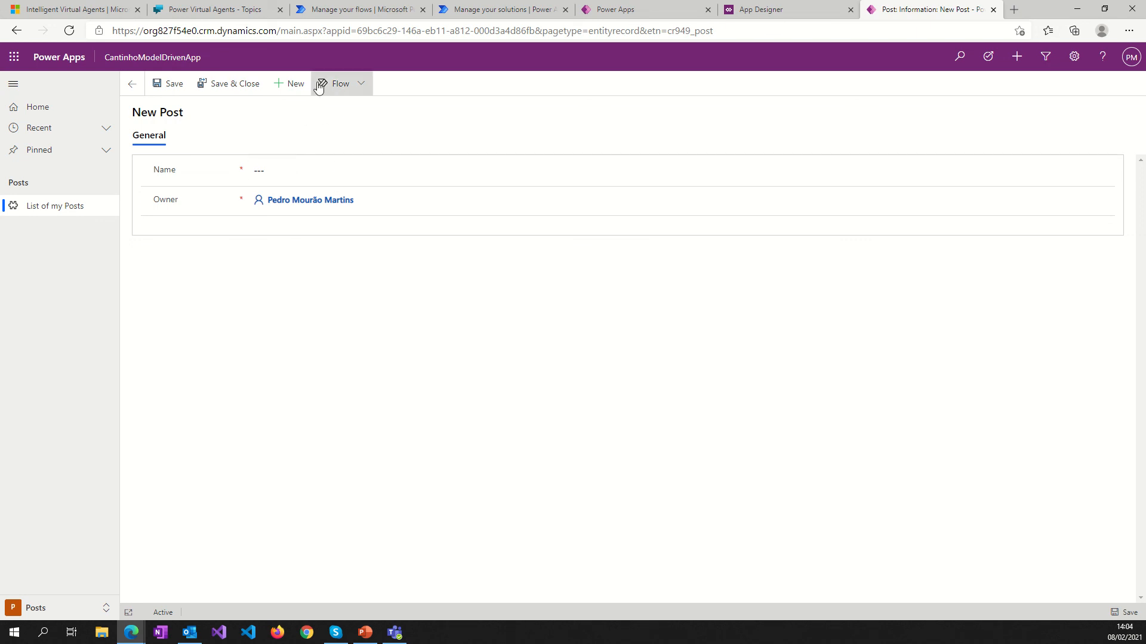
Return to the App Designer, select the Post entity, and check the properties shown.
{"action": "left_click", "coordinate": [797, 15]}
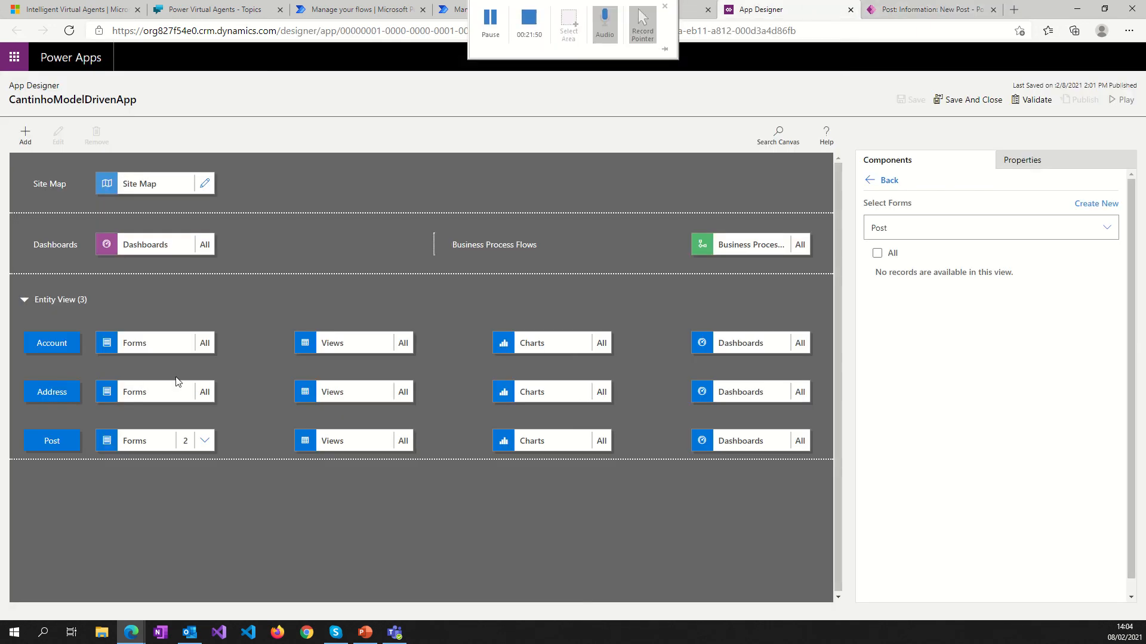
{"action": "left_click", "coordinate": [53, 441]}
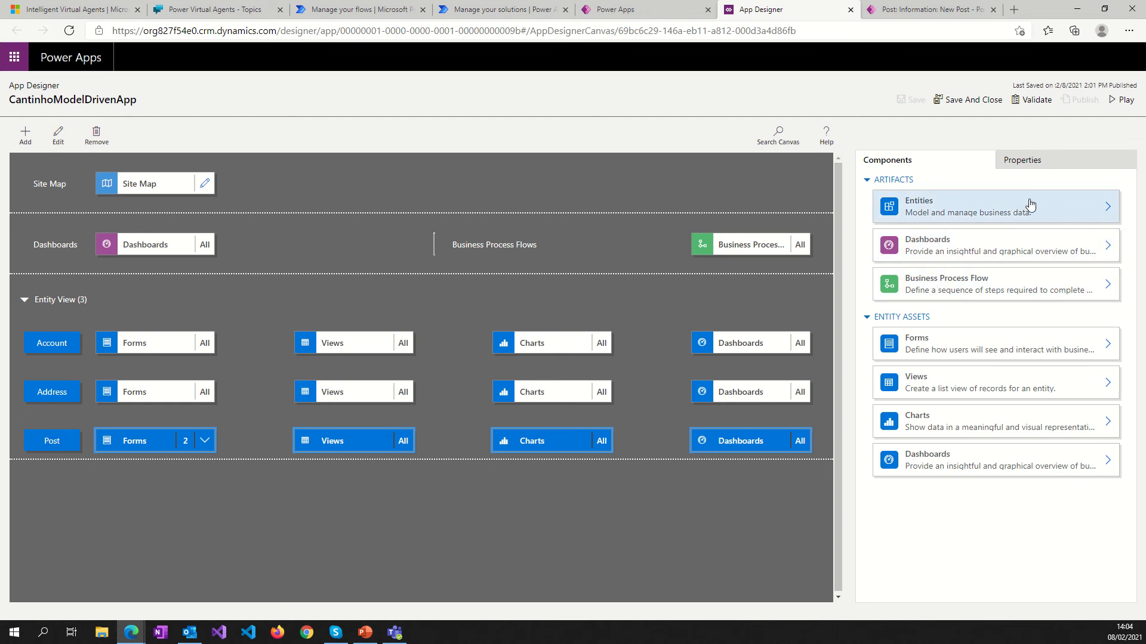
{"action": "left_click", "coordinate": [1033, 166]}
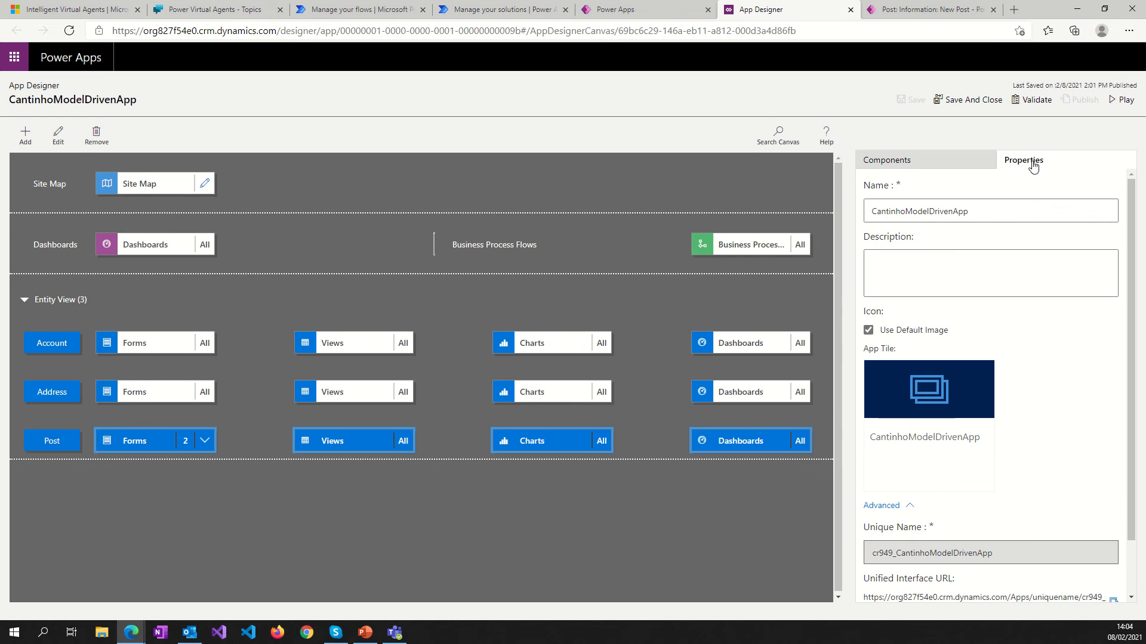
Search the entity components for "Pos" and open the Post entity for editing.
{"action": "left_click", "coordinate": [955, 170]}
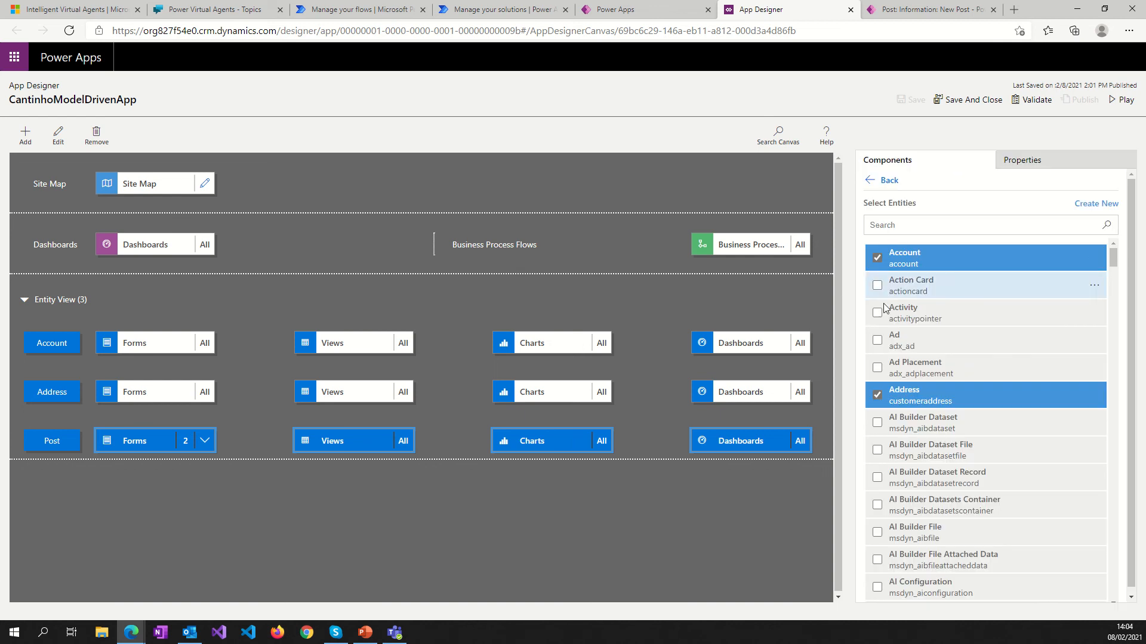
{"action": "scroll", "coordinate": [908, 478], "scroll_direction": "down", "scroll_amount": 4}
{"action": "scroll", "coordinate": [927, 481], "scroll_direction": "down", "scroll_amount": 20}
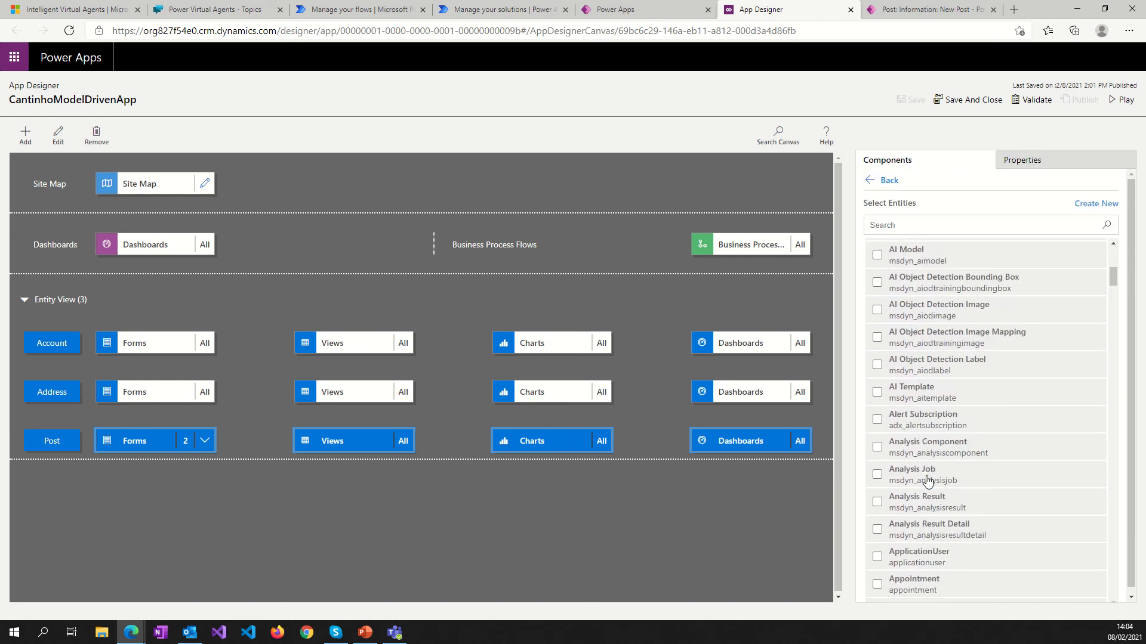
{"action": "scroll", "coordinate": [927, 480], "scroll_direction": "down", "scroll_amount": 6}
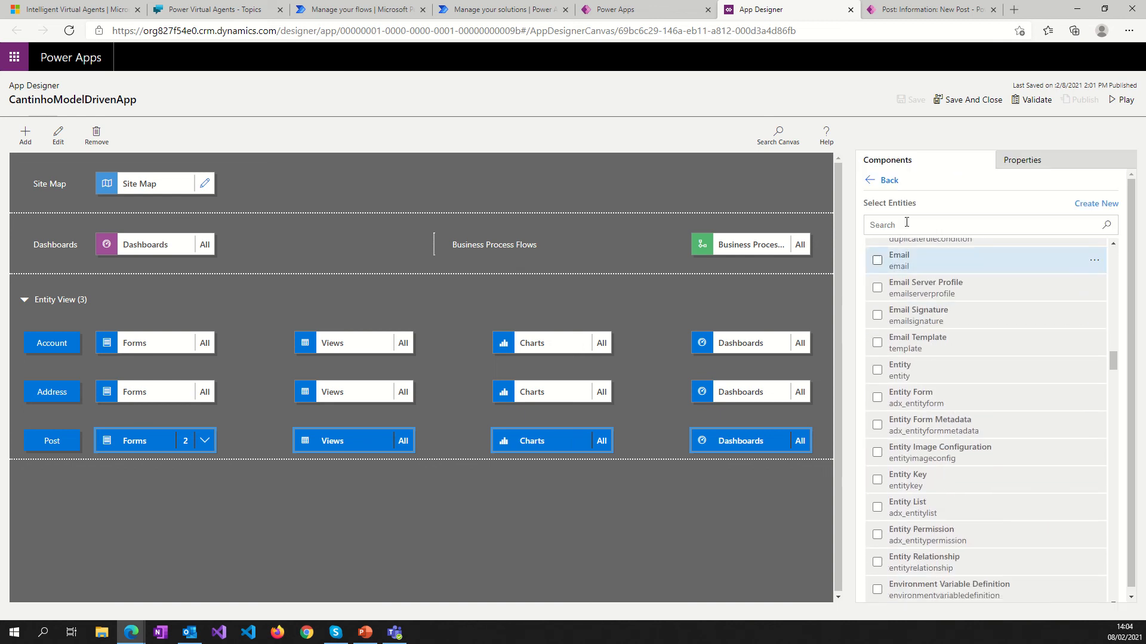
{"action": "left_click", "coordinate": [906, 224]}
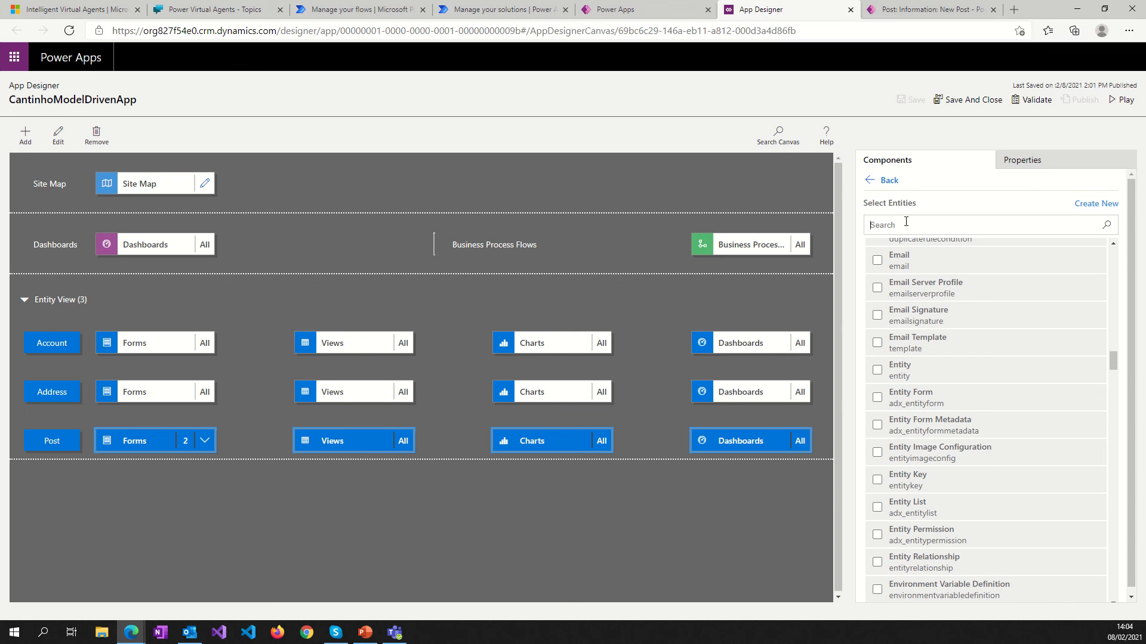
{"action": "type", "text": "Pos"}
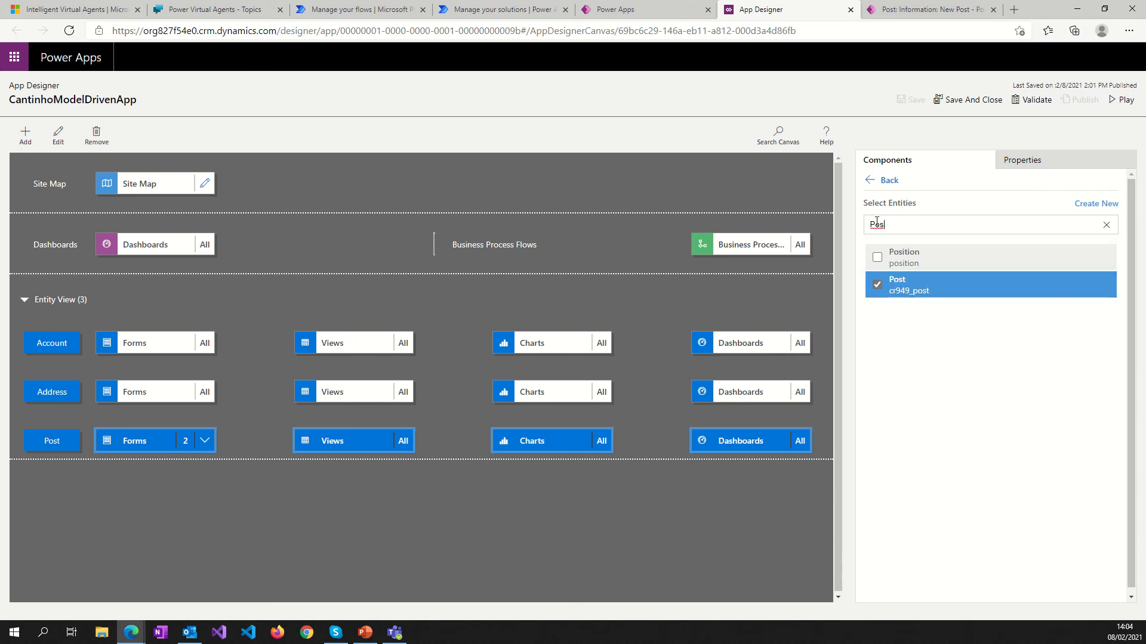
{"action": "left_click", "coordinate": [1106, 288]}
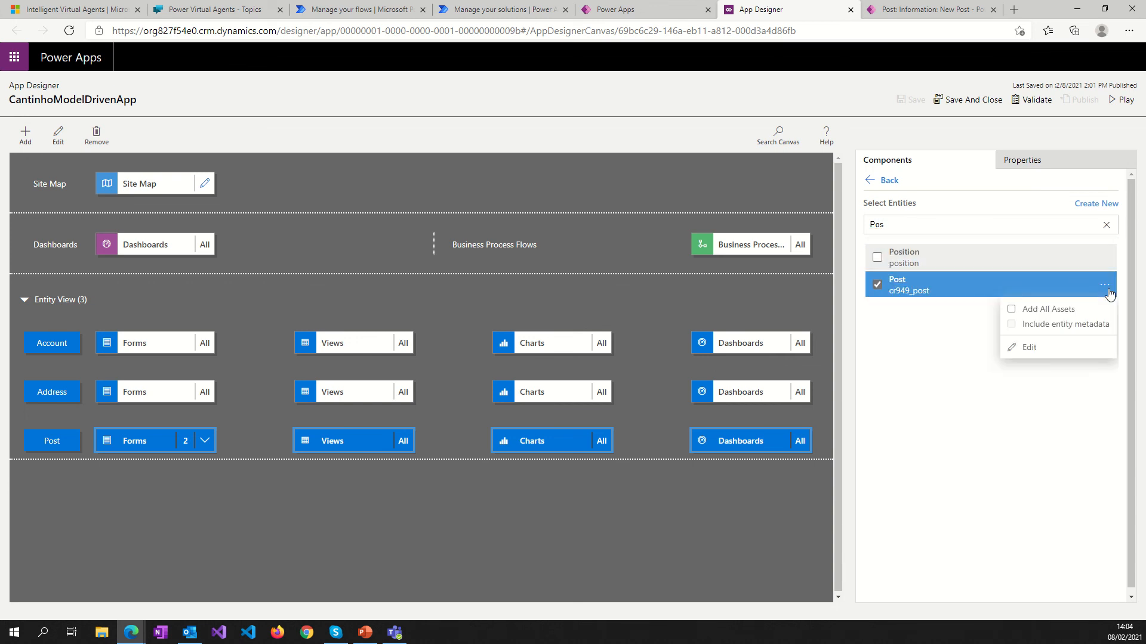
{"action": "left_click", "coordinate": [1029, 349]}
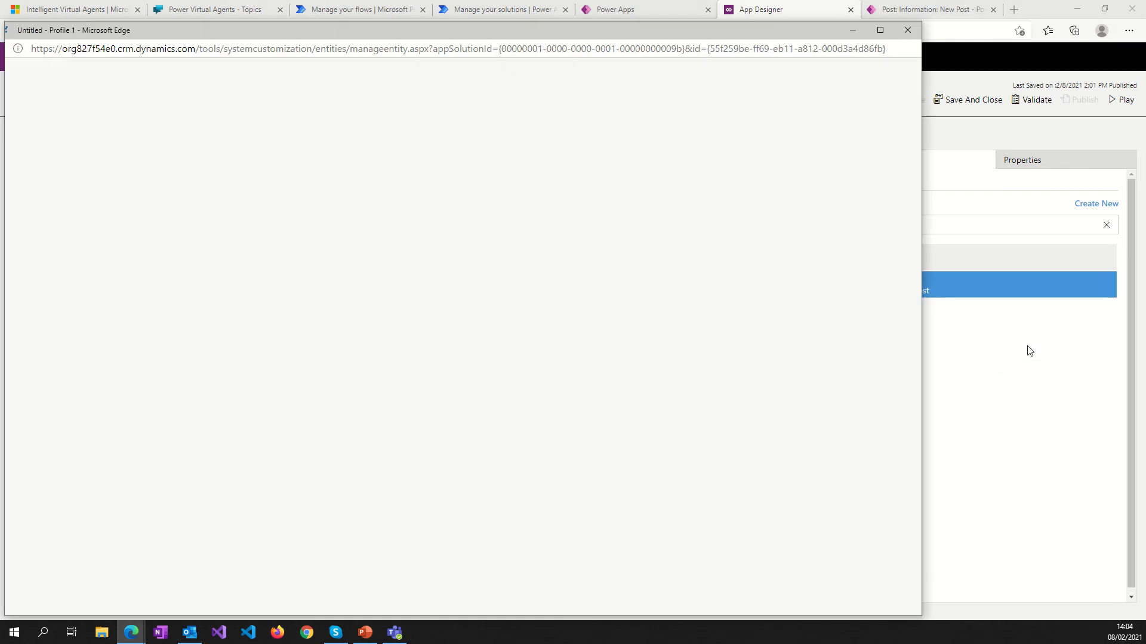
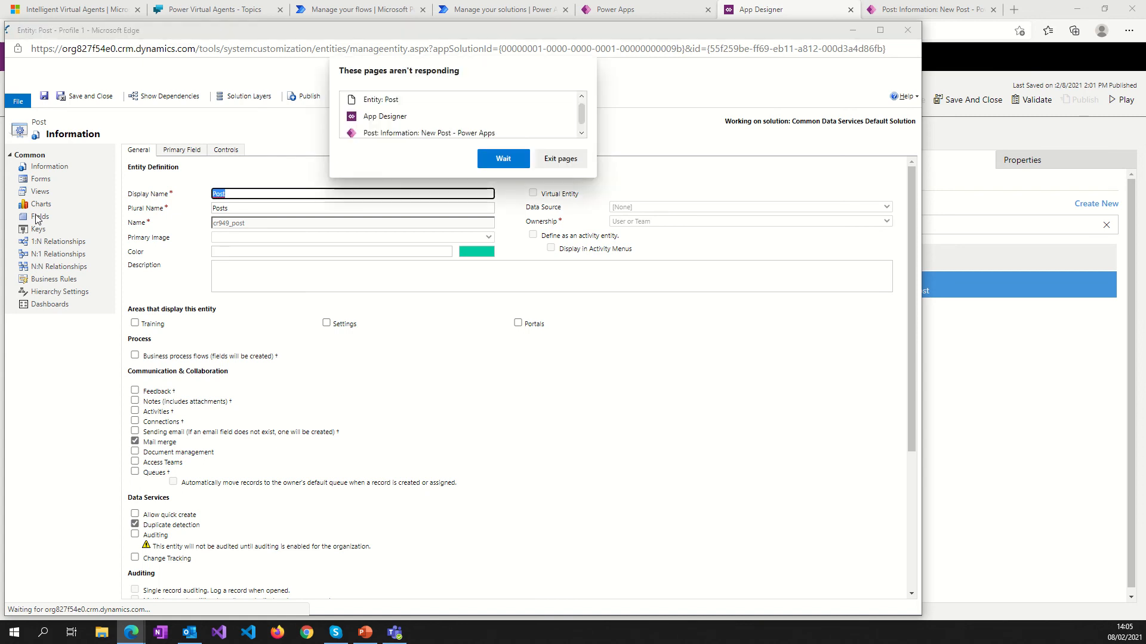
Open the Post entity's fields list and filter it by Customizable and then by Custom.
{"action": "left_click", "coordinate": [498, 153]}
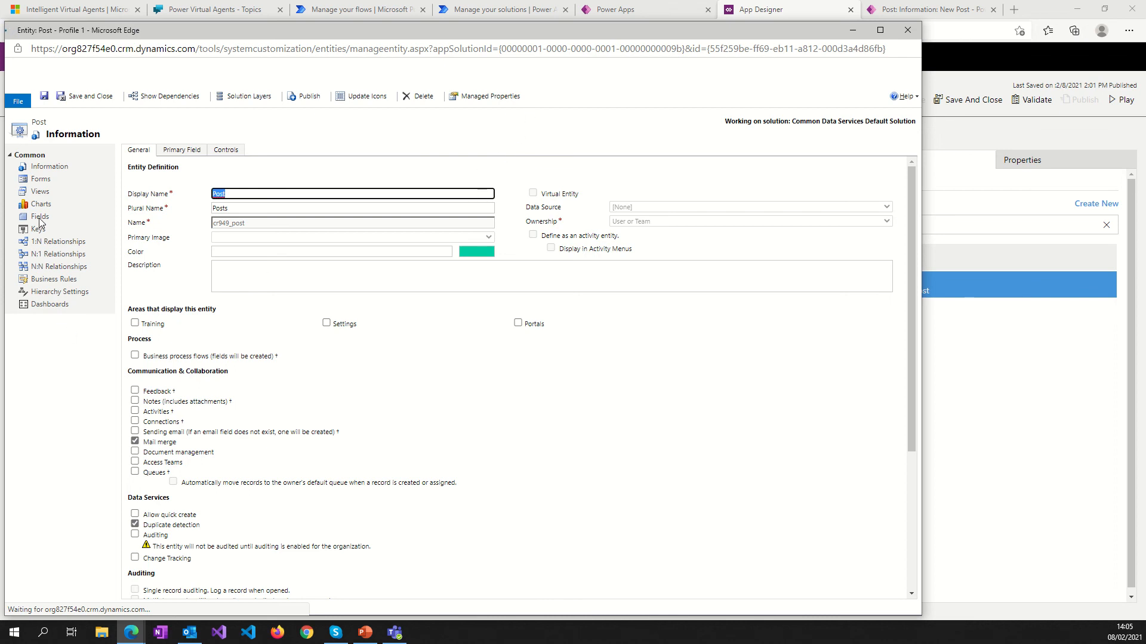
{"action": "mouse_move", "coordinate": [555, 30]}
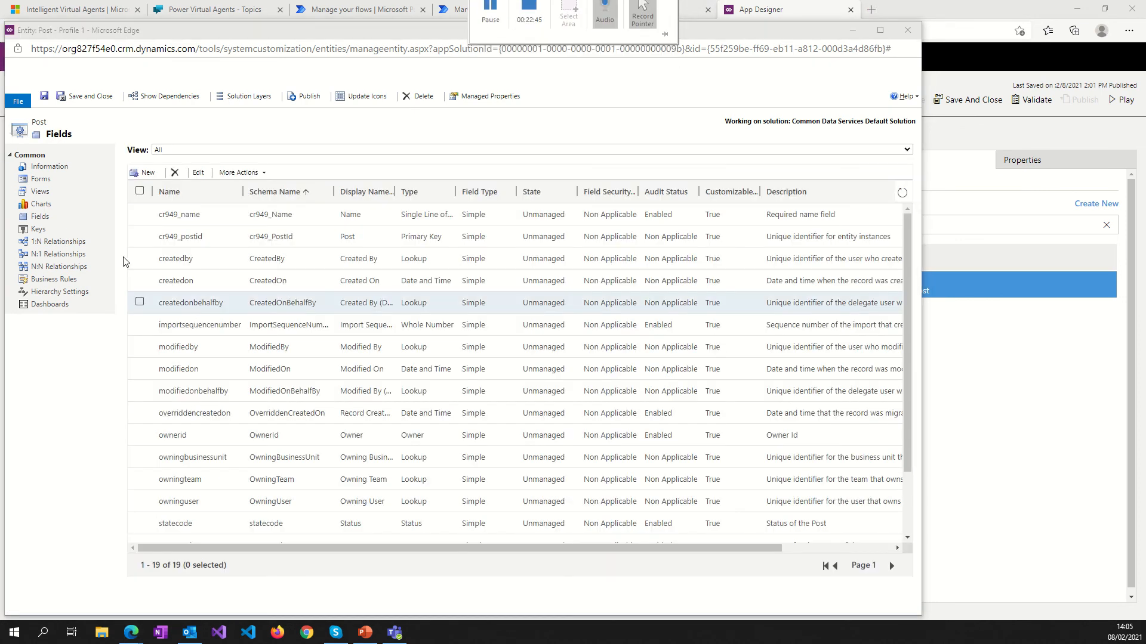
{"action": "left_click", "coordinate": [42, 228]}
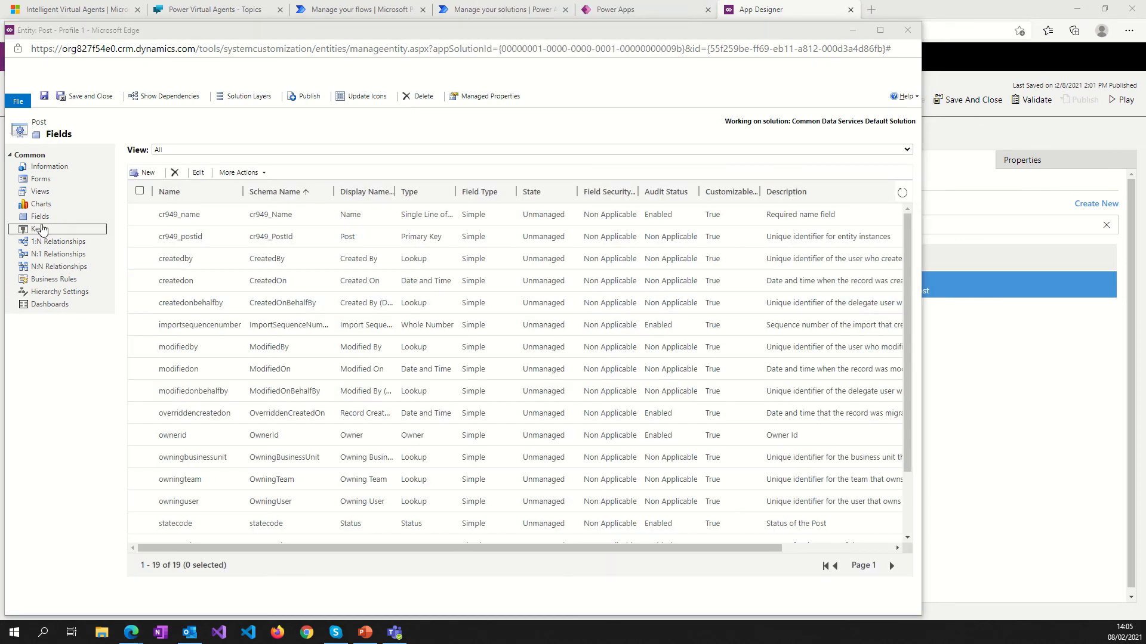
{"action": "left_click", "coordinate": [202, 150]}
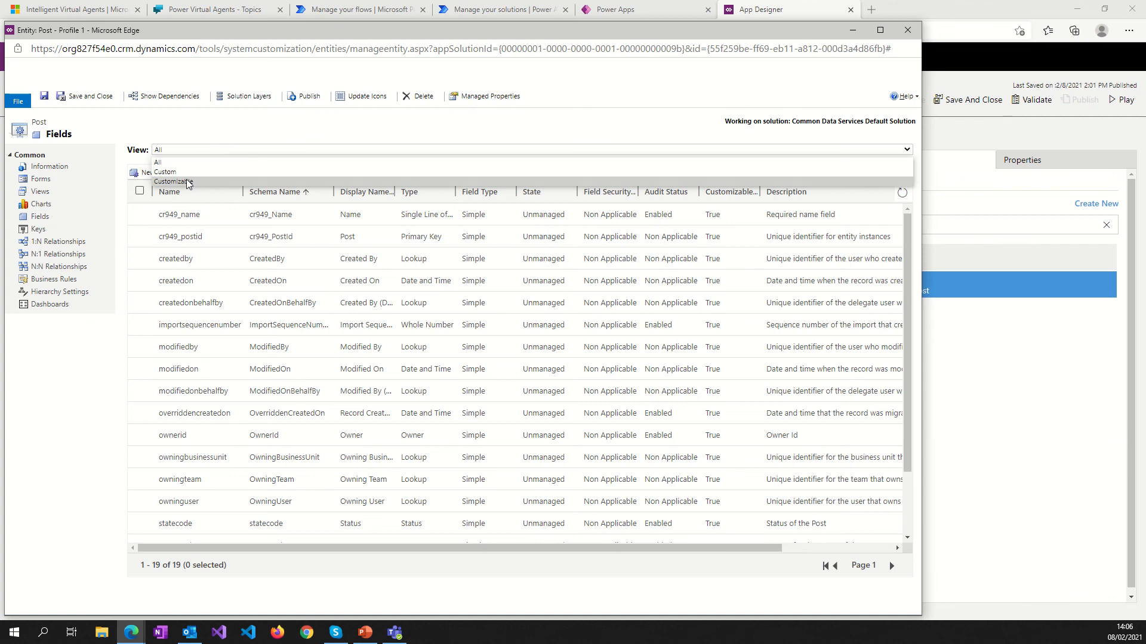
{"action": "left_click", "coordinate": [186, 179]}
{"action": "left_click", "coordinate": [201, 149]}
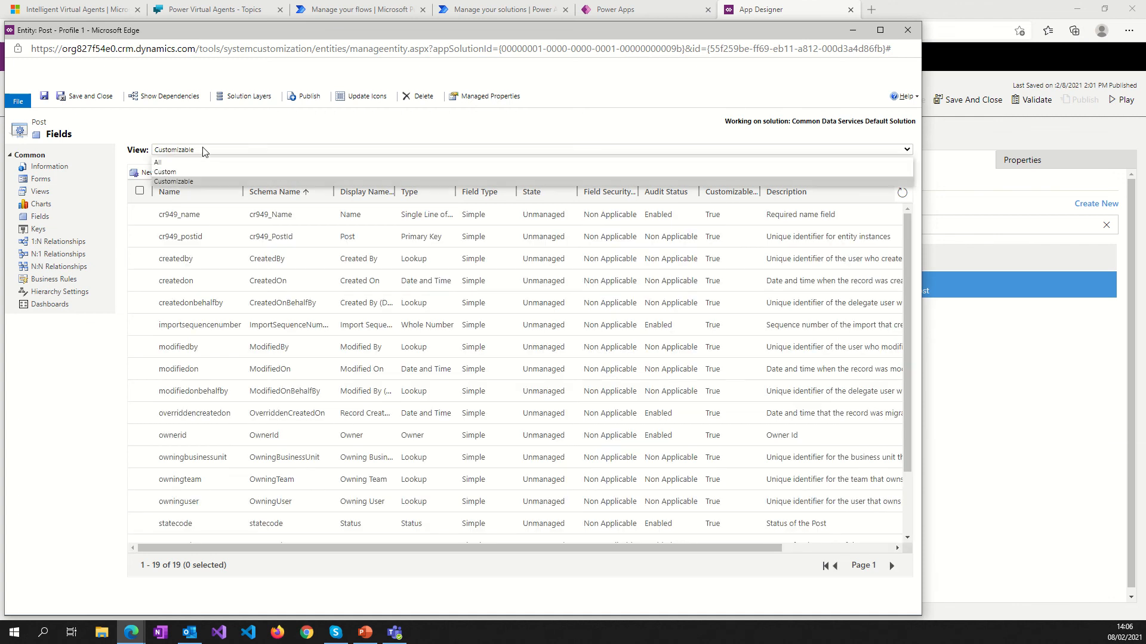
{"action": "left_click", "coordinate": [178, 172]}
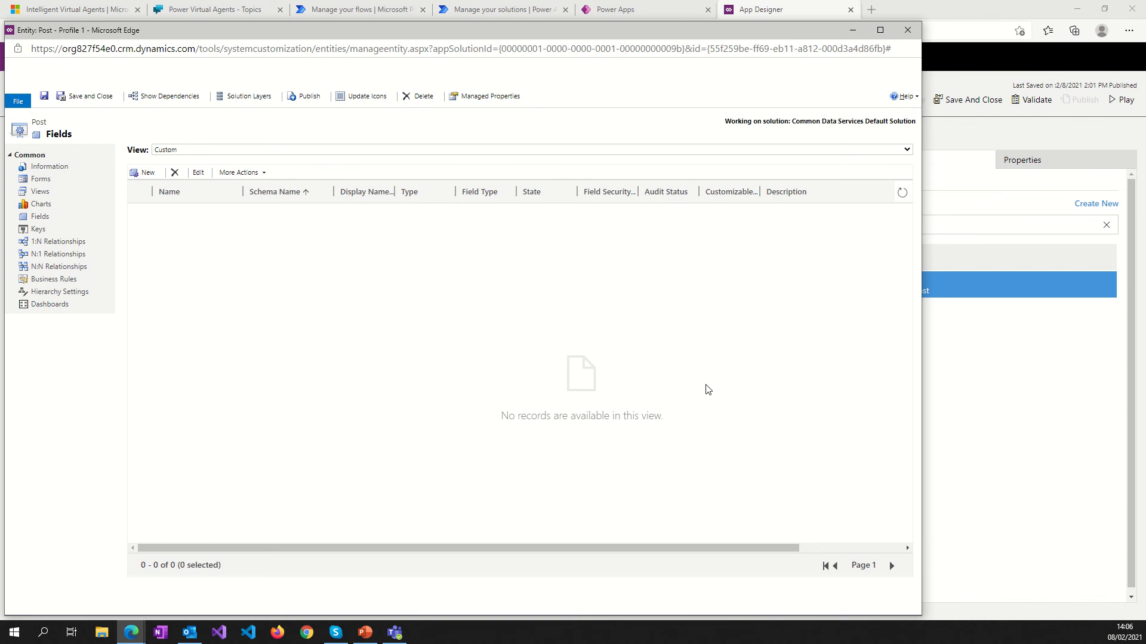
Switch the Post fields list back to All and look through the entity's standard fields.
{"action": "left_click", "coordinate": [216, 150]}
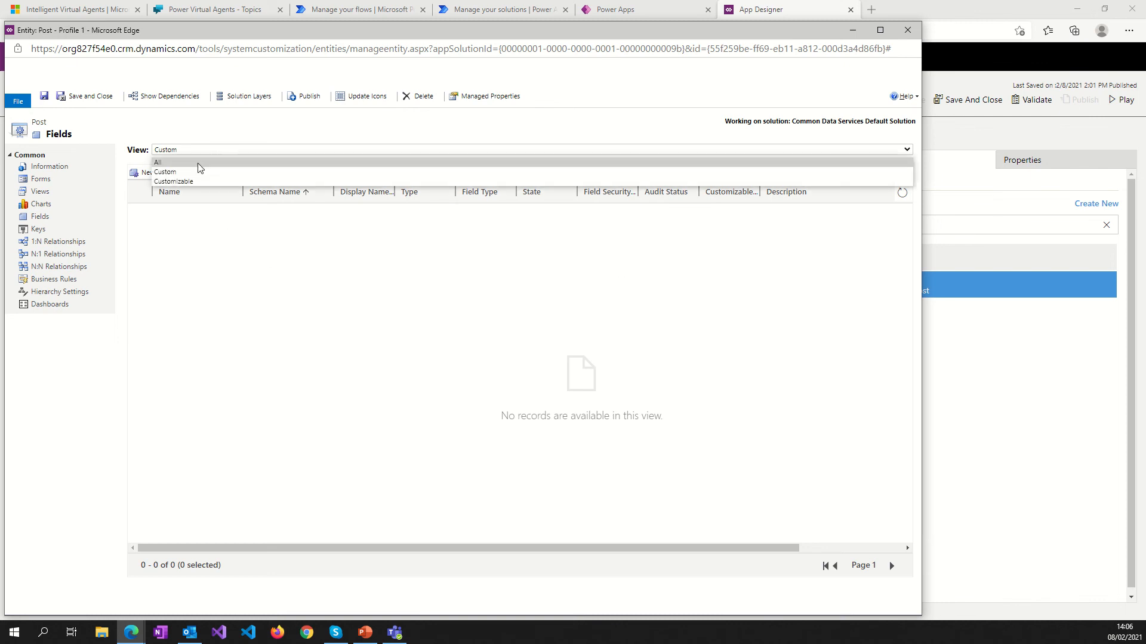
{"action": "left_click", "coordinate": [206, 159]}
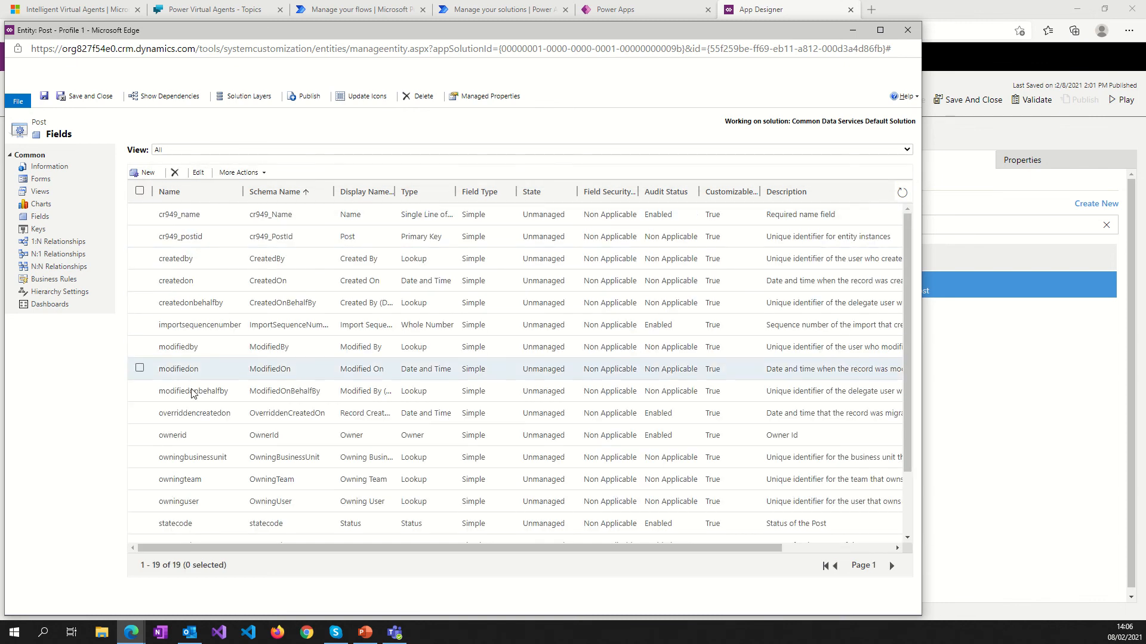
{"action": "scroll", "coordinate": [192, 449], "scroll_direction": "down", "scroll_amount": 2}
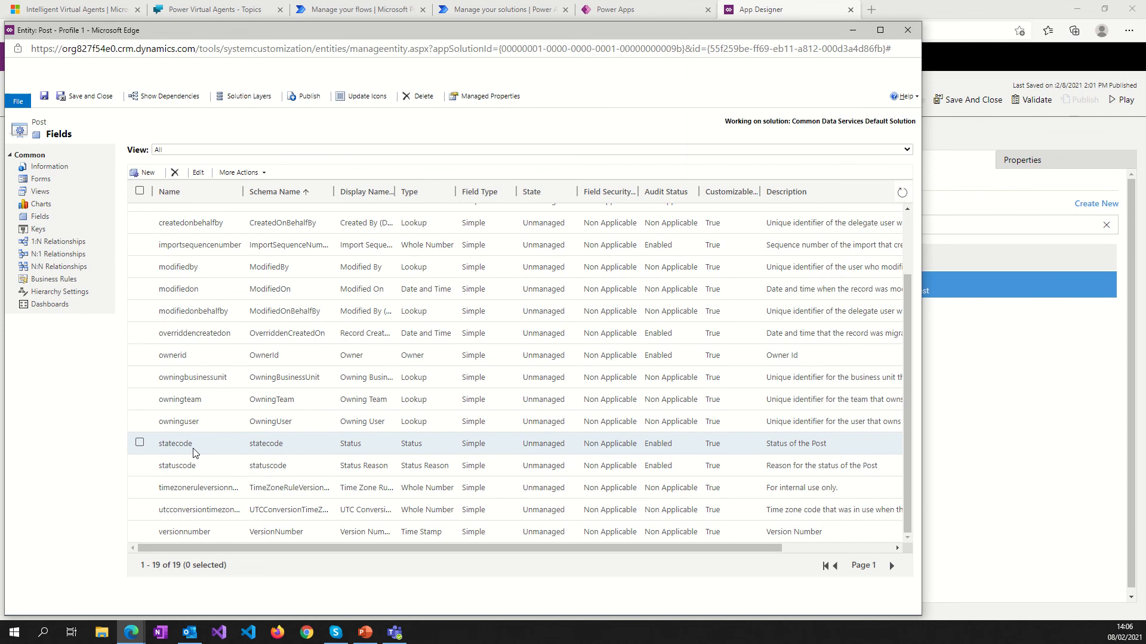
{"action": "scroll", "coordinate": [193, 454], "scroll_direction": "up", "scroll_amount": 2}
Filter the Post fields to Custom and start creating a new field.
{"action": "left_click", "coordinate": [214, 150]}
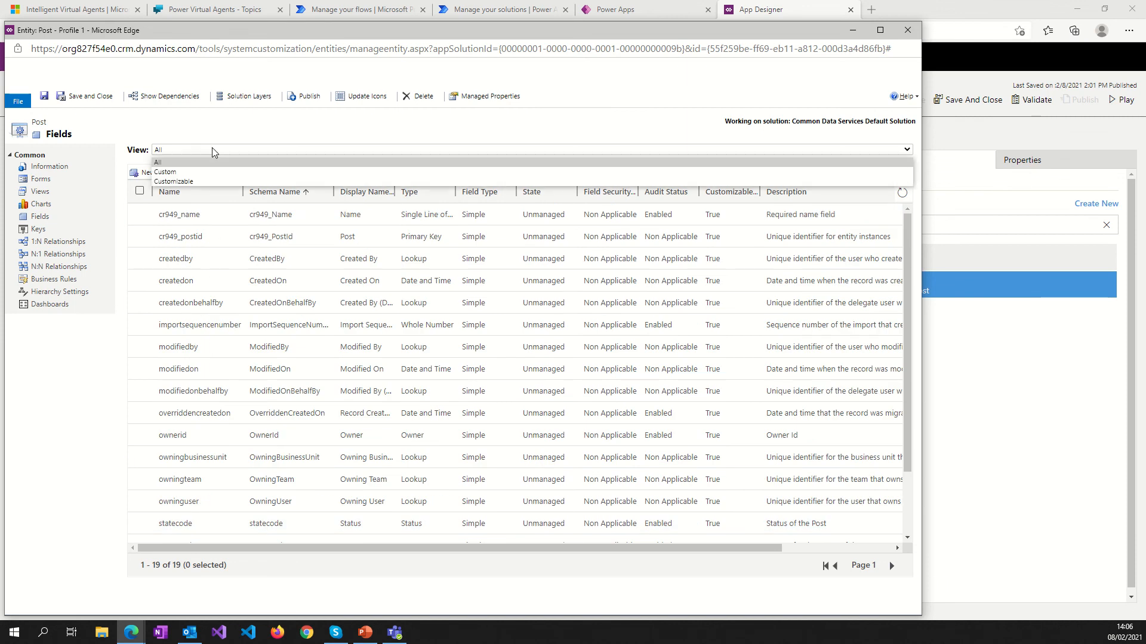
{"action": "left_click", "coordinate": [185, 171]}
{"action": "left_click", "coordinate": [143, 172]}
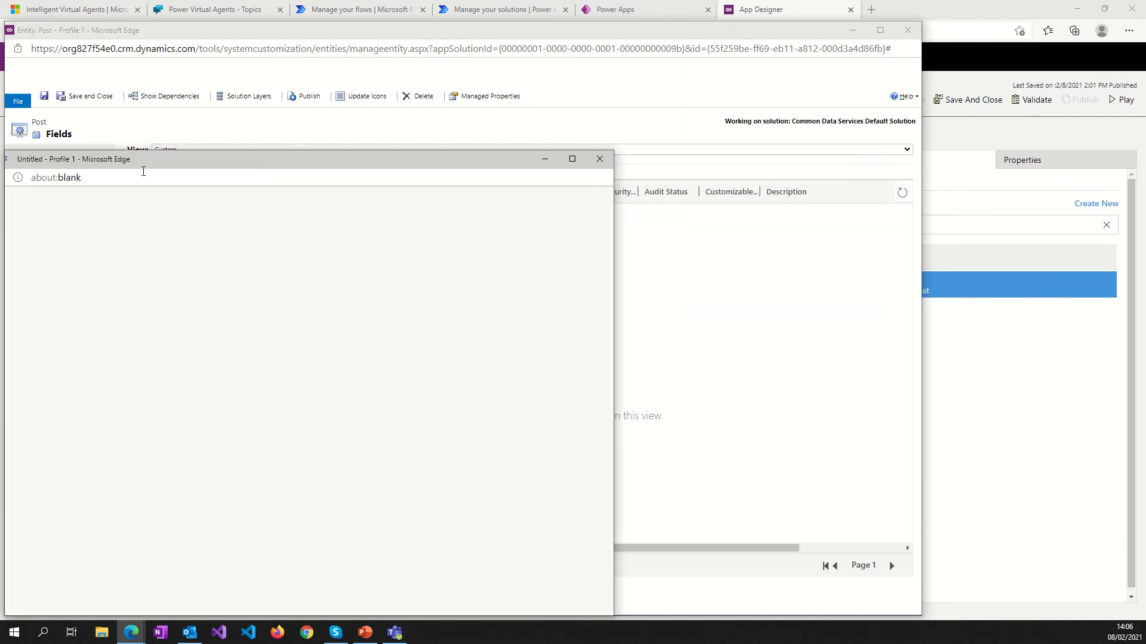
{"action": "left_click_drag", "start_coordinate": [130, 163], "coordinate": [414, 127]}
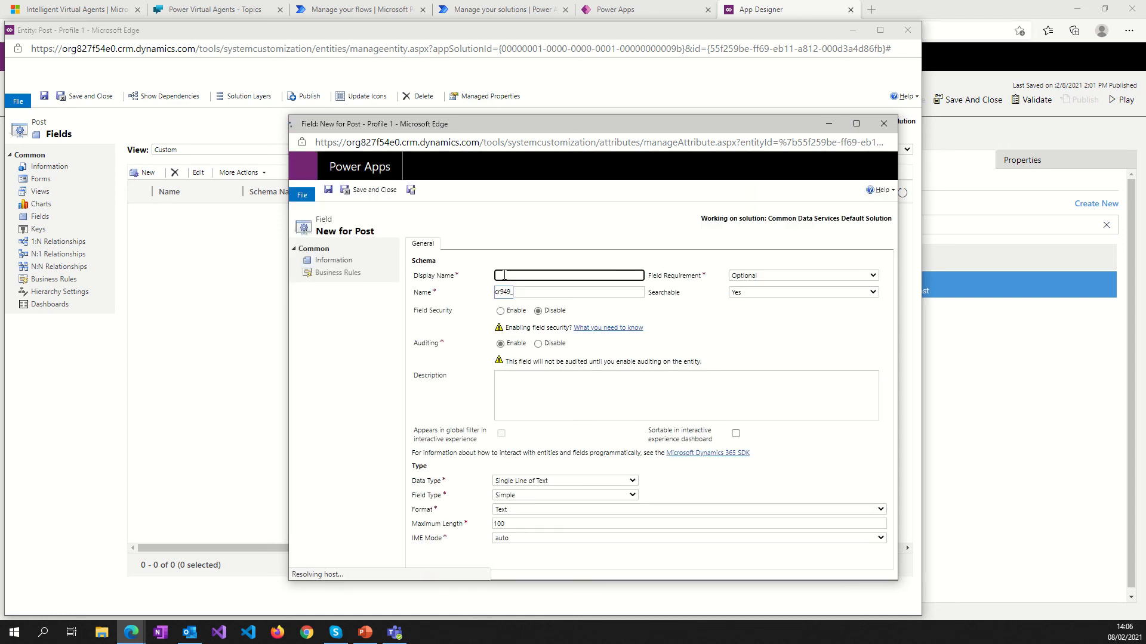
{"action": "left_click", "coordinate": [519, 277]}
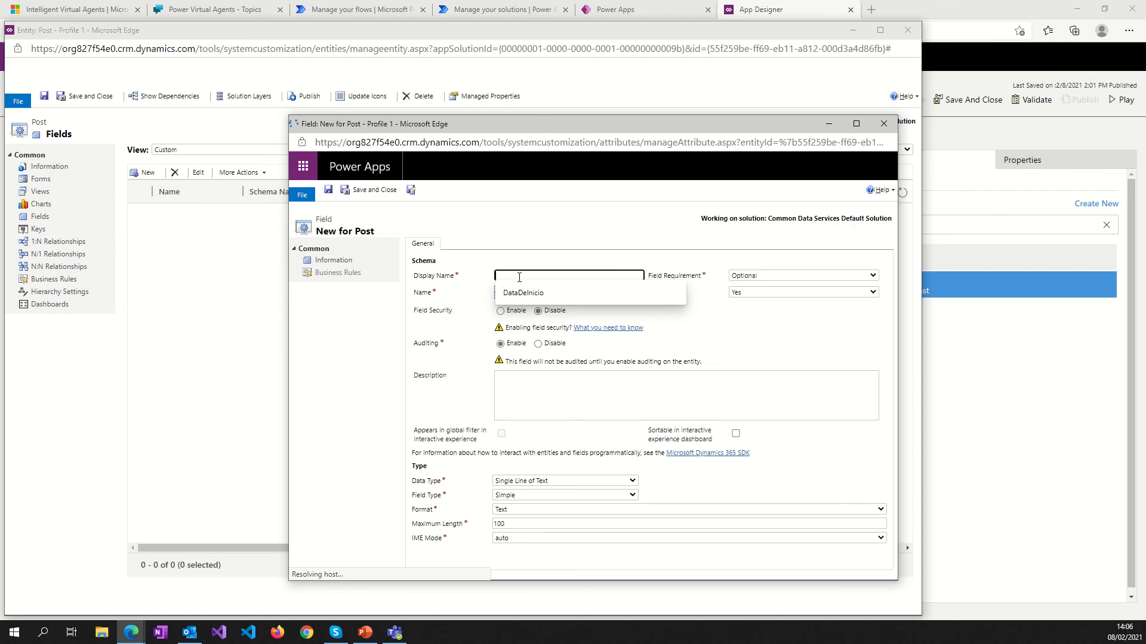
{"action": "type", "text": "D"}
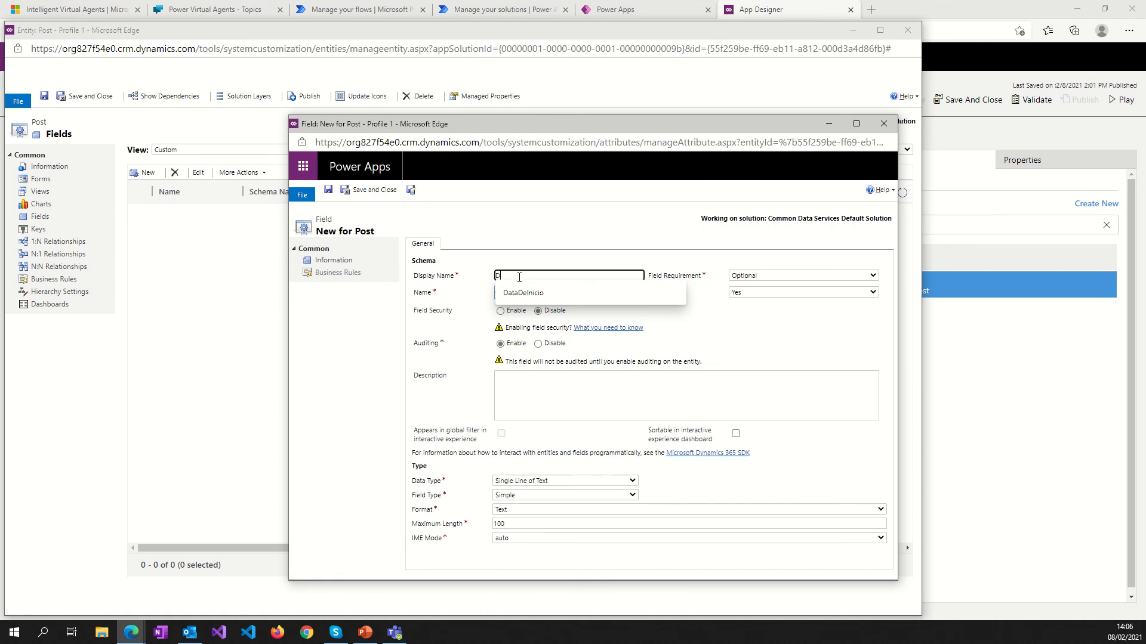
{"action": "type", "text": "escript"}
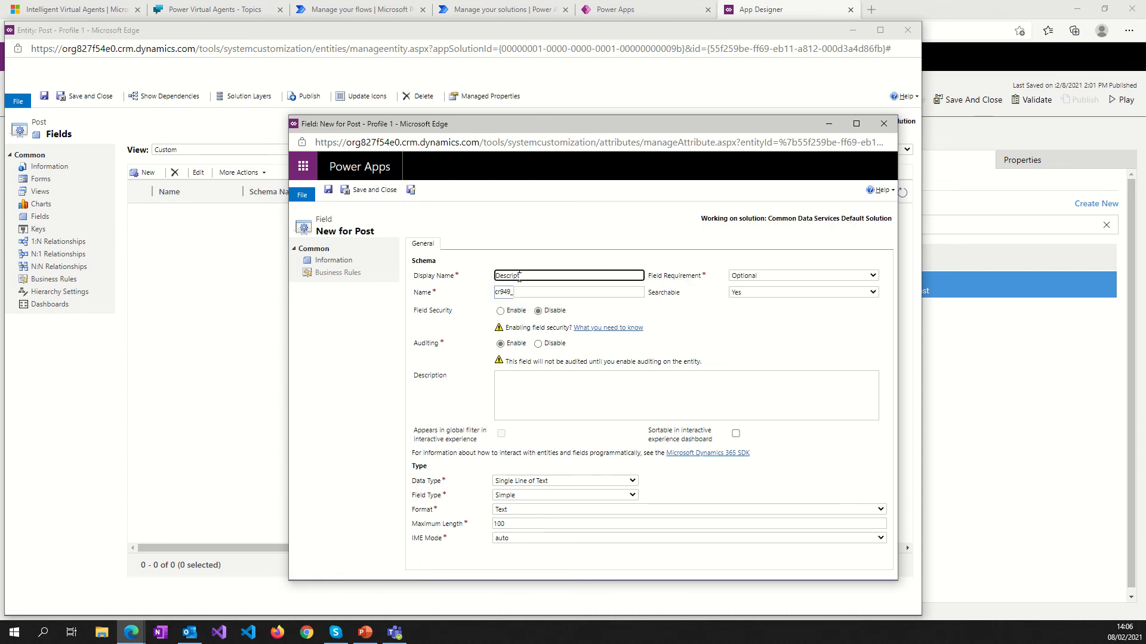
{"action": "key", "text": "BackSpace"}
{"action": "key", "text": "BackSpace"}
{"action": "key", "text": "BackSpace"}
{"action": "key", "text": "BackSpace"}
{"action": "key", "text": "BackSpace"}
{"action": "key", "text": "BackSpace"}
{"action": "key", "text": "BackSpace"}
{"action": "key", "text": "BackSpace"}
{"action": "key", "text": "BackSpace"}
Set the new Post field's display name to Body.
{"action": "type", "text": "ody Post"}
{"action": "left_click_drag", "start_coordinate": [532, 275], "coordinate": [491, 279]}
{"action": "double_click", "coordinate": [513, 278]}
{"action": "key", "text": "BackSpace"}
{"action": "left_click", "coordinate": [535, 293]}
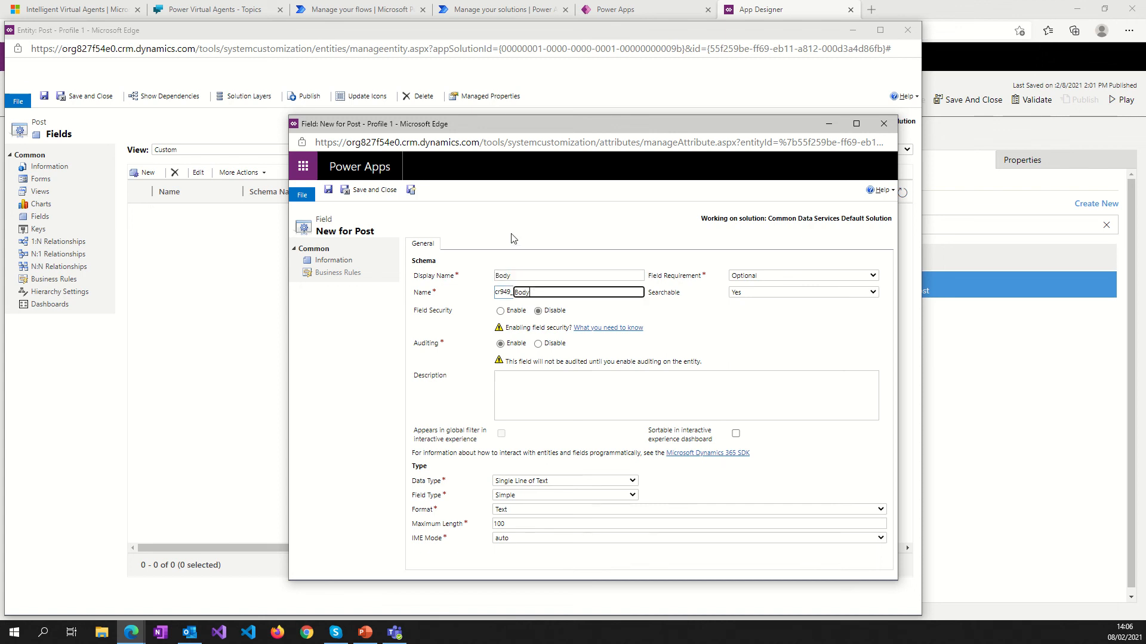
{"action": "left_click", "coordinate": [478, 273]}
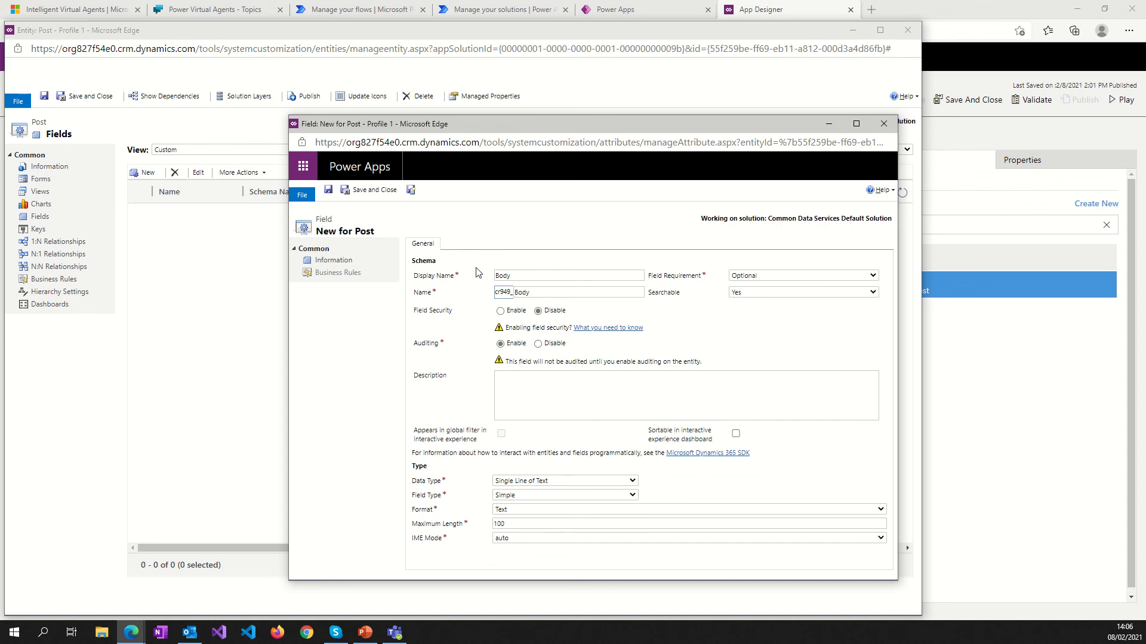
Change the field's schema name suffix to lowercase so that it reads cr949_body.
{"action": "left_click", "coordinate": [518, 293]}
{"action": "key", "text": "BackSpace"}
{"action": "type", "text": "b"}
{"action": "left_click", "coordinate": [467, 328]}
Enter "The body to a description of a post" as the field's description.
{"action": "left_click", "coordinate": [521, 382]}
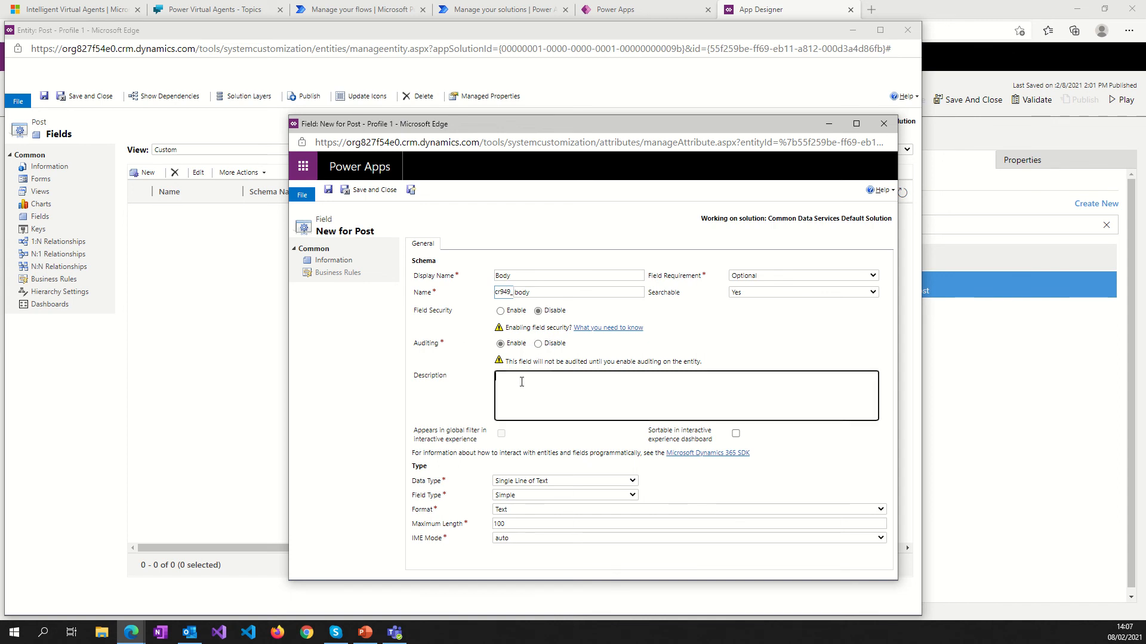
{"action": "type", "text": "The body to a description of a post"}
{"action": "right_click", "coordinate": [542, 376]}
{"action": "left_click", "coordinate": [527, 387]}
{"action": "double_click", "coordinate": [557, 377]}
{"action": "left_click", "coordinate": [548, 386]}
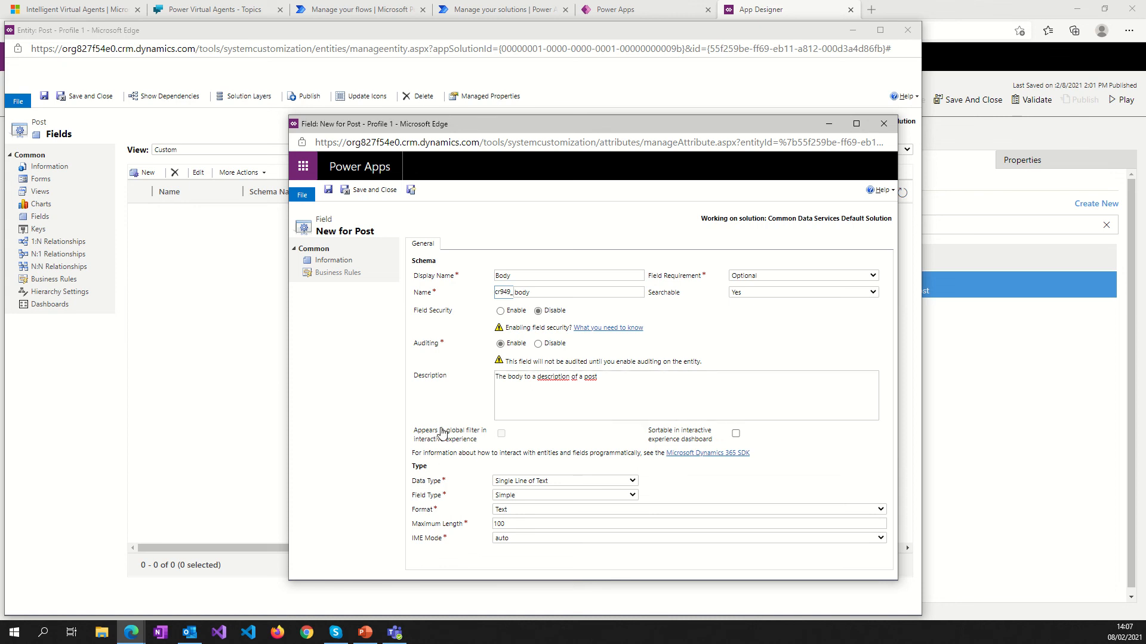
Set the Body field's data type to Multiple Lines of Text, then save and close the field.
{"action": "left_click", "coordinate": [537, 481]}
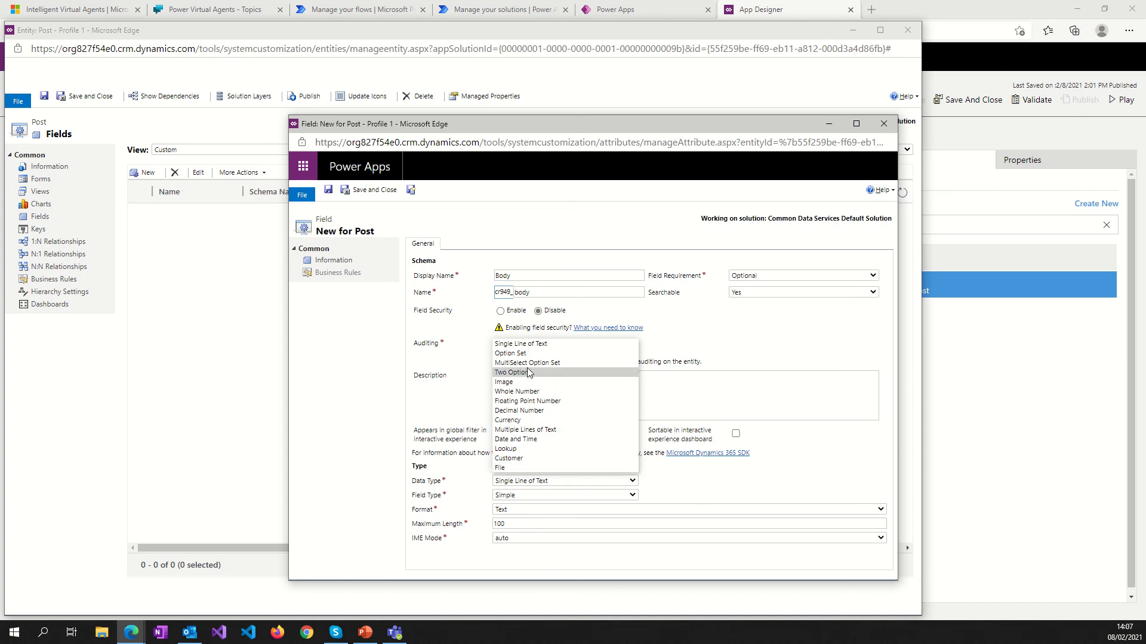
{"action": "left_click", "coordinate": [525, 431]}
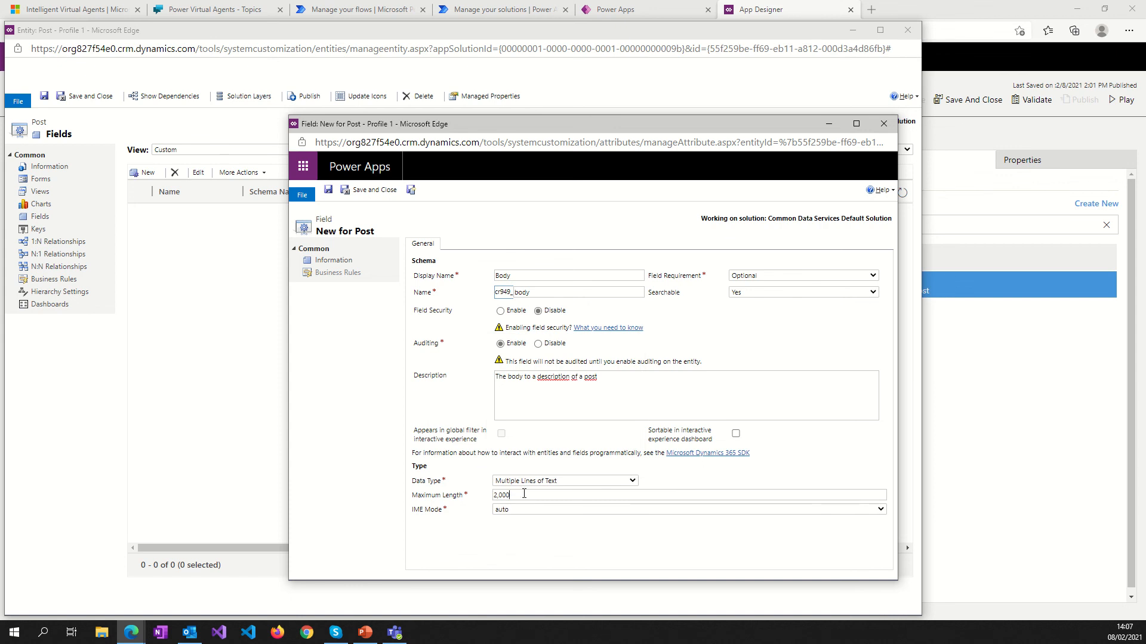
{"action": "left_click_drag", "start_coordinate": [498, 496], "coordinate": [480, 496]}
{"action": "left_click", "coordinate": [469, 462]}
{"action": "left_click", "coordinate": [328, 190]}
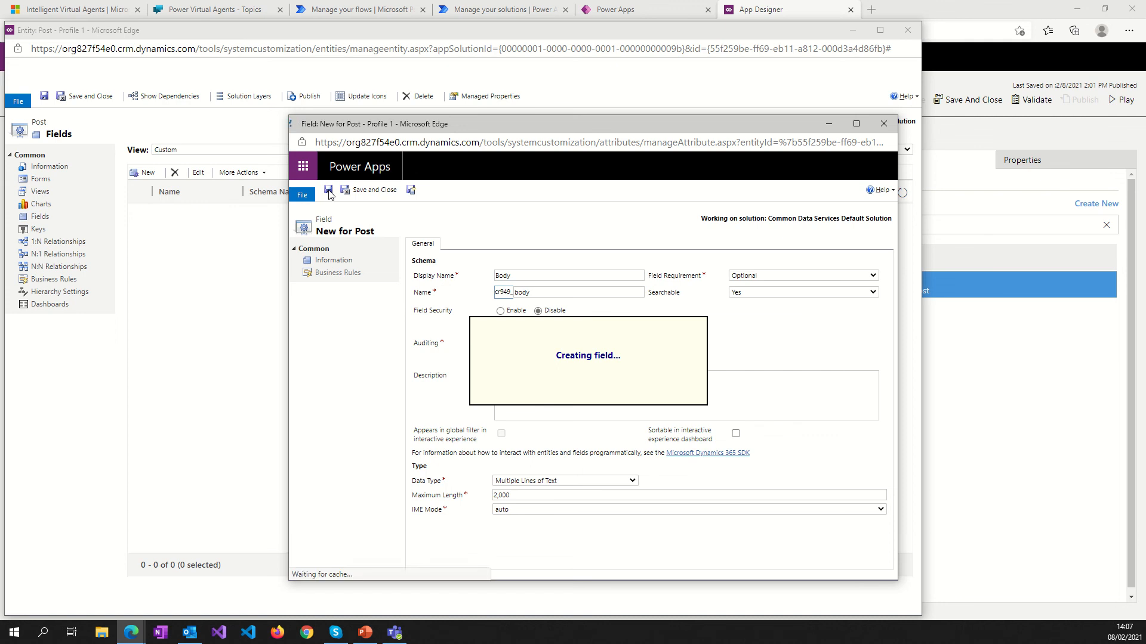
{"action": "left_click", "coordinate": [367, 191]}
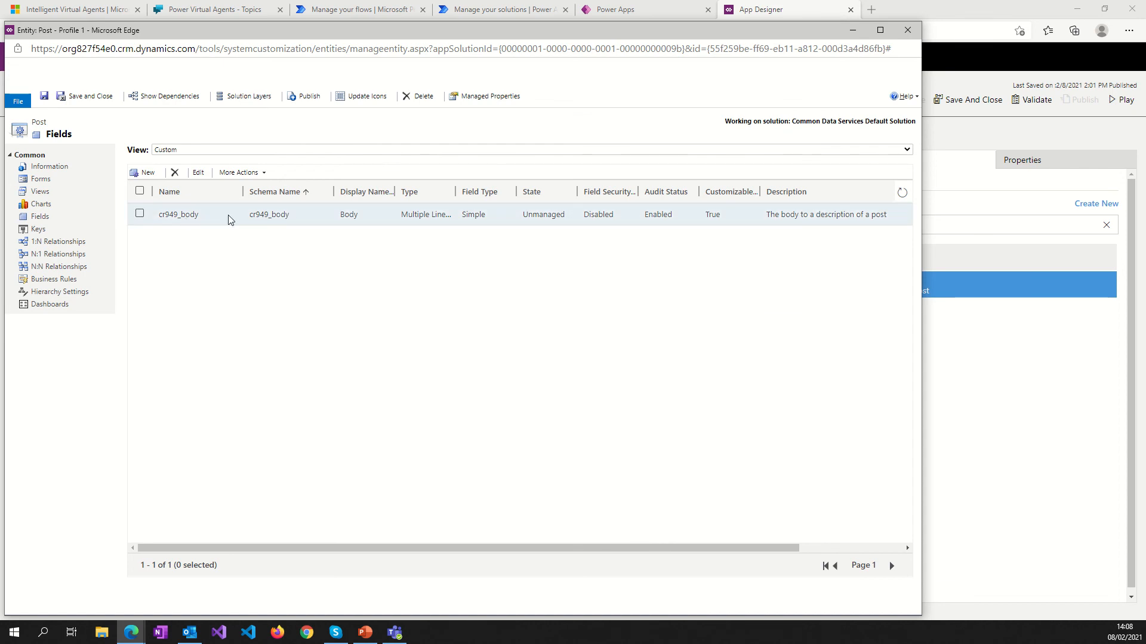
Open the Post entity's forms list and open the Card type Information form for editing.
{"action": "left_click", "coordinate": [34, 231]}
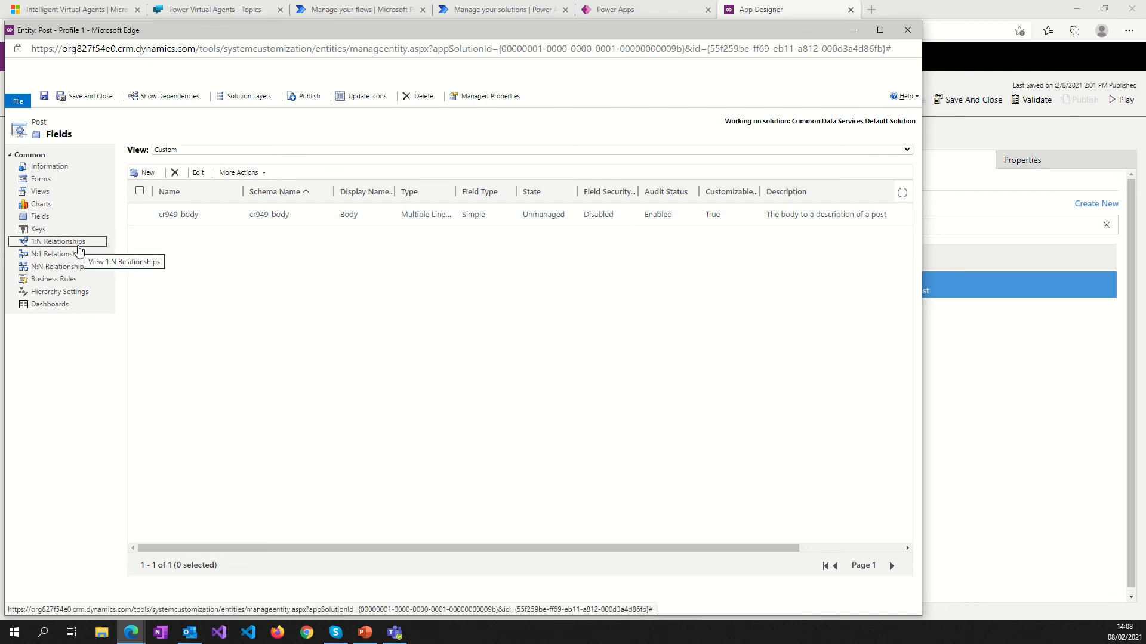
{"action": "left_click", "coordinate": [41, 184]}
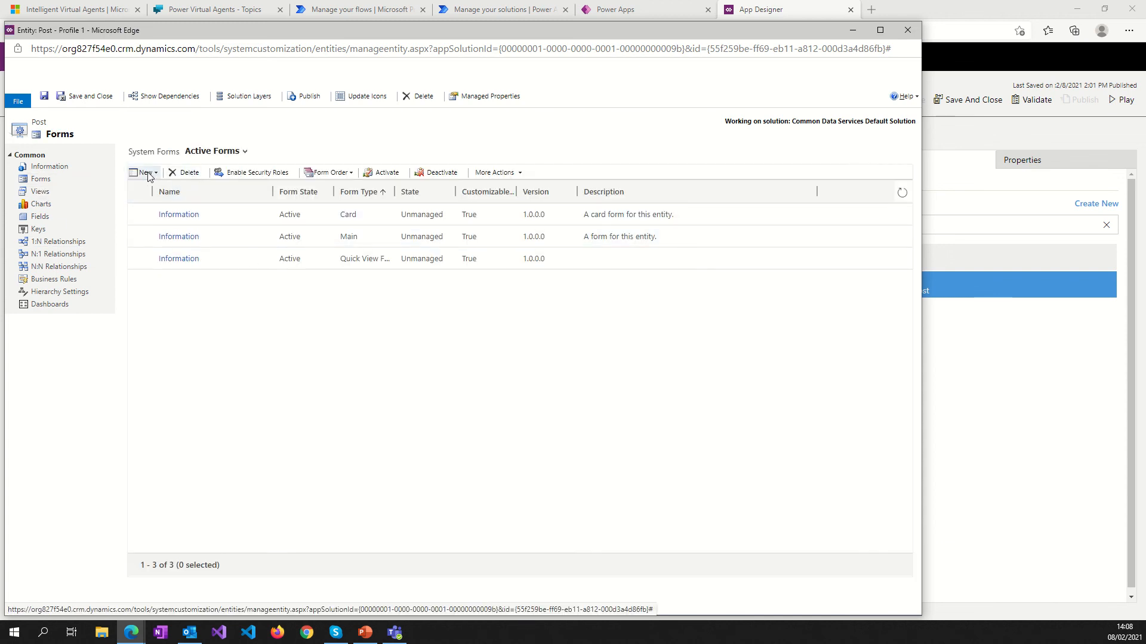
{"action": "left_click", "coordinate": [179, 215]}
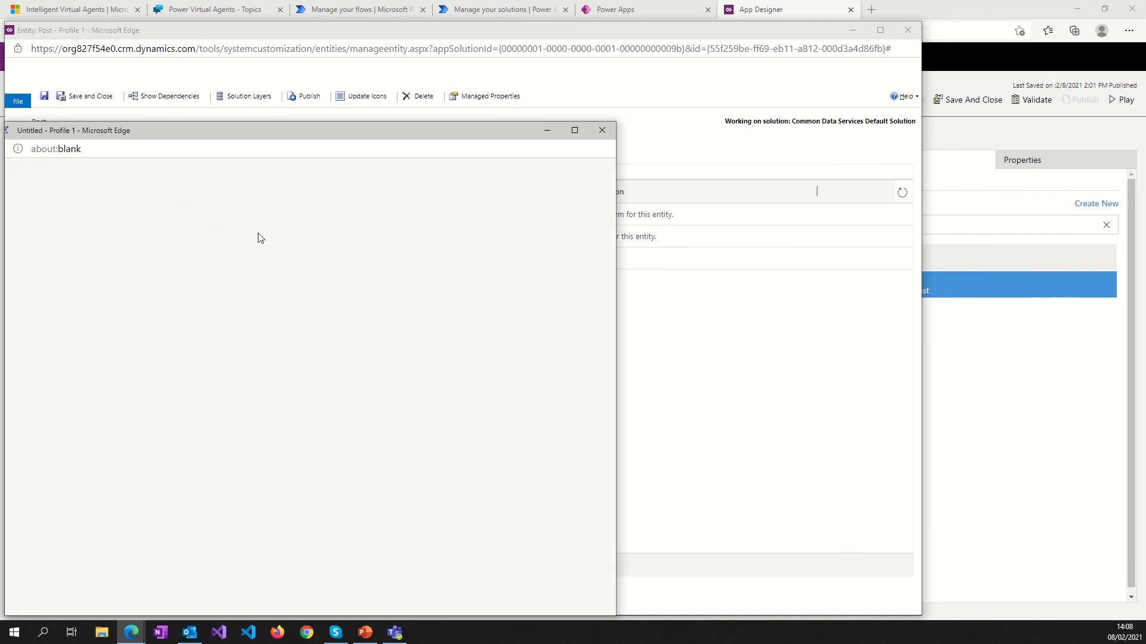
{"action": "left_click_drag", "start_coordinate": [270, 135], "coordinate": [508, 103]}
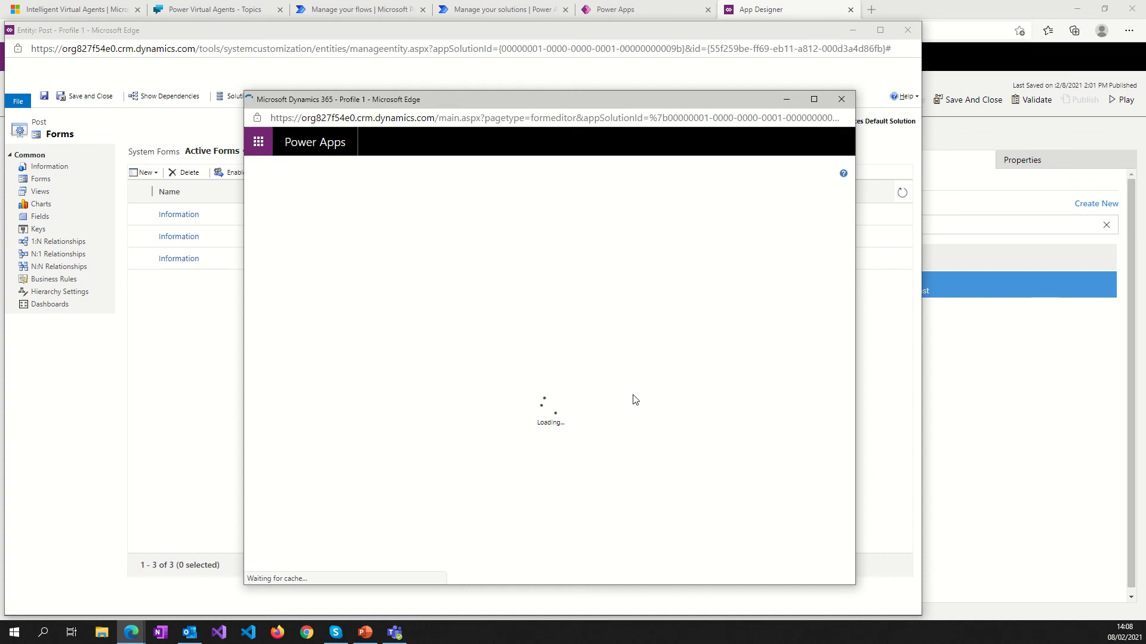
{"action": "mouse_move", "coordinate": [639, 13]}
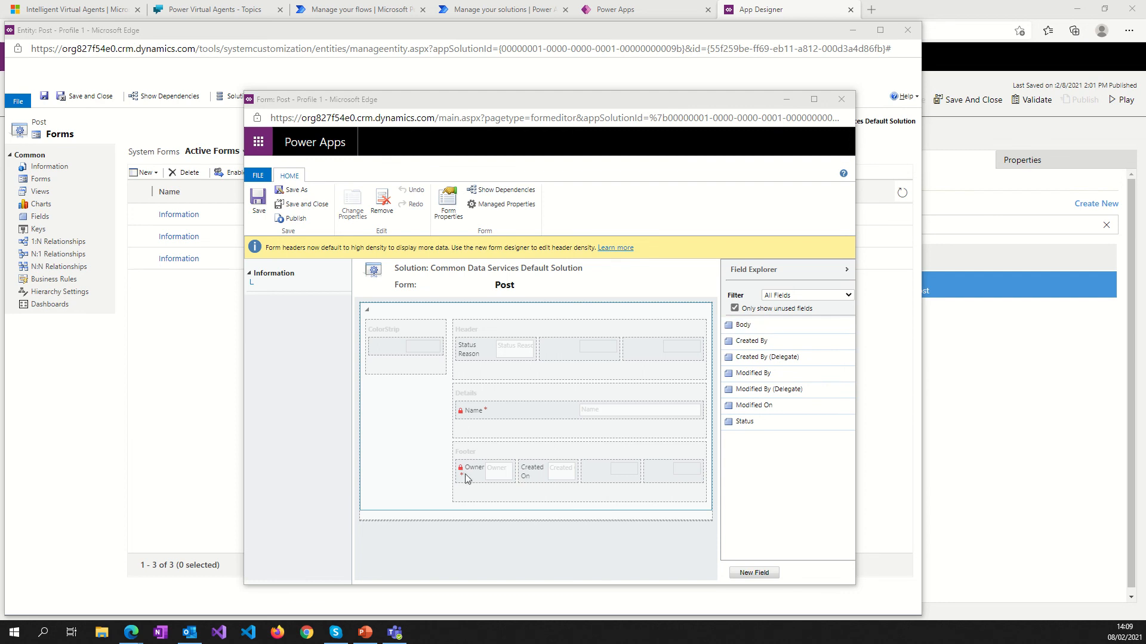
Add the Body field below Name in the card form's Details section, then publish, save and close the form.
{"action": "left_click_drag", "start_coordinate": [743, 325], "coordinate": [486, 426]}
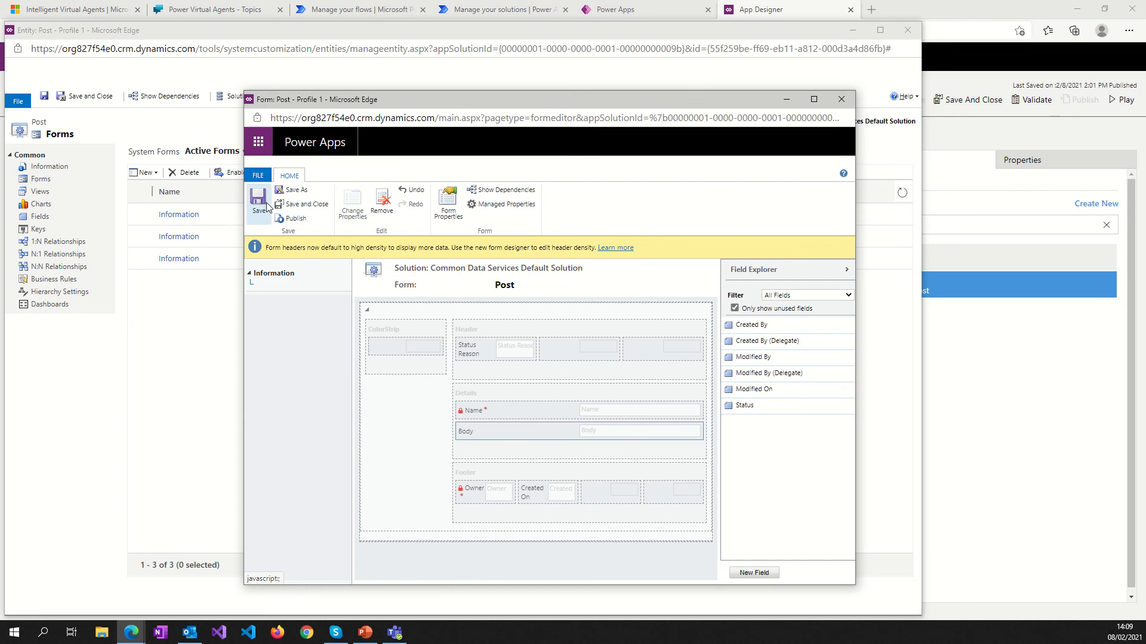
{"action": "left_click", "coordinate": [293, 221]}
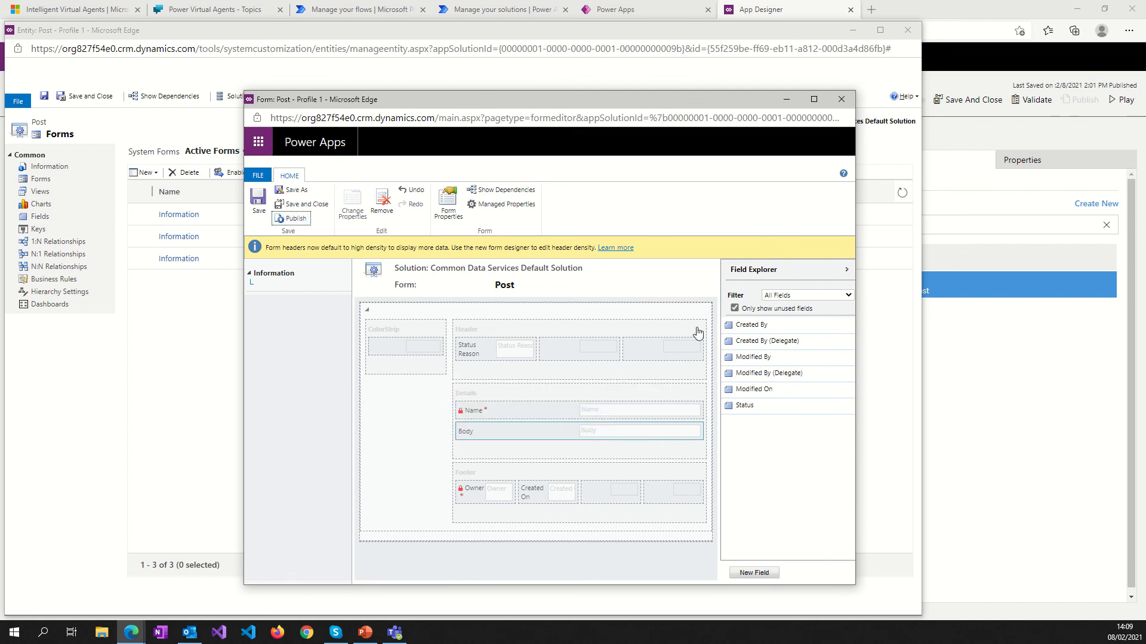
{"action": "left_click", "coordinate": [302, 204]}
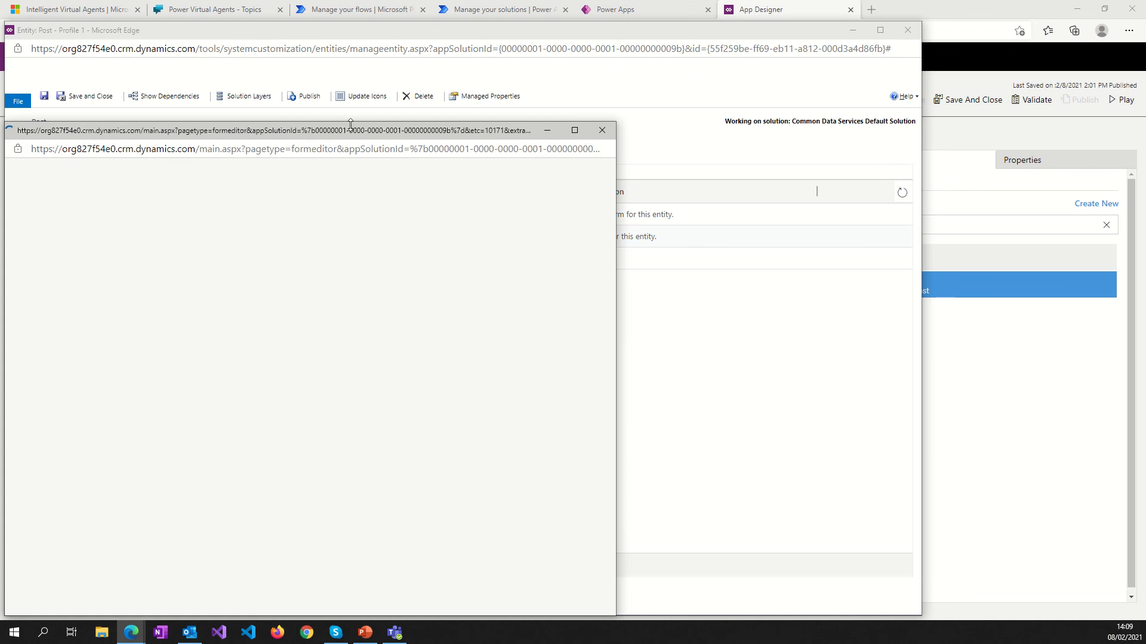
Open the Main type Information form and place the Body field below Owner in the General section.
{"action": "left_click_drag", "start_coordinate": [348, 132], "coordinate": [518, 84]}
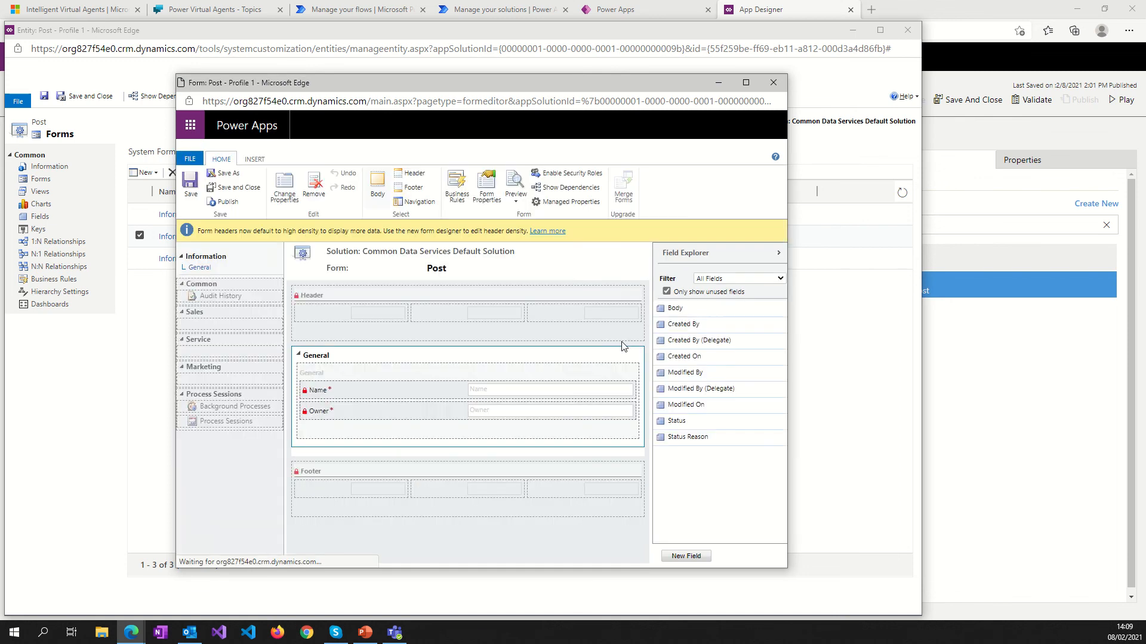
{"action": "left_click_drag", "start_coordinate": [675, 308], "coordinate": [352, 406]}
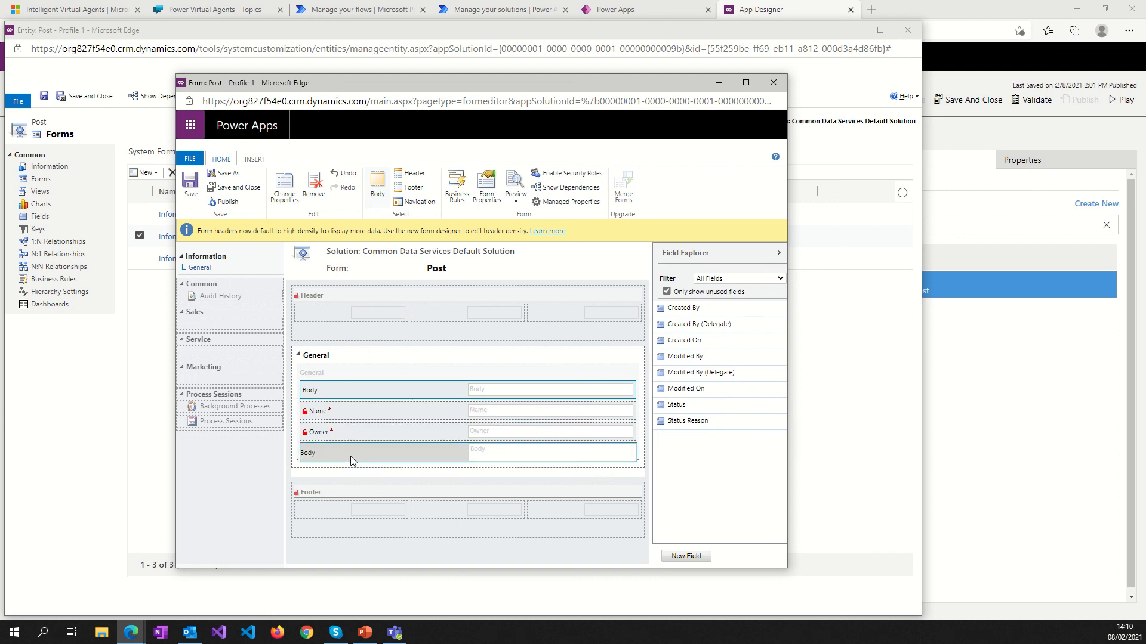
{"action": "left_click_drag", "start_coordinate": [349, 391], "coordinate": [352, 446]}
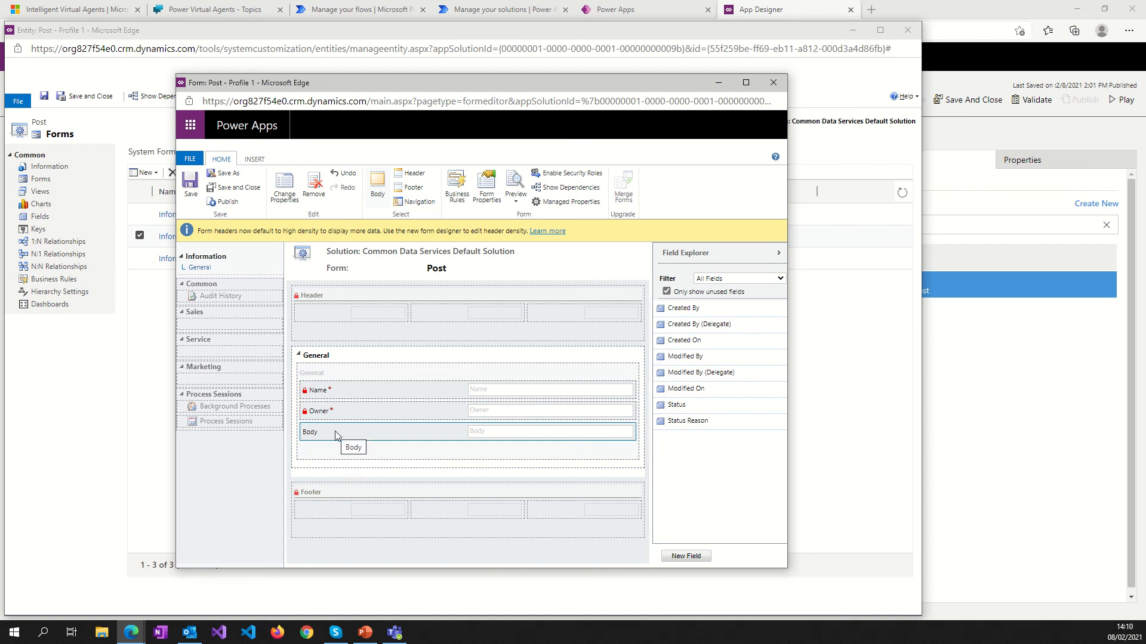
Move the Body field between Name and Owner on the main form, then save, publish and close the form.
{"action": "left_click", "coordinate": [335, 432]}
{"action": "left_click_drag", "start_coordinate": [335, 431], "coordinate": [338, 413]}
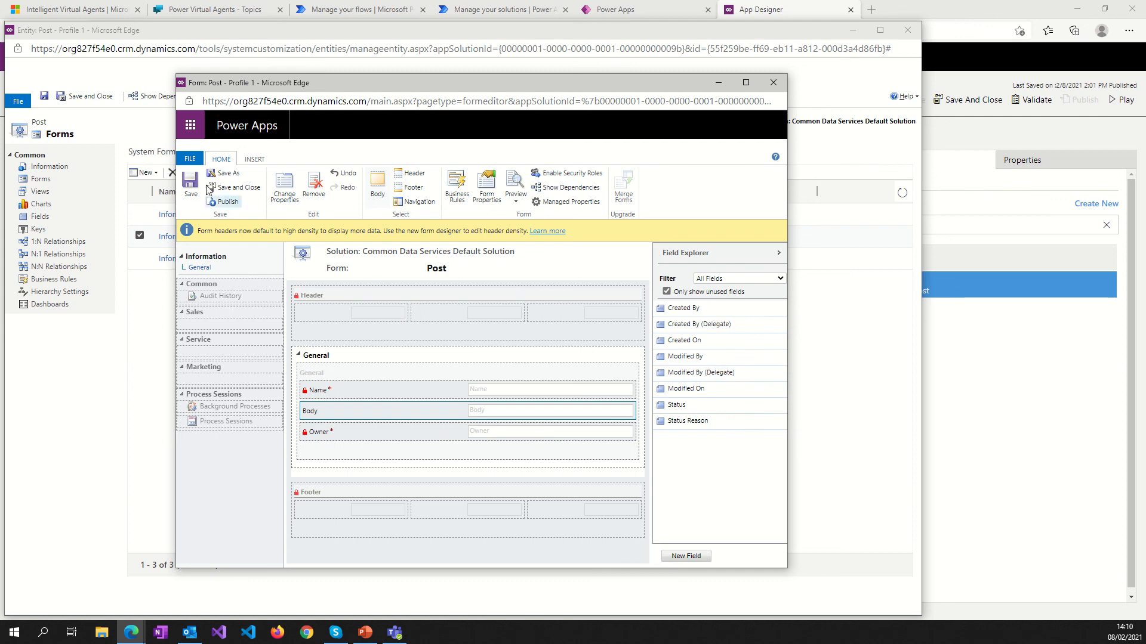
{"action": "left_click", "coordinate": [188, 187]}
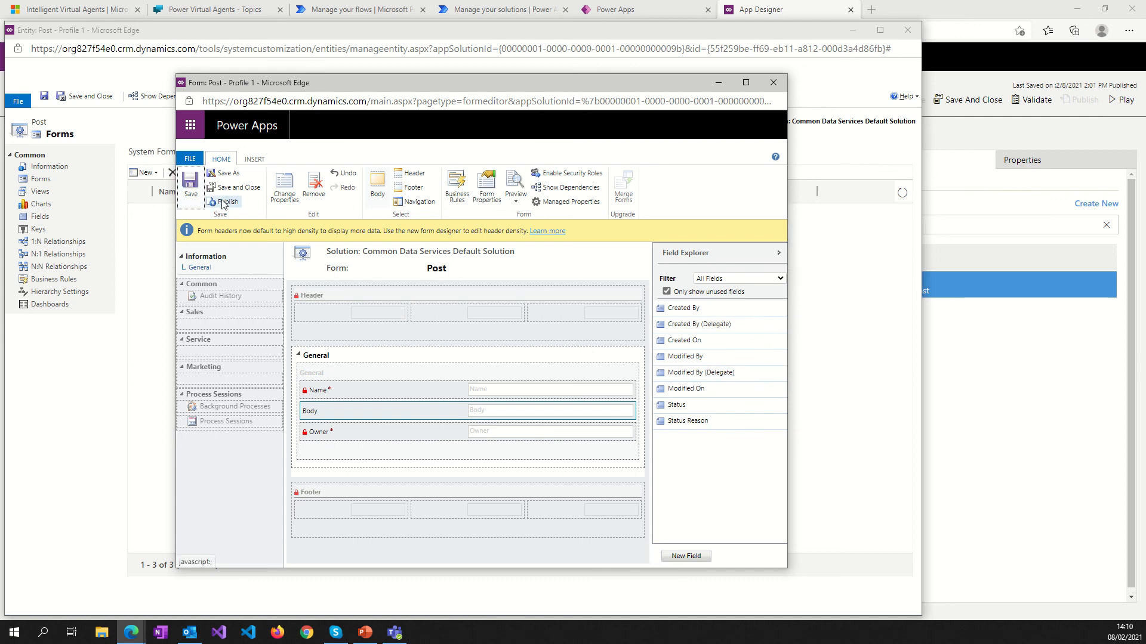
{"action": "left_click", "coordinate": [223, 202]}
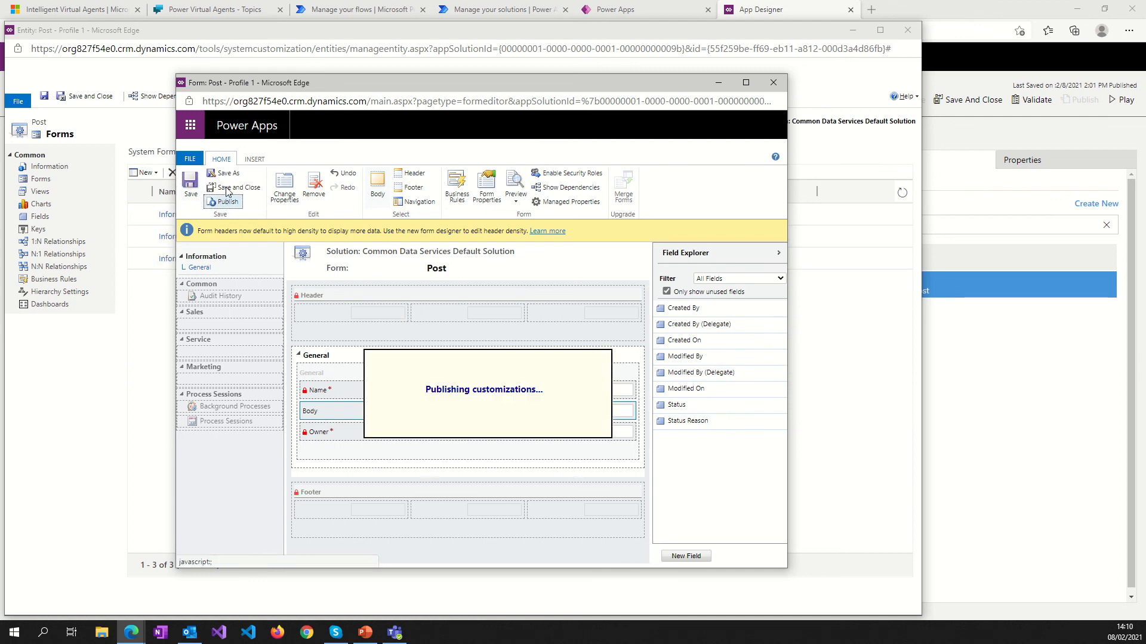
{"action": "left_click", "coordinate": [227, 189]}
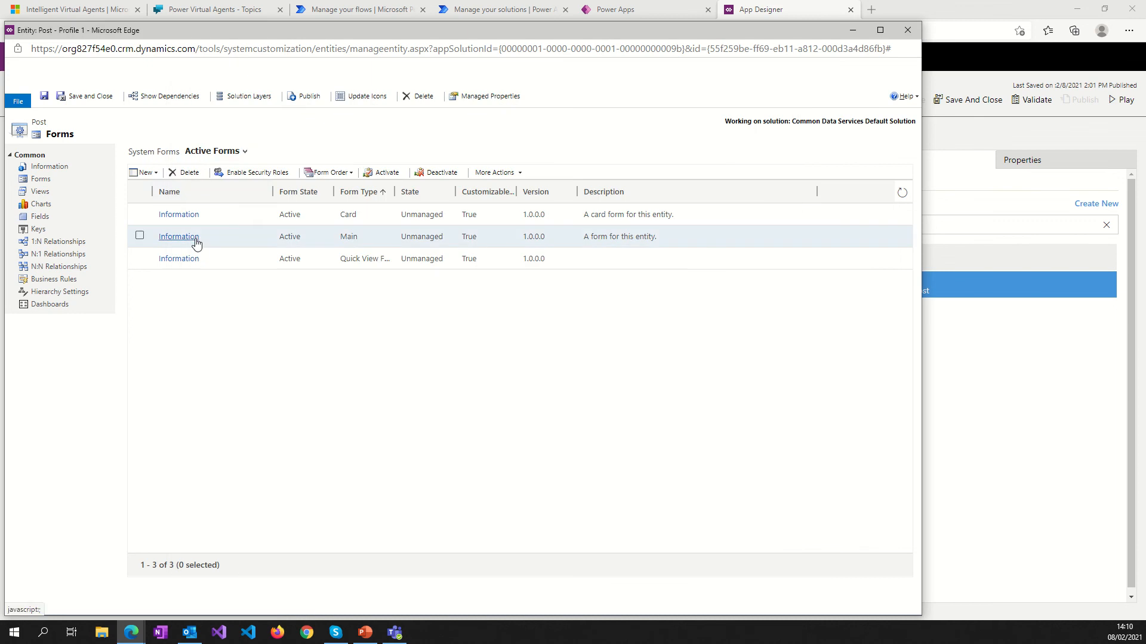
Place the Body field between Name and Owner on the Quick View Information form, save it, then reopen and publish the form.
{"action": "double_click", "coordinate": [309, 264]}
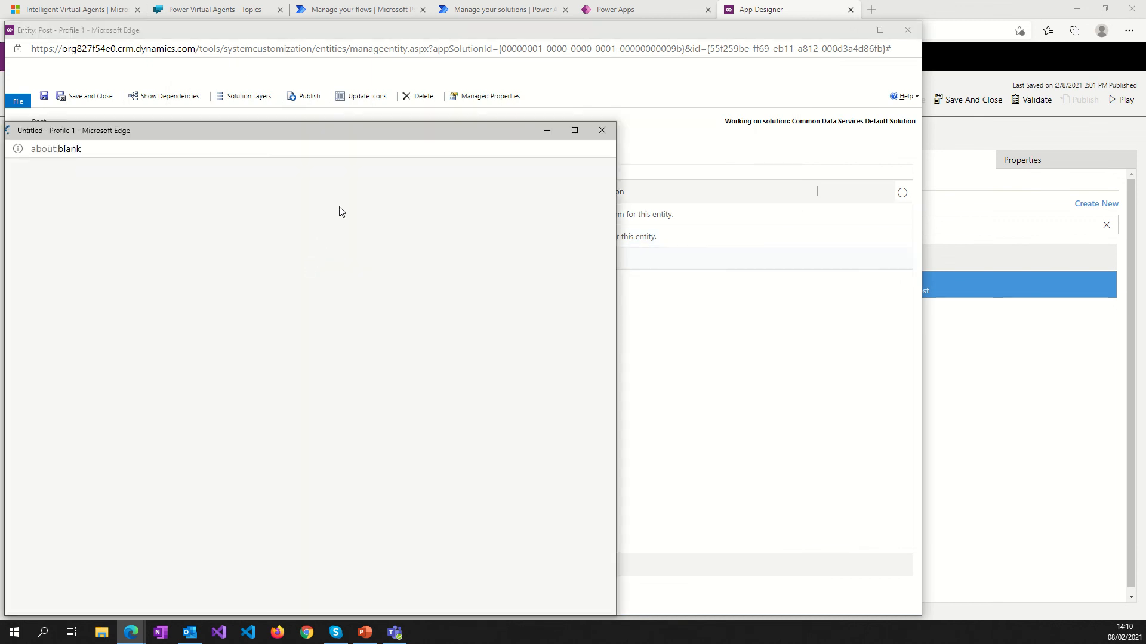
{"action": "left_click_drag", "start_coordinate": [342, 131], "coordinate": [585, 100]}
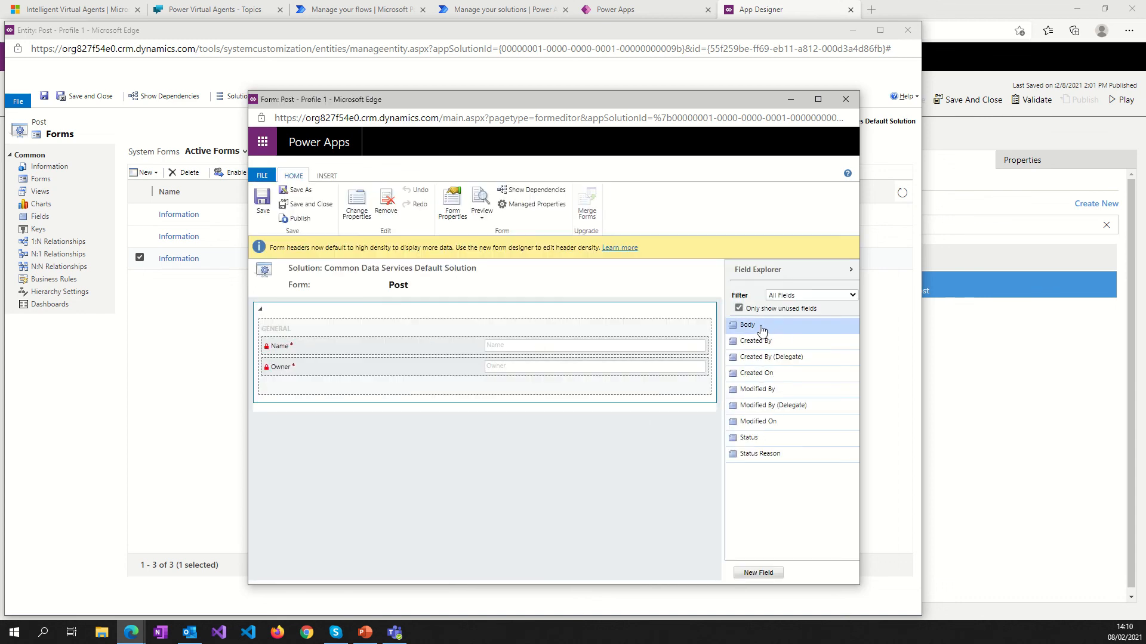
{"action": "left_click_drag", "start_coordinate": [760, 327], "coordinate": [310, 366]}
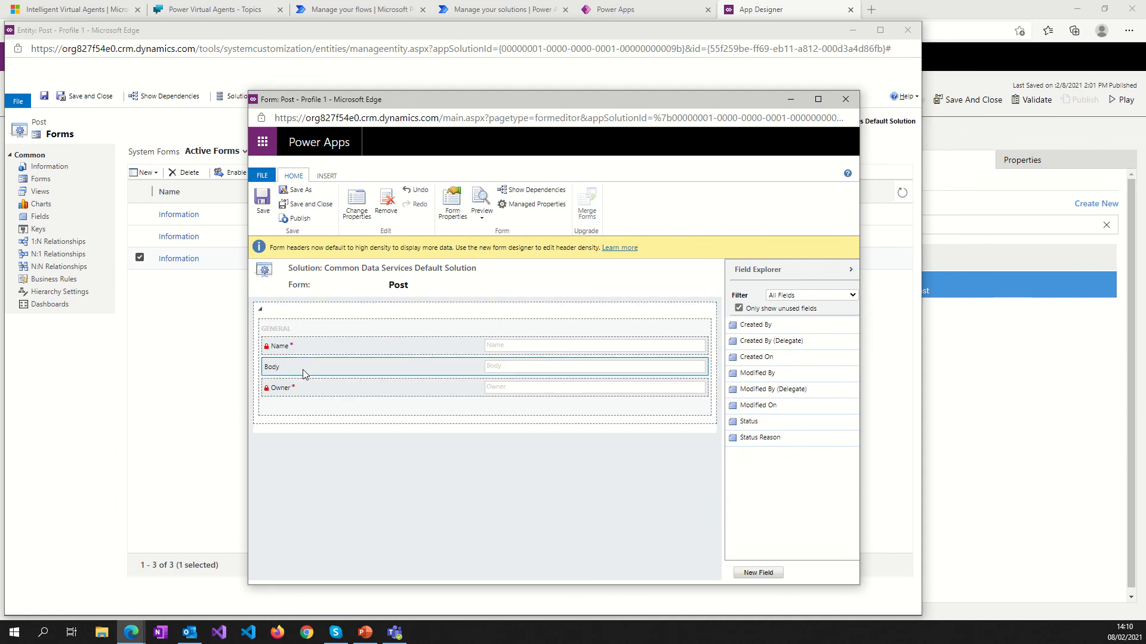
{"action": "left_click", "coordinate": [299, 212]}
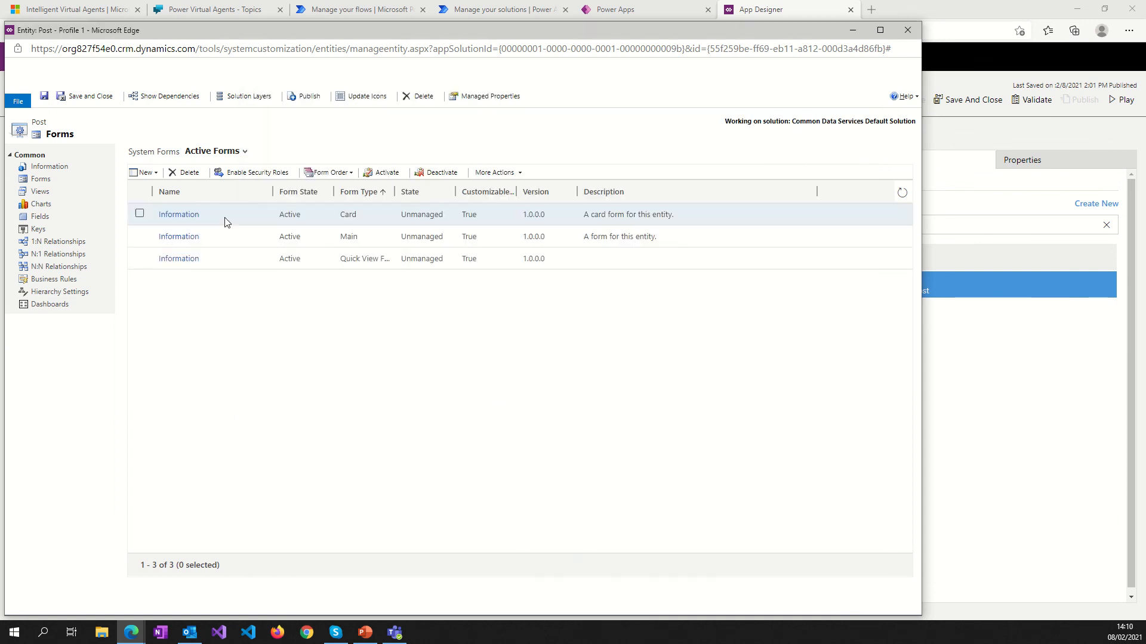
{"action": "double_click", "coordinate": [238, 258]}
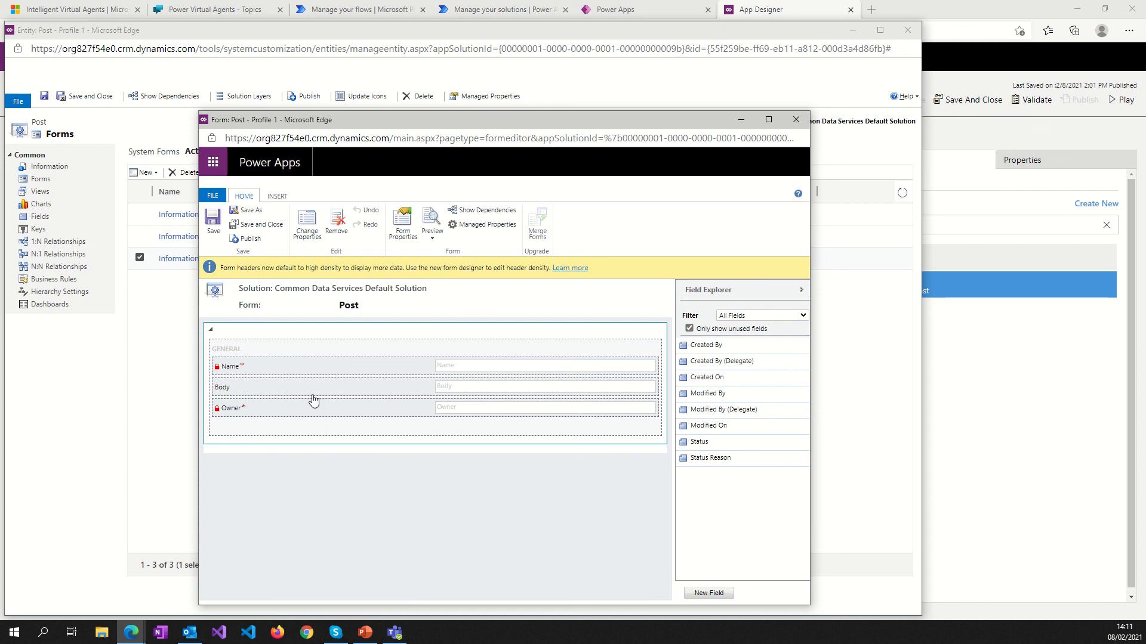
{"action": "left_click", "coordinate": [248, 240]}
Preview the Quick View form as a desktop client read-only form, then close the preview and the form editor.
{"action": "left_click", "coordinate": [432, 231]}
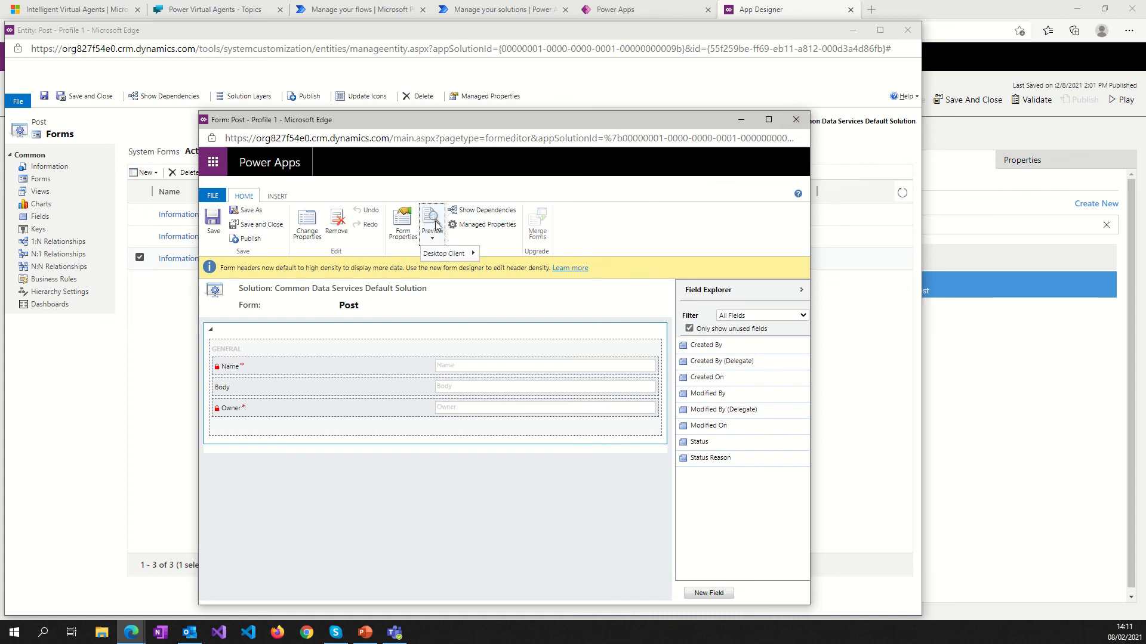
{"action": "mouse_move", "coordinate": [444, 253]}
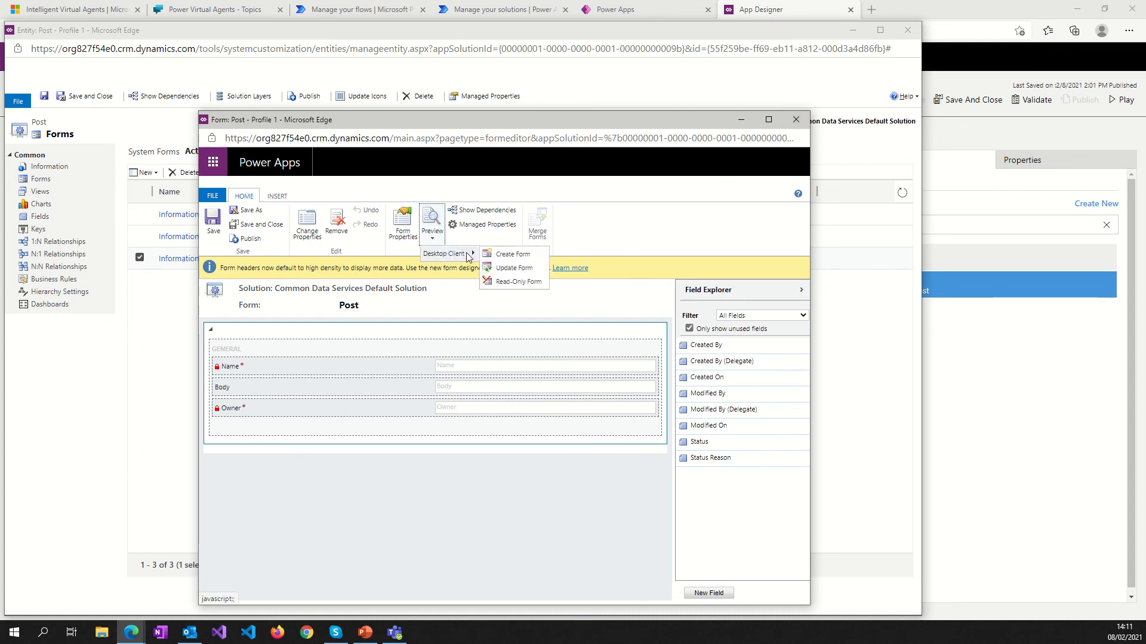
{"action": "left_click", "coordinate": [506, 281]}
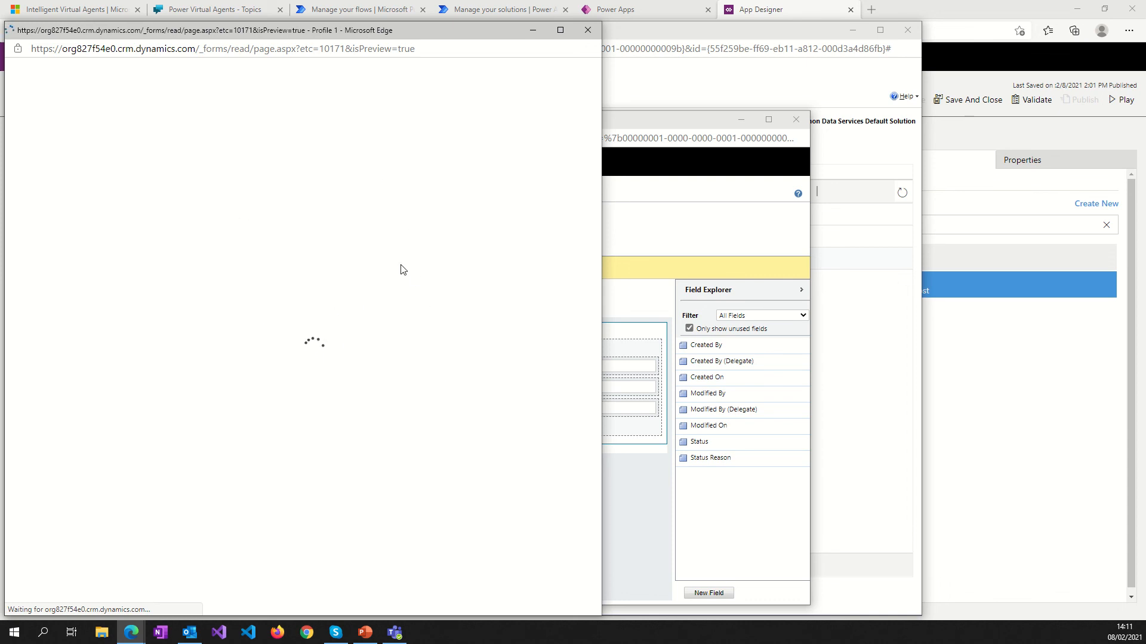
{"action": "mouse_move", "coordinate": [517, 29]}
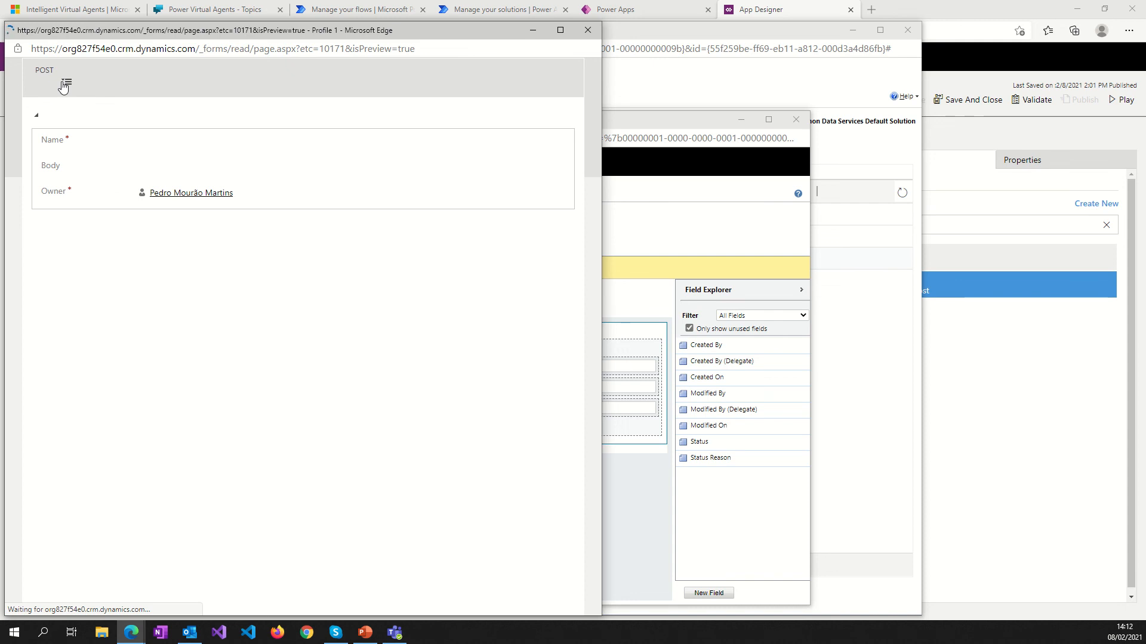
{"action": "left_click", "coordinate": [588, 31]}
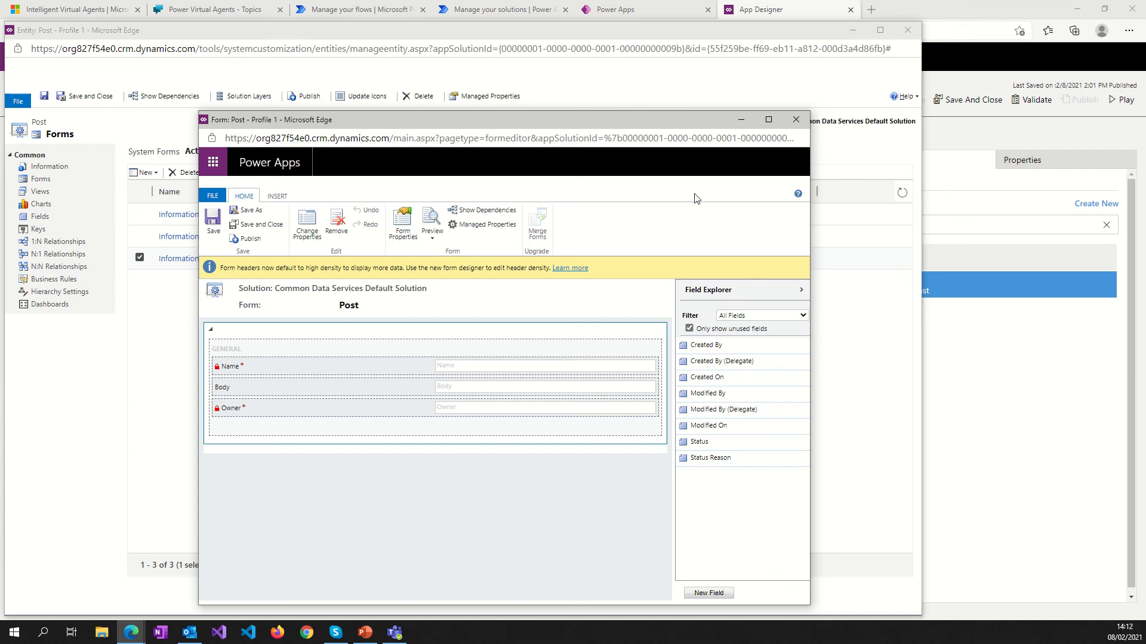
{"action": "left_click", "coordinate": [797, 121]}
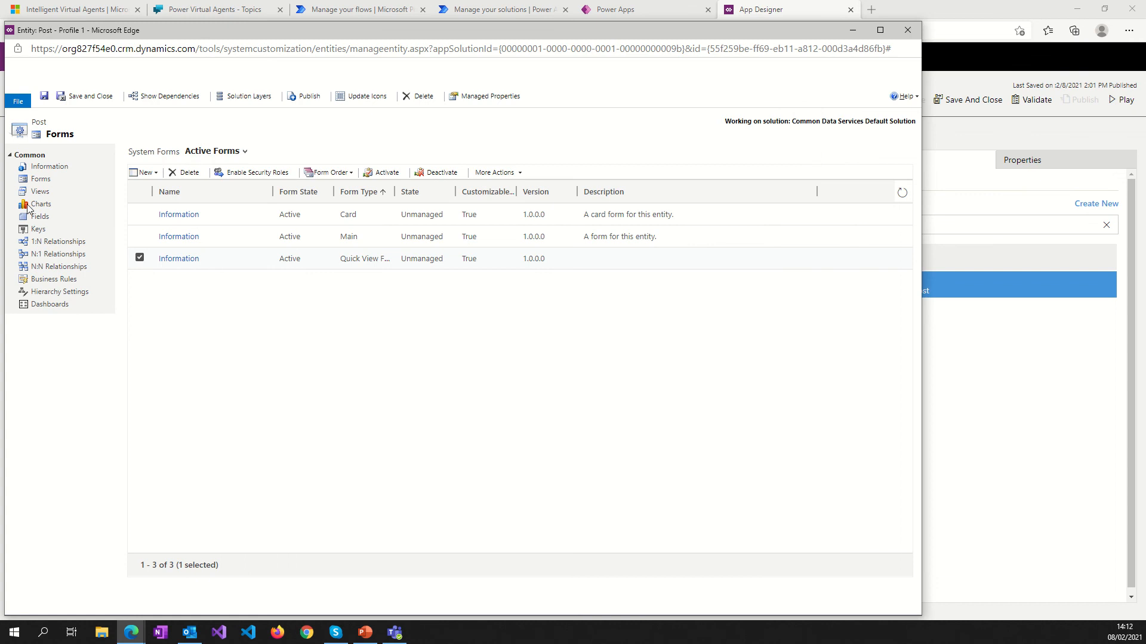
Open the Post entity's My custom view Posts view and add the Body column to it.
{"action": "left_click", "coordinate": [42, 178]}
{"action": "left_click", "coordinate": [39, 191]}
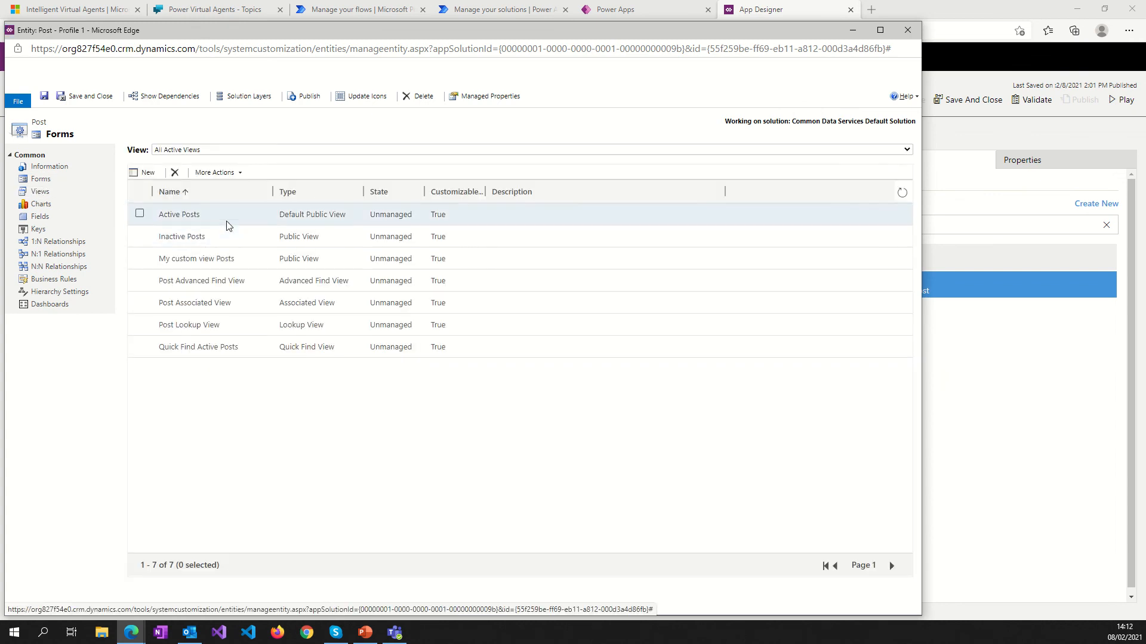
{"action": "double_click", "coordinate": [255, 261]}
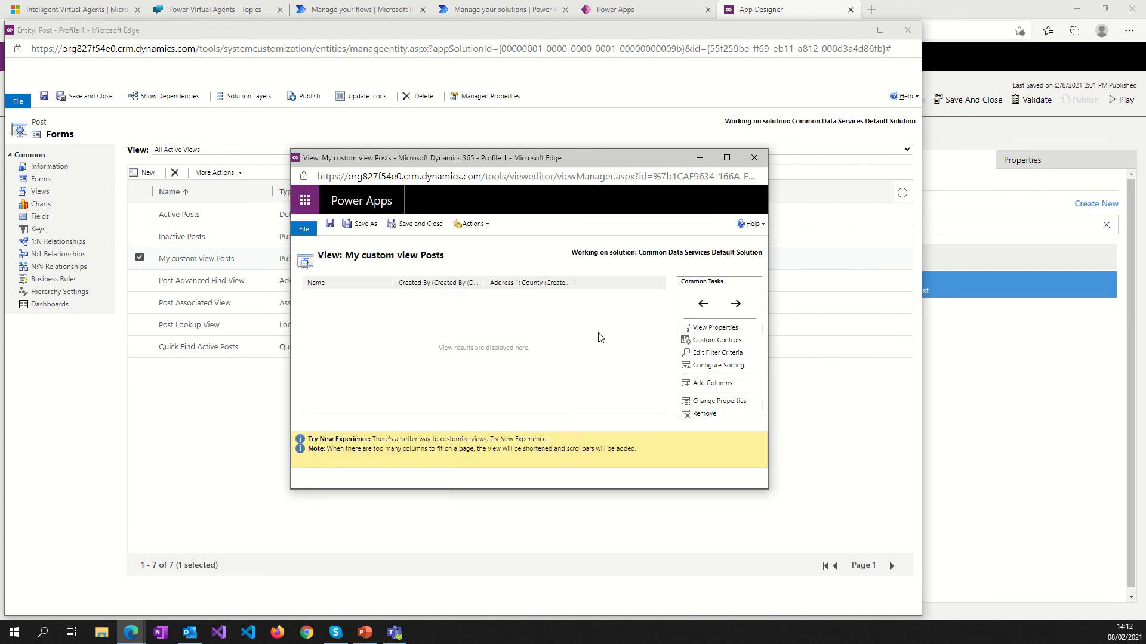
{"action": "left_click", "coordinate": [706, 386]}
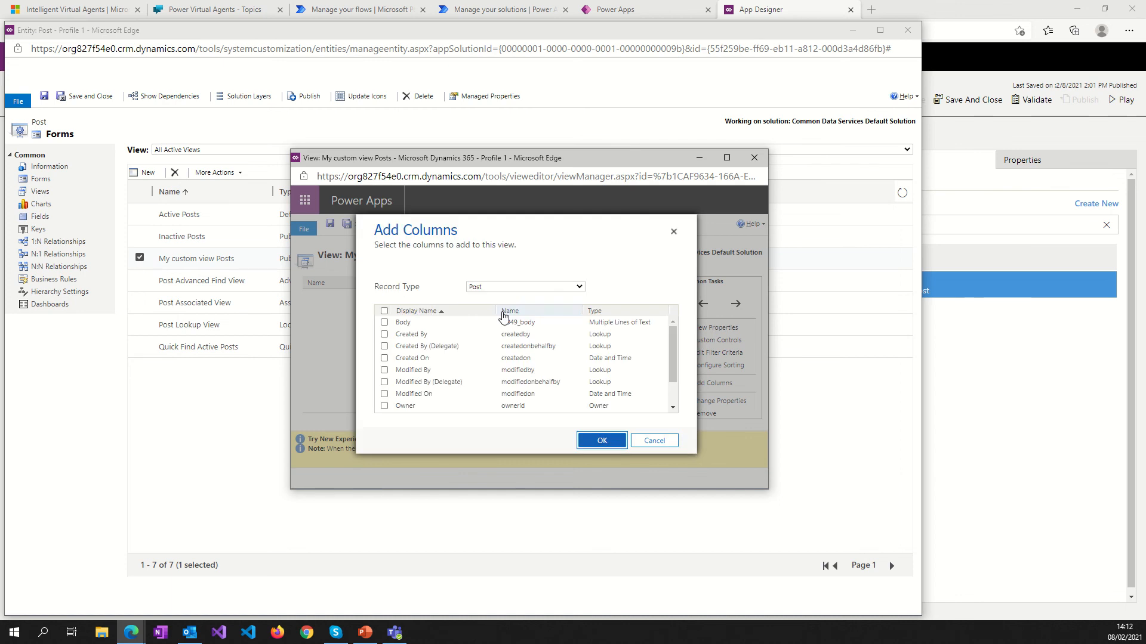
{"action": "left_click", "coordinate": [410, 324]}
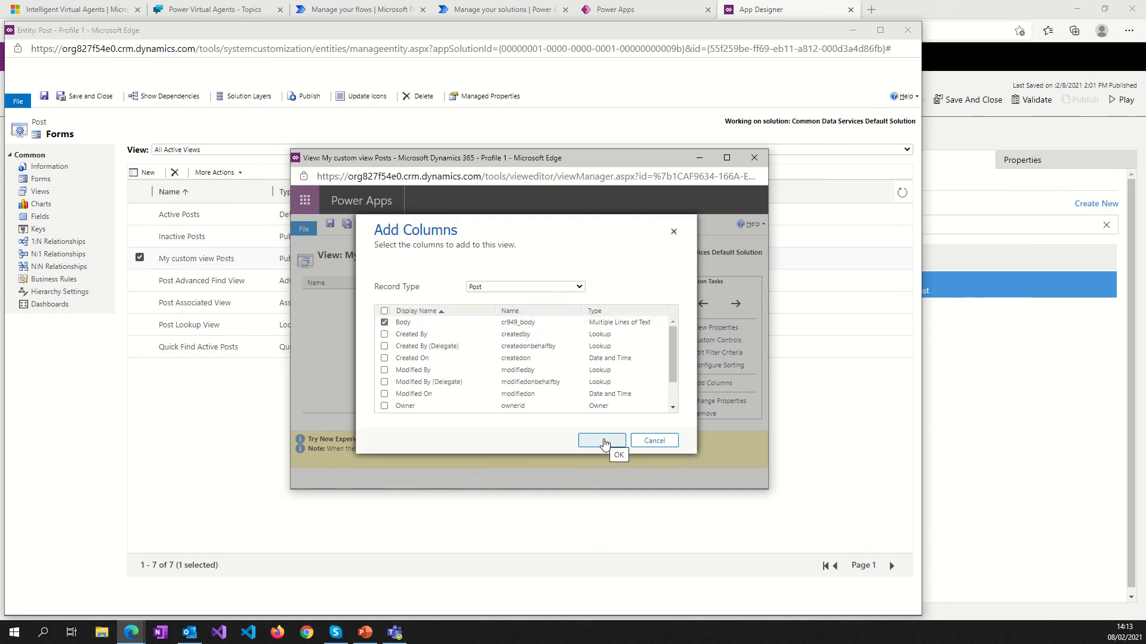
{"action": "left_click", "coordinate": [604, 445]}
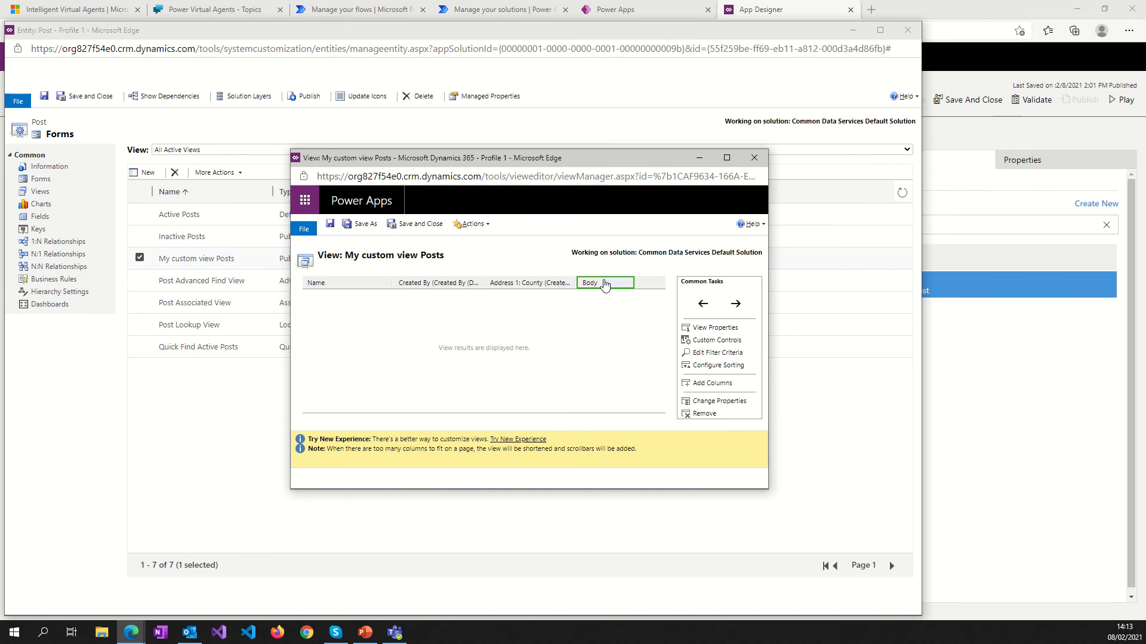
Remove the Address 1: County and Created By columns from the custom Posts view, then save and close the view.
{"action": "left_click", "coordinate": [548, 285]}
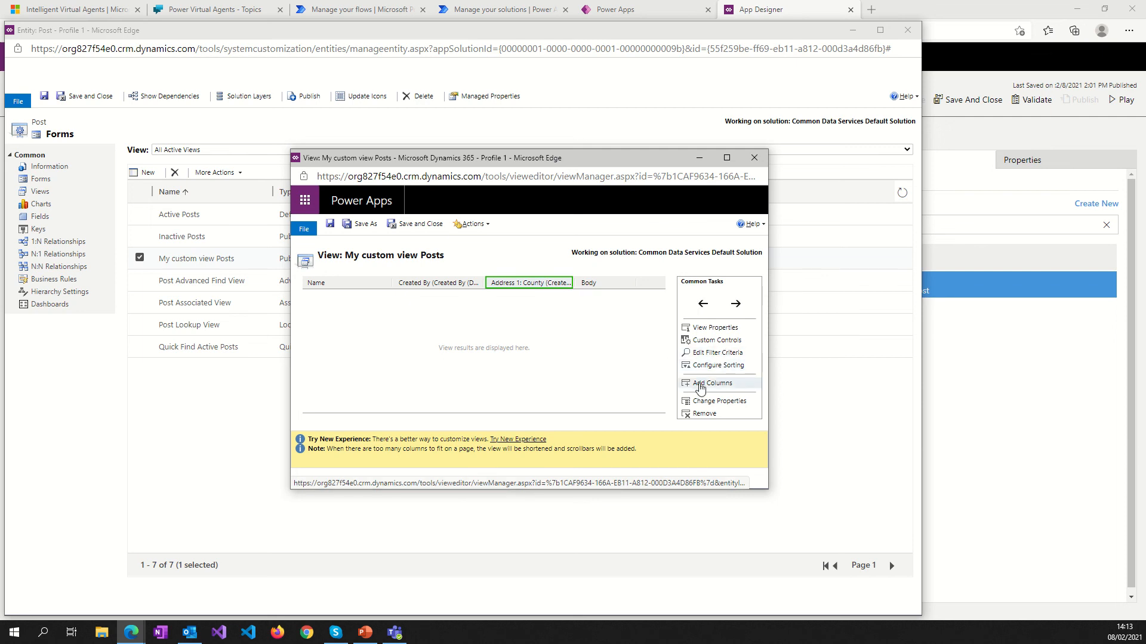
{"action": "left_click", "coordinate": [708, 414]}
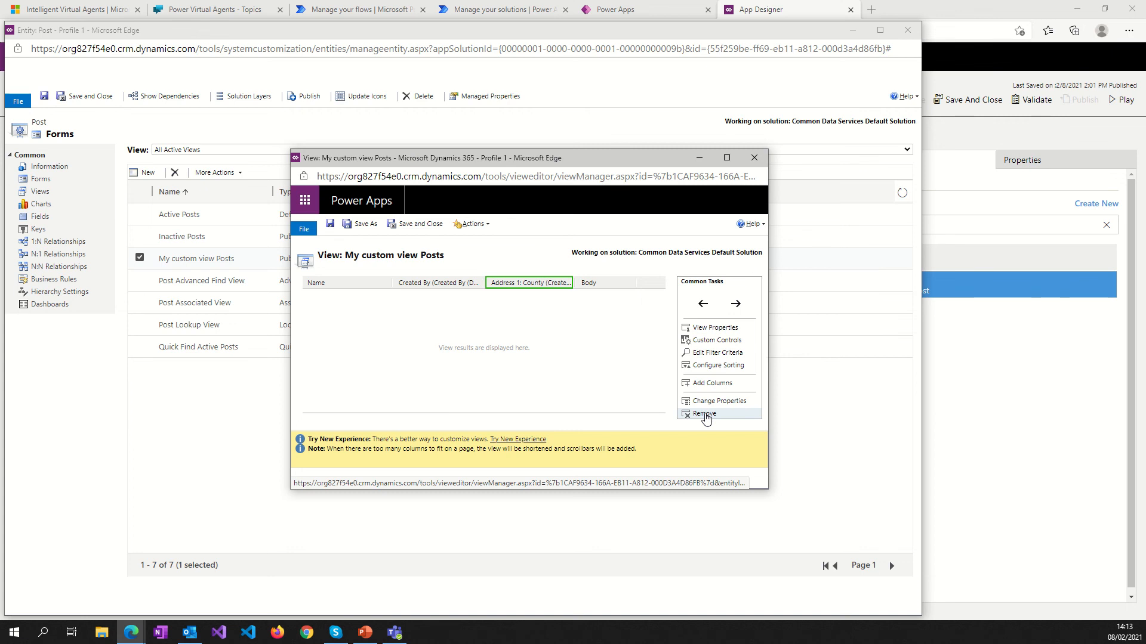
{"action": "left_click", "coordinate": [587, 238]}
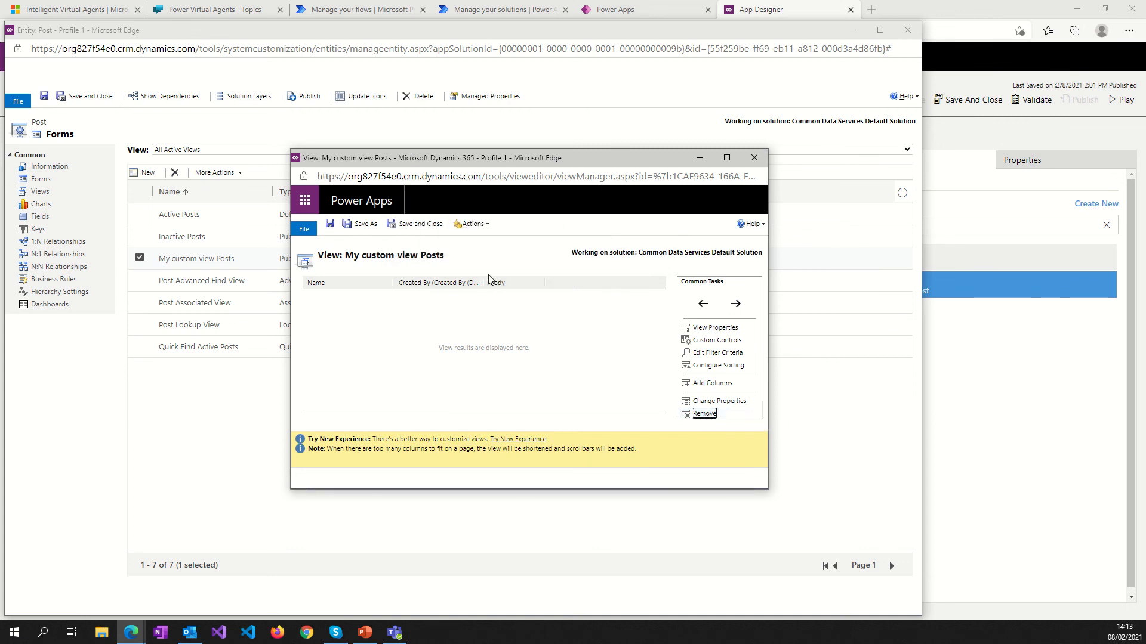
{"action": "left_click", "coordinate": [702, 415]}
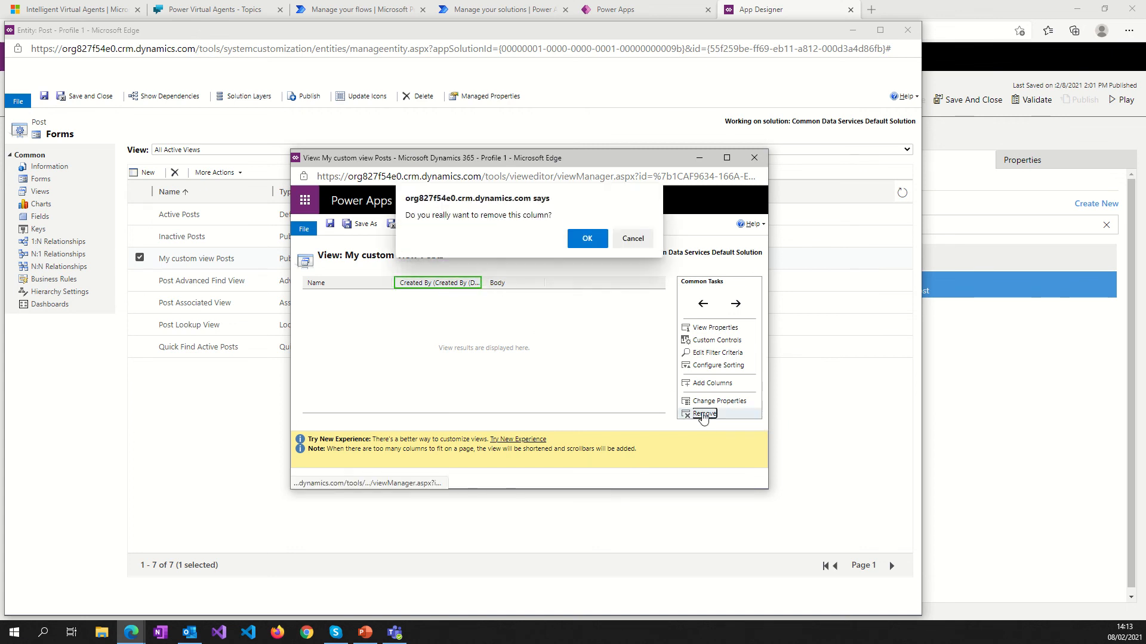
{"action": "left_click", "coordinate": [586, 238]}
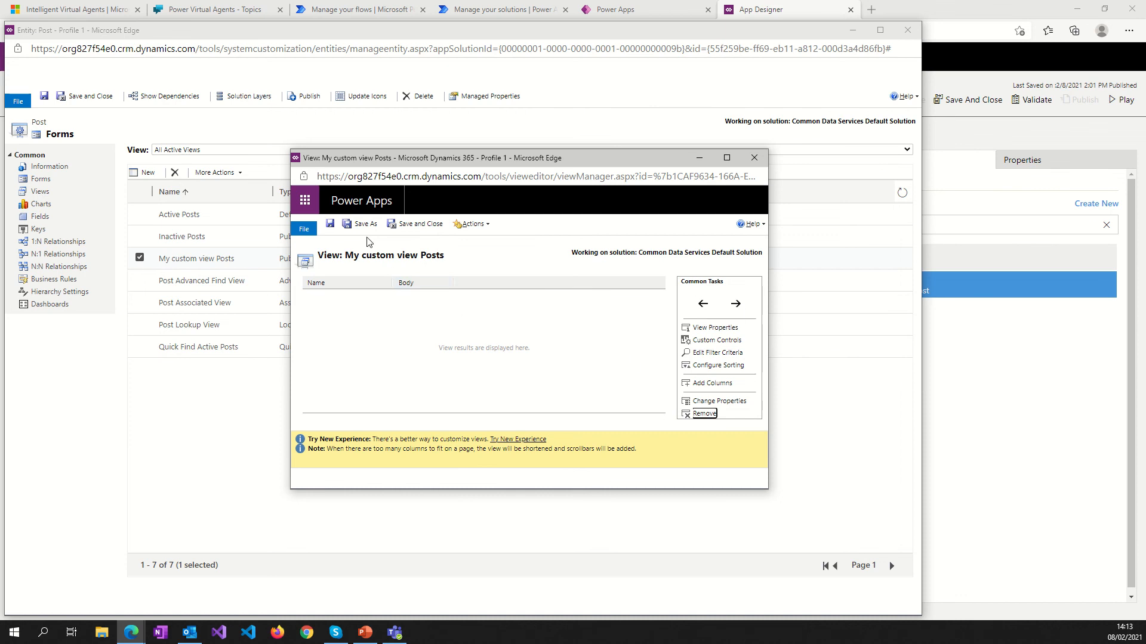
{"action": "left_click", "coordinate": [331, 225]}
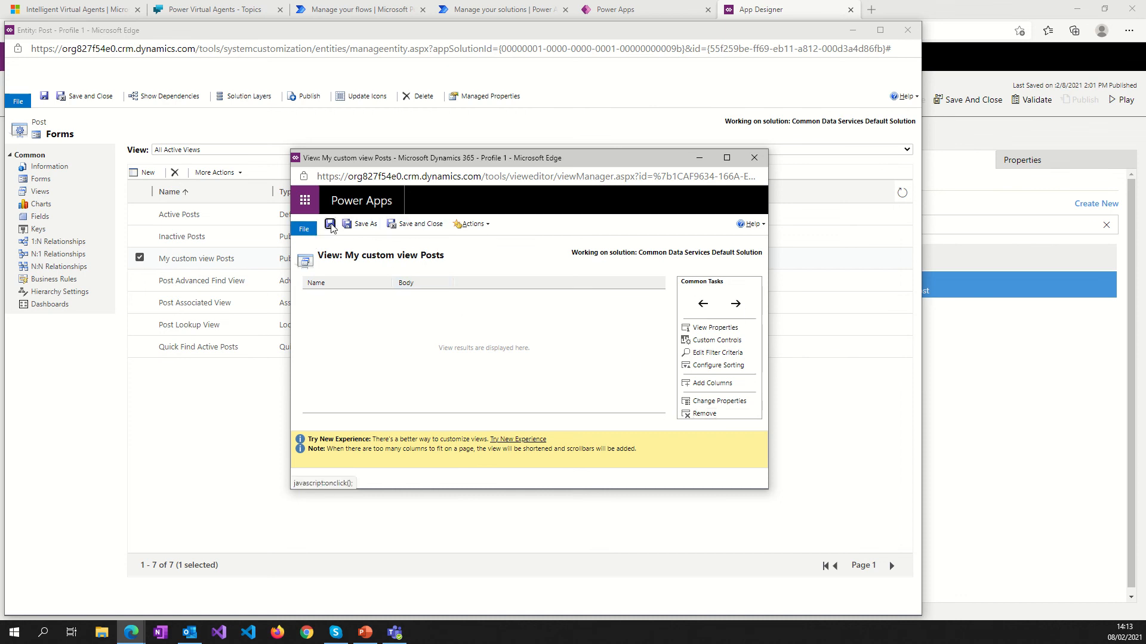
{"action": "left_click", "coordinate": [416, 230]}
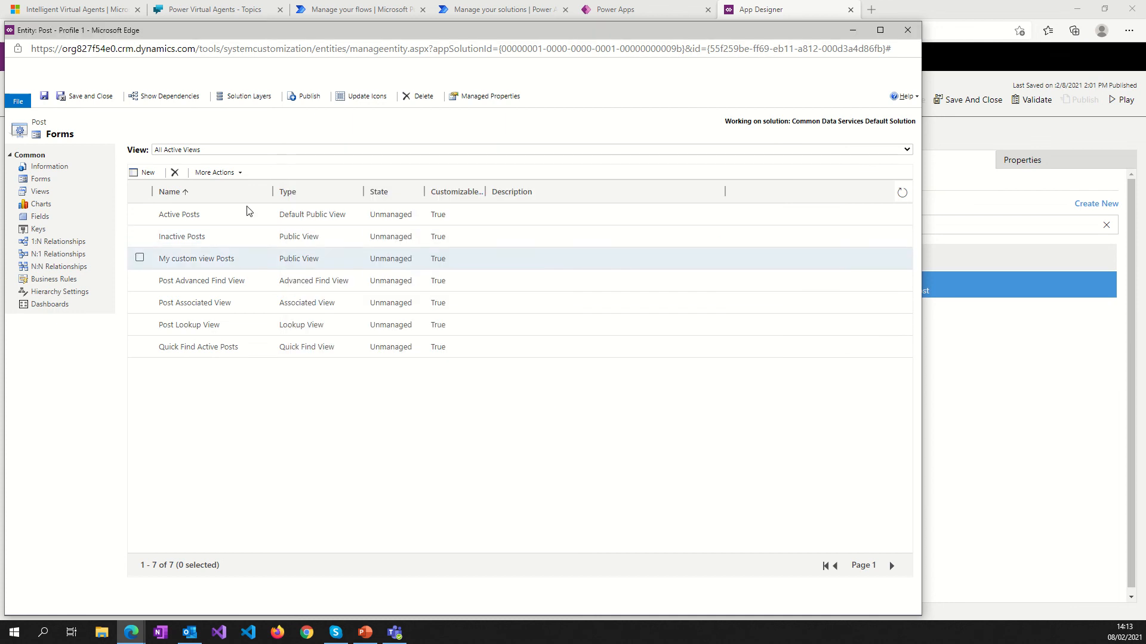
Publish and save the Post entity's customizations, then close the entity editor.
{"action": "left_click", "coordinate": [306, 97]}
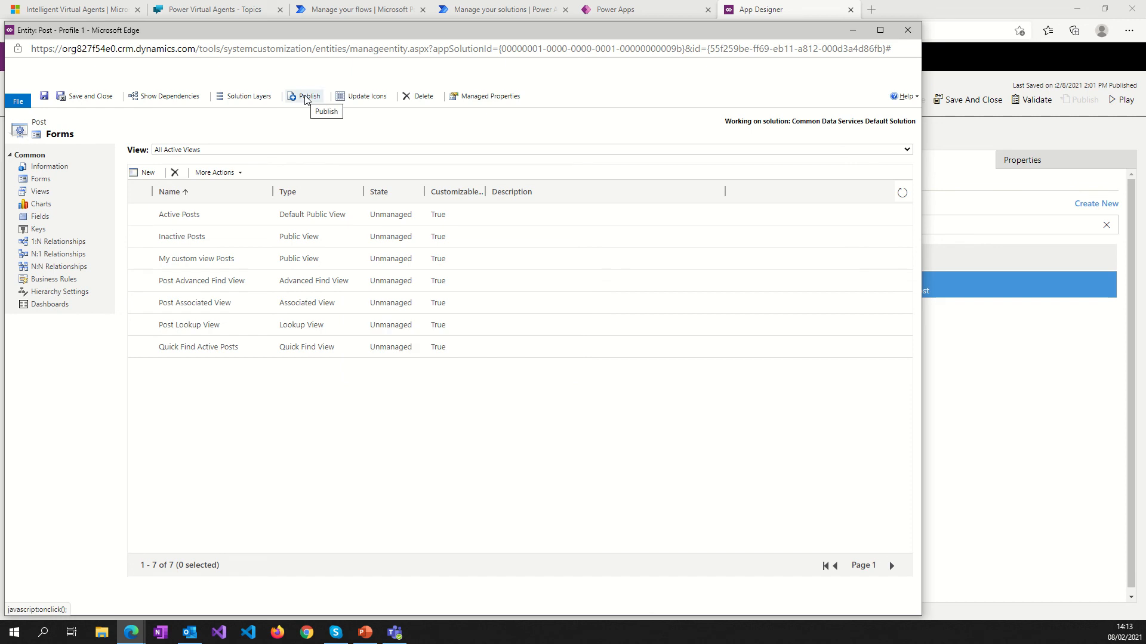
{"action": "left_click", "coordinate": [43, 96]}
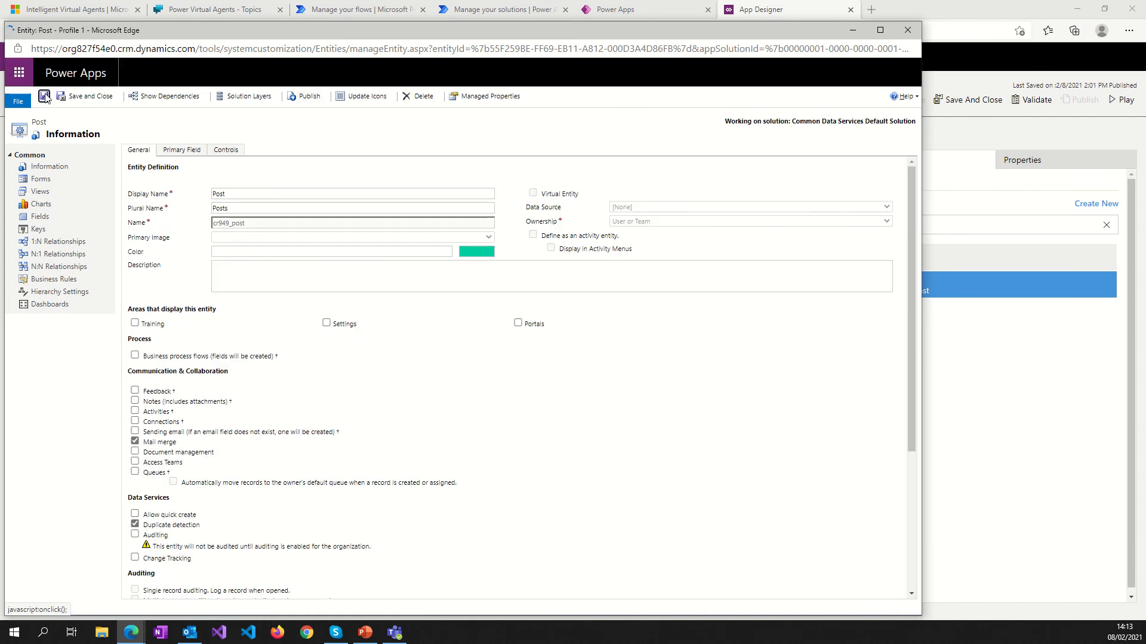
{"action": "left_click", "coordinate": [293, 98]}
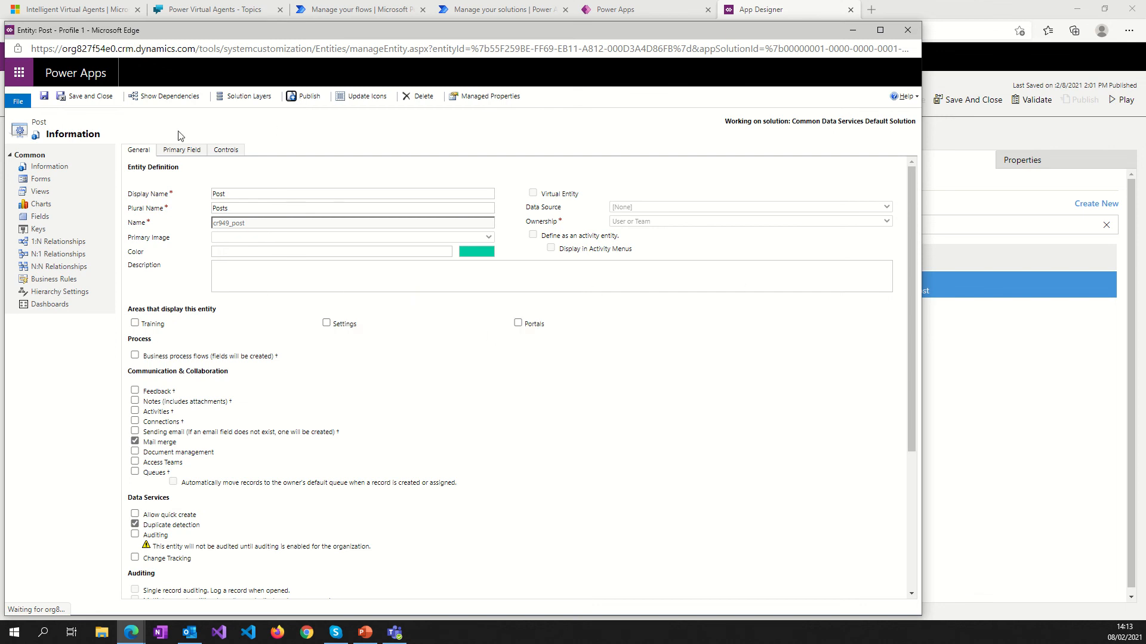
{"action": "left_click", "coordinate": [77, 97]}
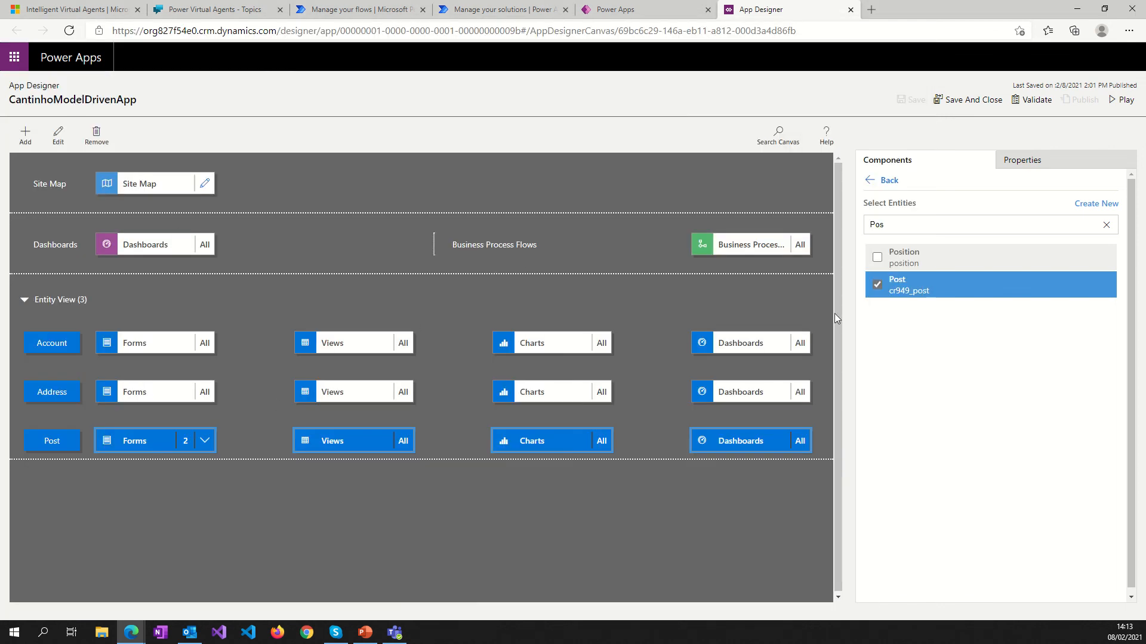
Validate CantinhoModelDrivenApp and review the forms and views included for the Account entity.
{"action": "left_click", "coordinate": [1036, 100]}
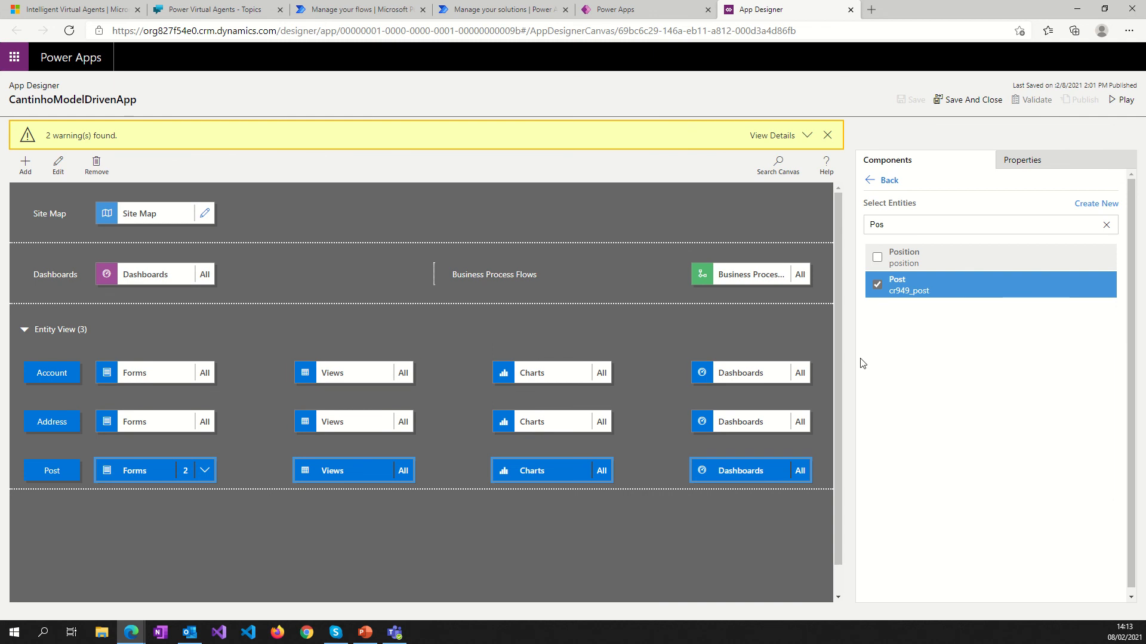
{"action": "left_click", "coordinate": [141, 371]}
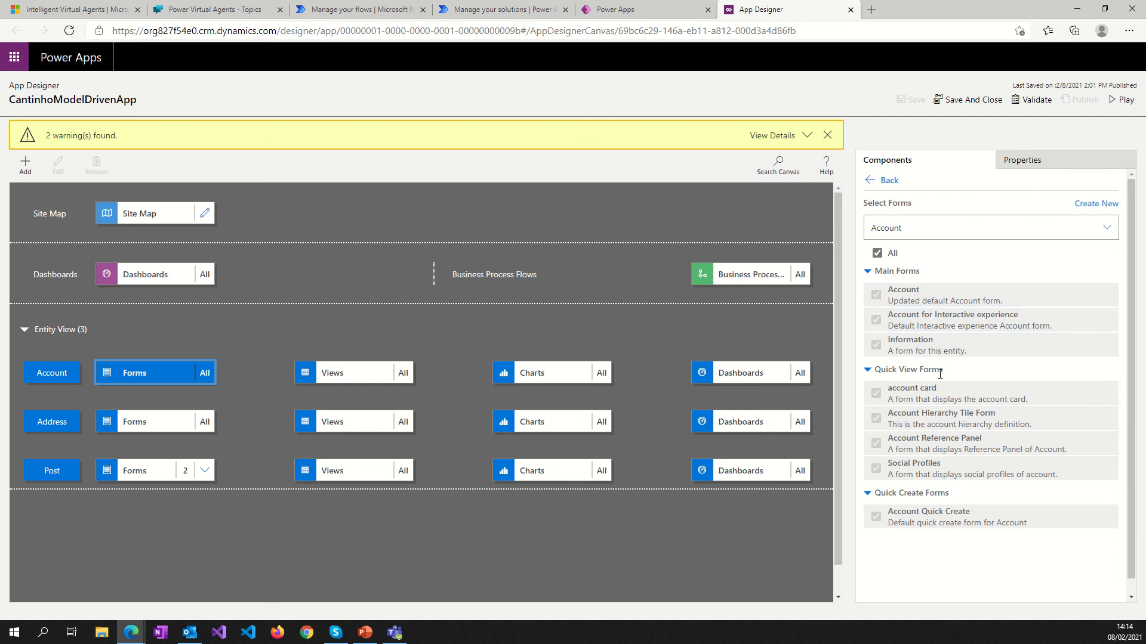
{"action": "left_click", "coordinate": [369, 367]}
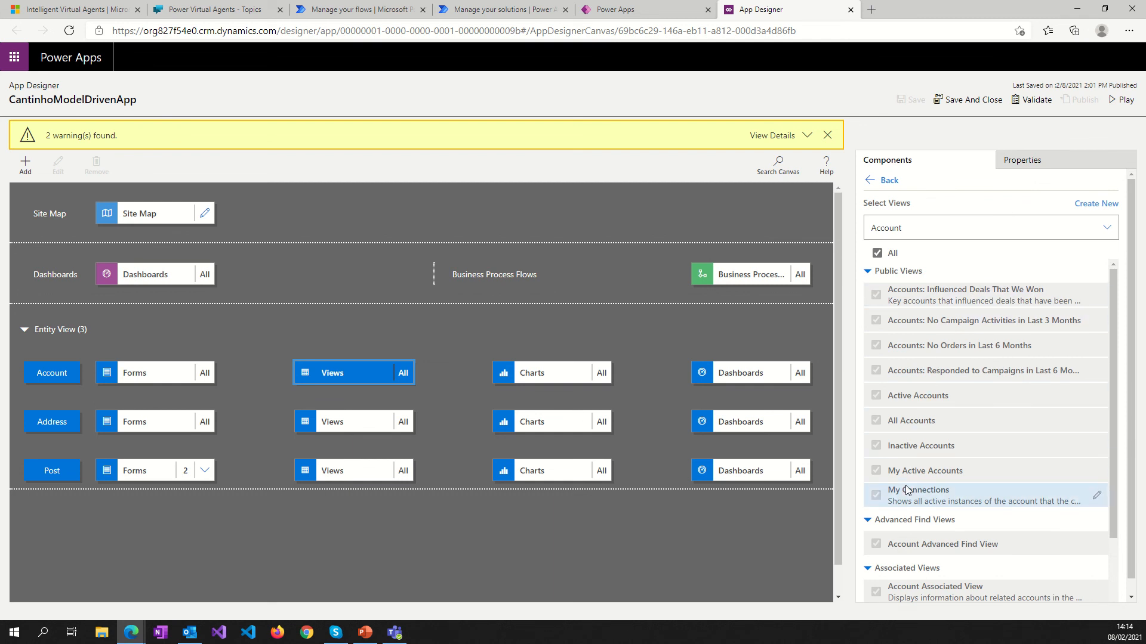
{"action": "scroll", "coordinate": [906, 491], "scroll_direction": "down", "scroll_amount": 3}
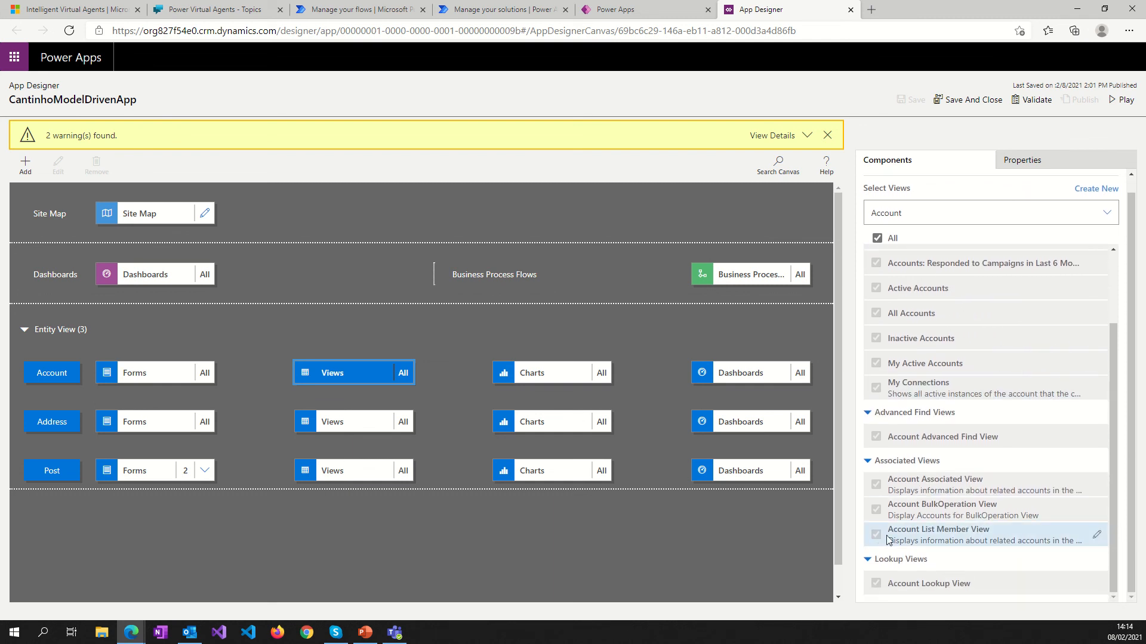
Play CantinhoModelDrivenApp, switch to the Posts area, and open and reload the List of my Posts page.
{"action": "left_click", "coordinate": [256, 340]}
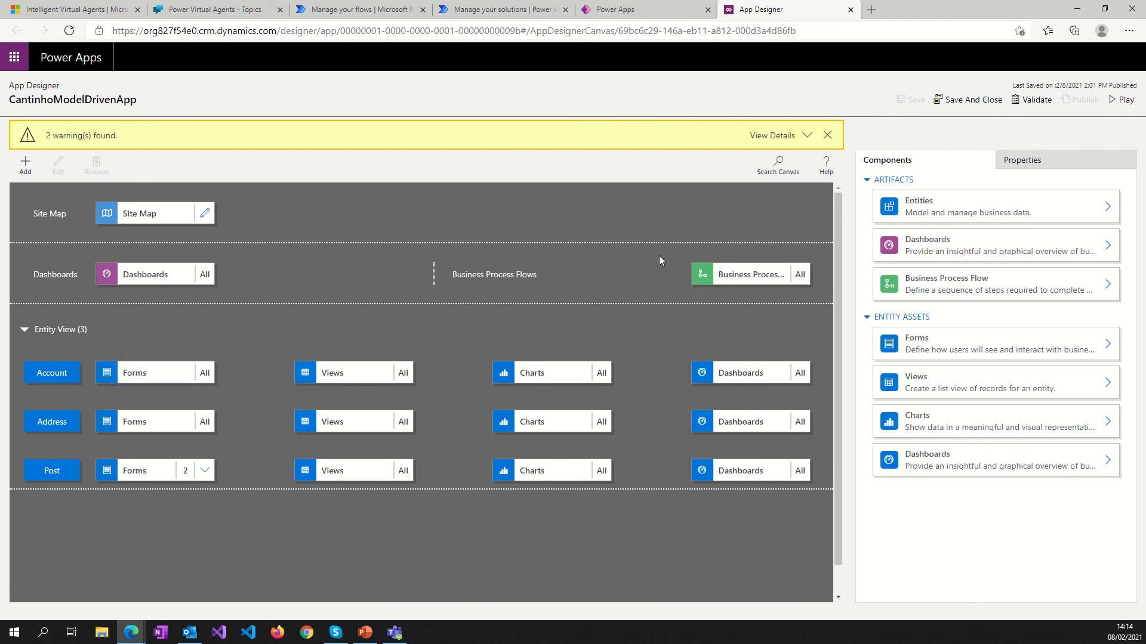
{"action": "left_click", "coordinate": [1123, 100]}
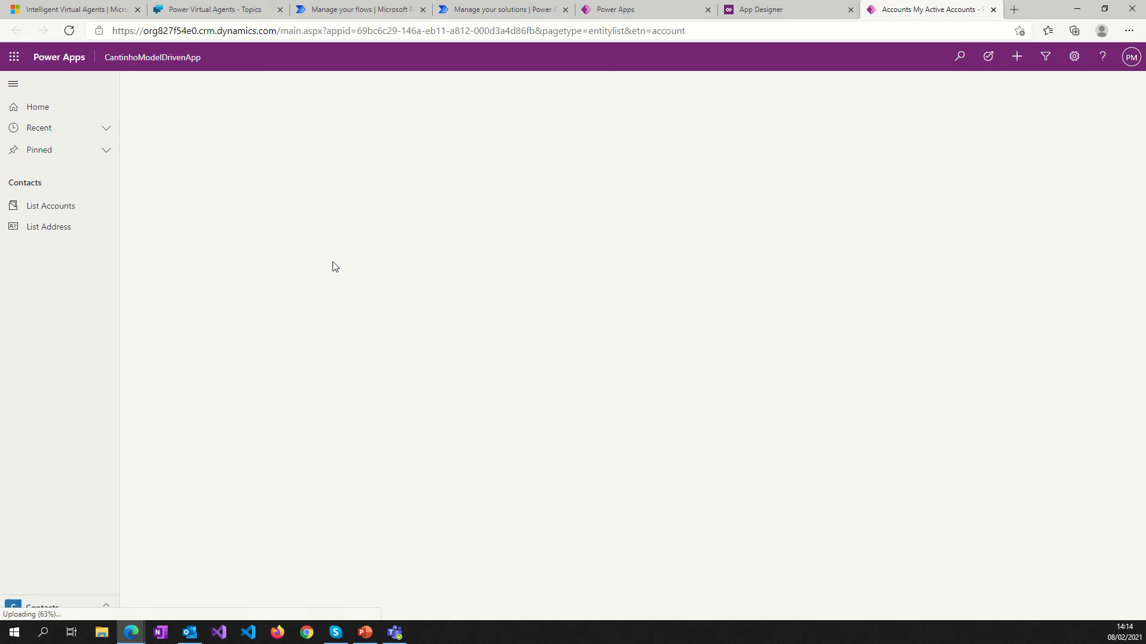
{"action": "left_click", "coordinate": [75, 608]}
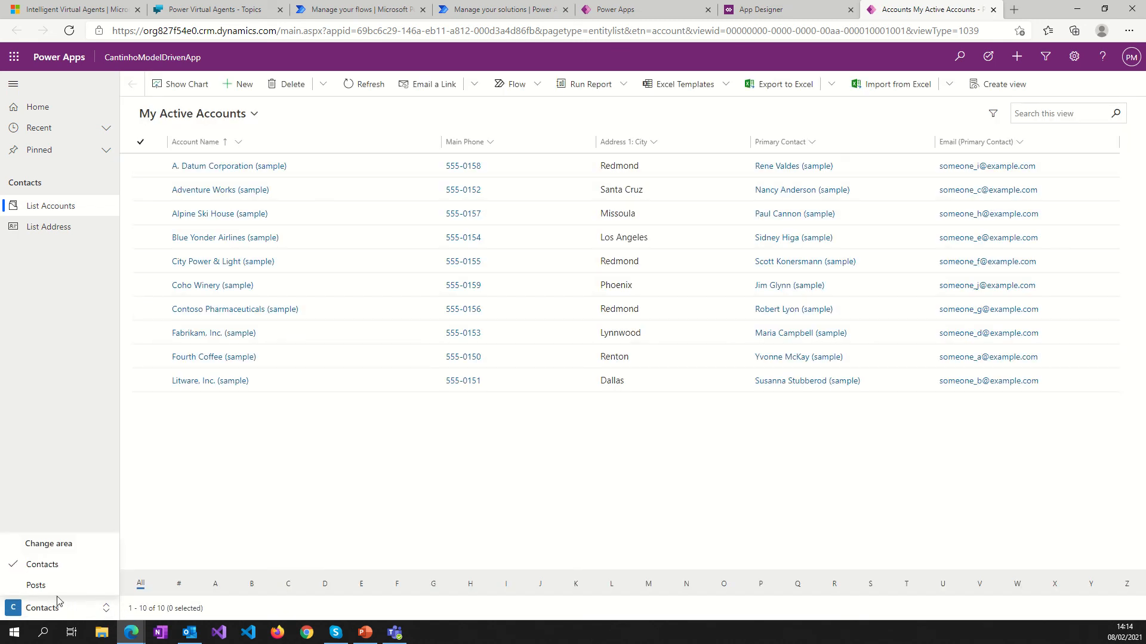
{"action": "left_click", "coordinate": [50, 584]}
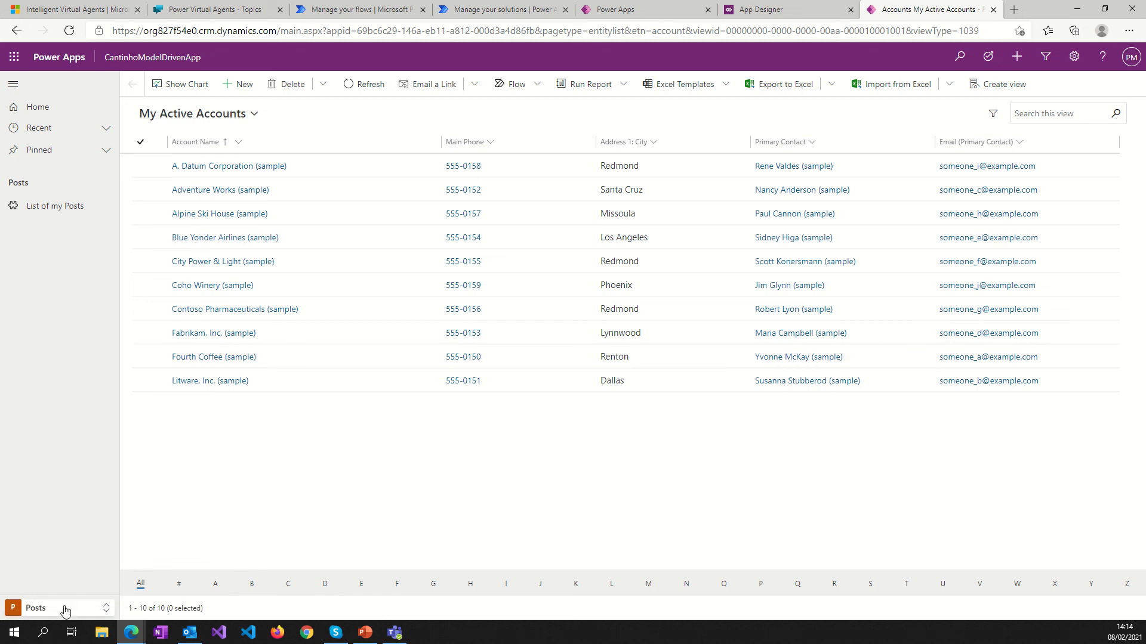
{"action": "left_click", "coordinate": [64, 213]}
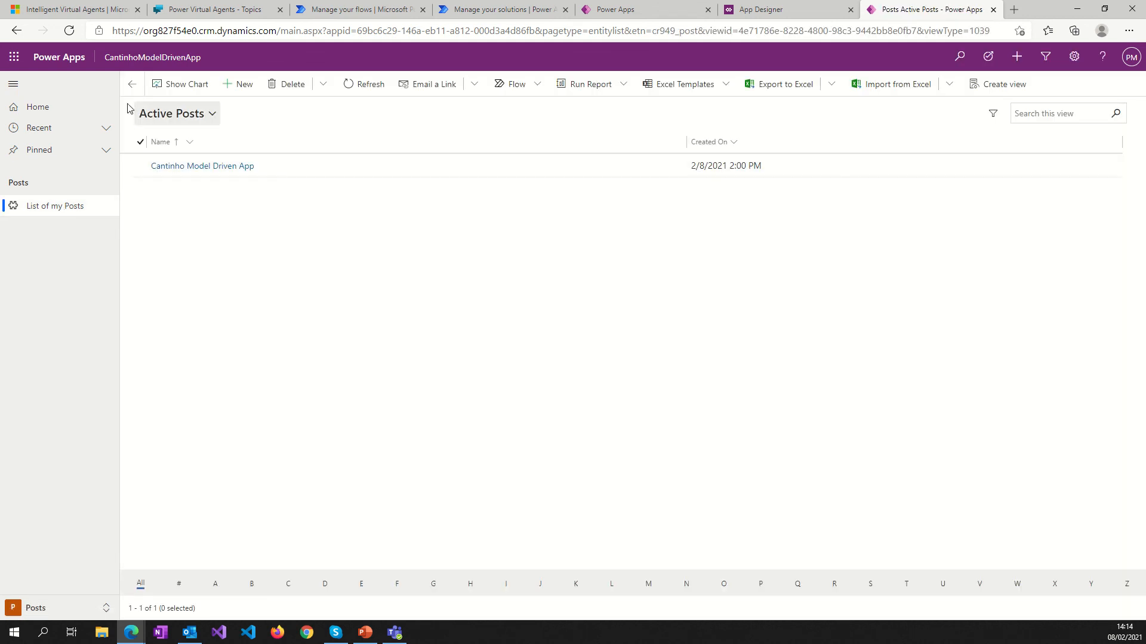
{"action": "left_click", "coordinate": [69, 33]}
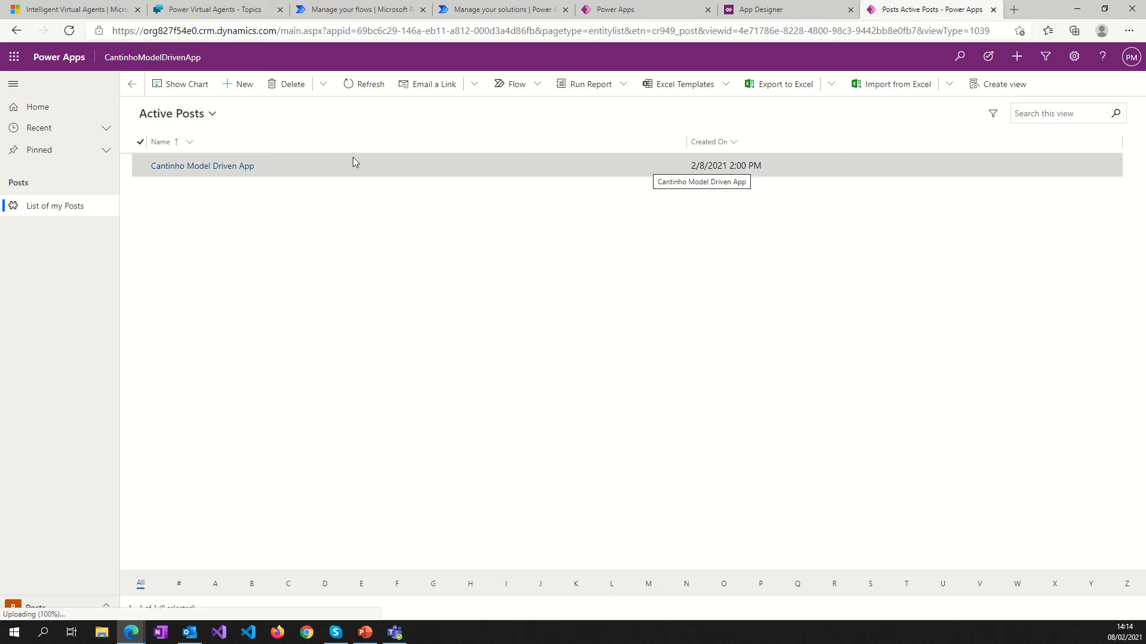
Start a new post named Portal with the Body text "hdhdfhddhfhºdfjºsjºsdjºSºdjºFJrfjf njjJDFIKG".
{"action": "left_click", "coordinate": [238, 84]}
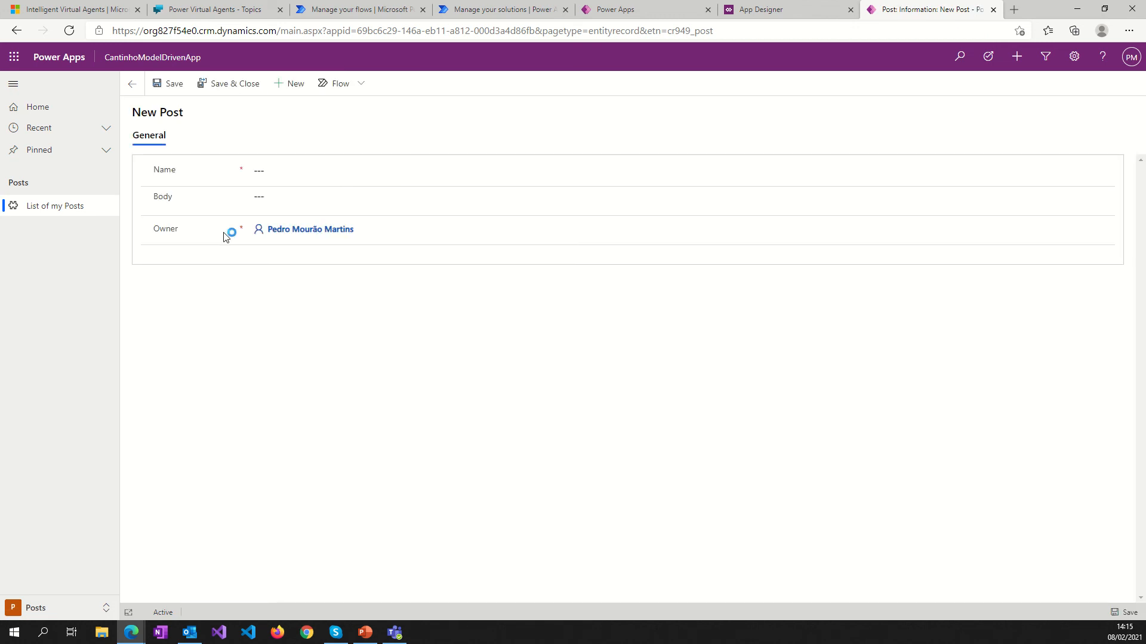
{"action": "left_click", "coordinate": [269, 171]}
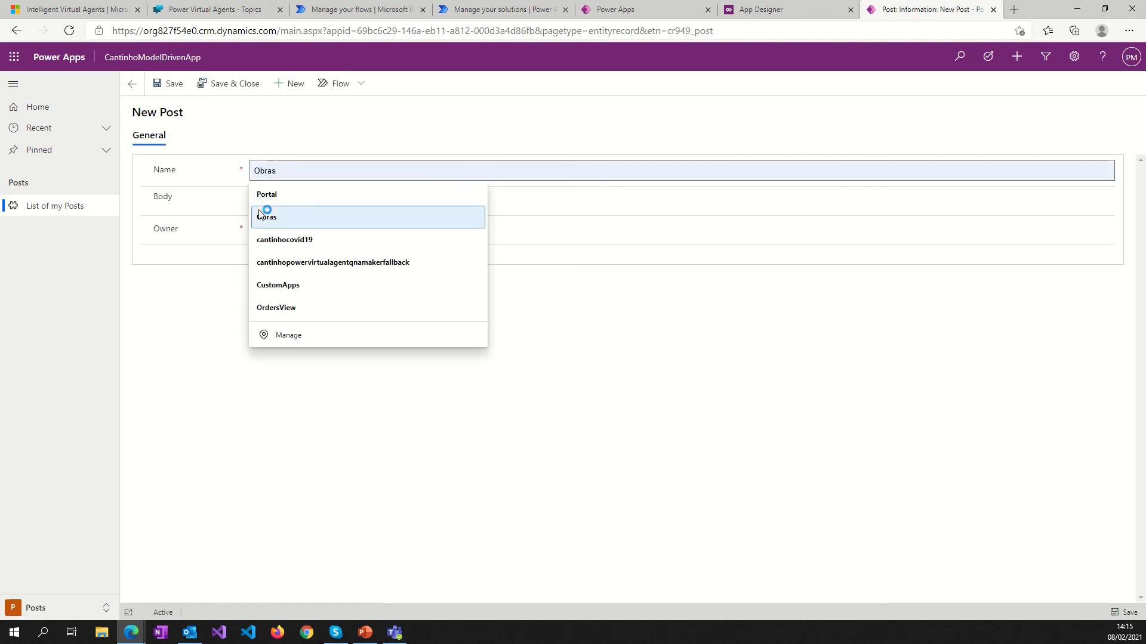
{"action": "left_click", "coordinate": [263, 194]}
{"action": "left_click", "coordinate": [262, 198]}
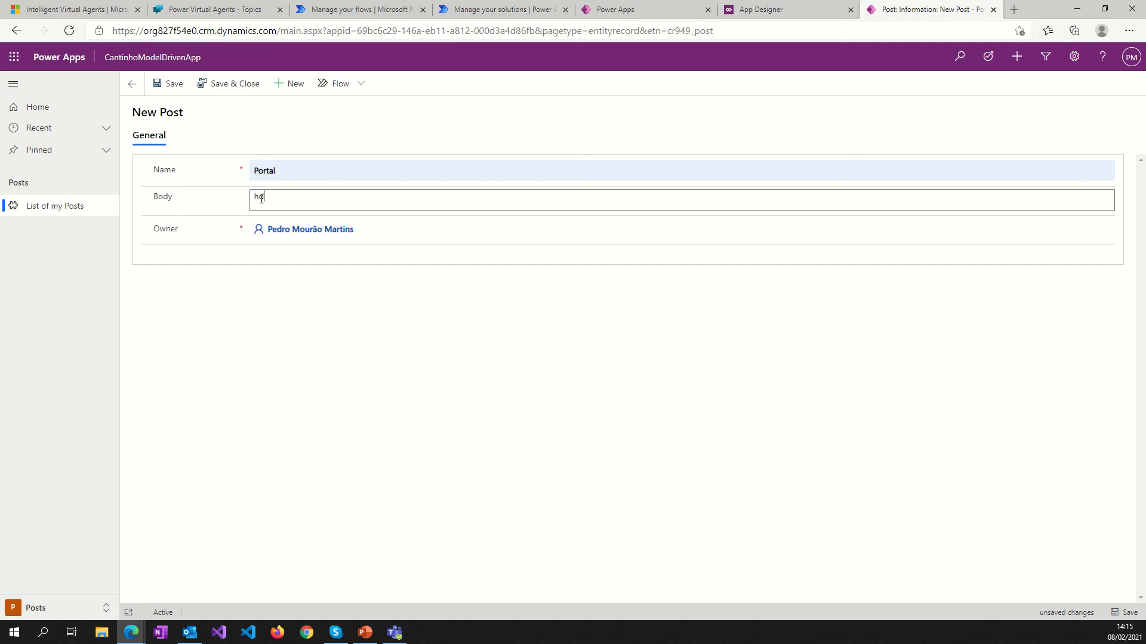
{"action": "type", "text": "hdhdfhddhfh°dfj°sj°sdj°S°dj°FJrfjf njjJDFIKG"}
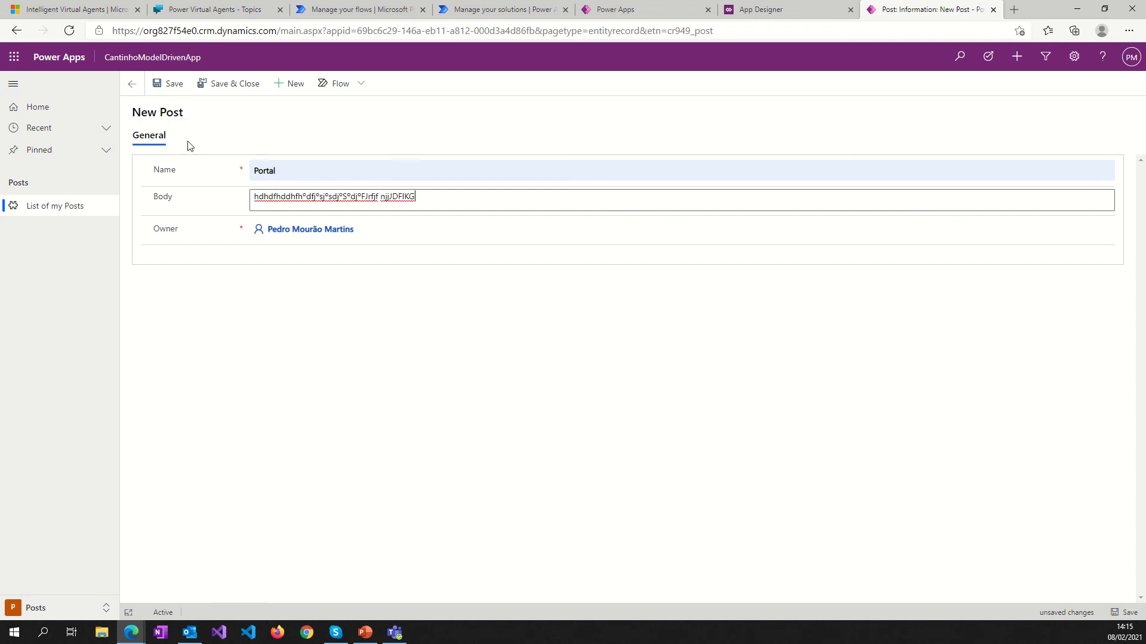
Save and close the Portal post, then display the posts list with the My custom view Posts view.
{"action": "left_click", "coordinate": [170, 91]}
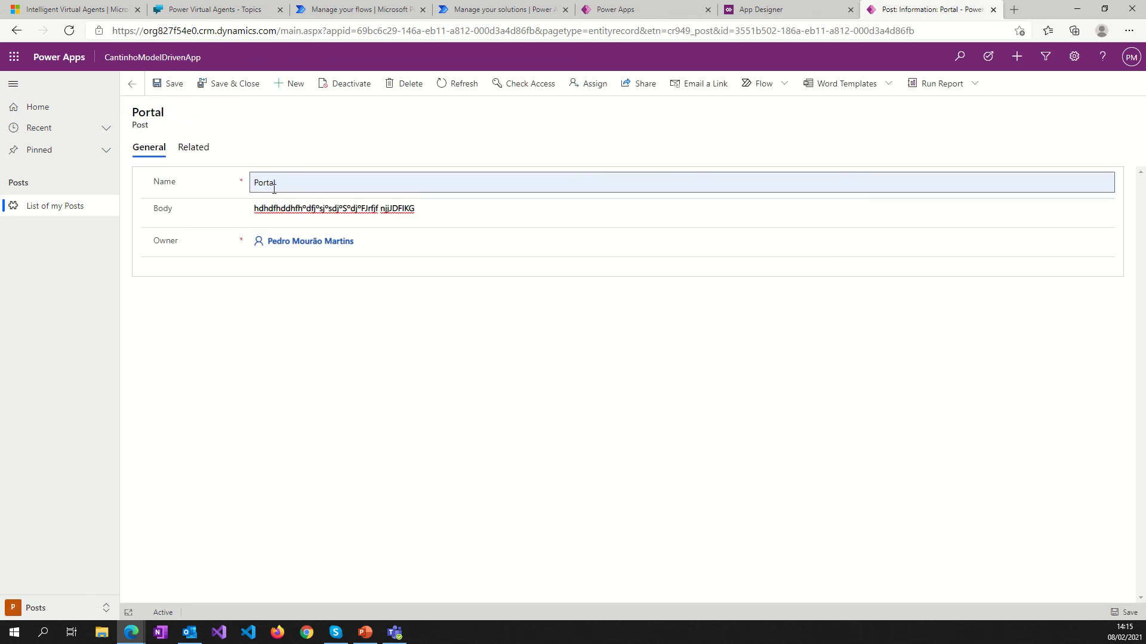
{"action": "left_click", "coordinate": [228, 87]}
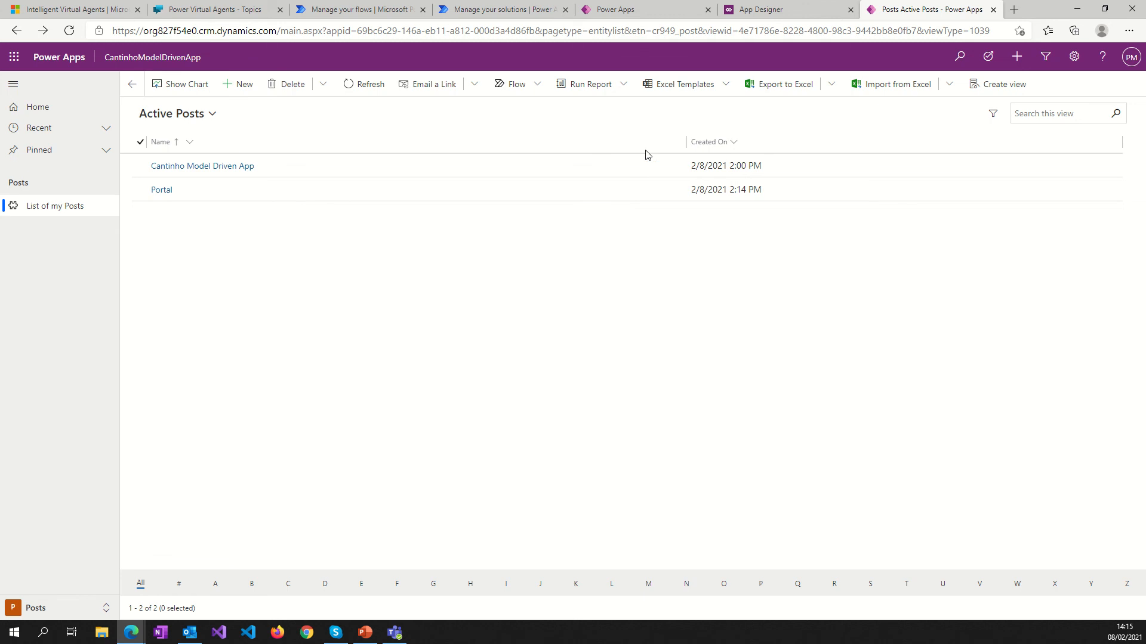
{"action": "left_click", "coordinate": [210, 117]}
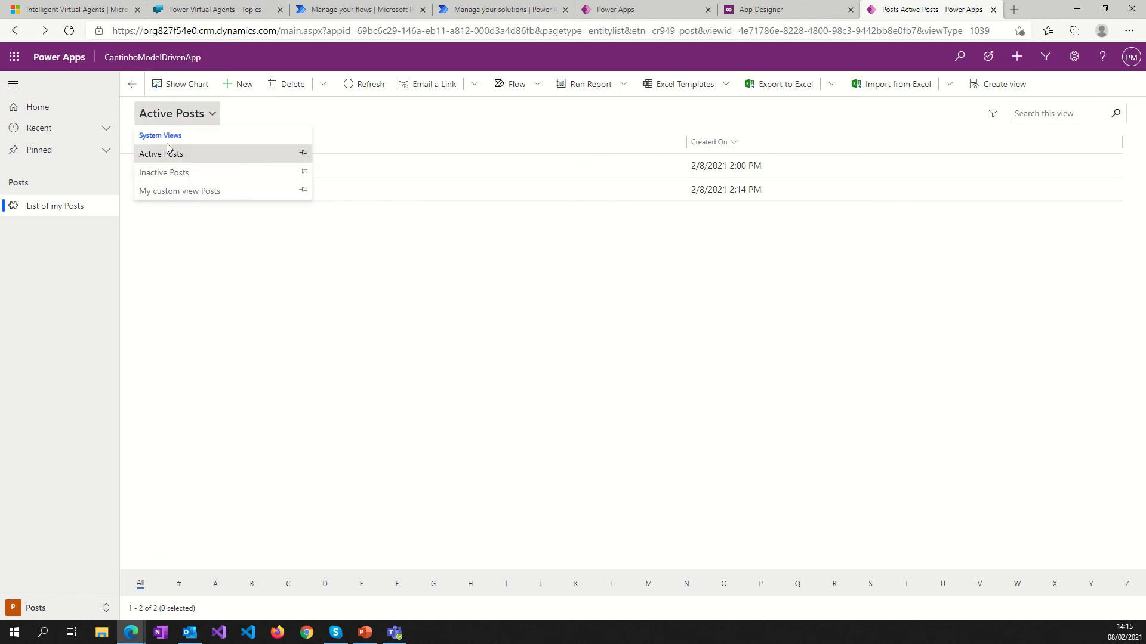
{"action": "left_click", "coordinate": [172, 192]}
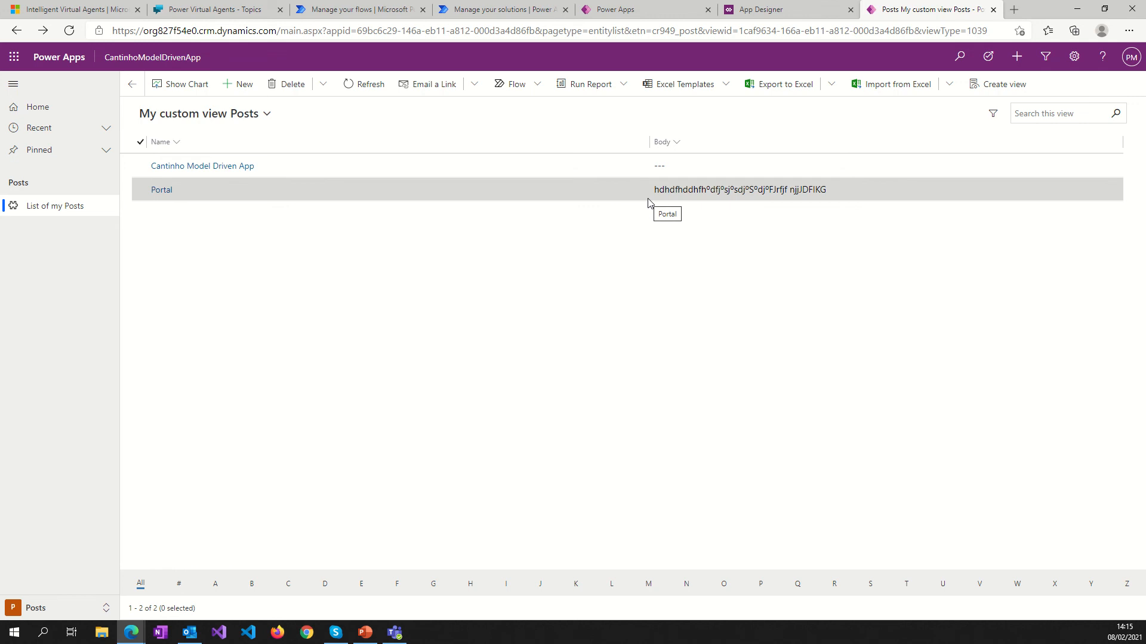
Return to the Power Apps maker portal and open the list of data tables in the CustomApps environment.
{"action": "left_click", "coordinate": [623, 10]}
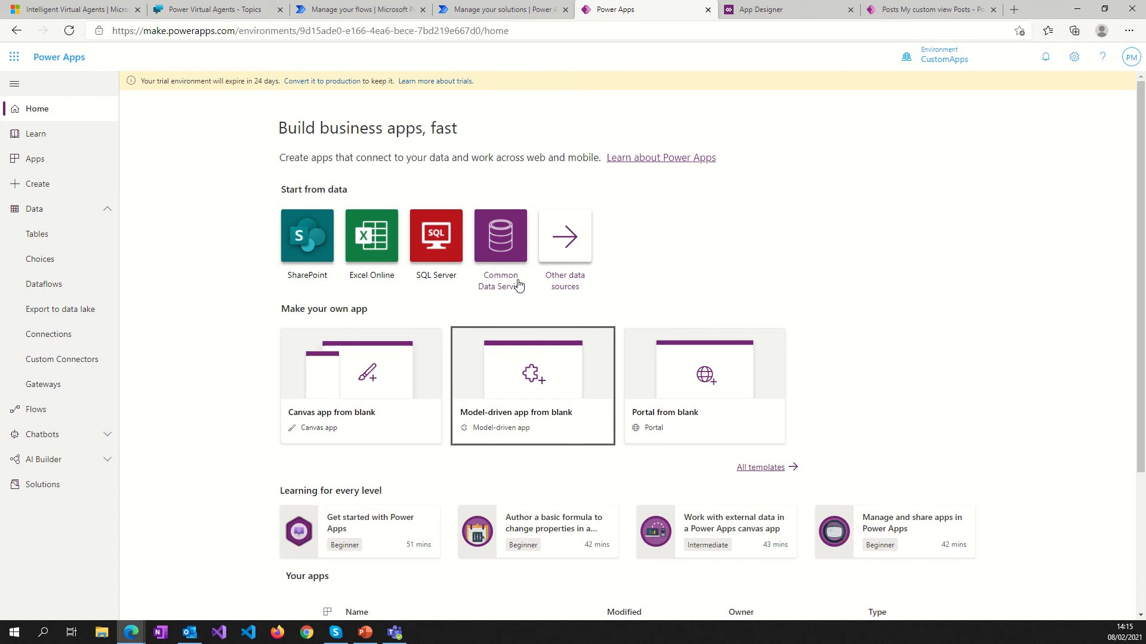
{"action": "left_click", "coordinate": [47, 215]}
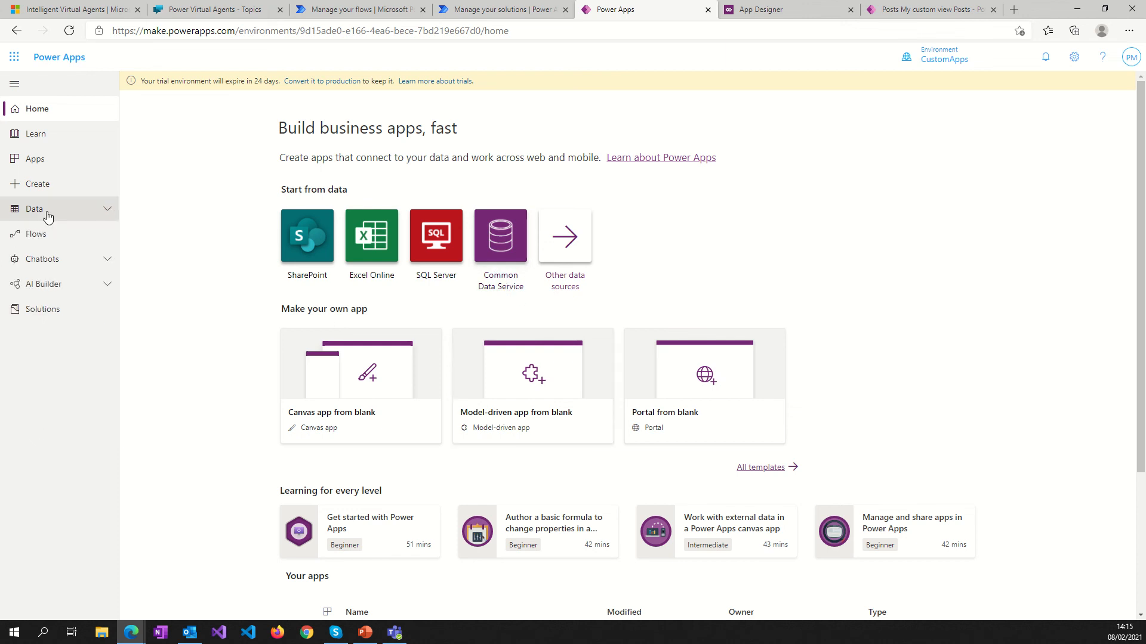
{"action": "left_click", "coordinate": [47, 216]}
{"action": "left_click", "coordinate": [41, 235]}
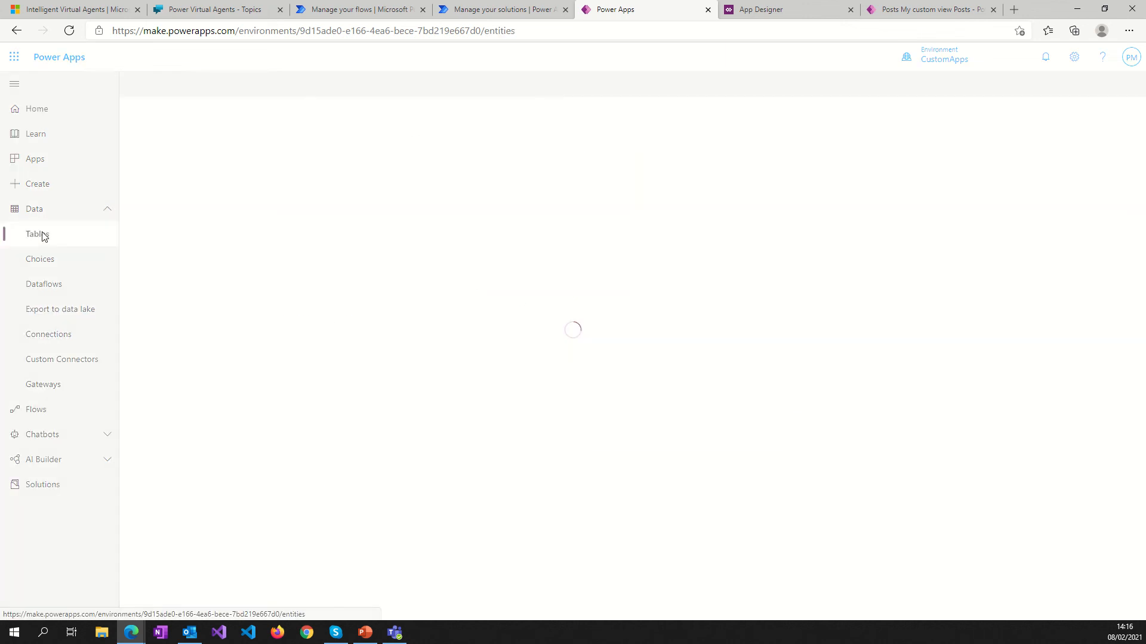